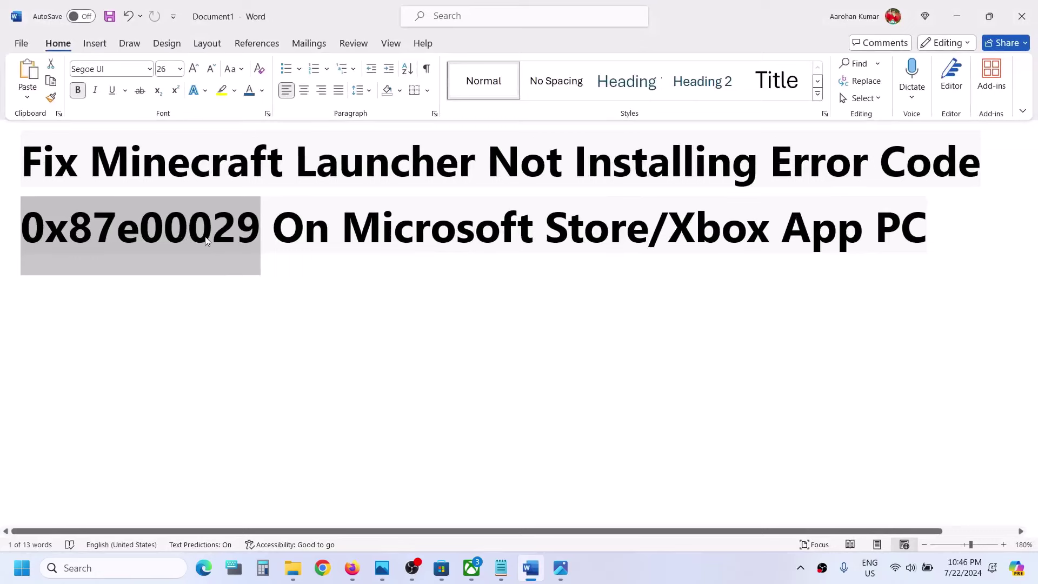
Step: Switch to the Xbox app, run the Gaming Services Repair Tool from Xbox Support, and close it once the repair ends
left_click(503, 435)
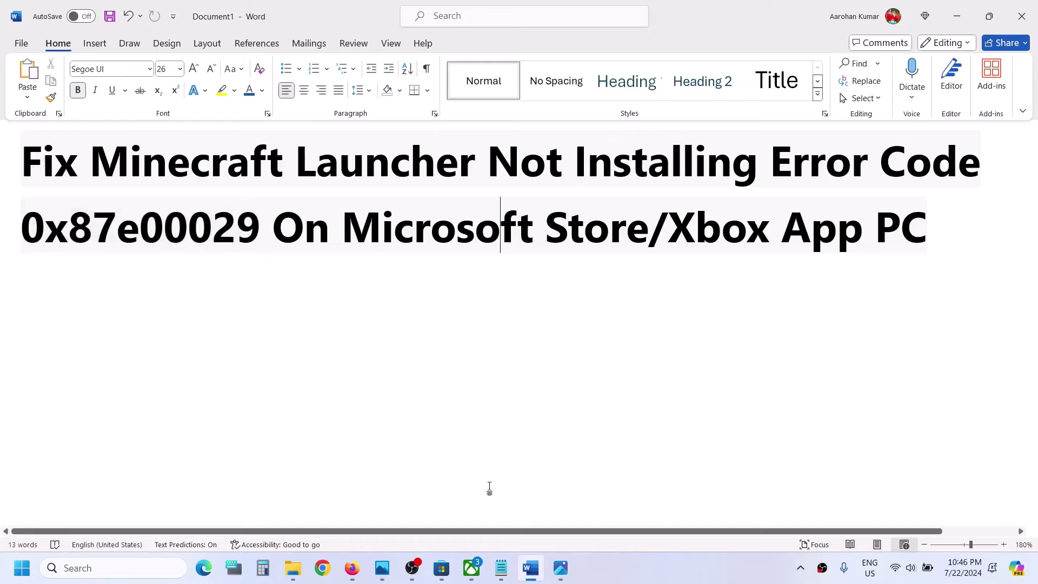
left_click(471, 573)
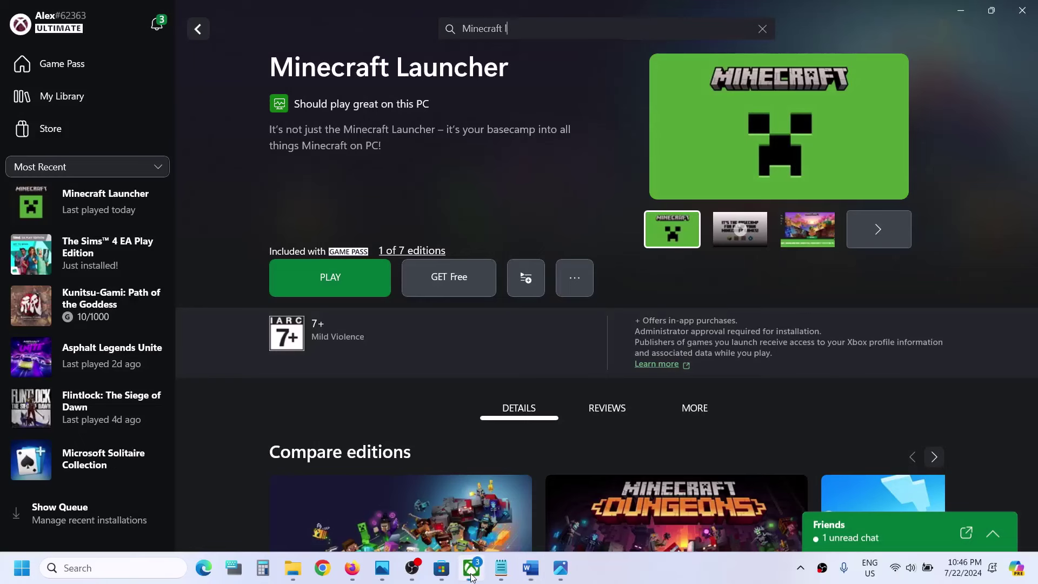
left_click(49, 21)
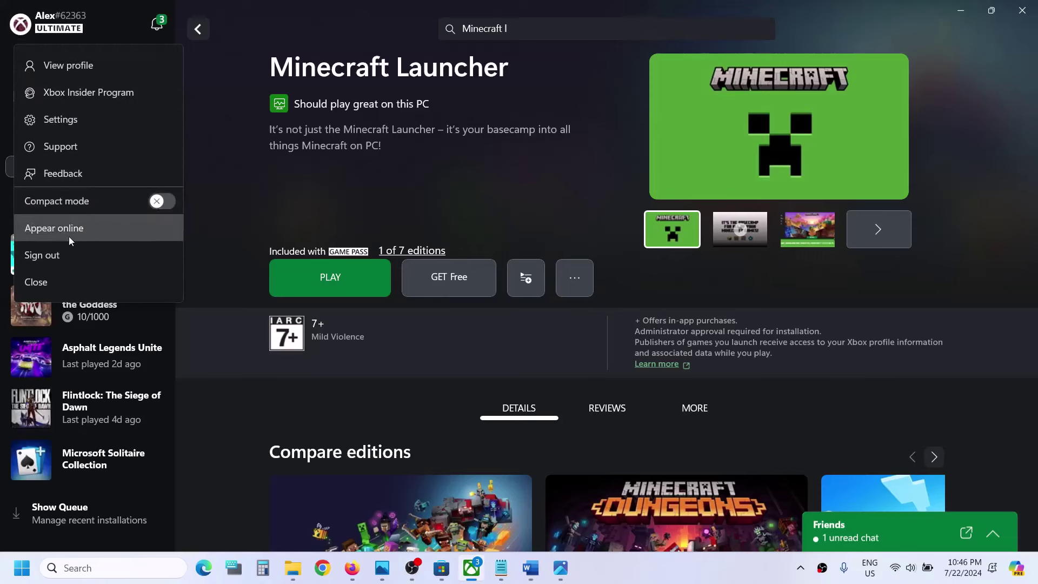
left_click(60, 148)
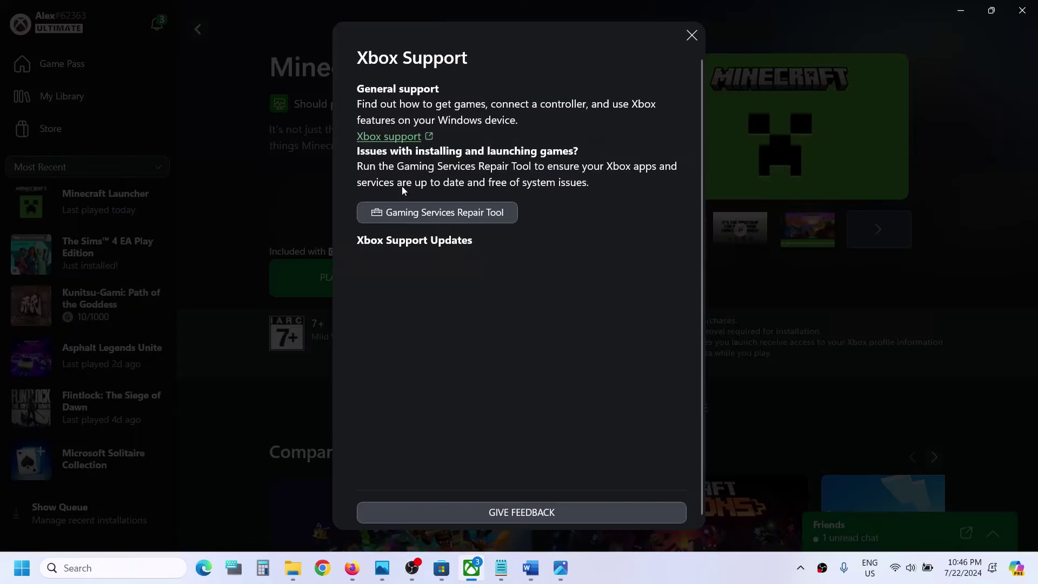
left_click(462, 214)
left_click(604, 371)
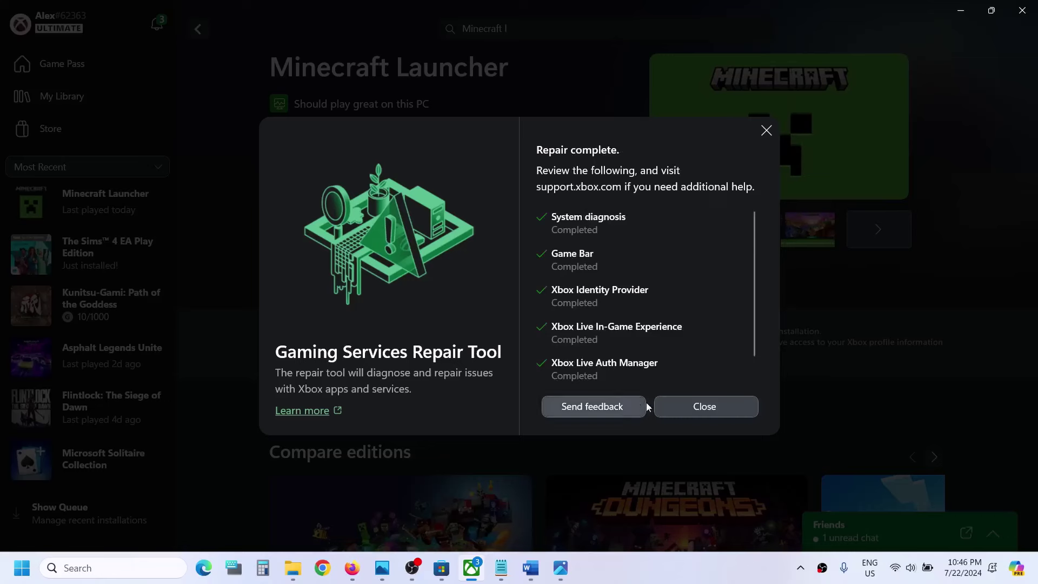
left_click(712, 413)
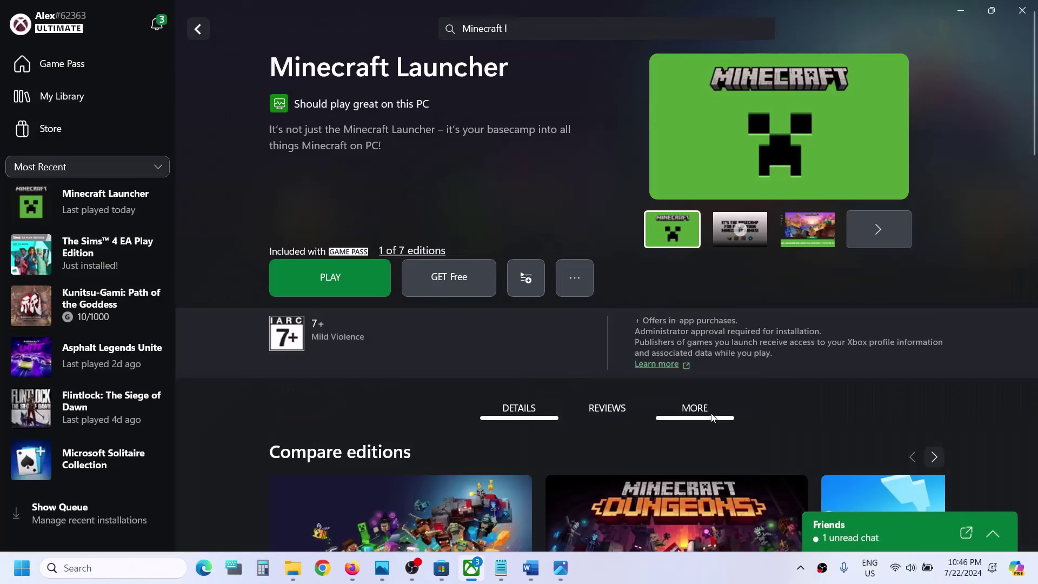
Step: Sign out of the current account in both the Xbox app and Microsoft Store
left_click(628, 581)
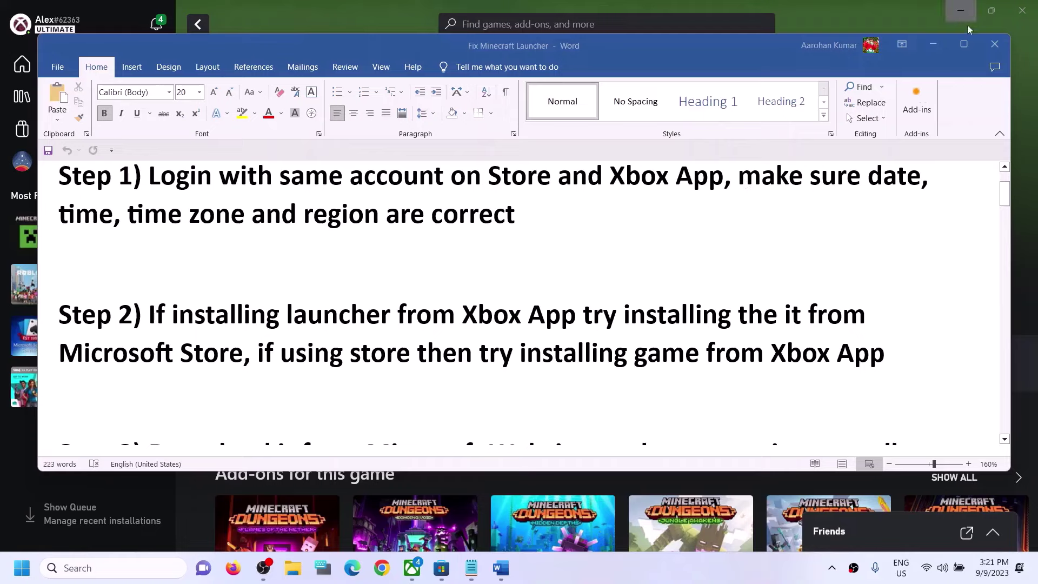
left_click(940, 44)
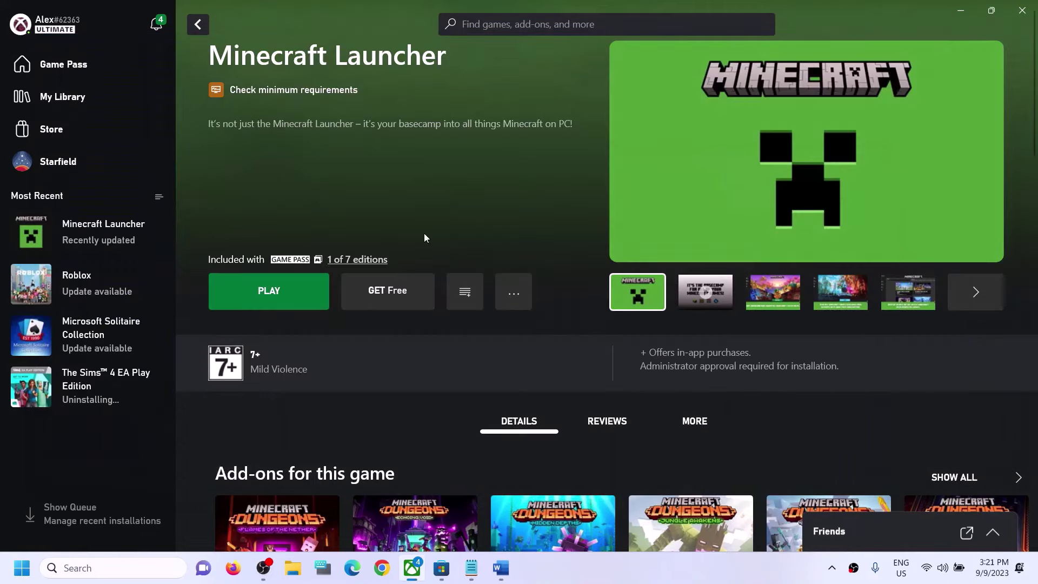
left_click(50, 31)
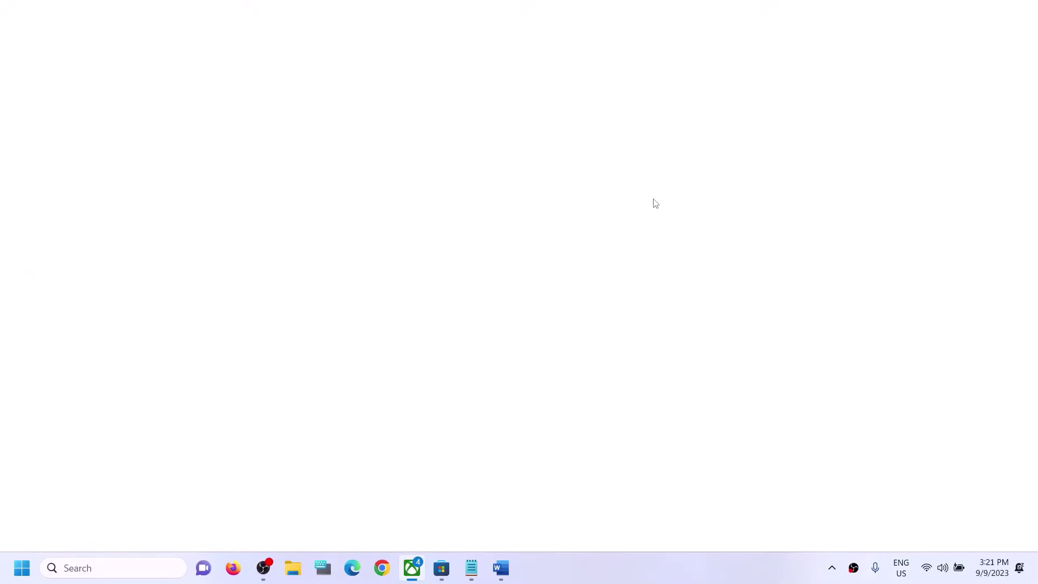
left_click(442, 569)
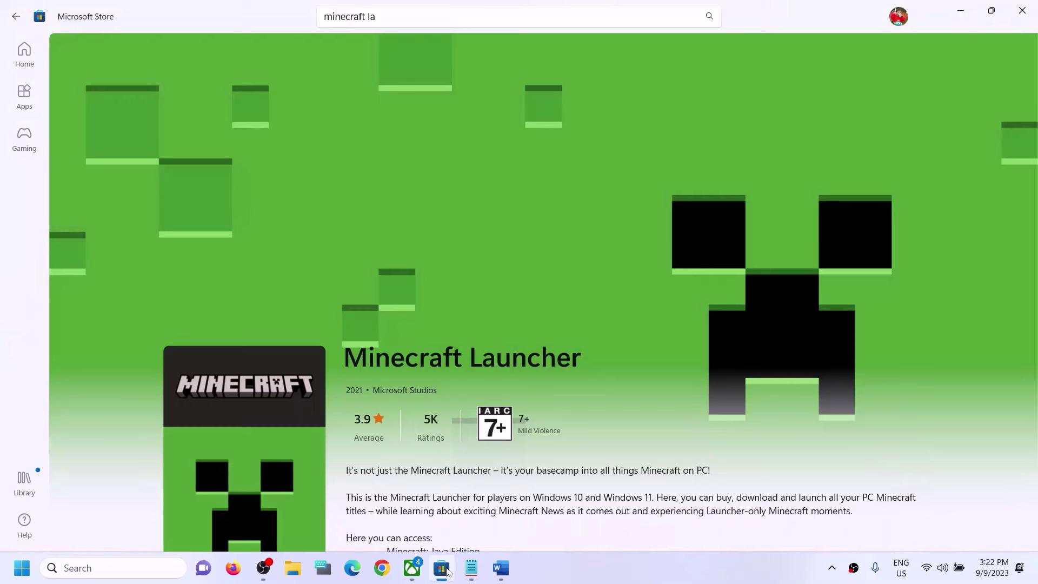
left_click(898, 17)
left_click(759, 77)
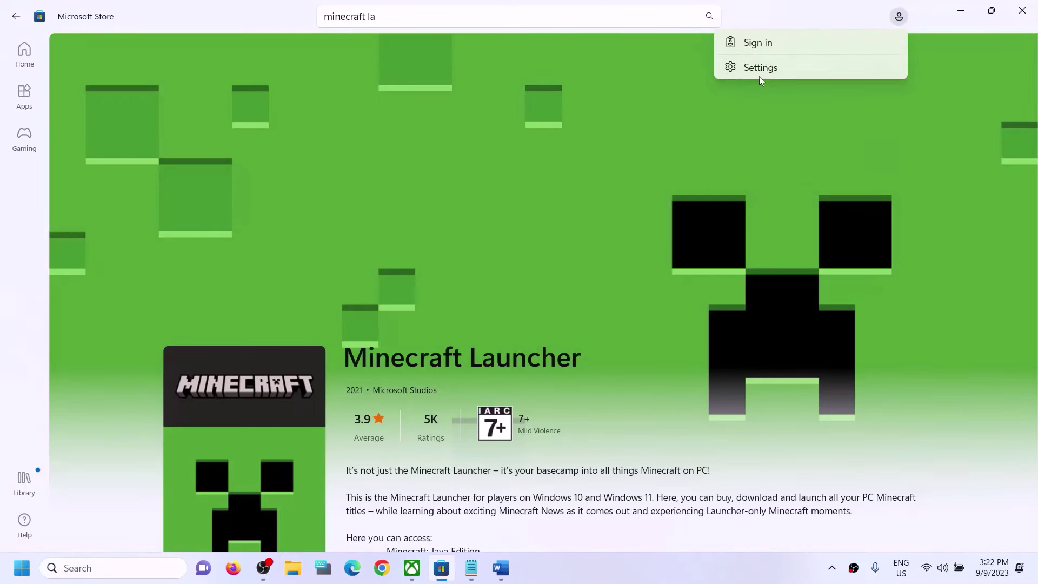
Step: Sign in to Microsoft Store with the second listed Microsoft account, entering its PIN to verify identity
left_click(758, 44)
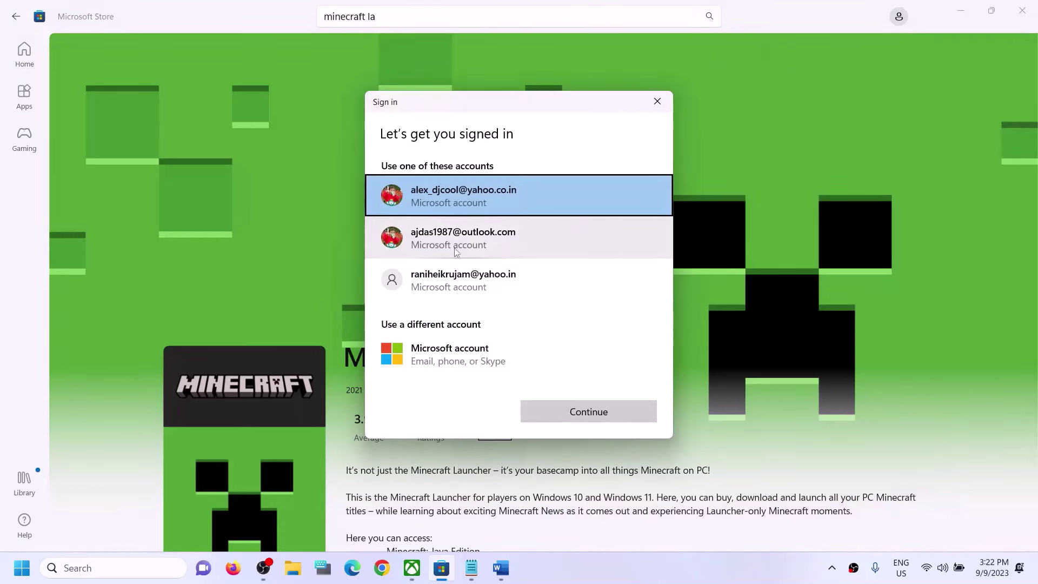
left_click(448, 244)
left_click(574, 416)
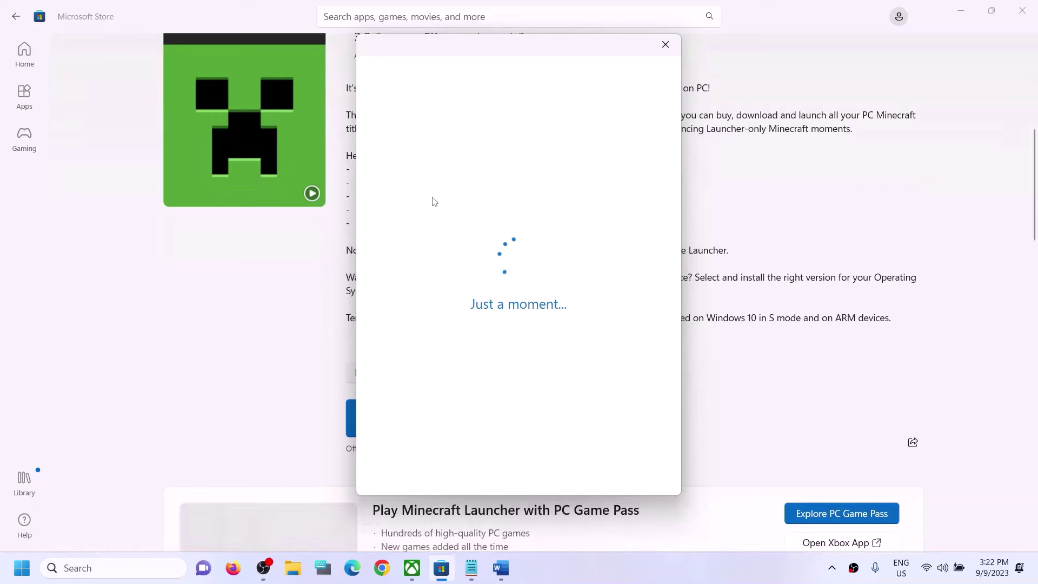
type("•••")
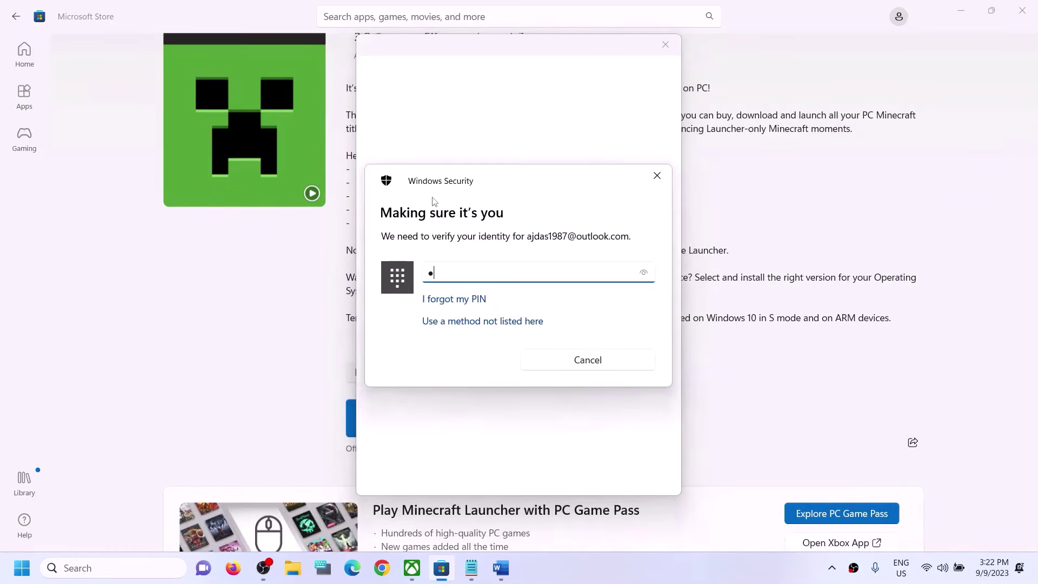
type("•")
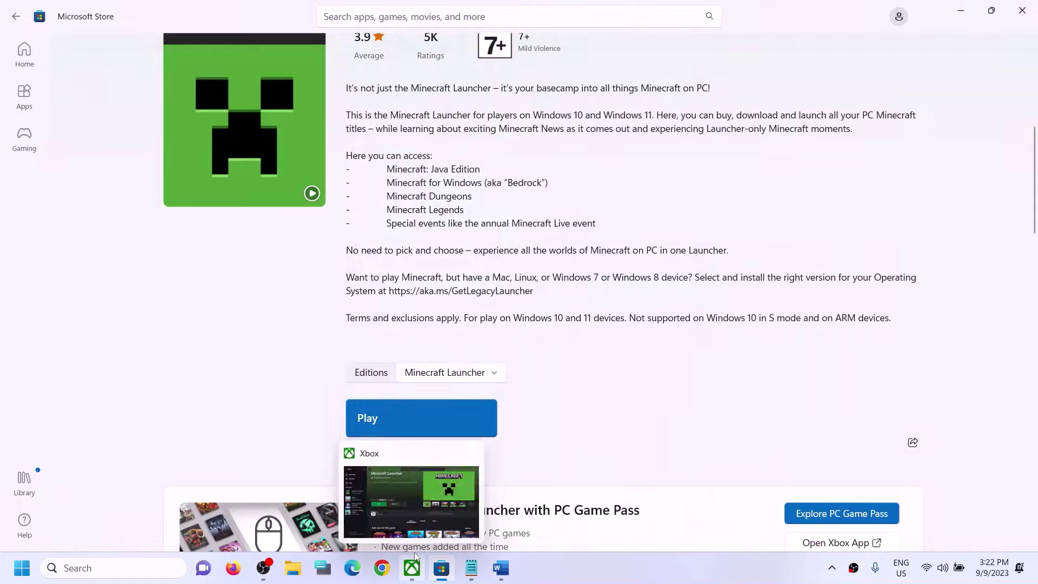
Step: Switch to the Xbox app and sign in, changing the account to the same Microsoft account used in Microsoft Store
left_click(413, 567)
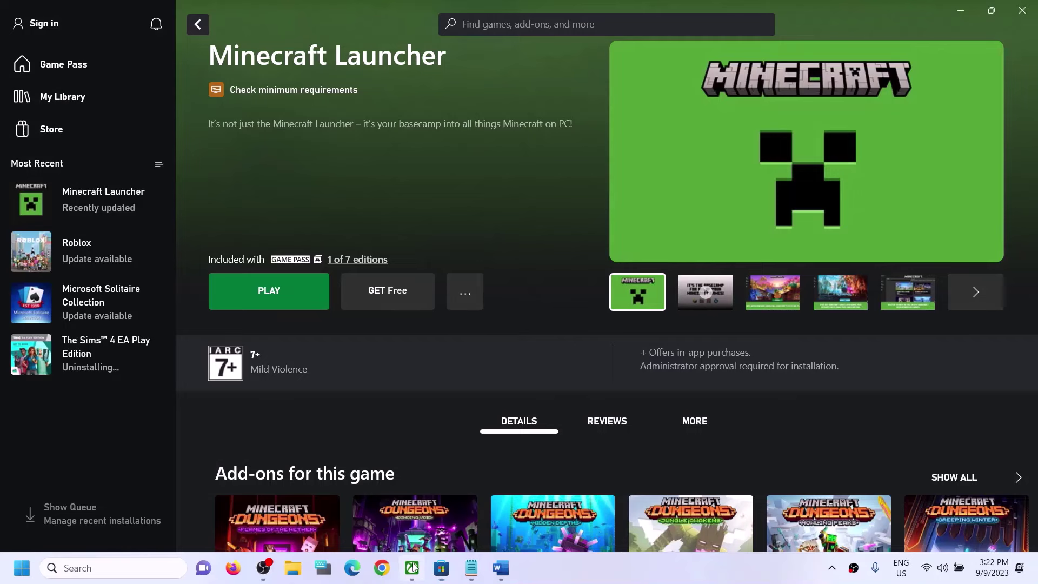
left_click(47, 31)
left_click(320, 193)
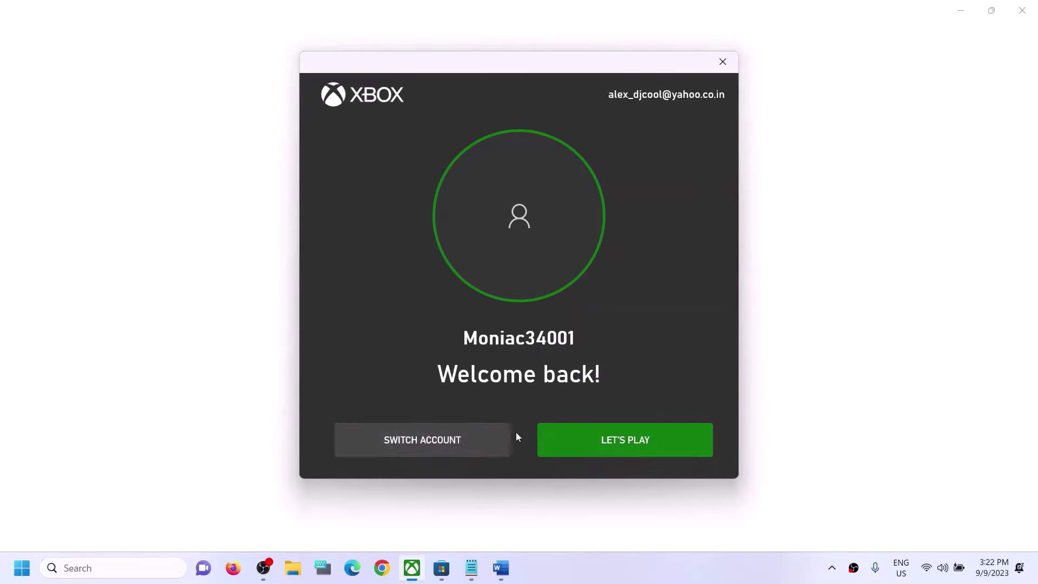
left_click(423, 447)
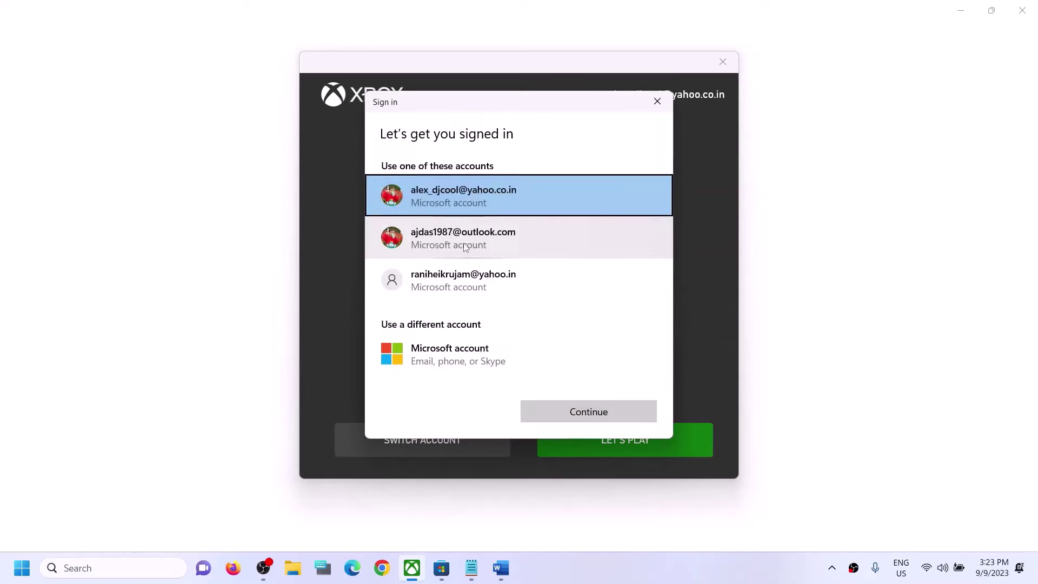
left_click(458, 243)
left_click(607, 412)
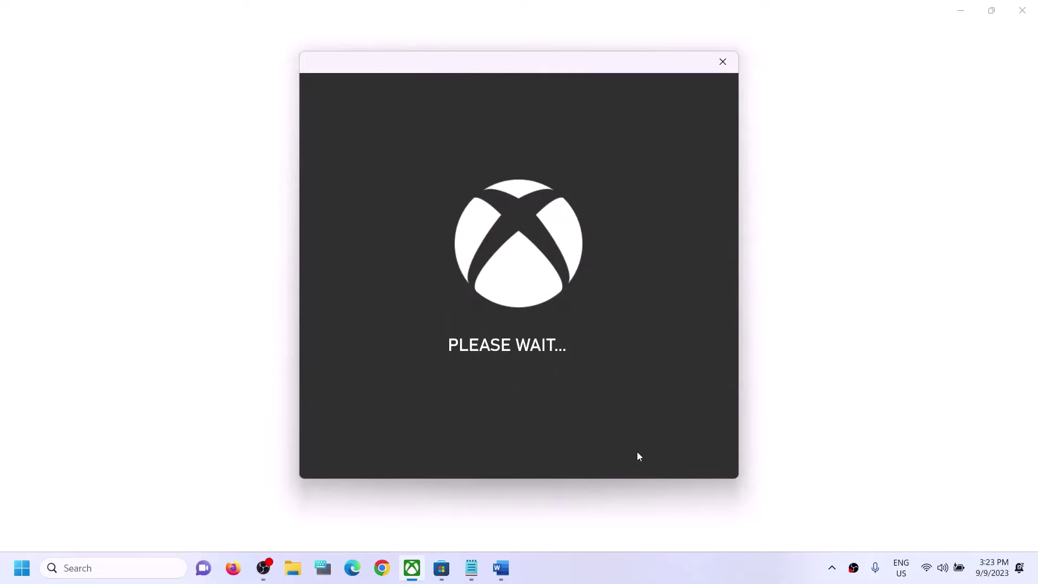
Step: Read Step 2 in the Fix Minecraft Launcher document in Word about installing from the other store app
left_click(502, 581)
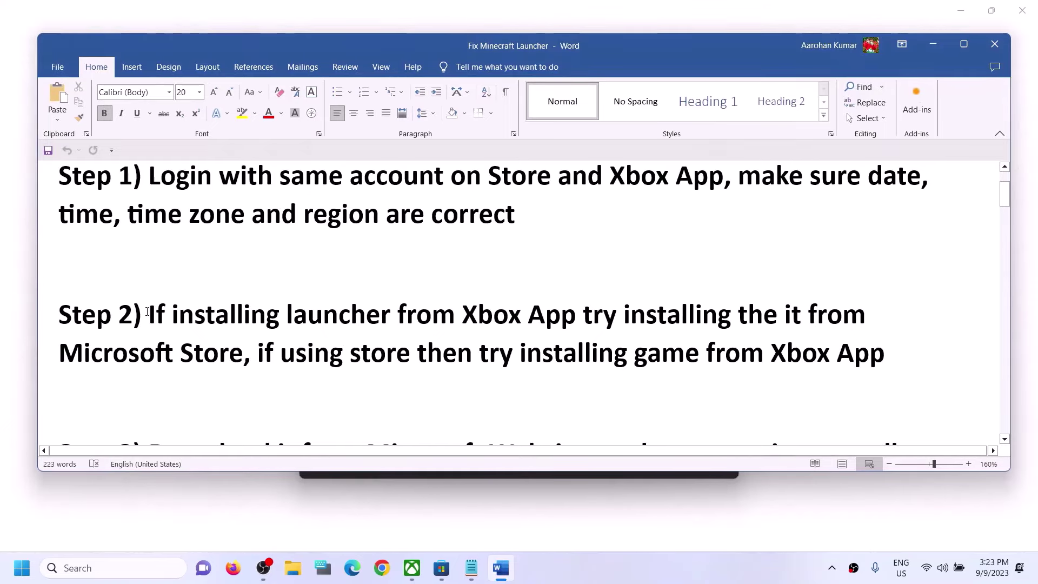
left_click_drag(147, 311, 220, 314)
left_click(583, 313)
left_click(308, 352)
left_click(599, 354)
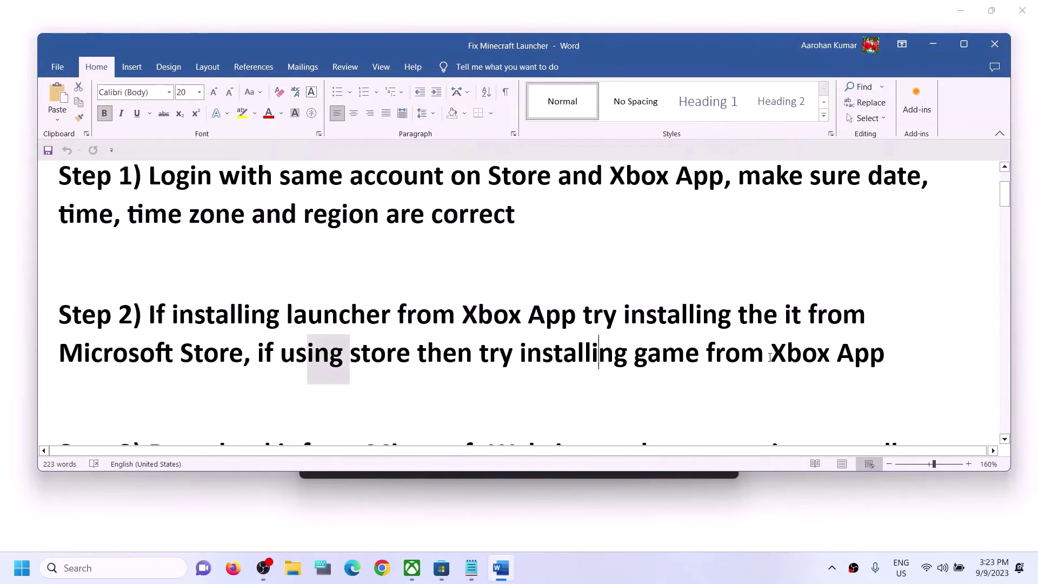
left_click_drag(519, 354, 884, 354)
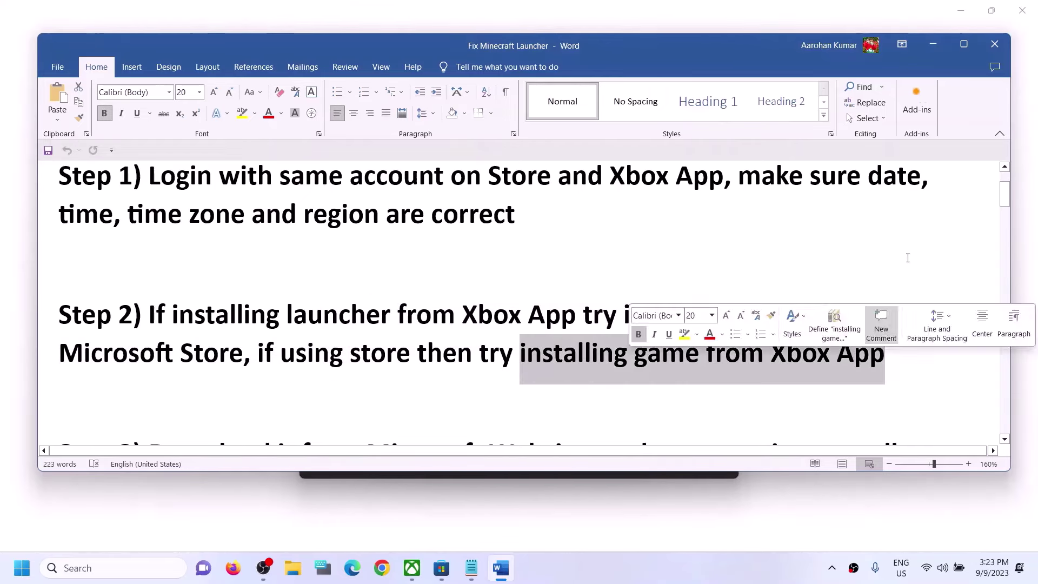
left_click(941, 47)
Step: Confirm the Xbox sign-in, and open the Minecraft Launcher page in Microsoft Store by searching for "minecraft l"
left_click(628, 446)
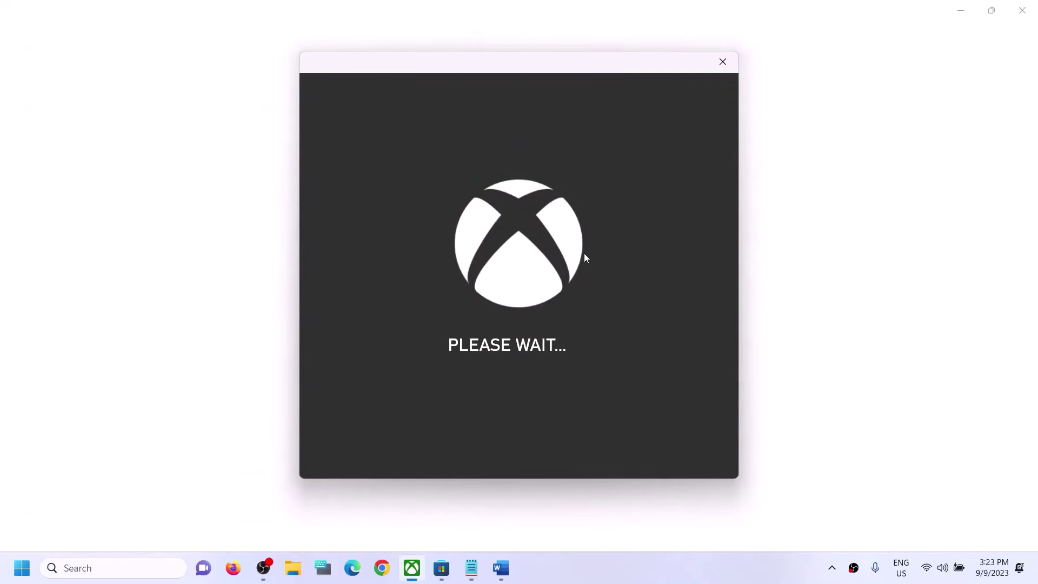
left_click(442, 570)
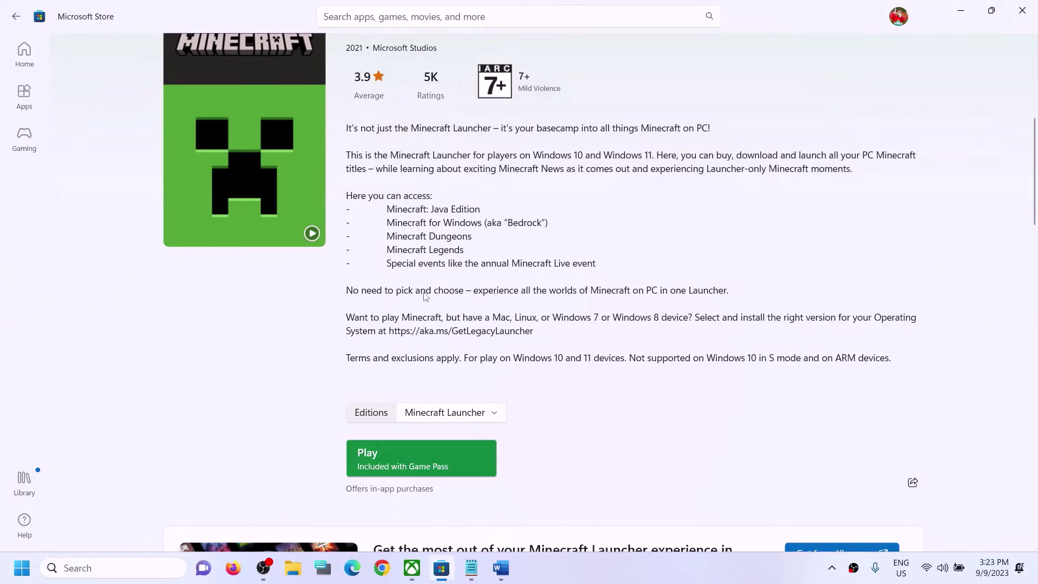
scroll(420, 237, "up", 3)
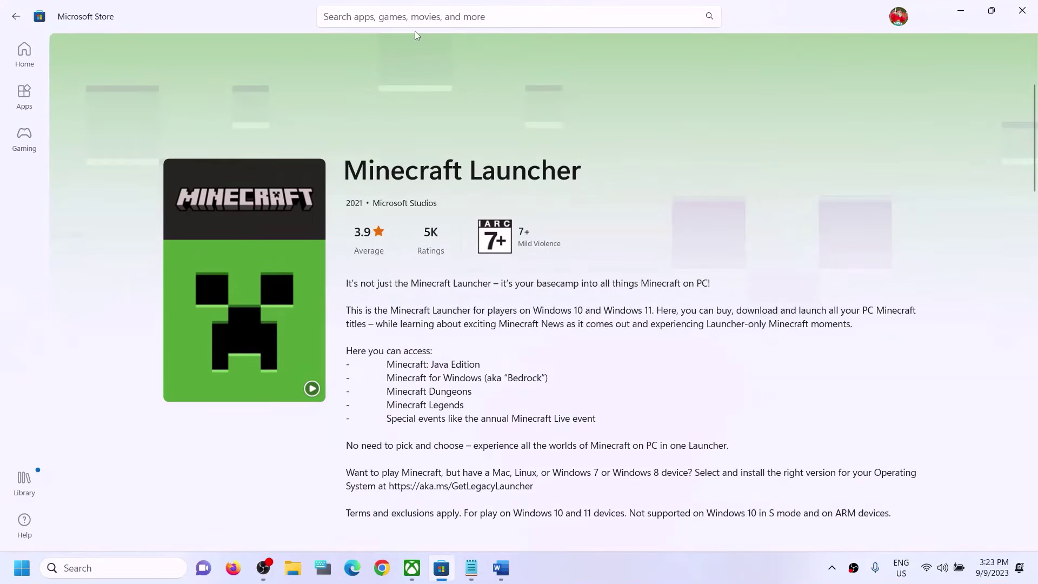
left_click(365, 15)
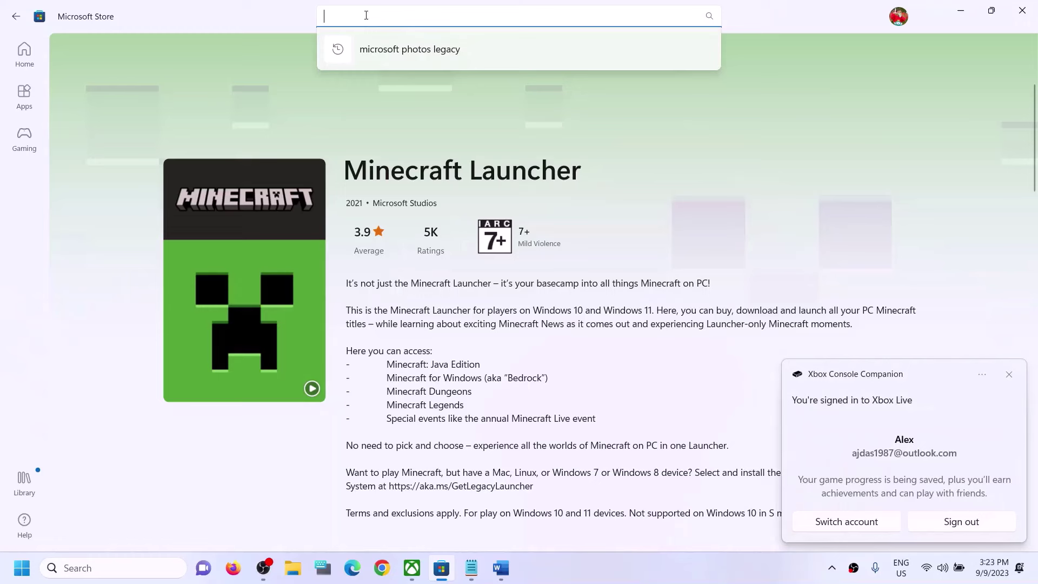
type("minecraft")
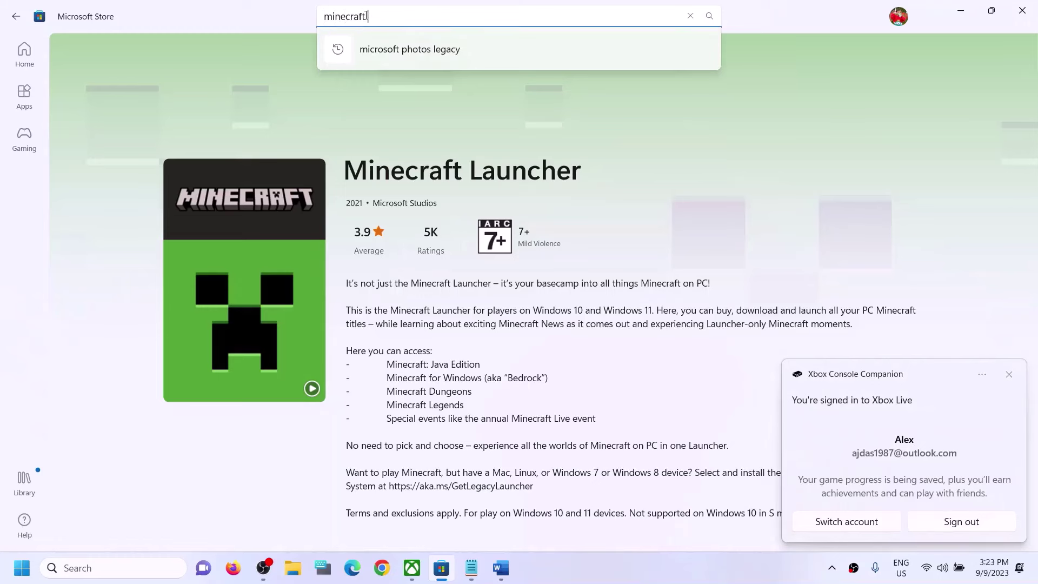
type(" l")
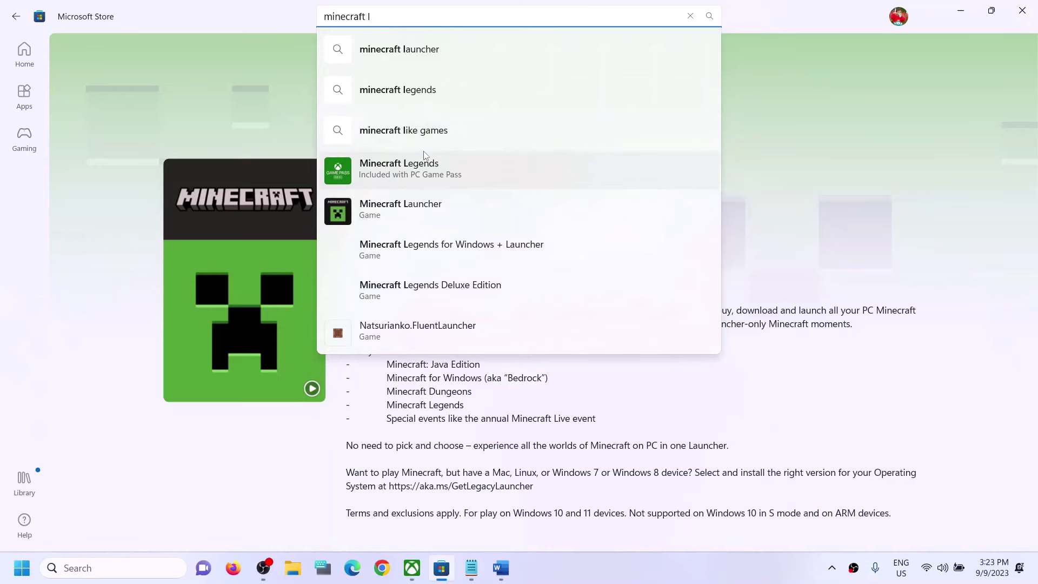
left_click(401, 209)
scroll(515, 195, "down", 2)
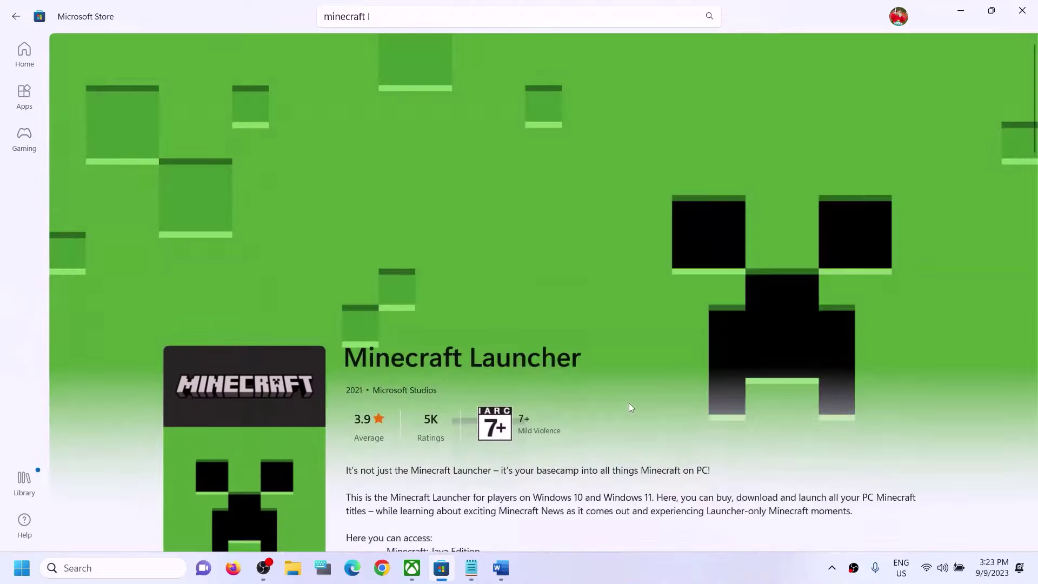
scroll(612, 412, "down", 3)
scroll(586, 398, "up", 1)
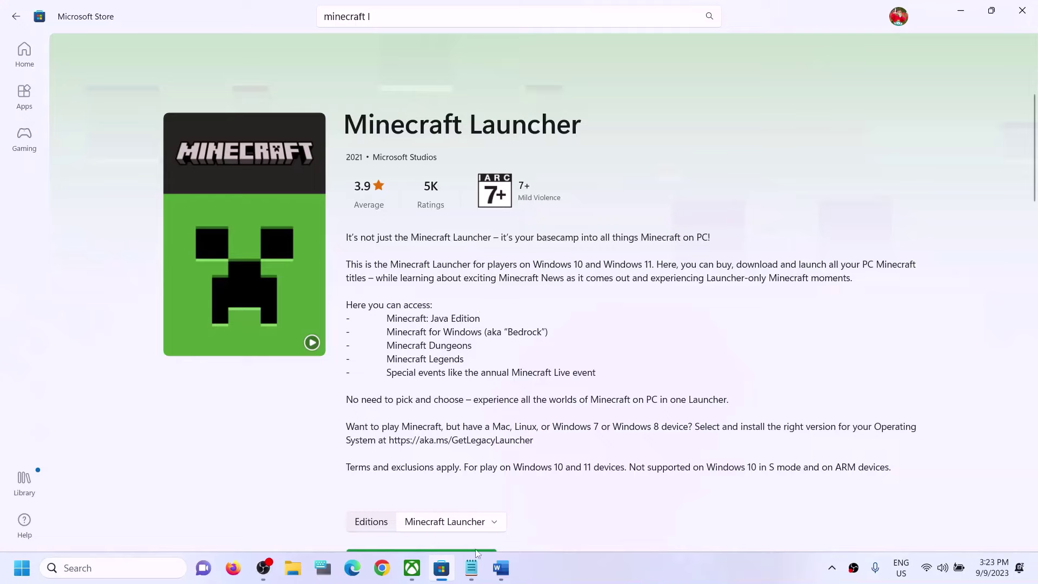
Step: Compare the Minecraft Launcher pages in the Xbox app and Microsoft Store as alternative installation sources
mouse_move(413, 569)
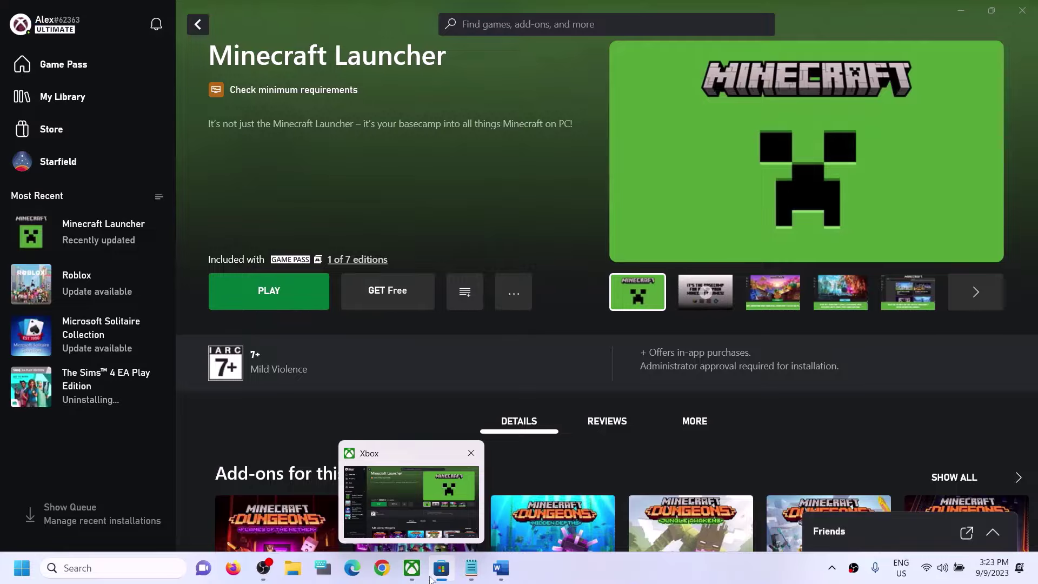
left_click(416, 513)
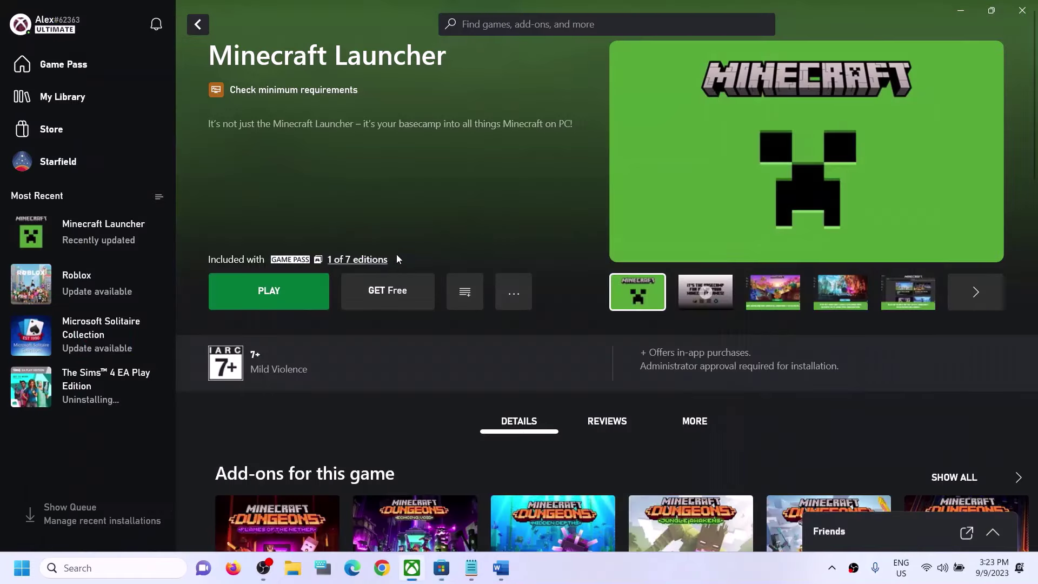
left_click(383, 259)
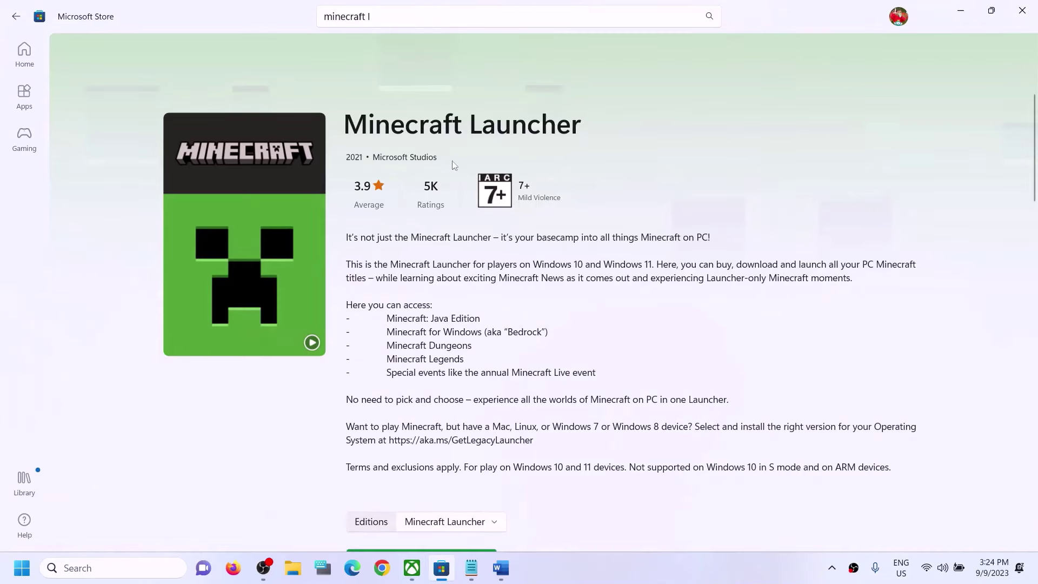
left_click(412, 567)
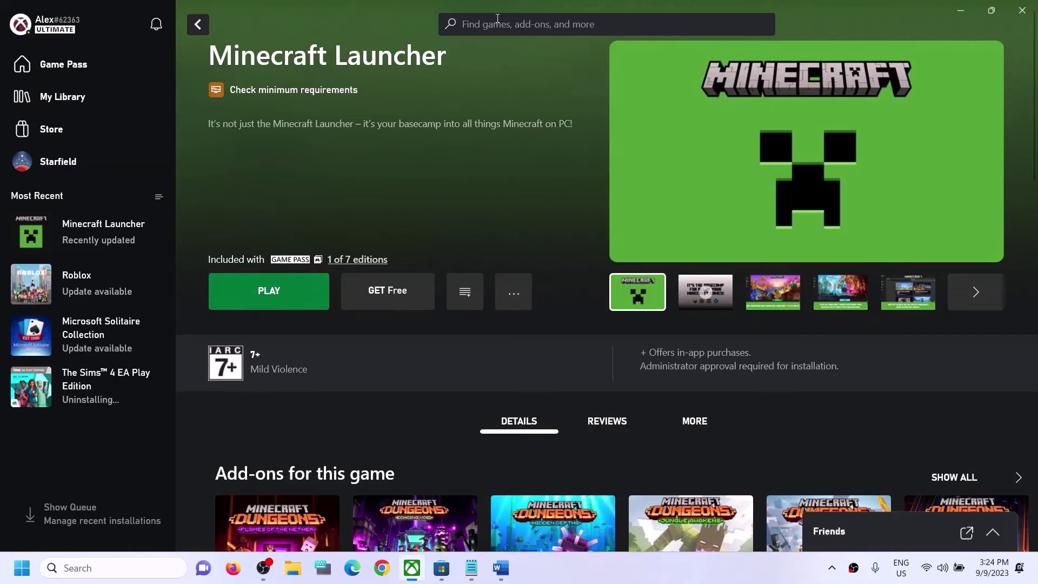
mouse_move(435, 578)
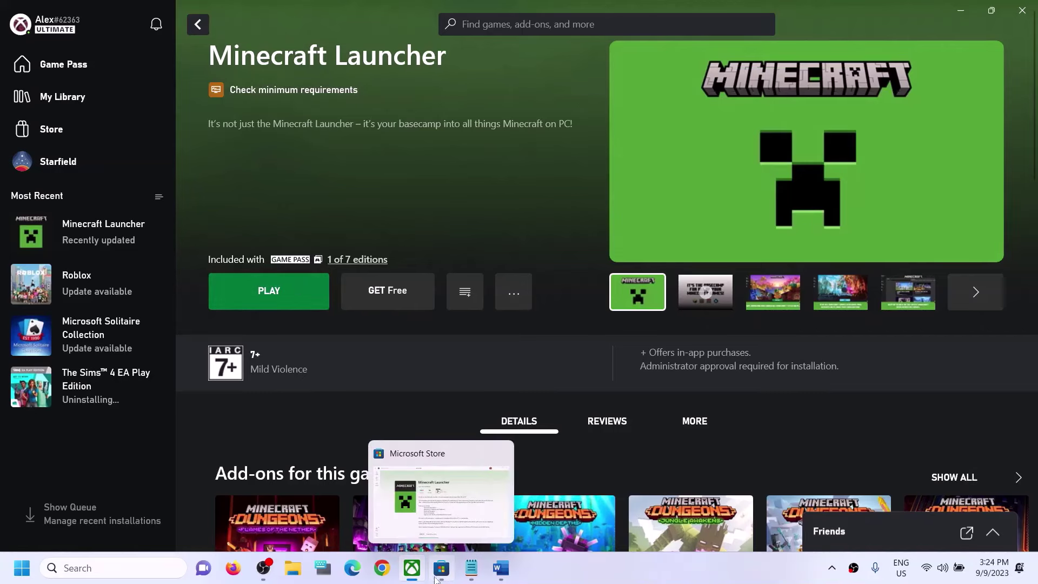
Step: Switch to the Fix Minecraft Launcher document in Word and copy the minecraft.net download link under Step 3
left_click(500, 567)
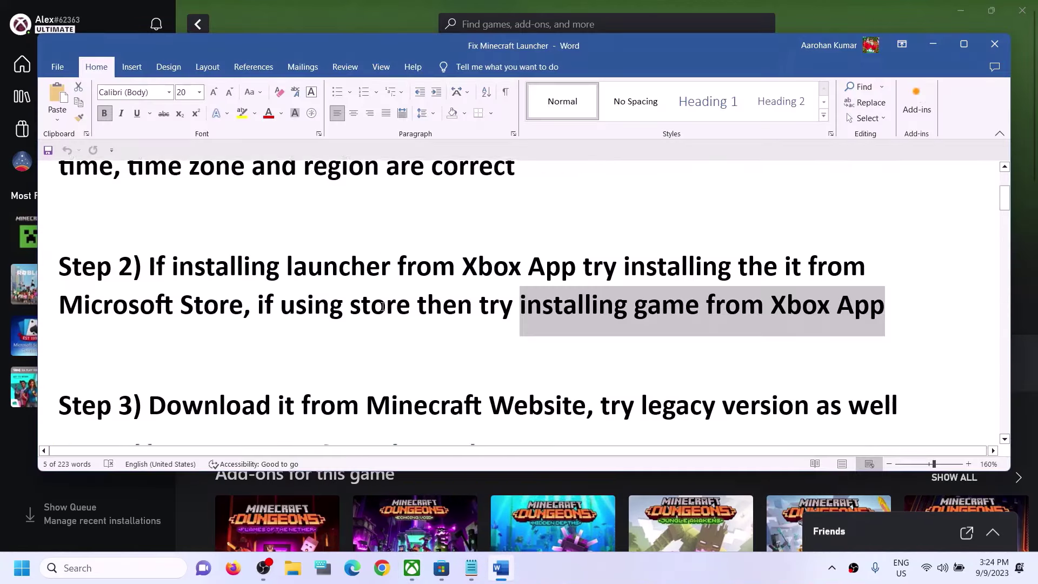
scroll(382, 307, "down", 2)
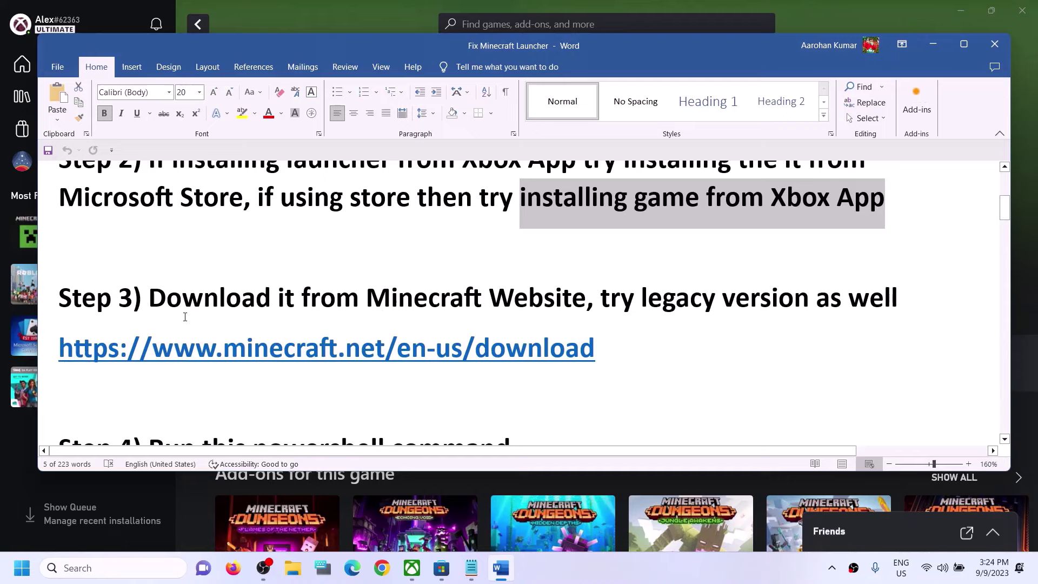
left_click_drag(149, 299, 586, 300)
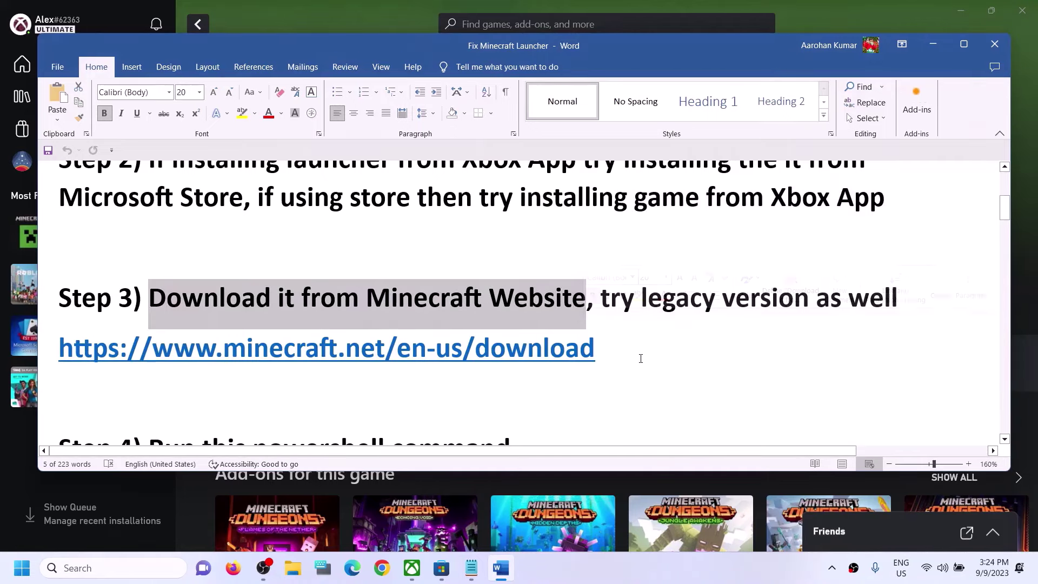
left_click(621, 352)
triple_click(305, 352)
key("ctrl+c")
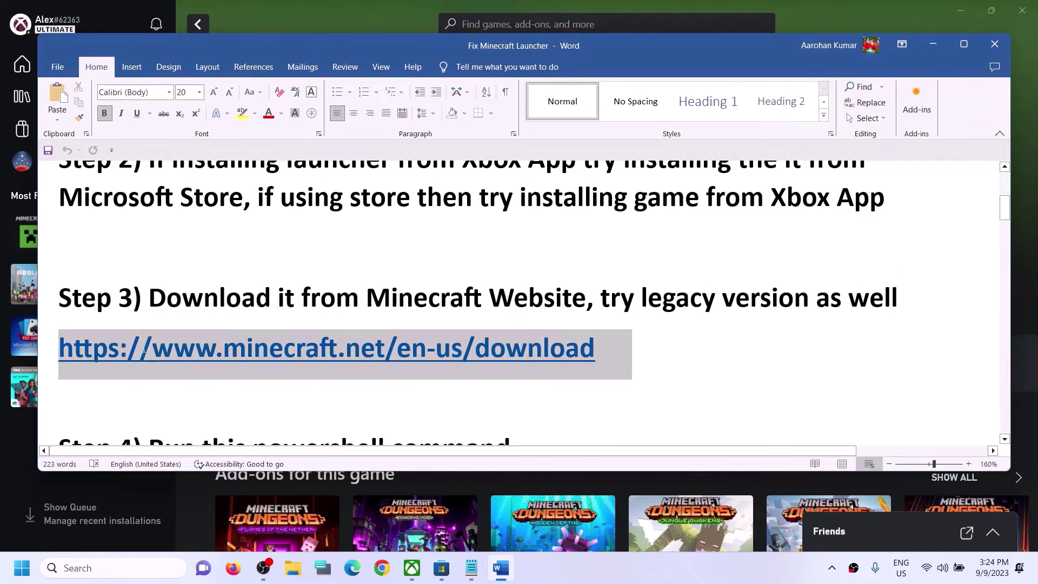
left_click(381, 568)
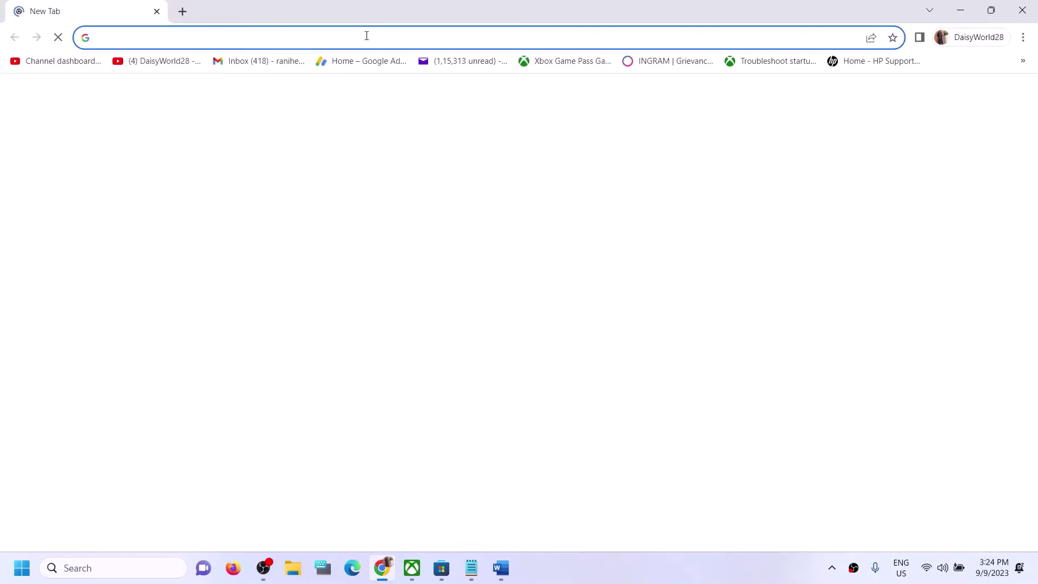
key("ctrl+v")
key("Return")
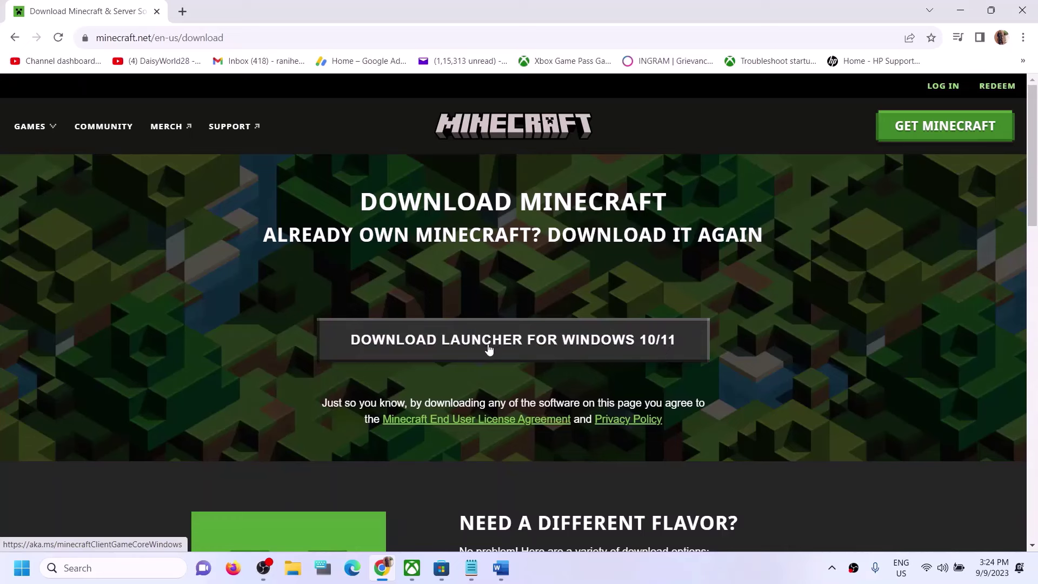
left_click(488, 348)
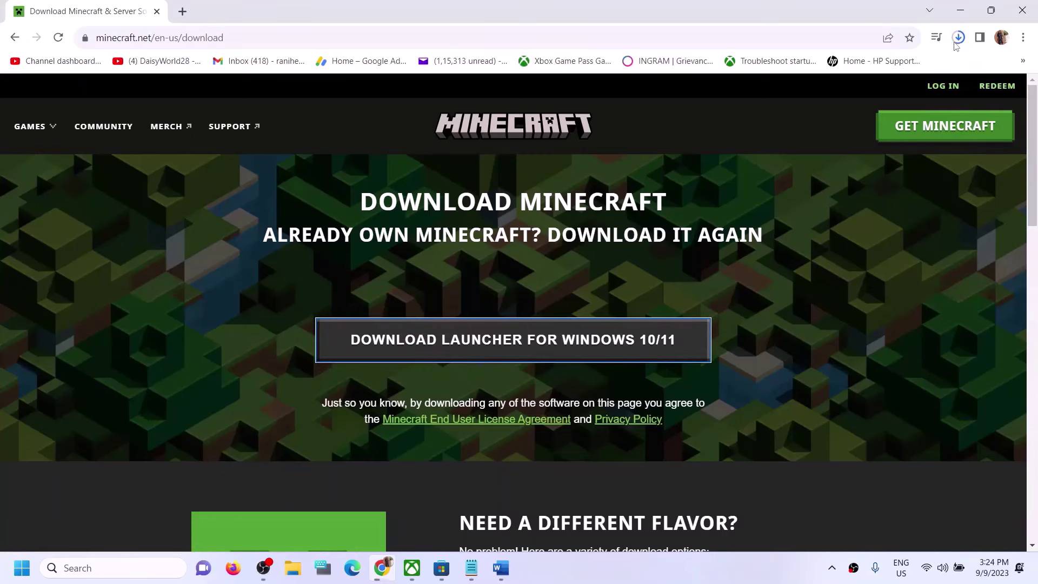
left_click(958, 38)
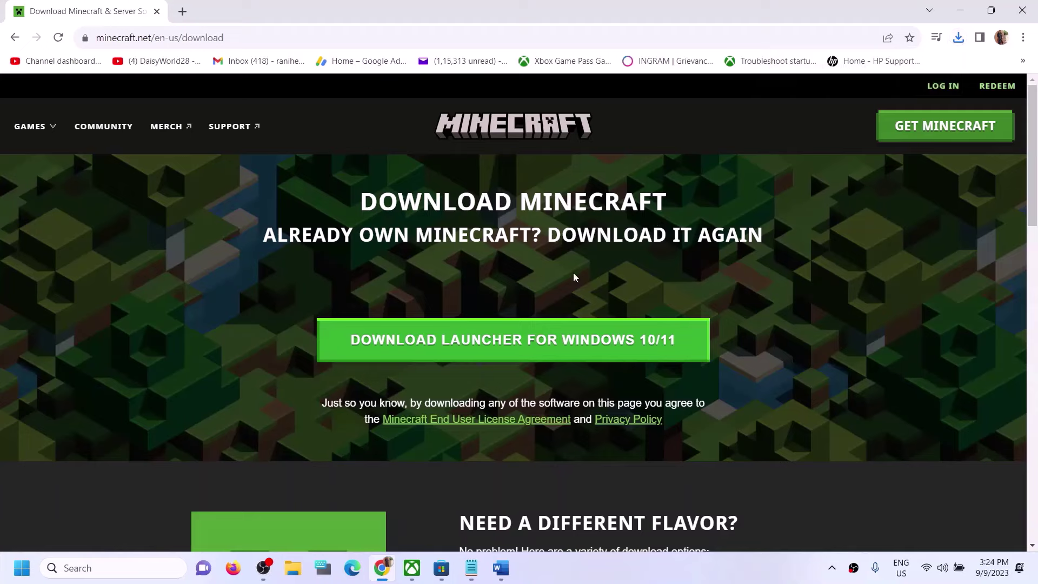
Step: Download the Windows legacy launcher from the alternative download options and check the recent downloads
scroll(574, 276, "down", 4)
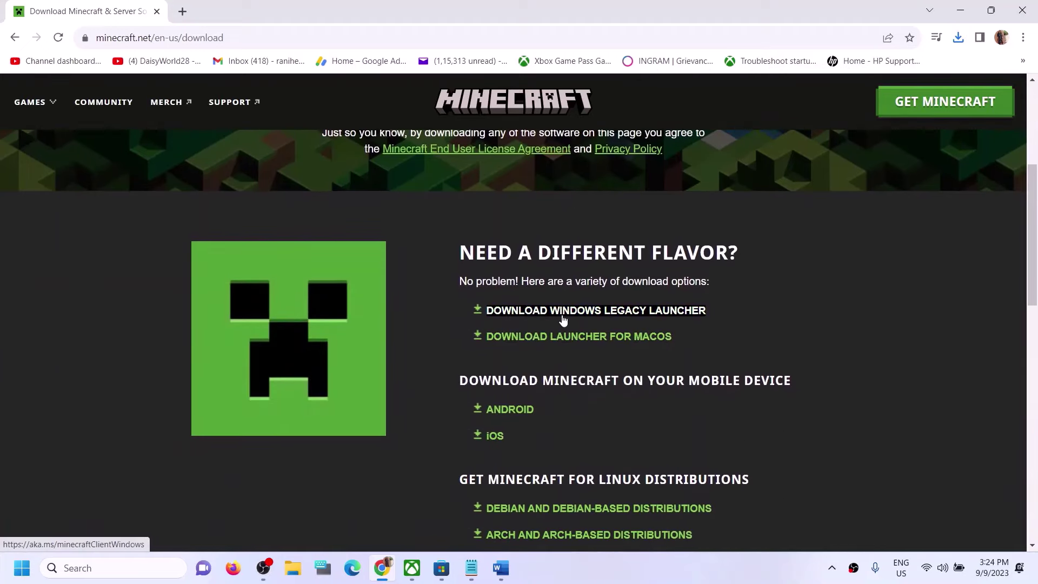
left_click(616, 314)
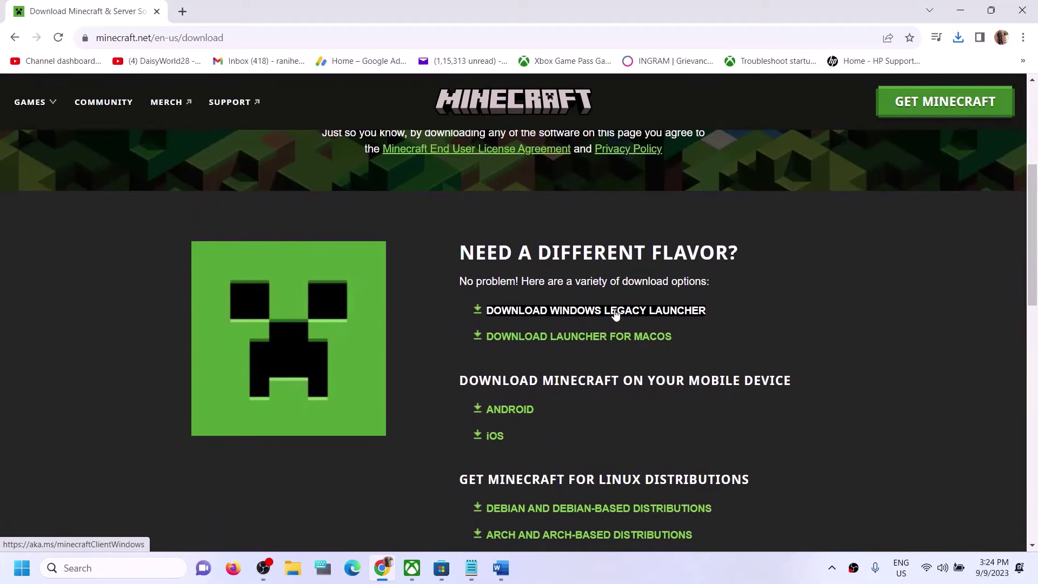
left_click(957, 38)
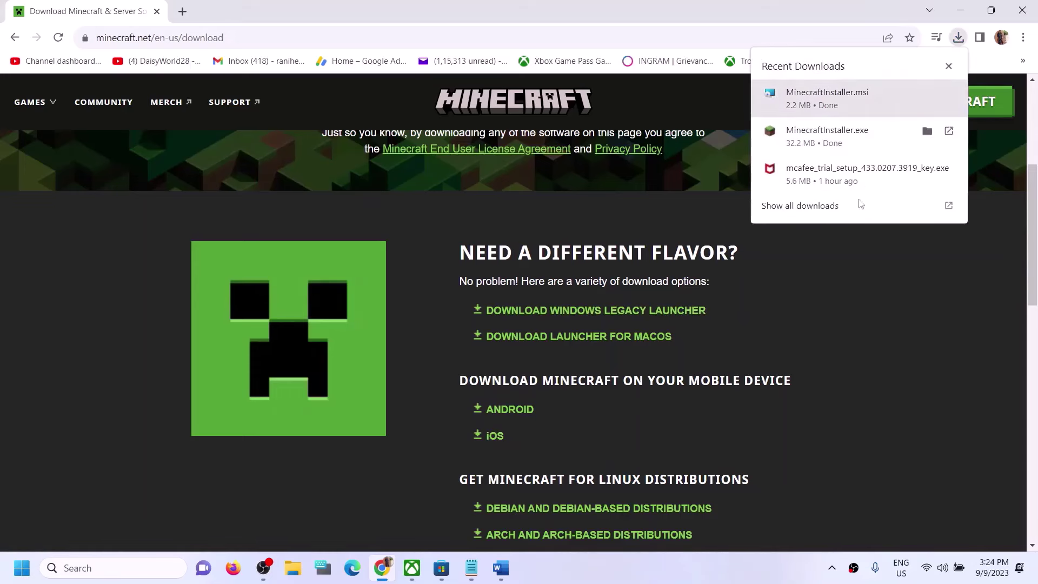
left_click(837, 331)
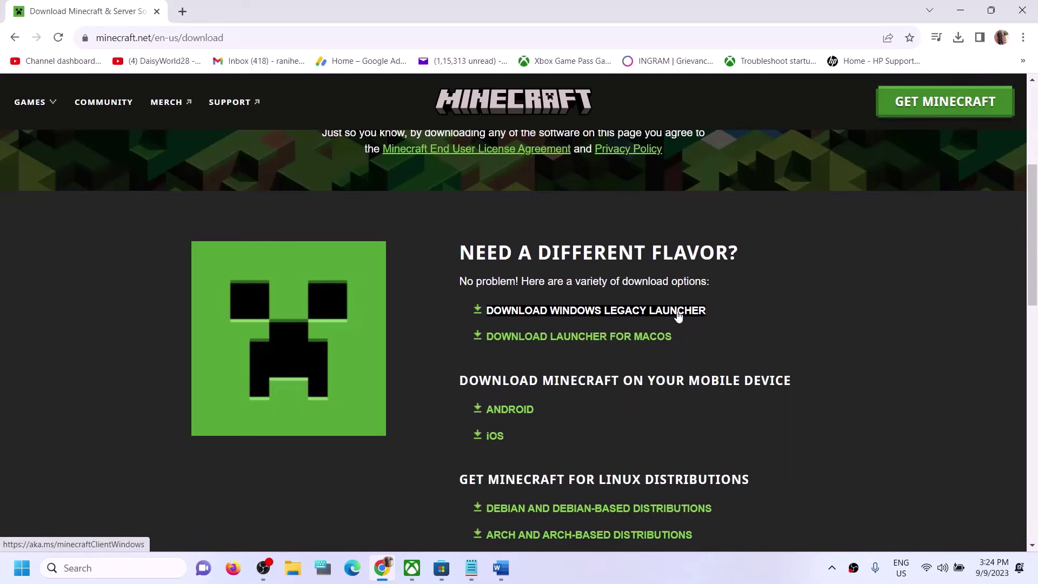
Step: Return to the Word document and copy the full Get-AppxPackage PowerShell command under Step 4
left_click(500, 567)
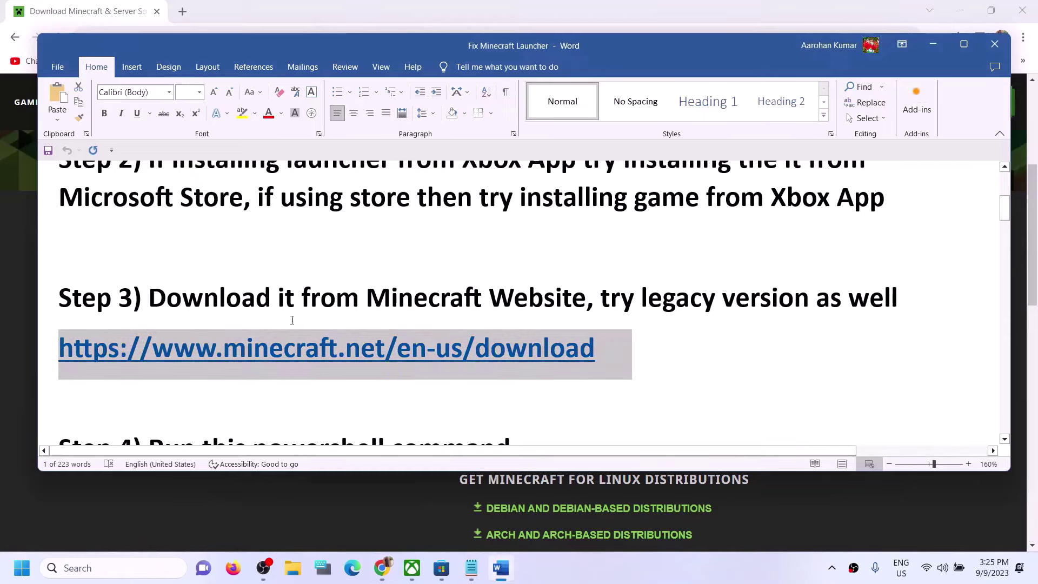
scroll(291, 320, "down", 4)
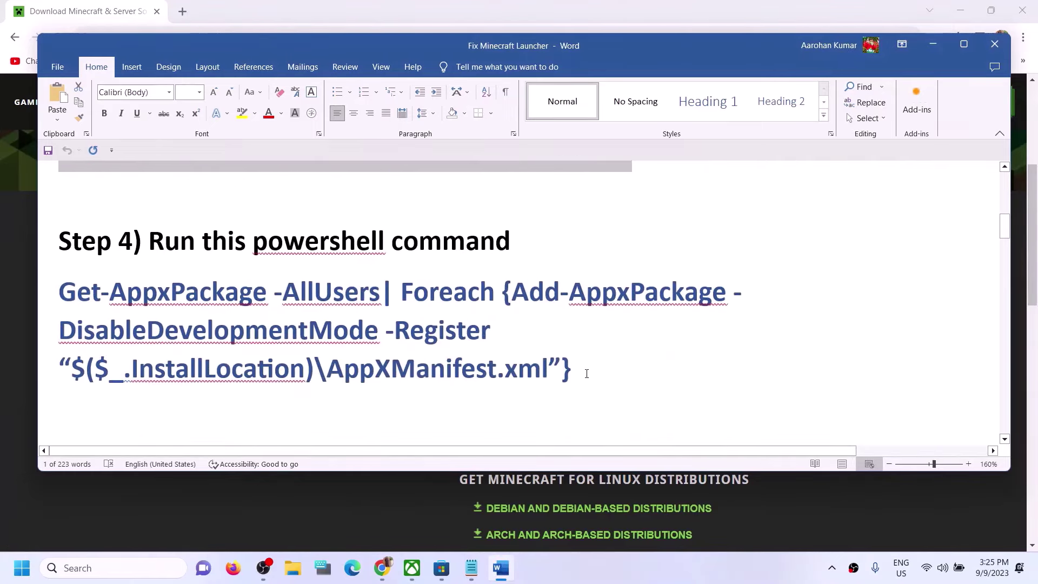
left_click_drag(586, 373, 59, 293)
right_click(102, 307)
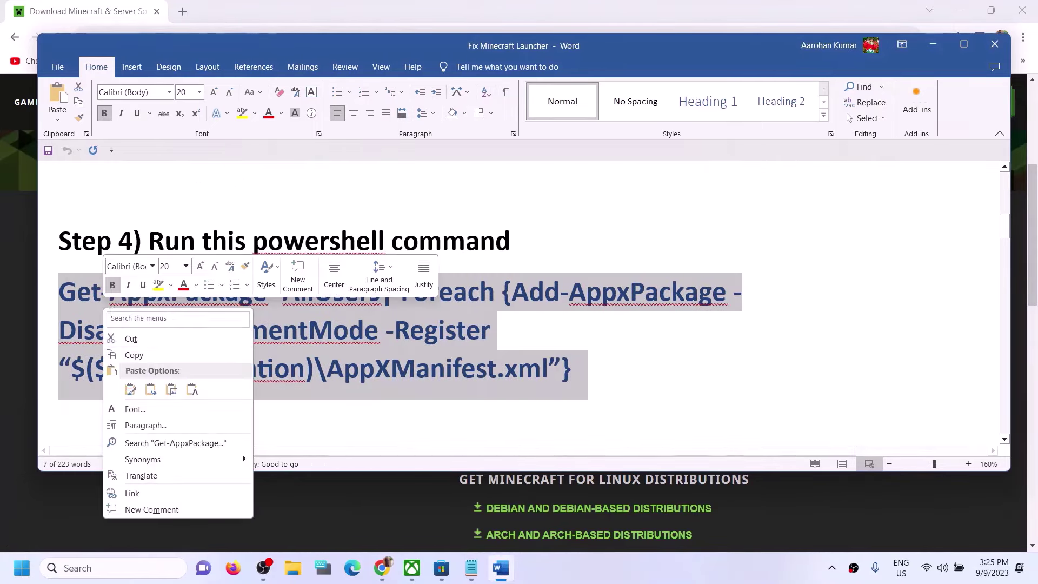
left_click(151, 354)
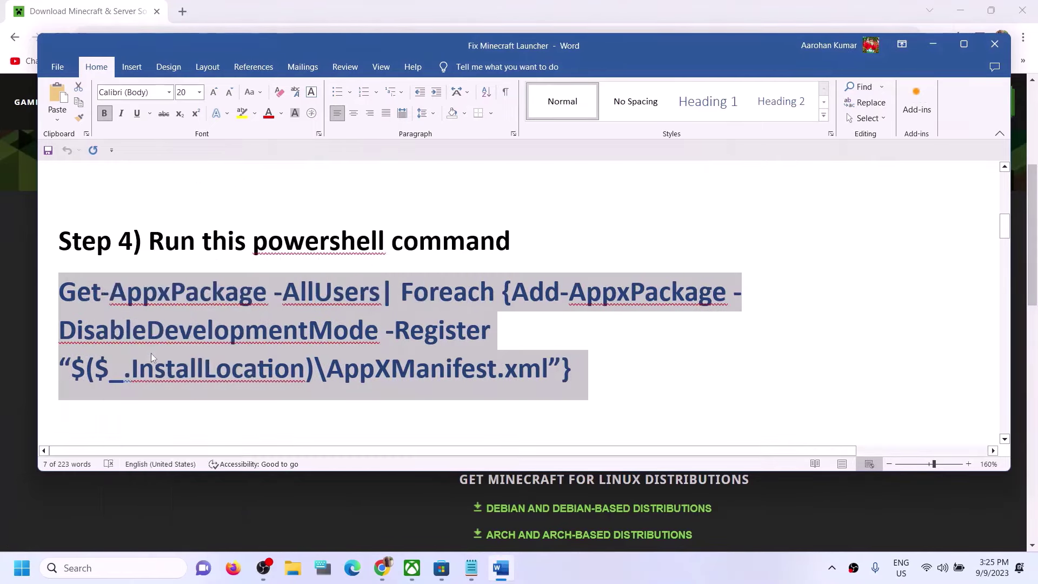
Step: Open Windows PowerShell as administrator and run Get-AppxPackage -AllUsers| Foreach {Add-AppxPackage -DisableDevelopmentMode -Register “$($_.InstallLocation)\AppXManifest.xml”}
left_click(122, 565)
type("pow")
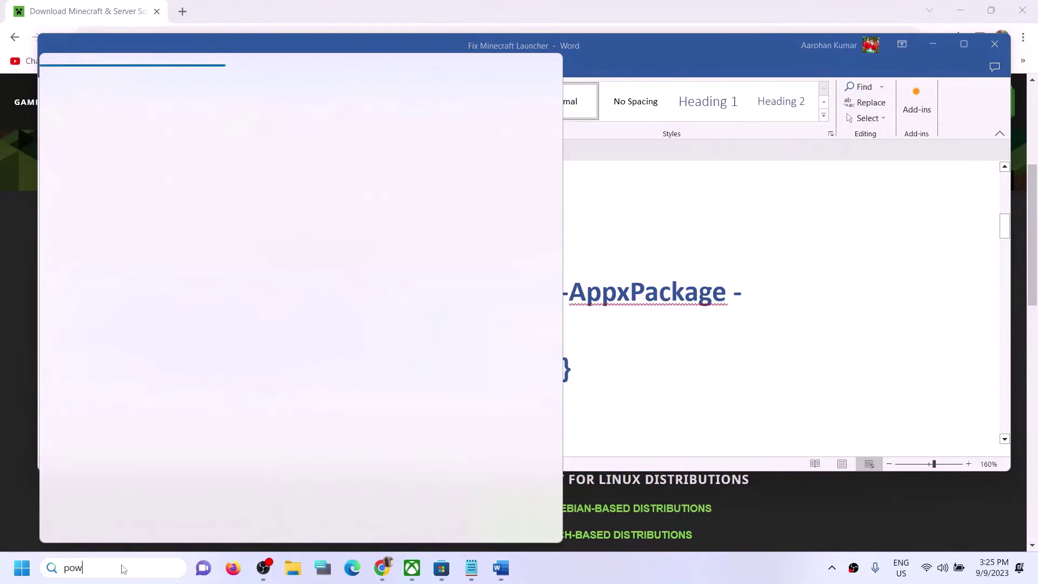
type("ershell")
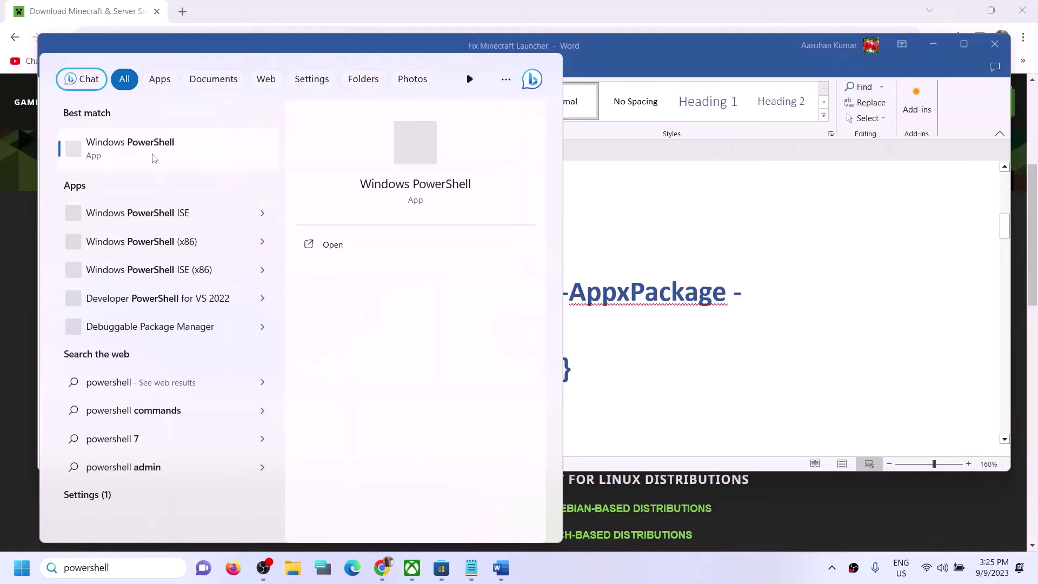
right_click(180, 157)
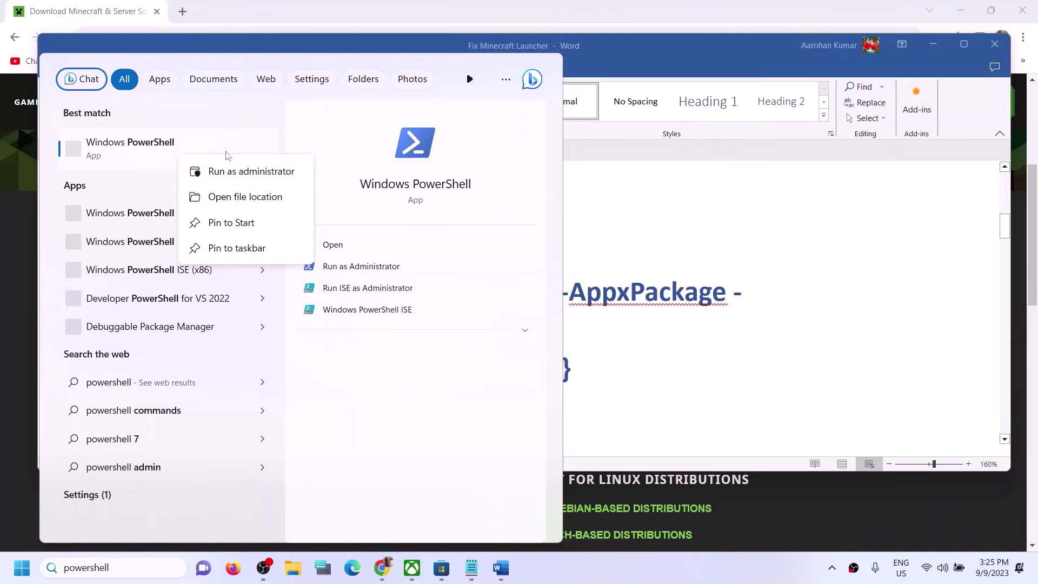
left_click(239, 178)
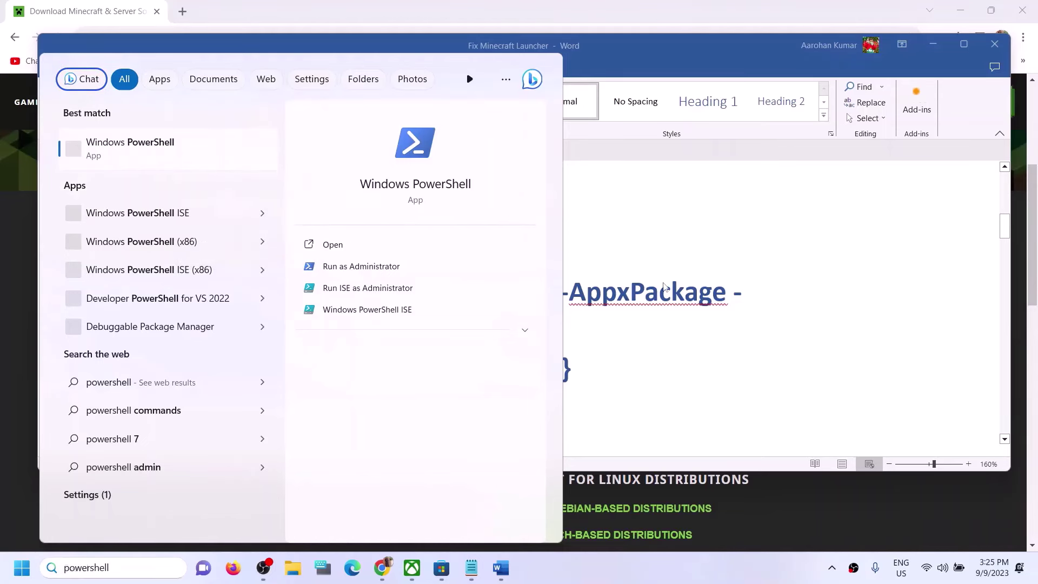
left_click(457, 400)
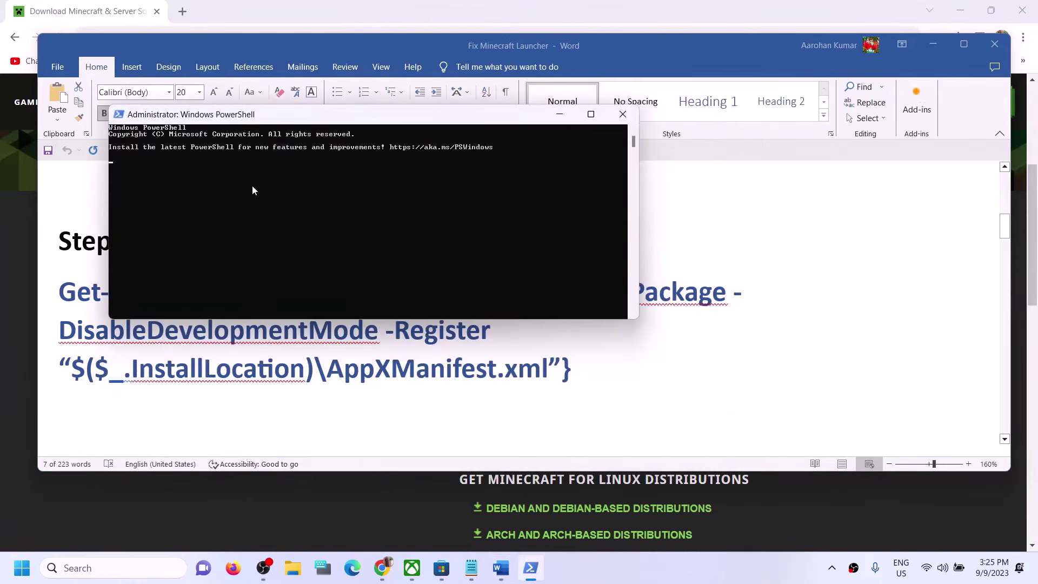
right_click(229, 176)
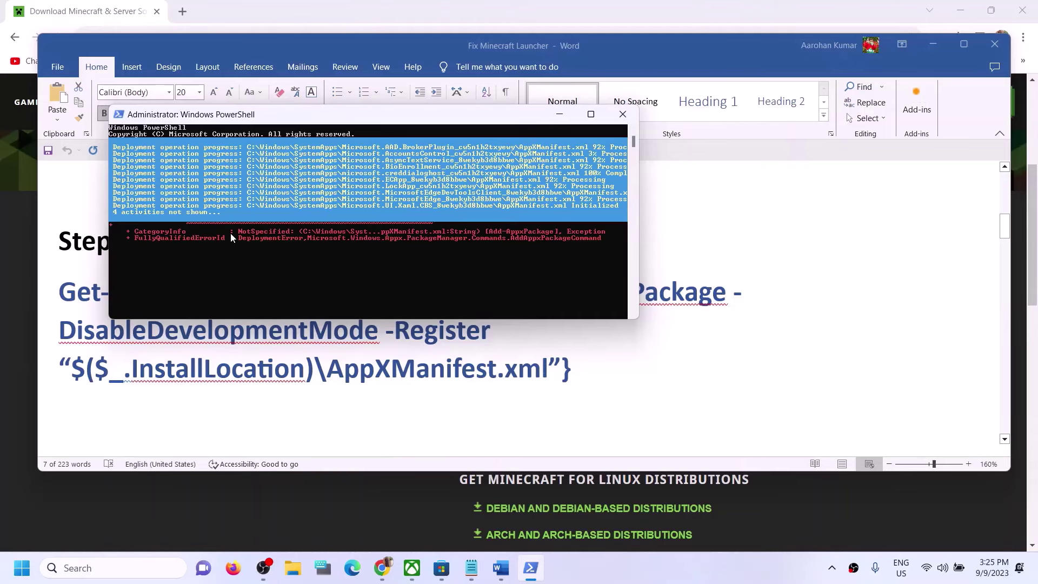
Step: View the Restart option among the computer's power options without restarting
left_click(16, 571)
left_click(402, 523)
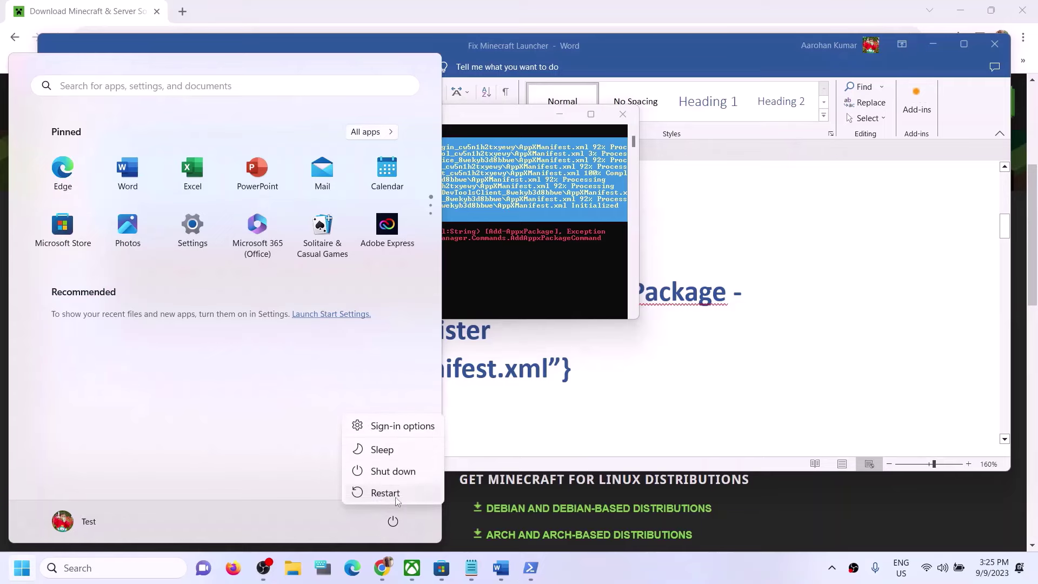
key("Escape")
Step: Set the font size of the Microsoft Store cache folder path under Step 5 in the Word document to 14
left_click(718, 370)
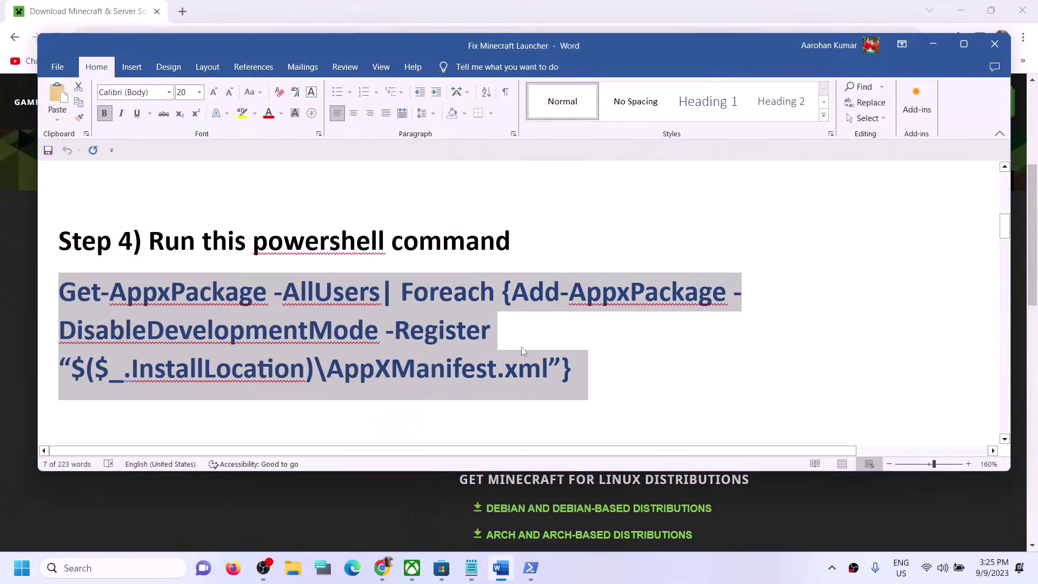
scroll(405, 341, "down", 5)
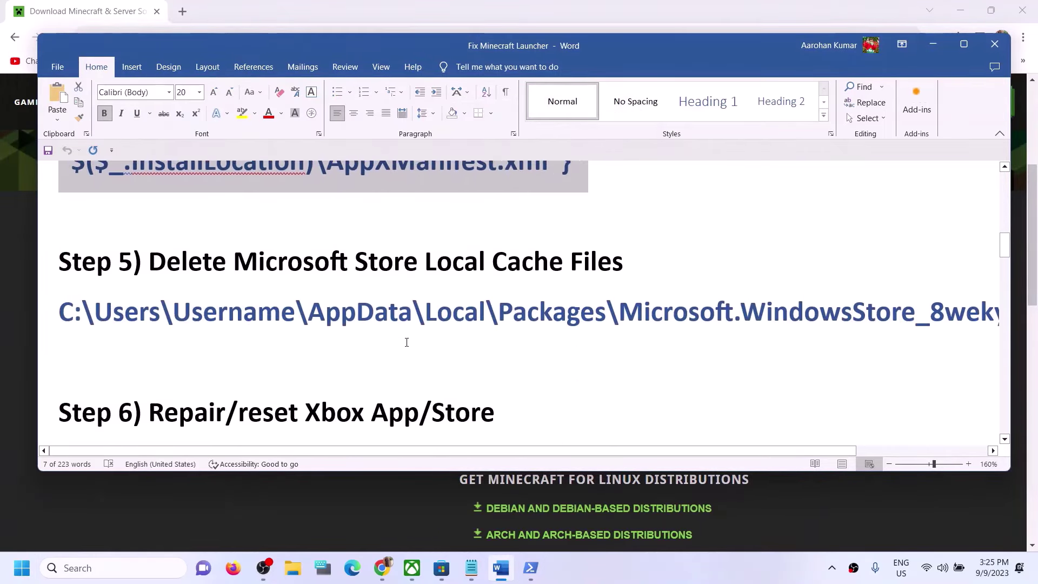
scroll(403, 352, "up", 2)
triple_click(394, 369)
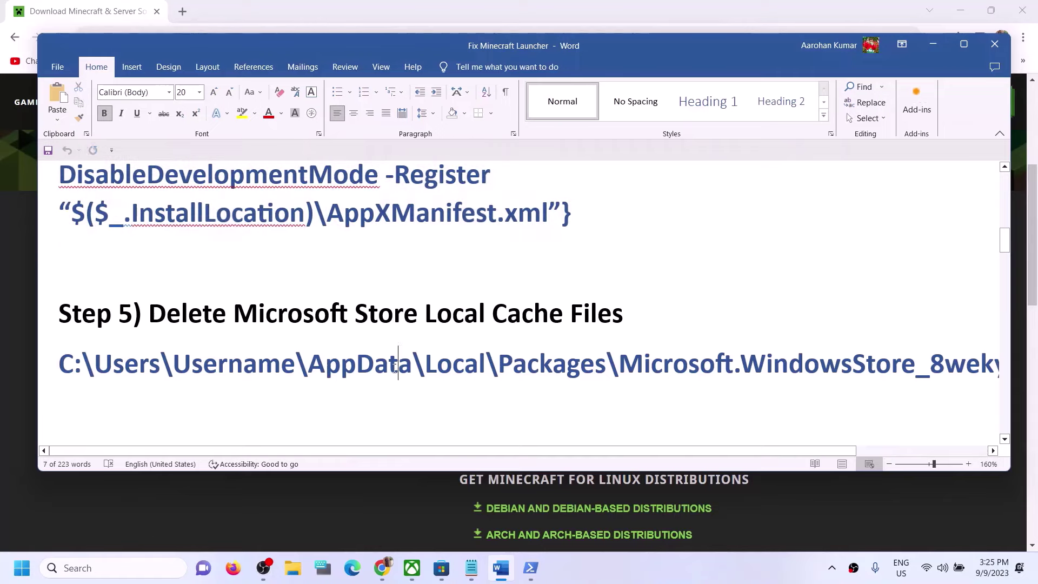
left_click(200, 92)
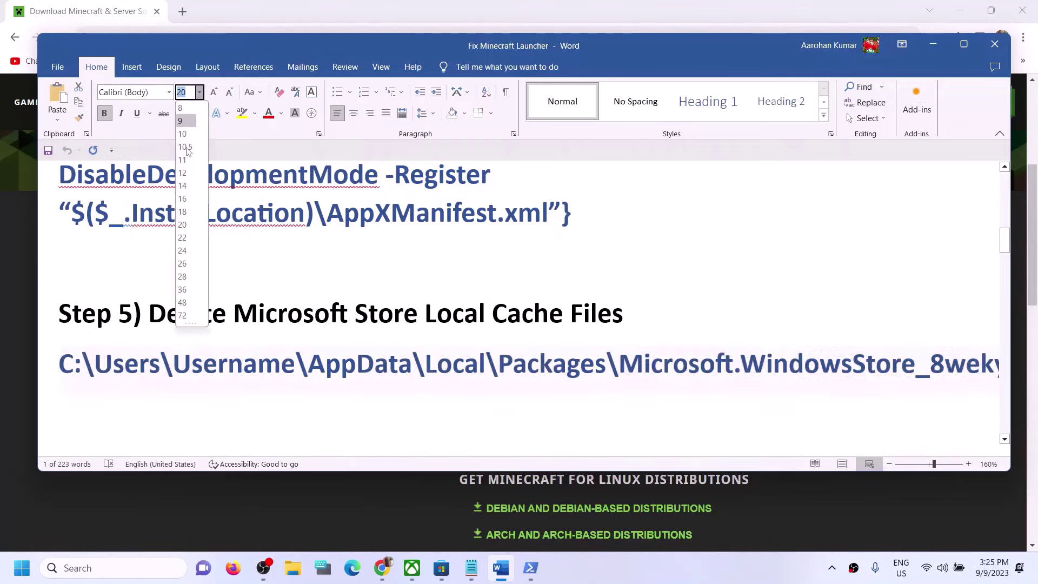
left_click(184, 187)
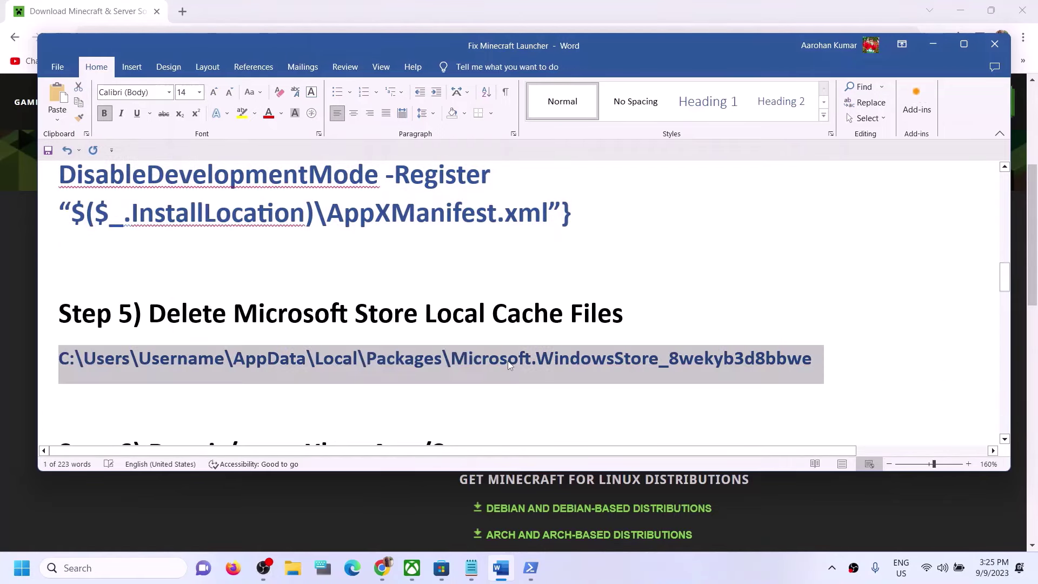
left_click(508, 357)
Step: Open the C:\Users\Test folder in File Explorer
left_click(301, 572)
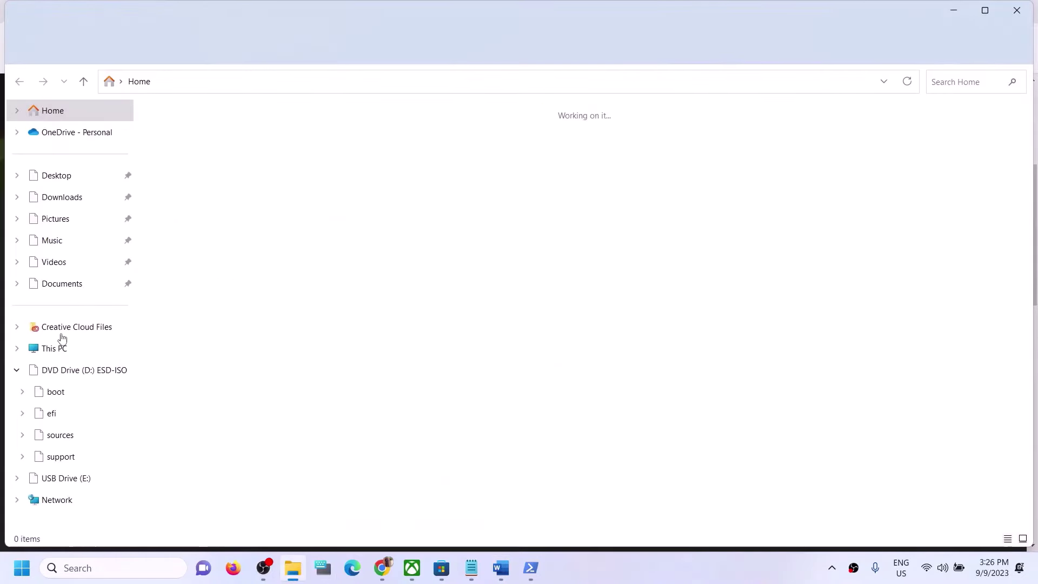
left_click(100, 340)
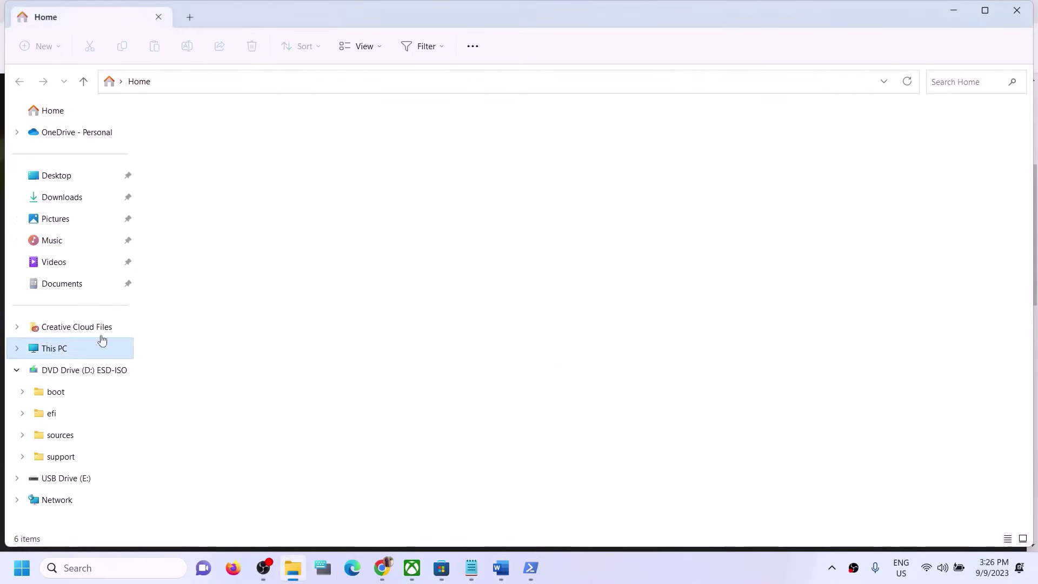
double_click(235, 230)
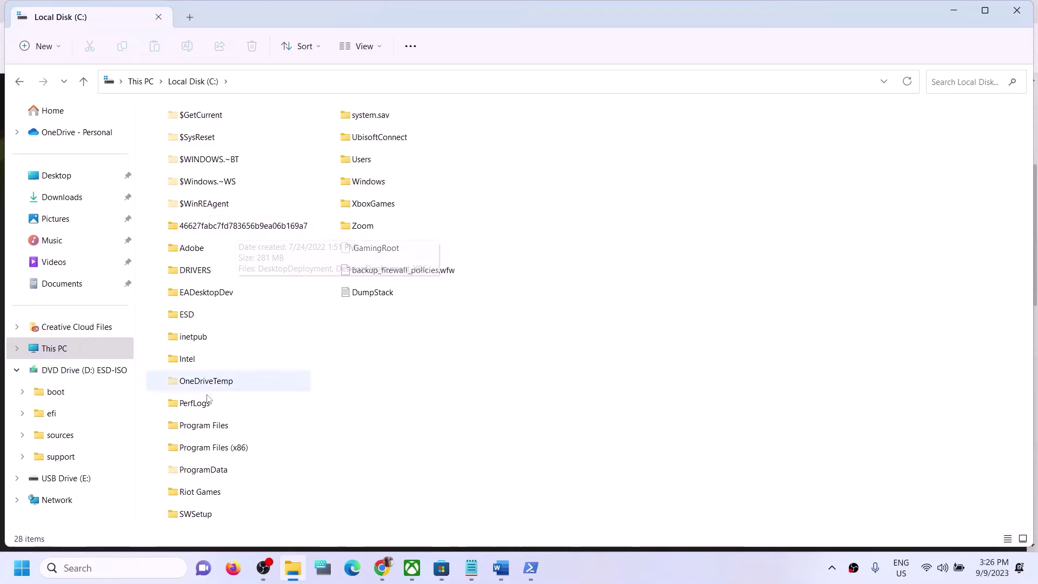
double_click(392, 164)
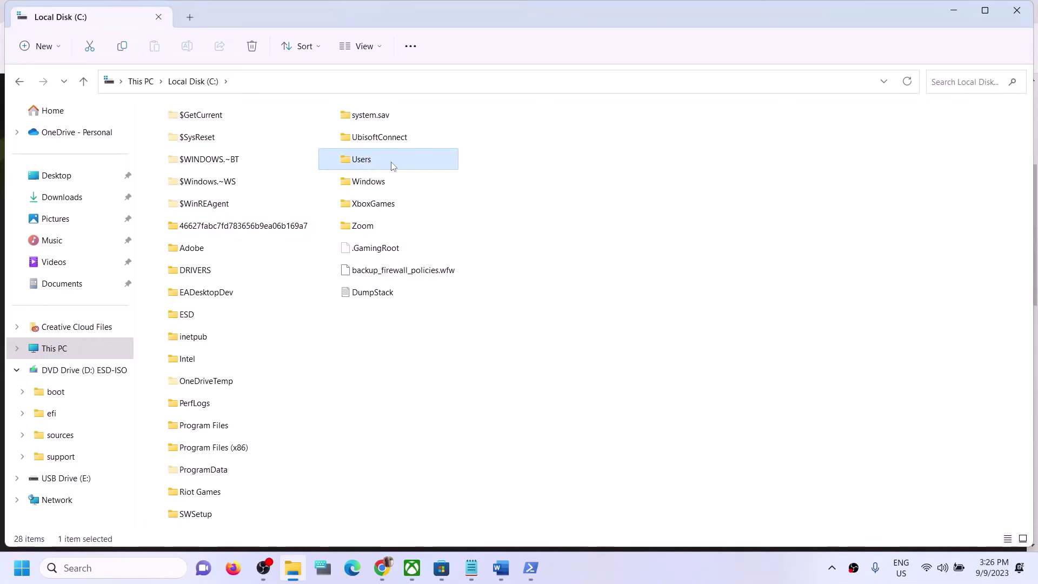
double_click(209, 176)
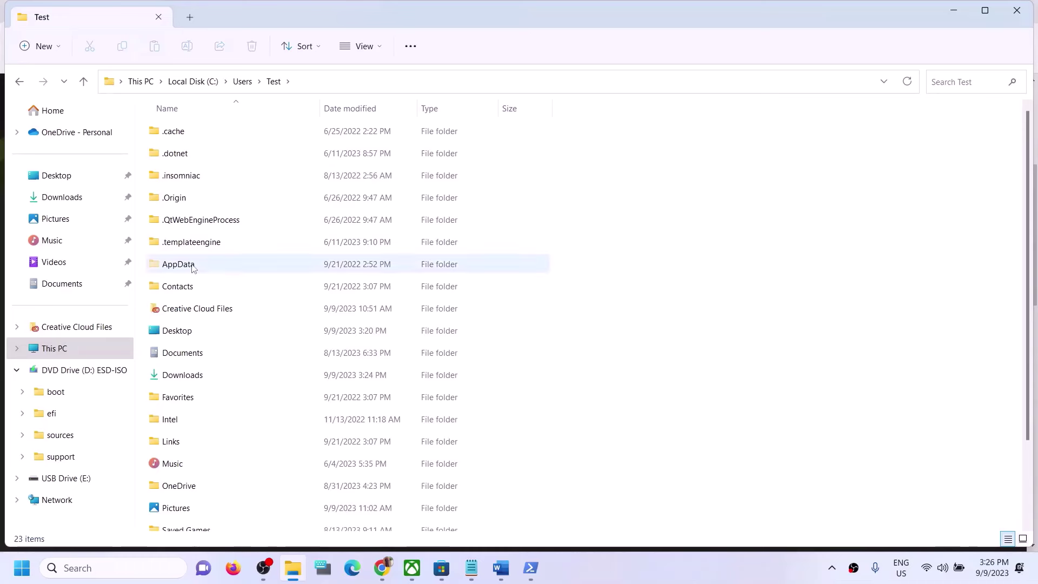
Step: Check that hidden items are set to be shown in File Explorer so the AppData folder is listed
left_click(193, 267)
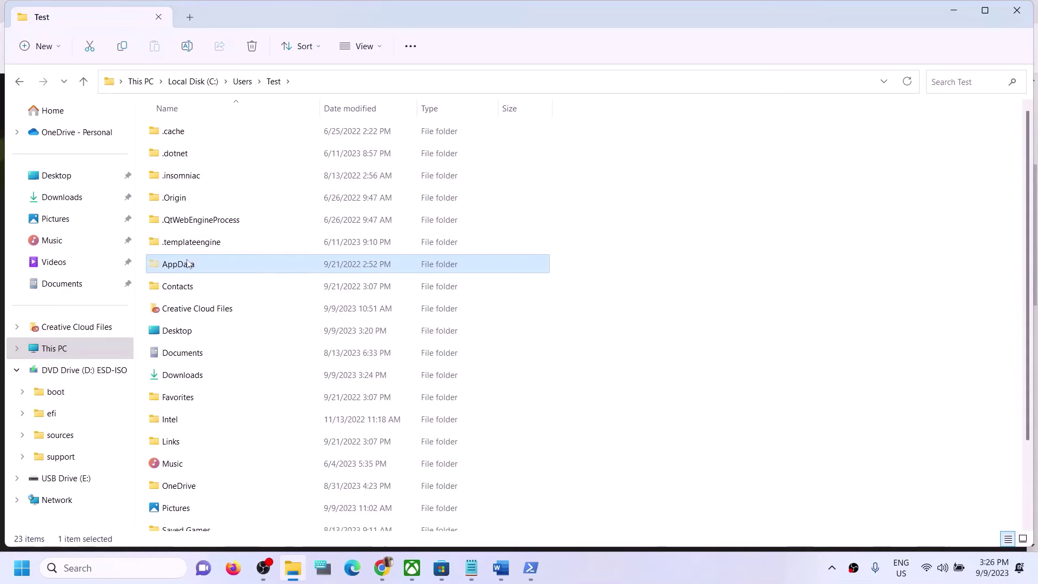
left_click(379, 47)
mouse_move(378, 277)
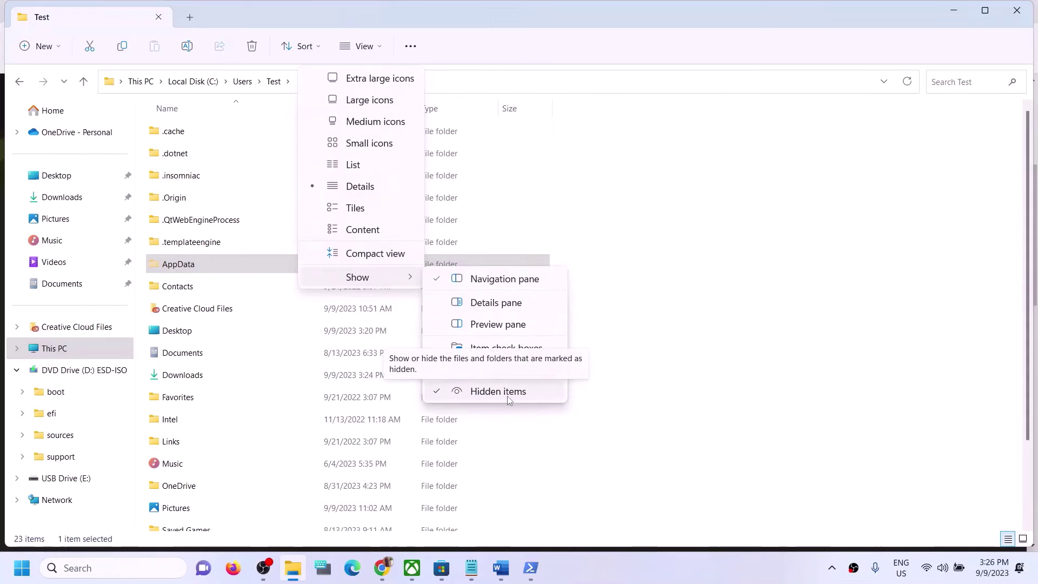
left_click(179, 262)
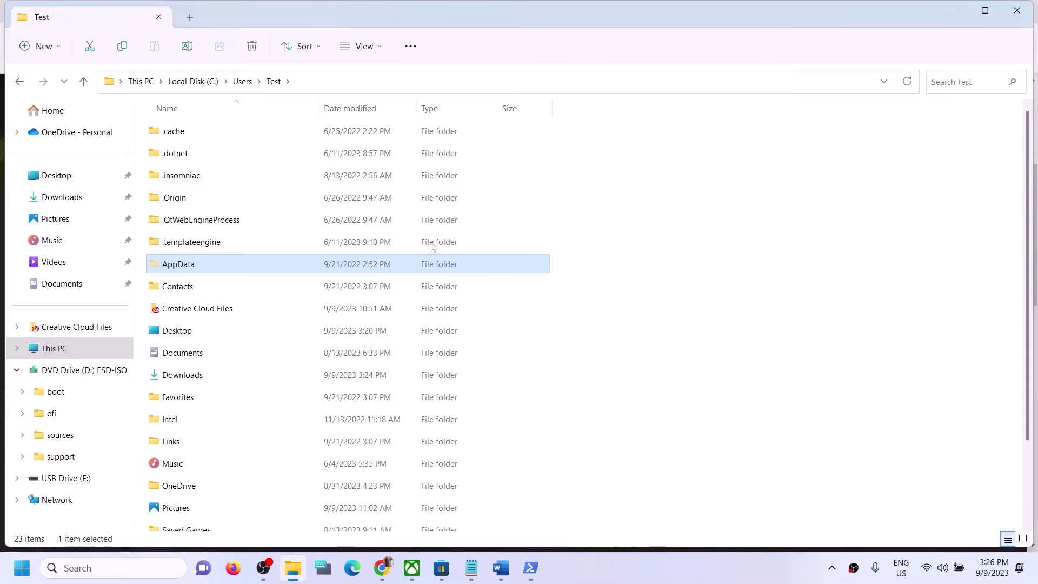
Step: Open the AppData\Local\Packages folder inside the Test user folder
double_click(201, 271)
double_click(200, 140)
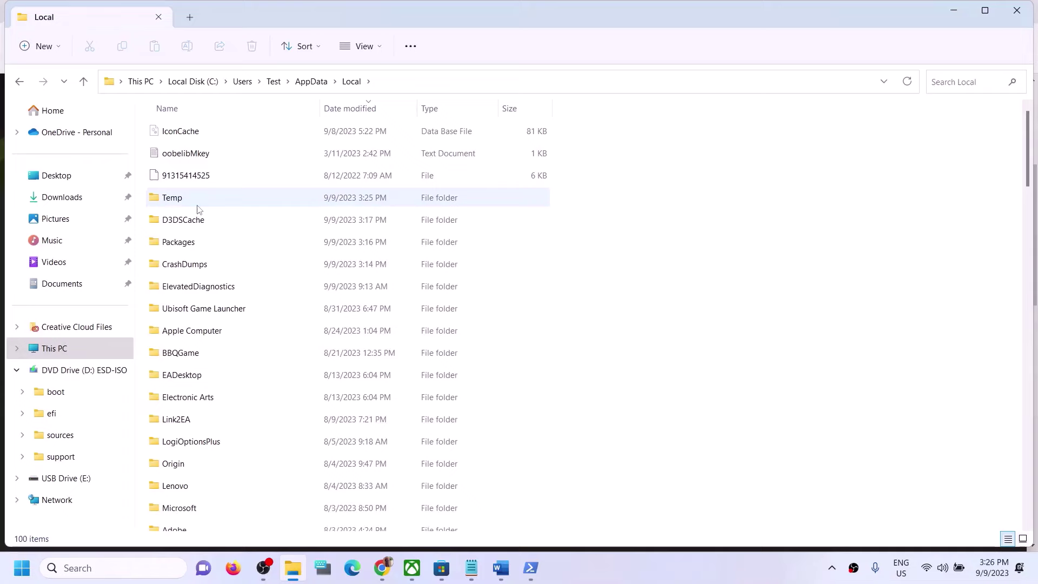
left_click(185, 247)
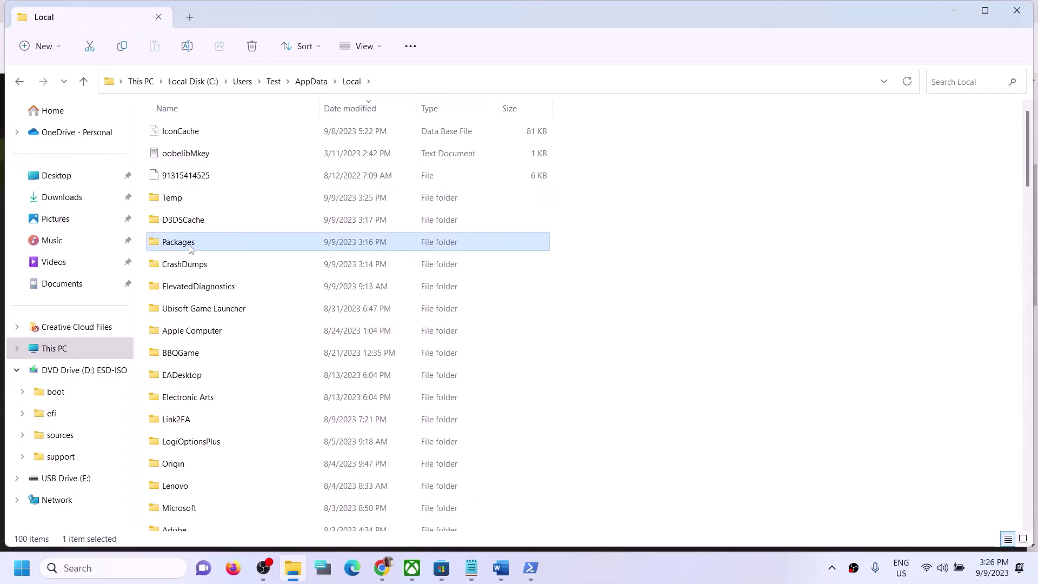
double_click(189, 247)
Step: Find and open the Microsoft.WindowsStore_8wekyb3d8bbwe folder within Packages
scroll(247, 378, "down", 12)
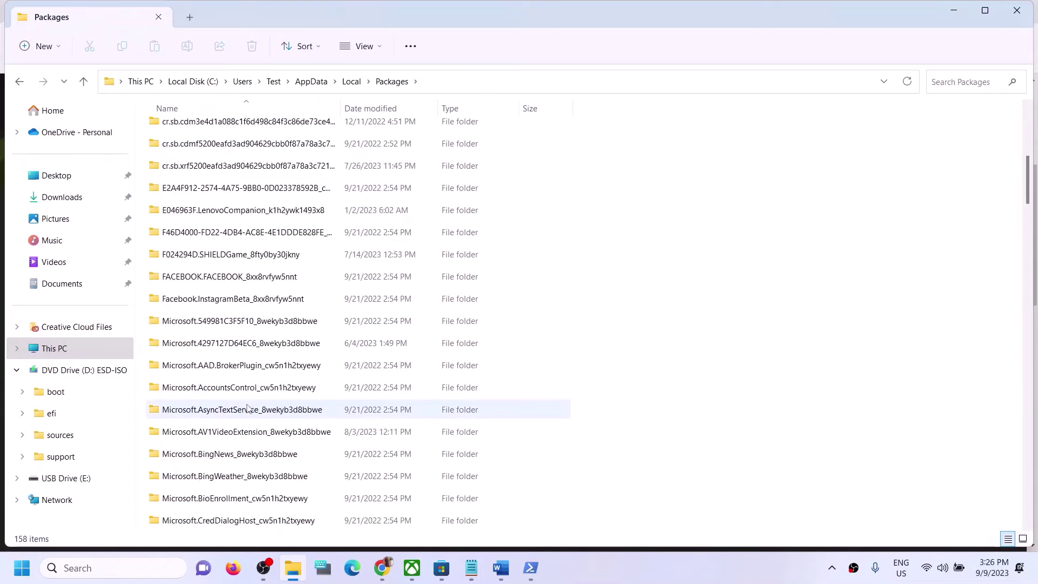
scroll(247, 412, "down", 15)
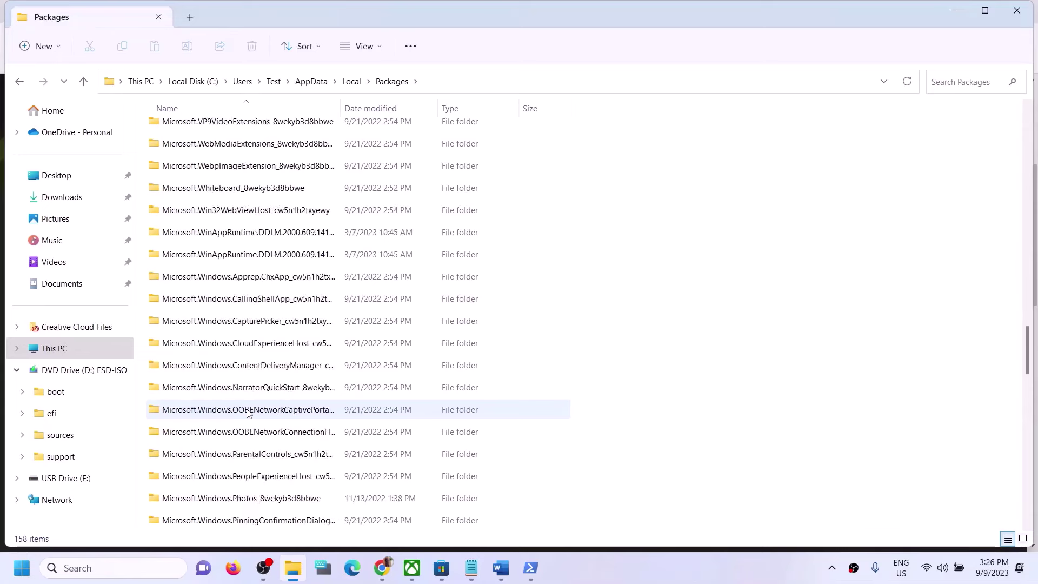
scroll(247, 412, "down", 7)
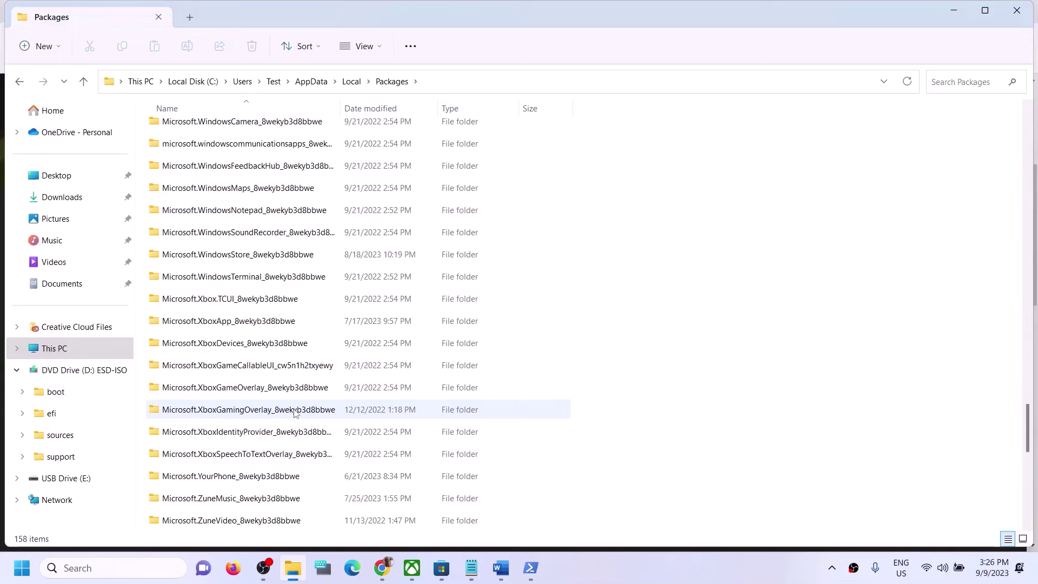
scroll(216, 324, "up", 1)
left_click(203, 308)
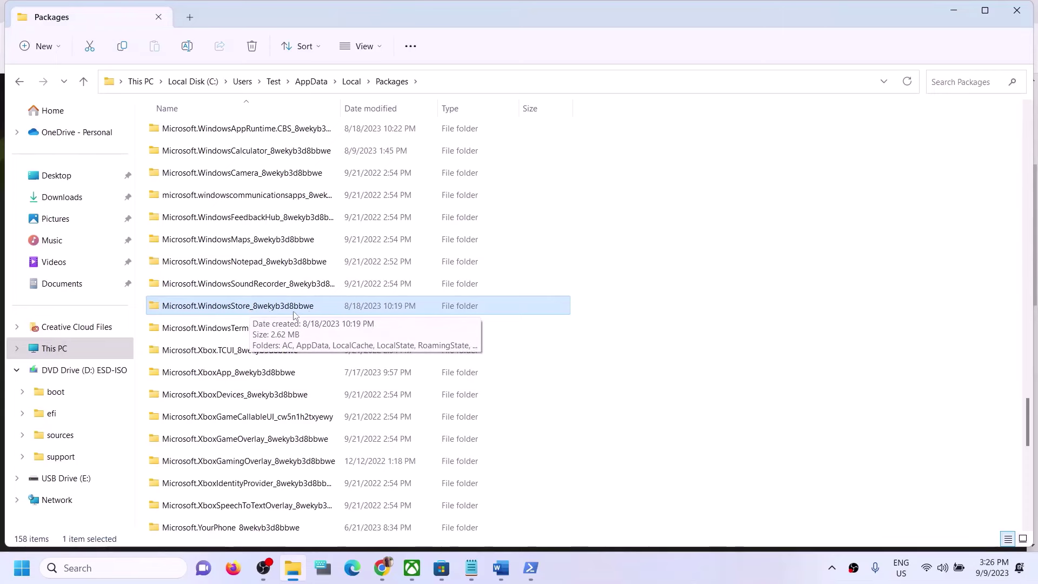
double_click(228, 307)
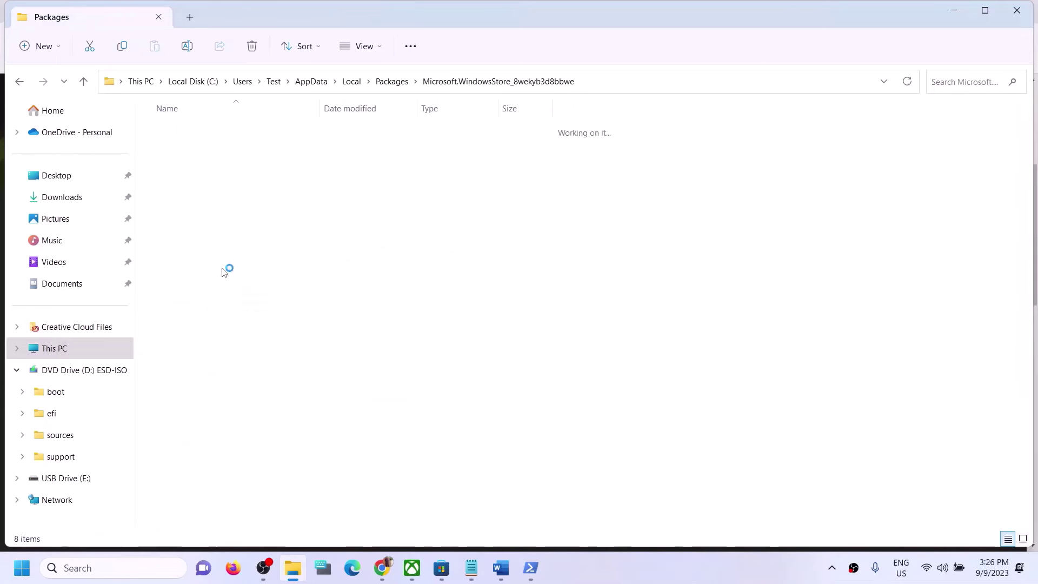
Step: Delete the LocalCache folder from the Microsoft Store package folder
left_click(175, 182)
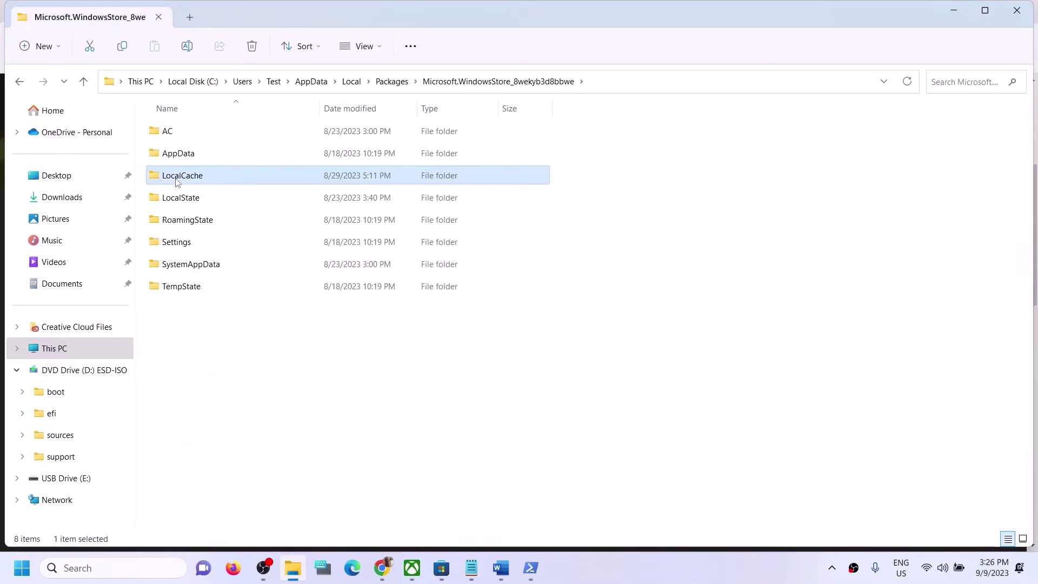
right_click(215, 179)
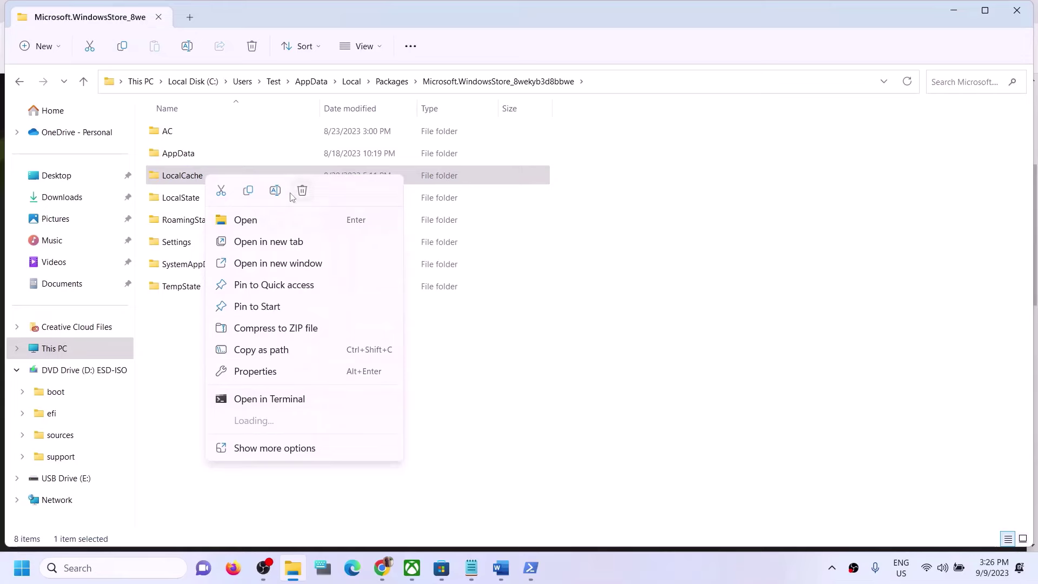
left_click(302, 191)
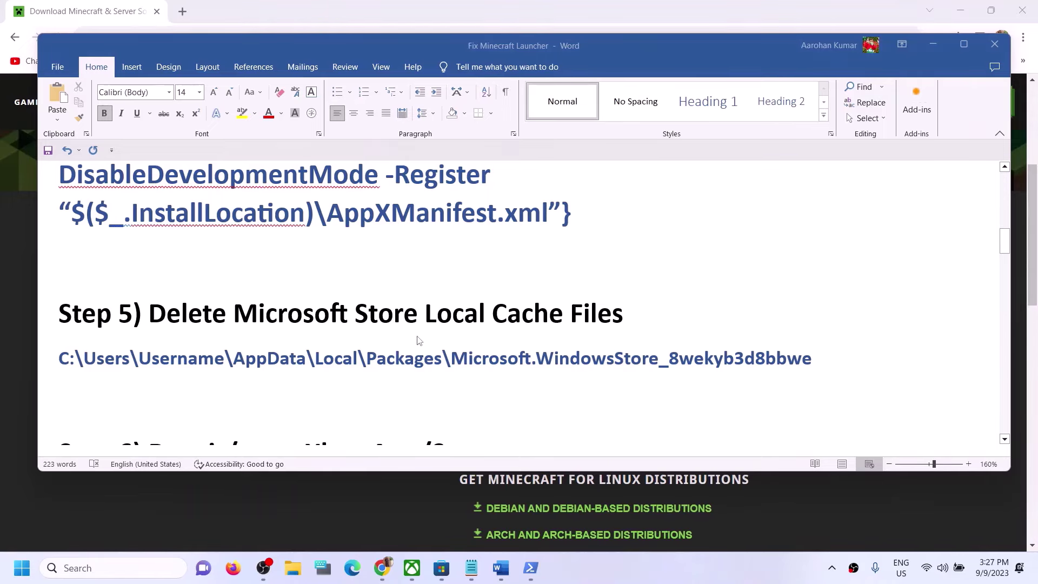
Step: Highlight the Step 6 text "Repair/reset Xbox App/Store" in the Word document
scroll(417, 340, "down", 3)
scroll(416, 339, "up", 1)
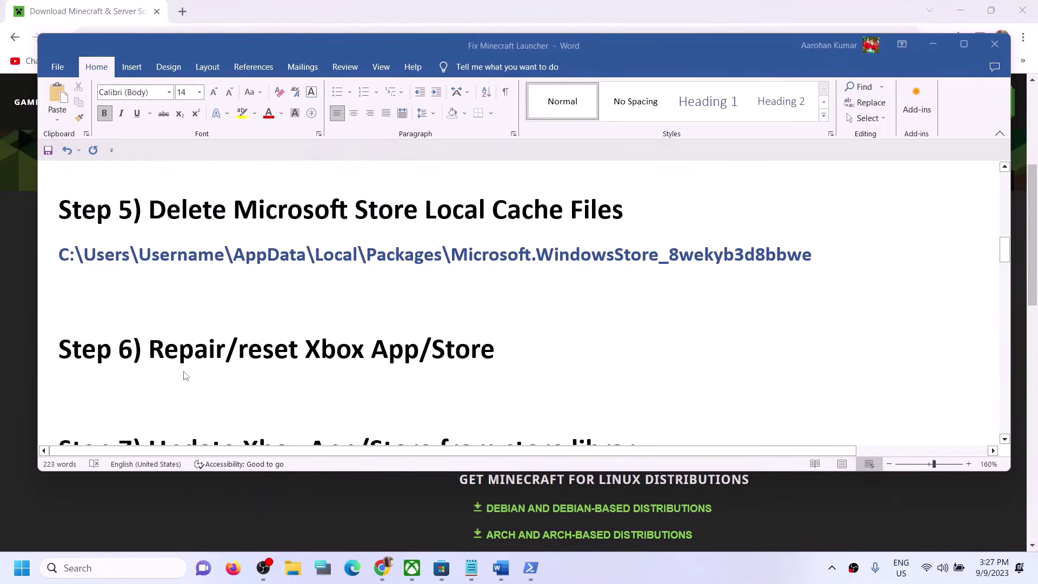
left_click_drag(149, 350, 511, 351)
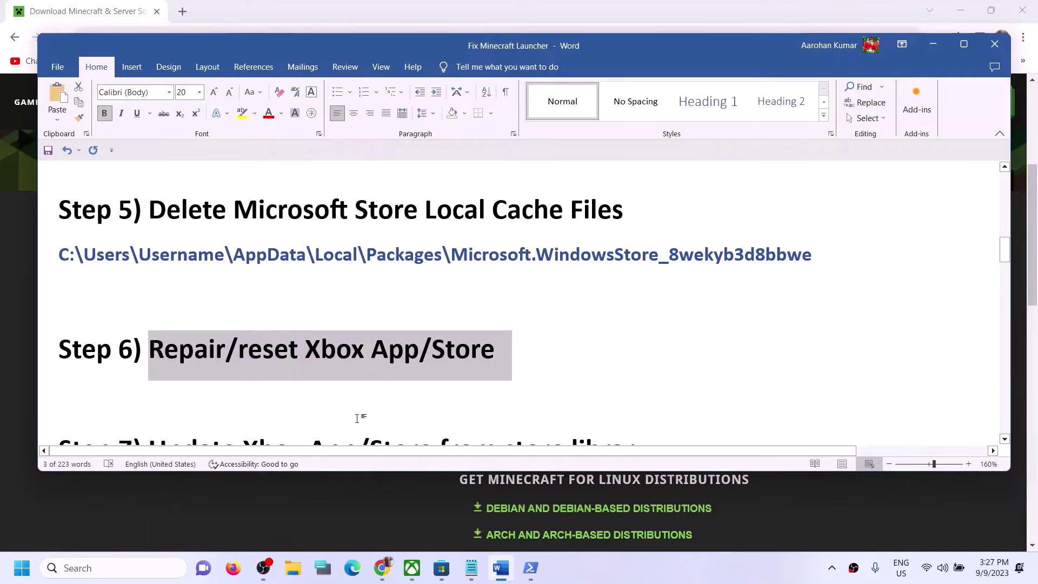
Step: Search Windows for store and open the app settings of Microsoft Store
left_click(124, 568)
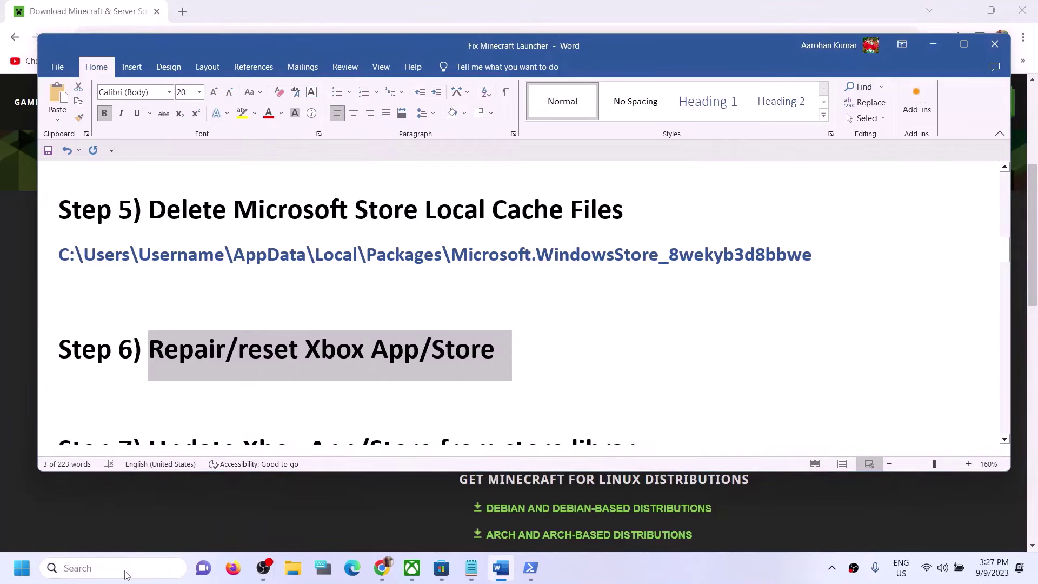
type("store")
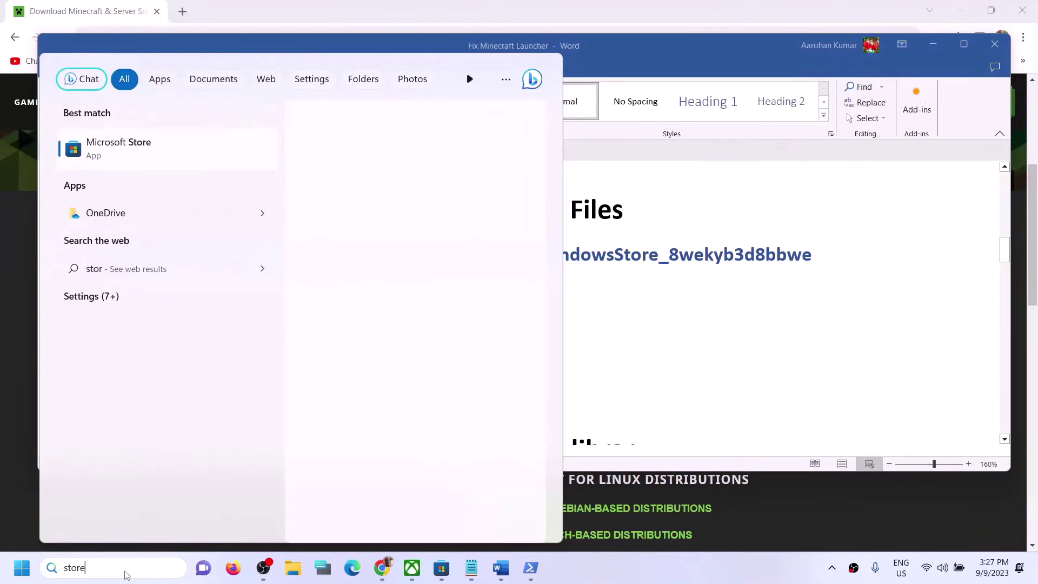
right_click(134, 160)
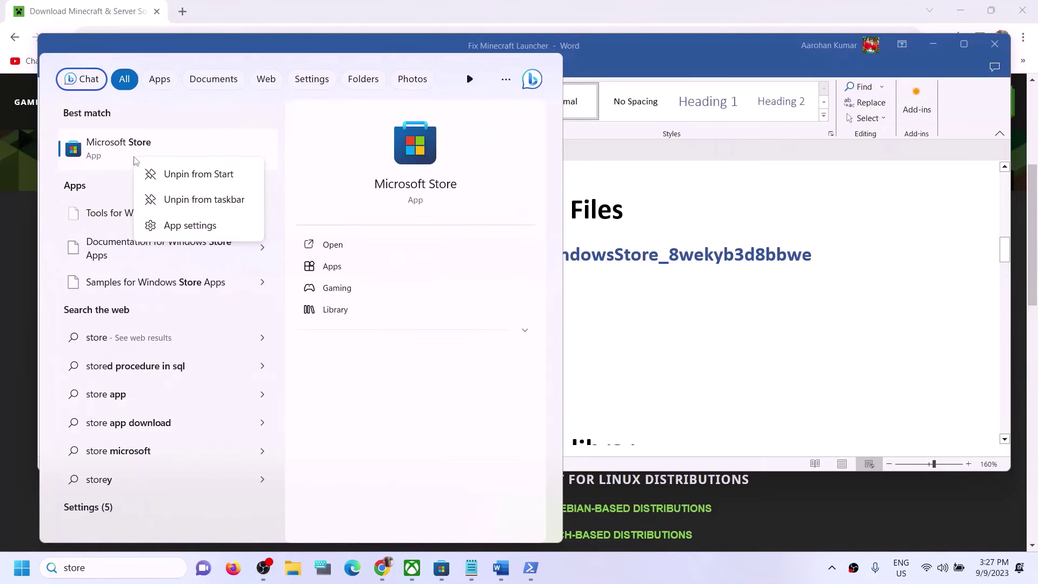
left_click(190, 225)
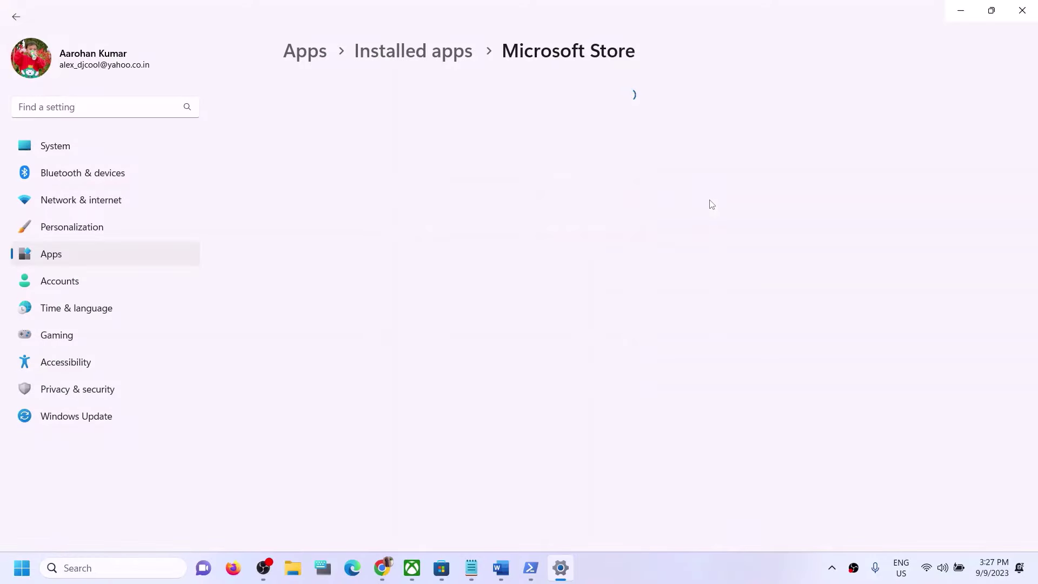
Step: Repair the Microsoft Store app, and reset it with deletion of its app data confirmed
scroll(470, 348, "down", 10)
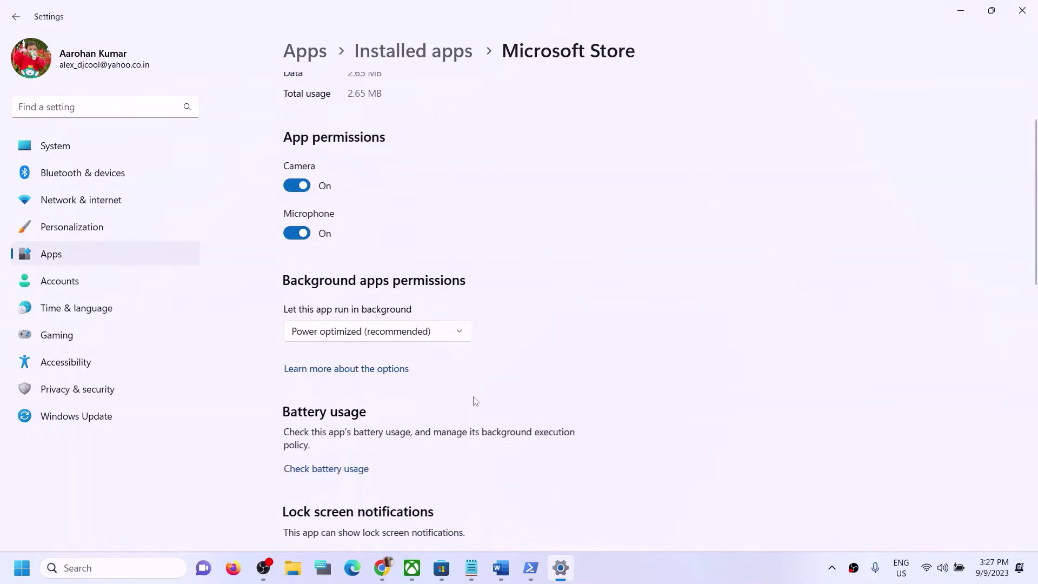
scroll(473, 395, "up", 1)
scroll(475, 401, "up", 1)
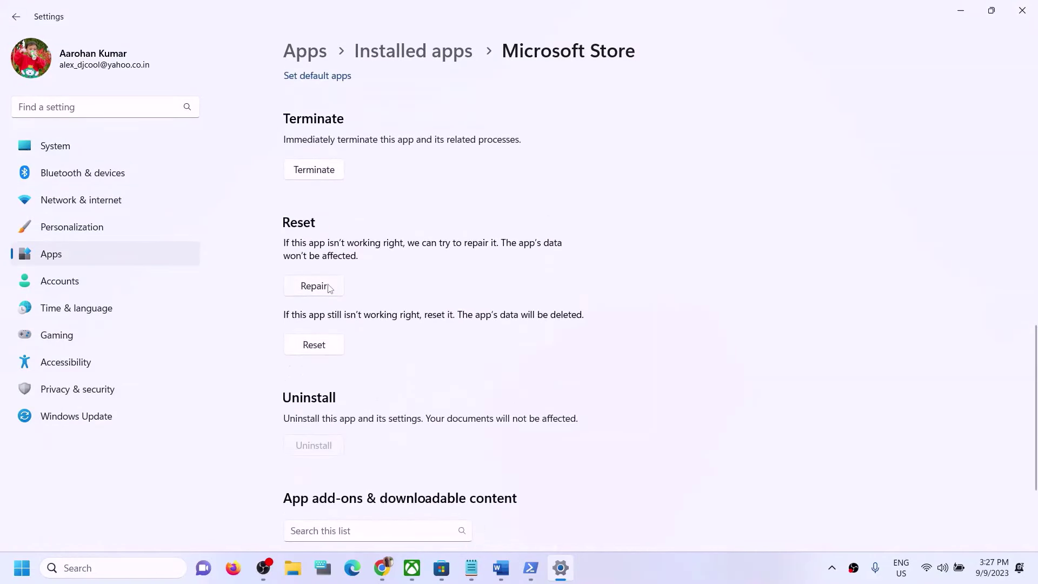
left_click(329, 286)
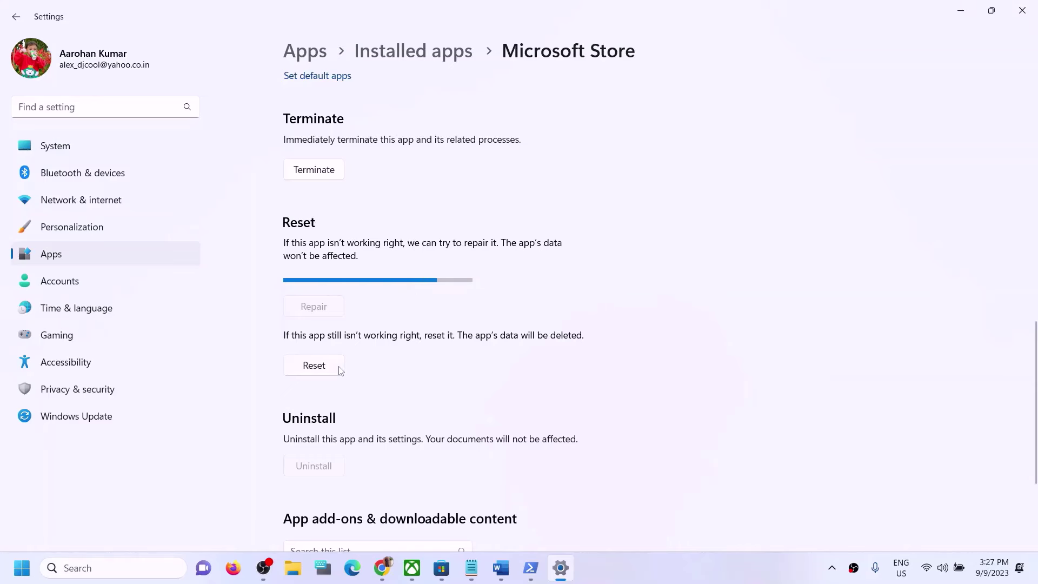
left_click(323, 352)
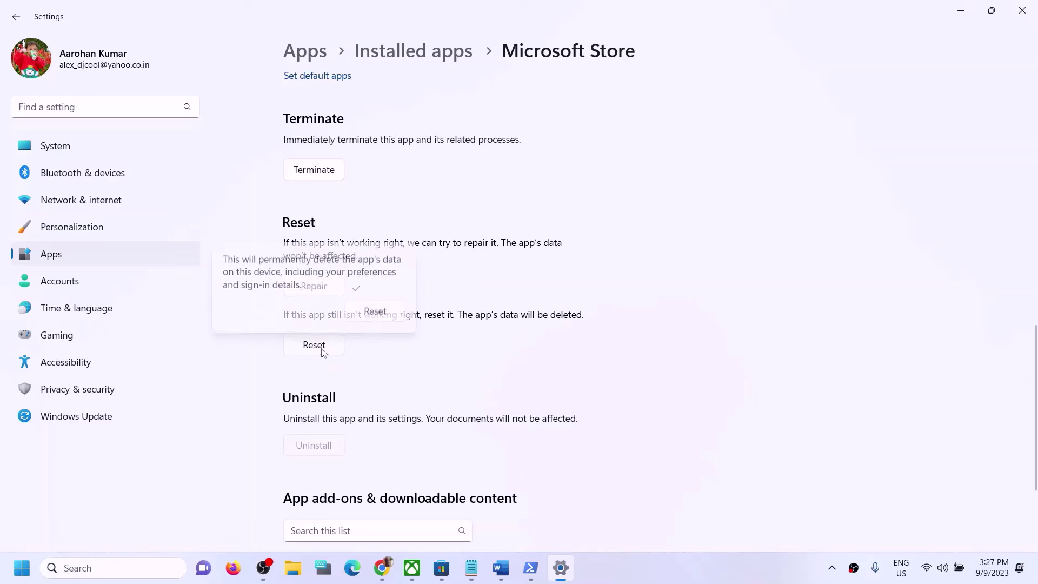
left_click(374, 309)
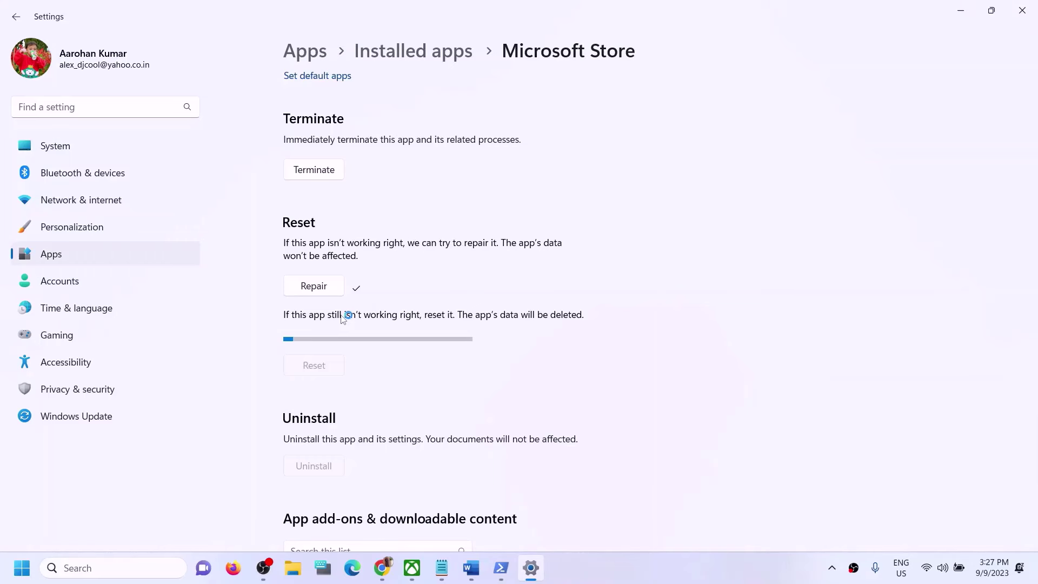
Step: Search Windows for xbox and open the app settings of the Xbox app
left_click(80, 567)
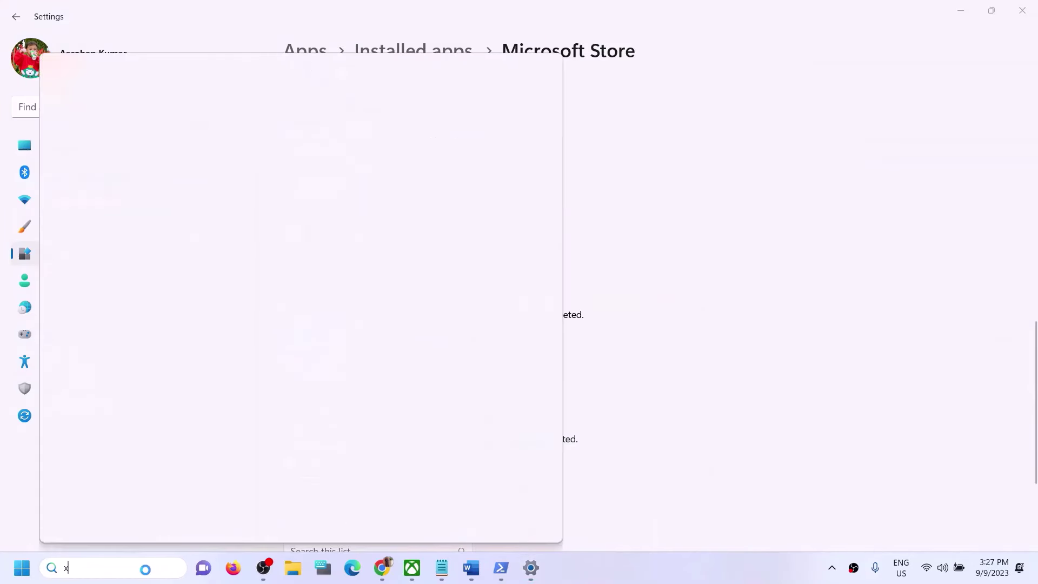
type("xbox")
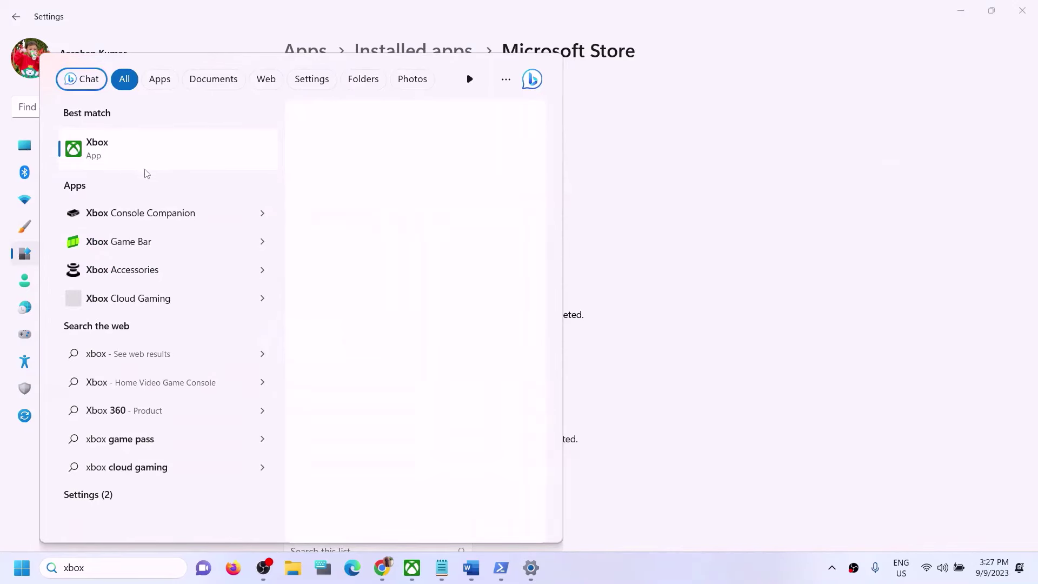
right_click(124, 160)
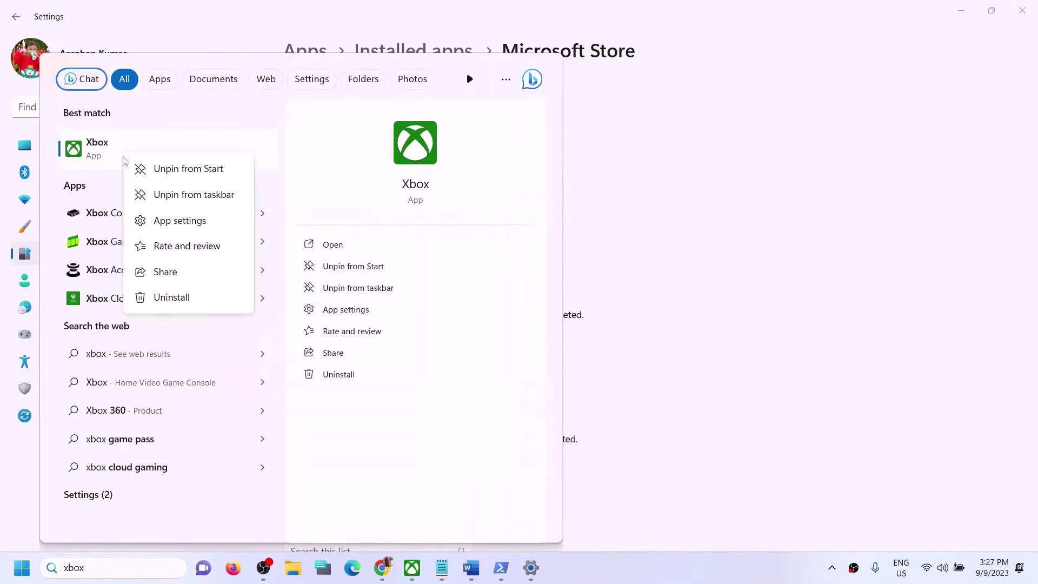
key("Escape")
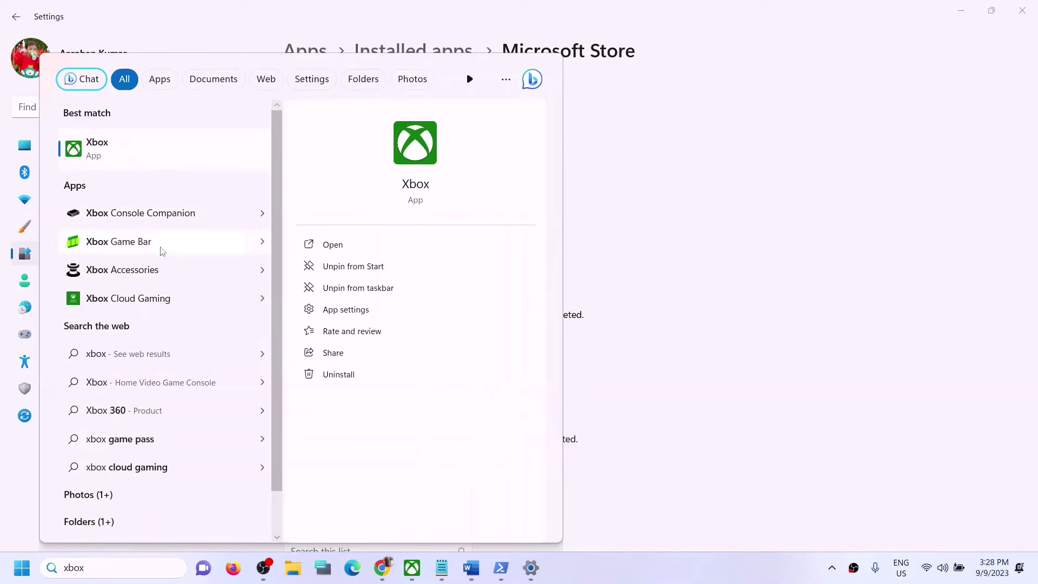
right_click(162, 249)
key("Escape")
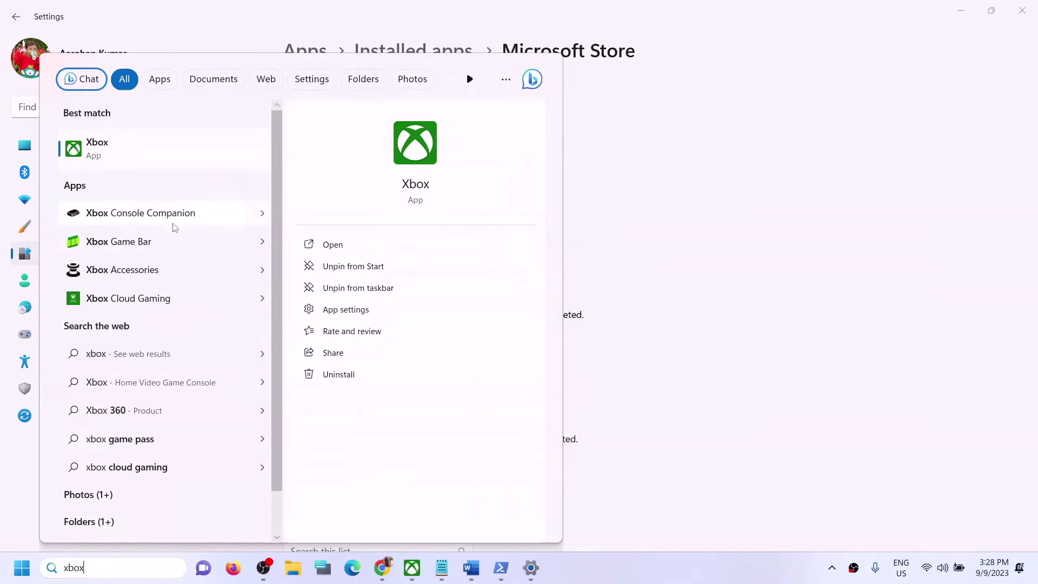
key("Escape")
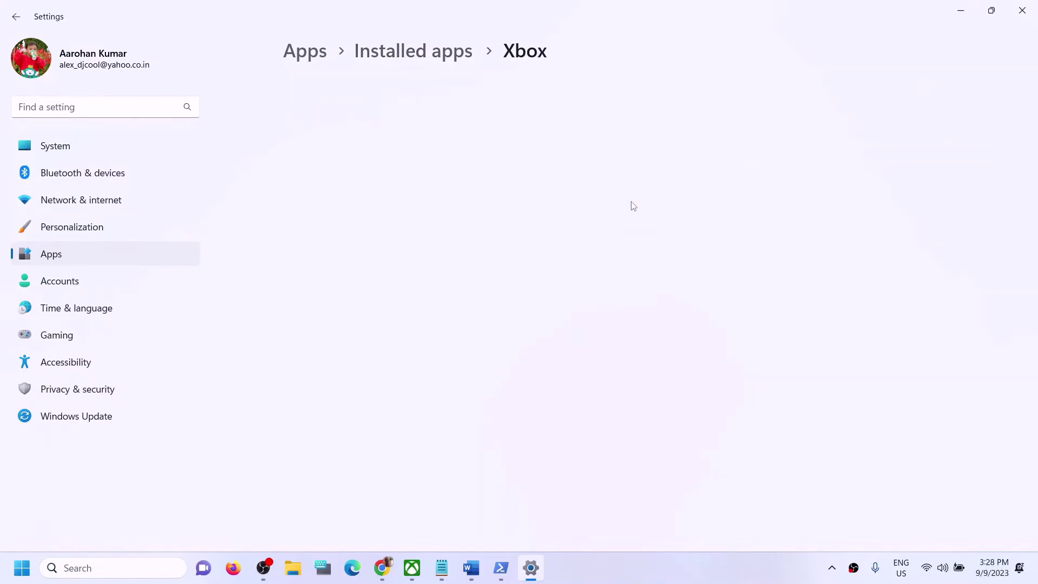
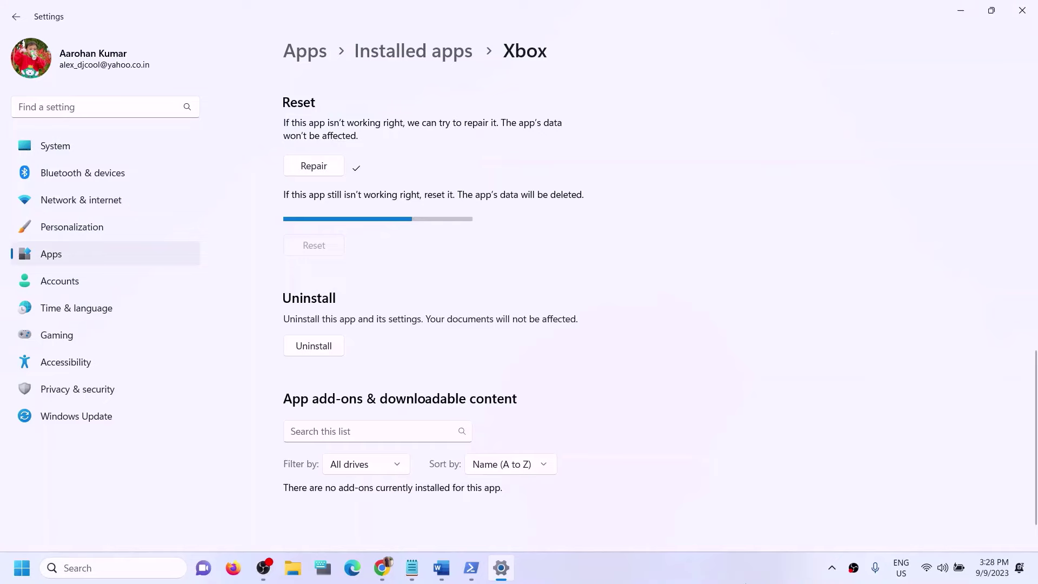
Step: Switch to the Word document and highlight "Xbox App/Store from store library" in the Step 7 heading
left_click(443, 566)
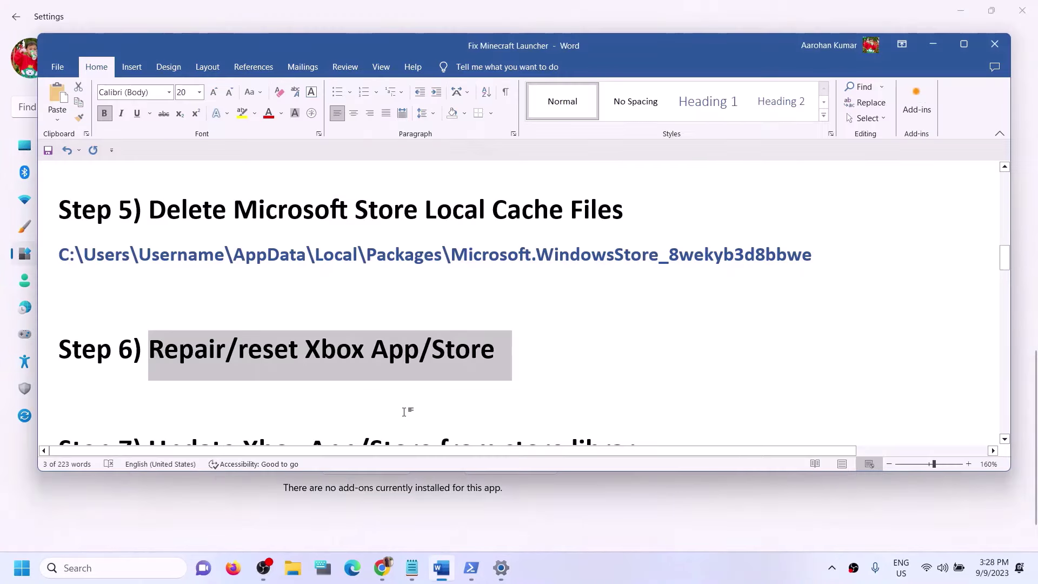
scroll(409, 407, "up", 2)
scroll(409, 407, "down", 2)
scroll(408, 407, "down", 2)
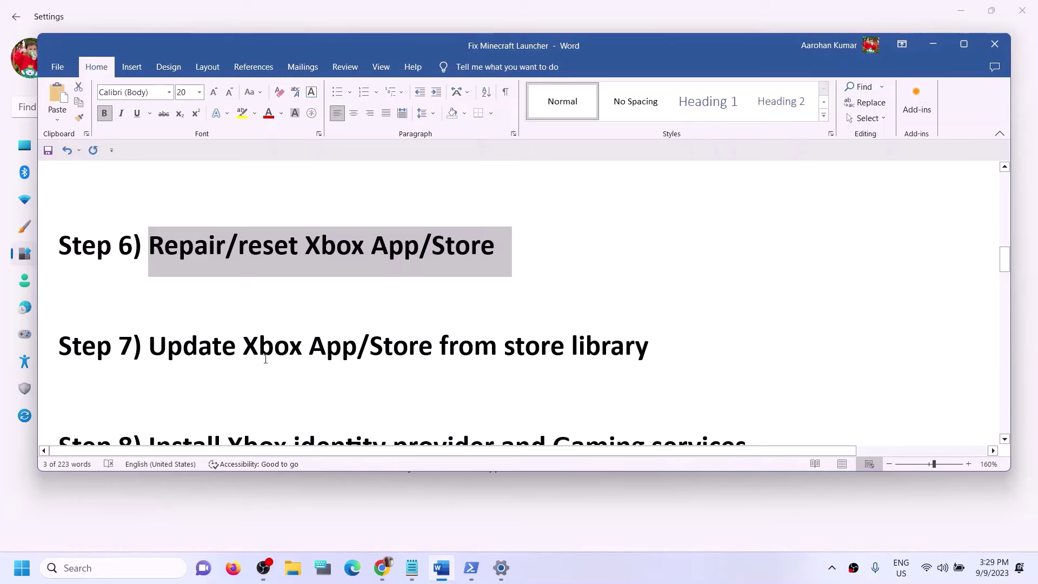
left_click(243, 346)
left_click(683, 341, "shift")
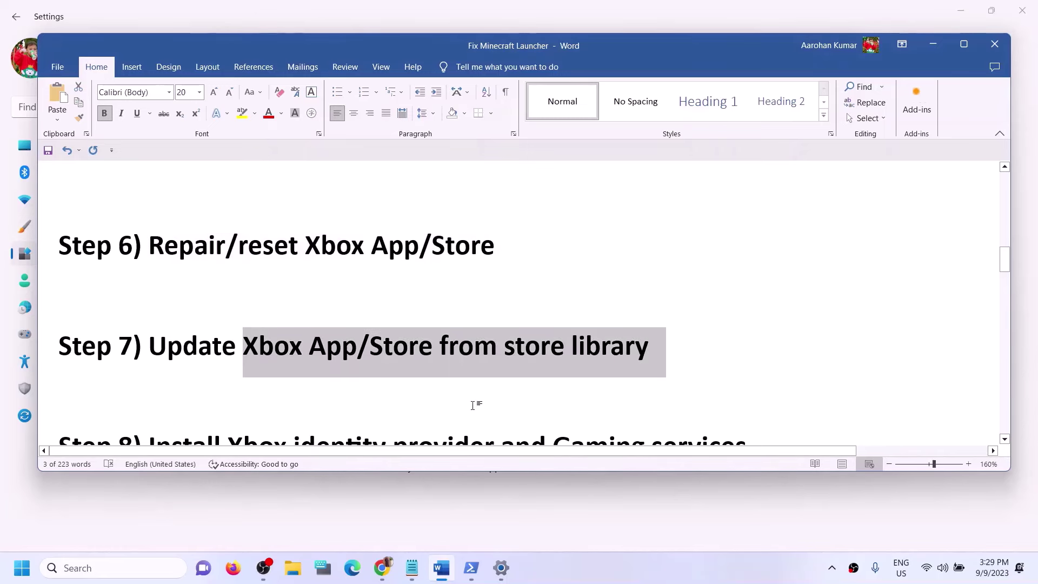
Step: Search Windows for store, open Microsoft Store to its library of updates and downloads, and close it after viewing
left_click(81, 568)
type("store")
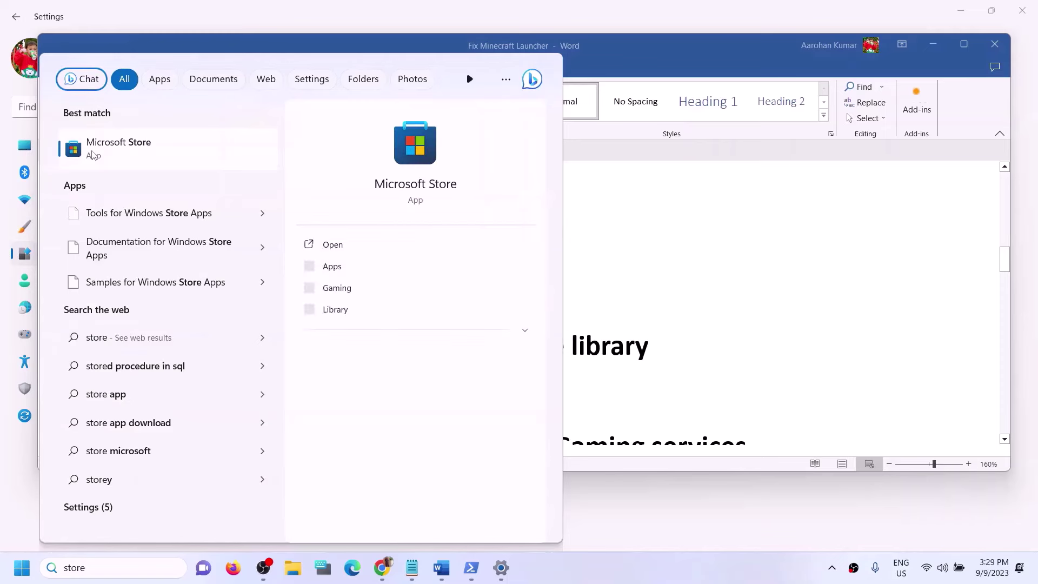
left_click(119, 156)
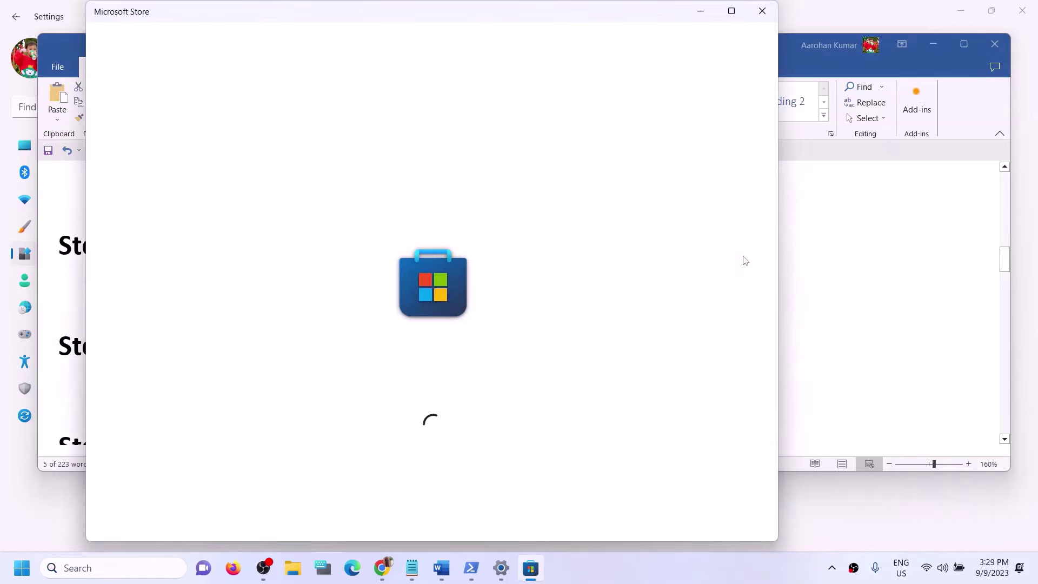
left_click(731, 11)
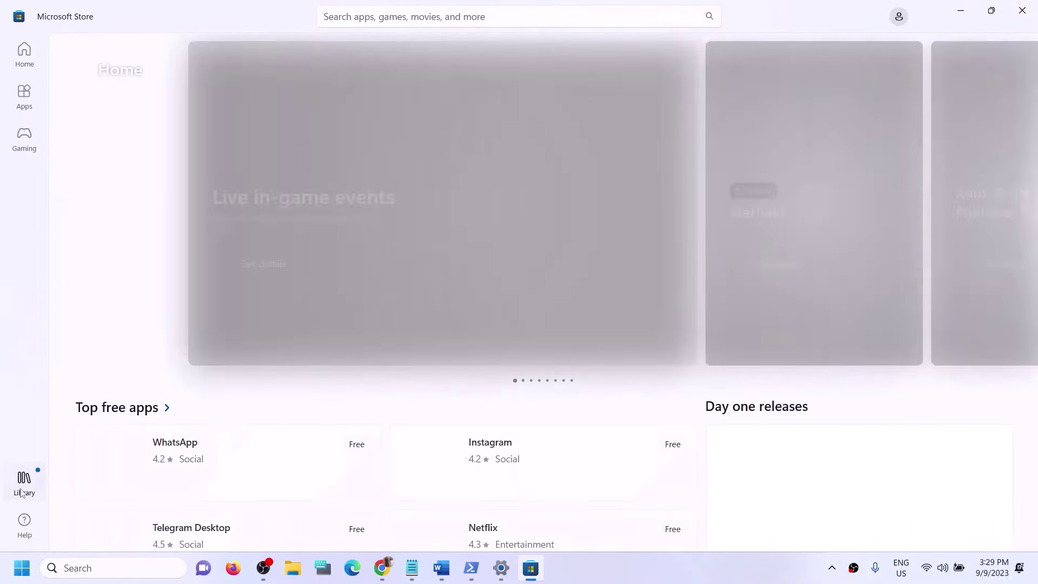
left_click(23, 489)
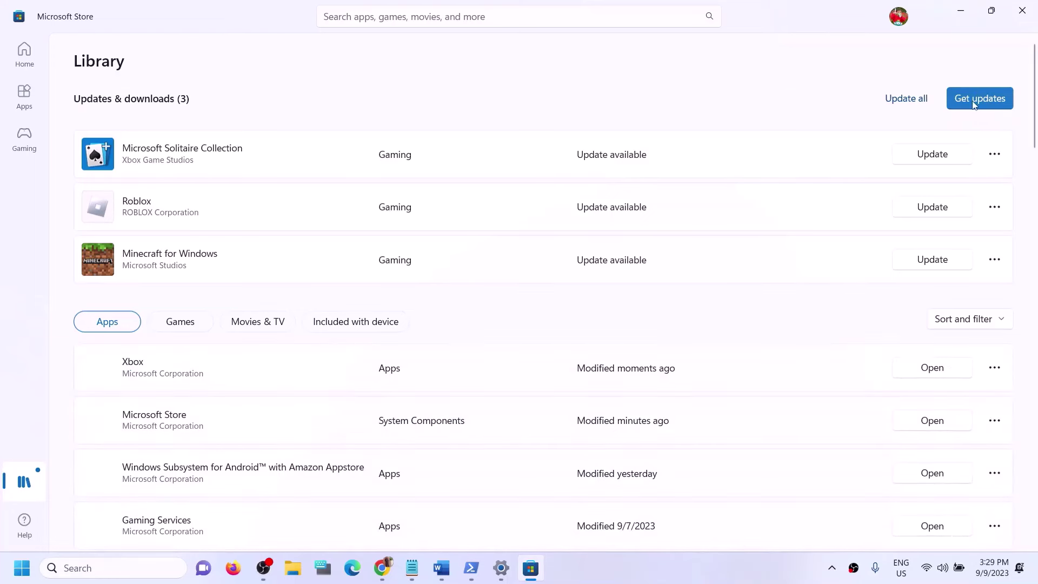
left_click(1022, 16)
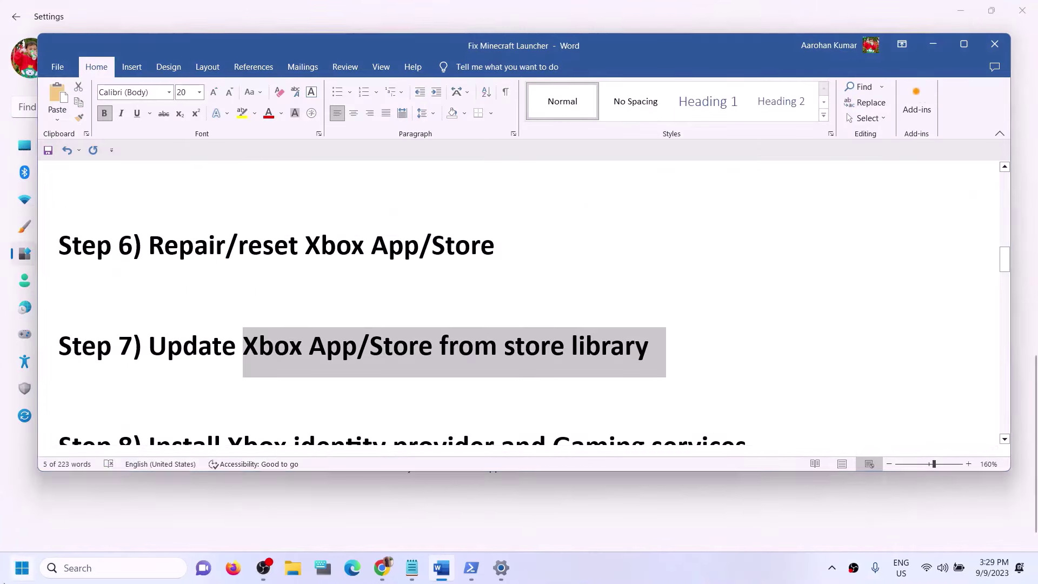
Step: Show the Windows power options with Restart, and return to the Step 7 heading in the Word document without restarting
key("super")
left_click(393, 521)
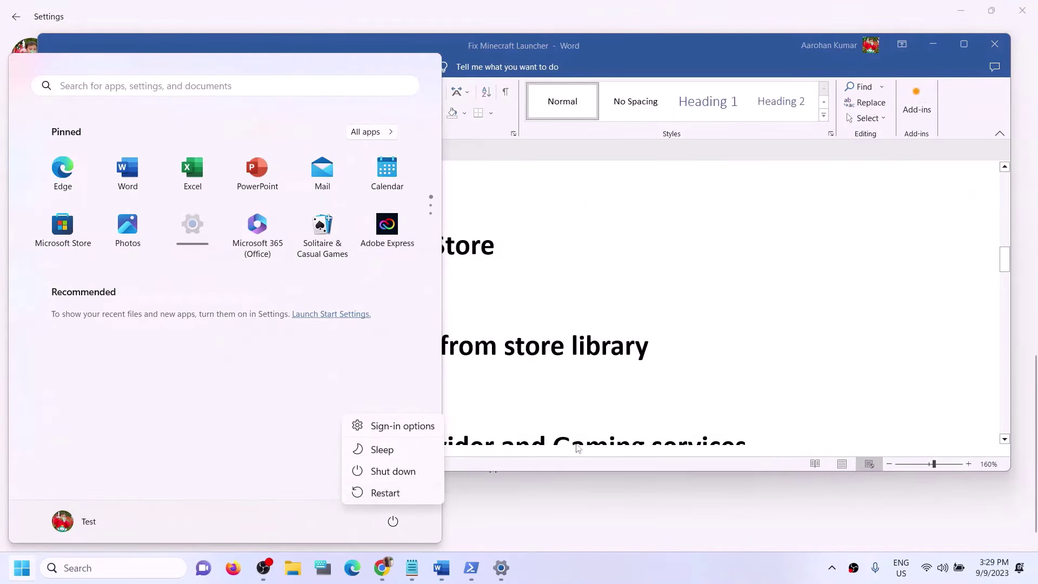
left_click(655, 357)
left_click(695, 342)
left_click(526, 345)
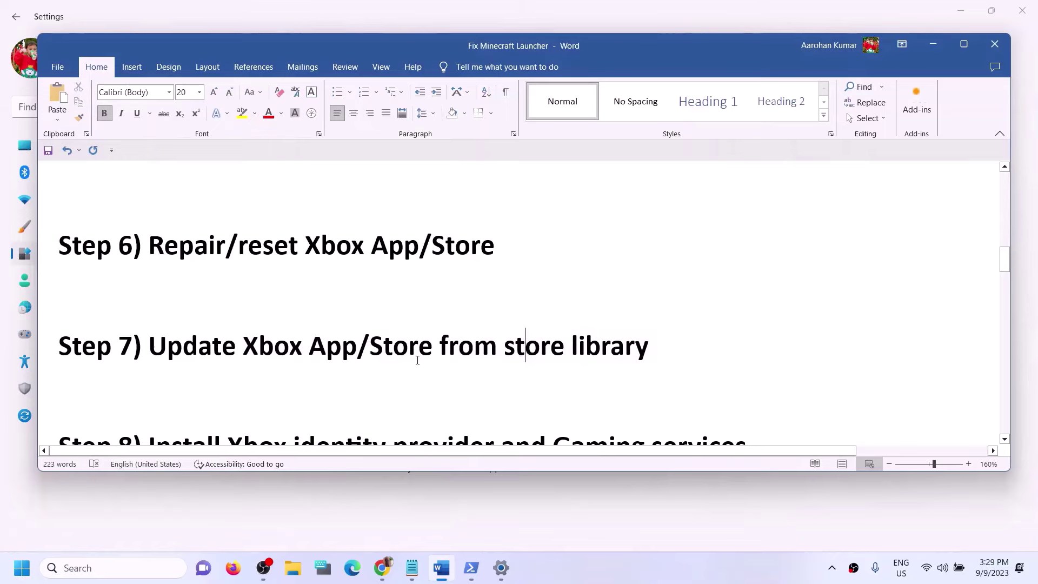
Step: Highlight "identity provider" in the Step 8 heading and copy the Xbox Identity Provider link below it
scroll(417, 360, "down", 5)
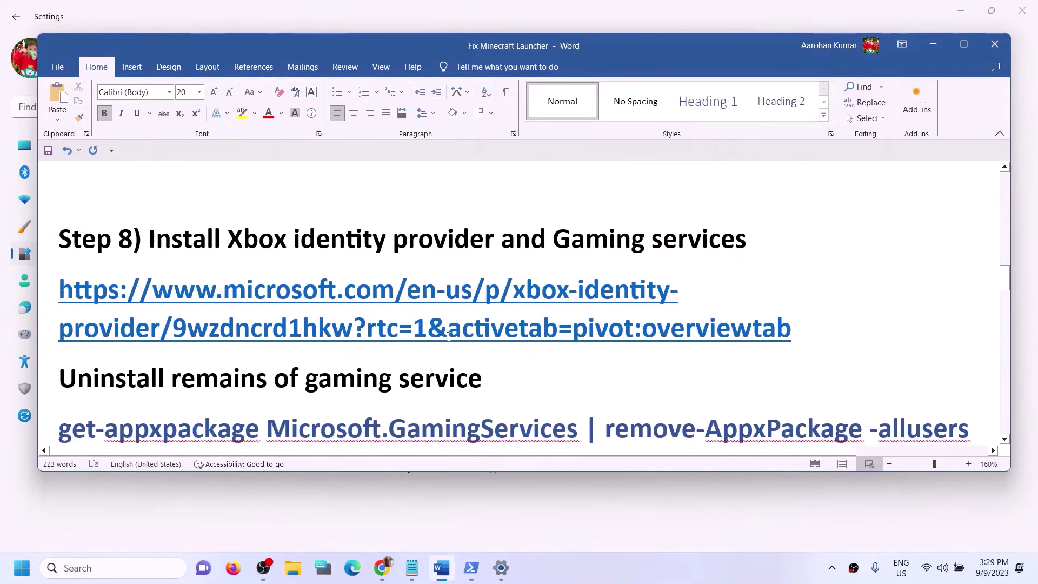
left_click_drag(295, 239, 500, 238)
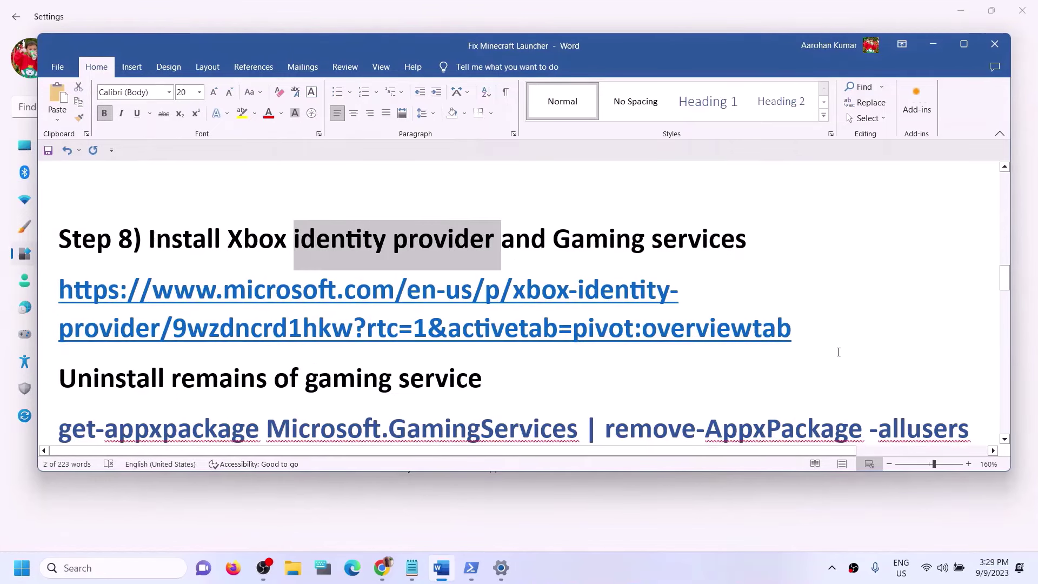
triple_click(804, 332)
key("ctrl+c")
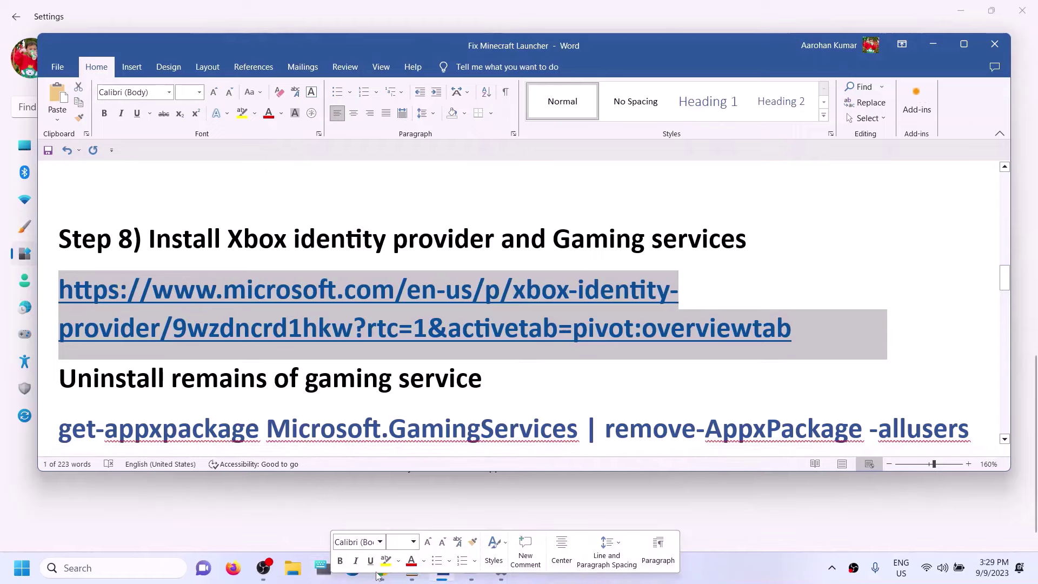
Step: Switch to Chrome, load the copied link in a new tab, and open Xbox Identity Provider in the Microsoft Store app
left_click(378, 576)
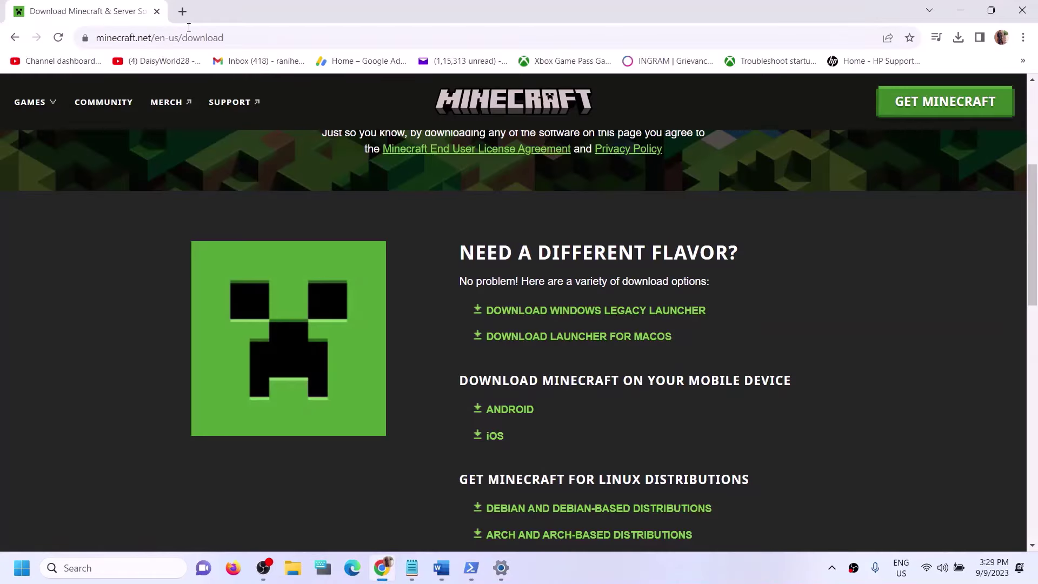
left_click(182, 12)
key("ctrl+v")
key("Return")
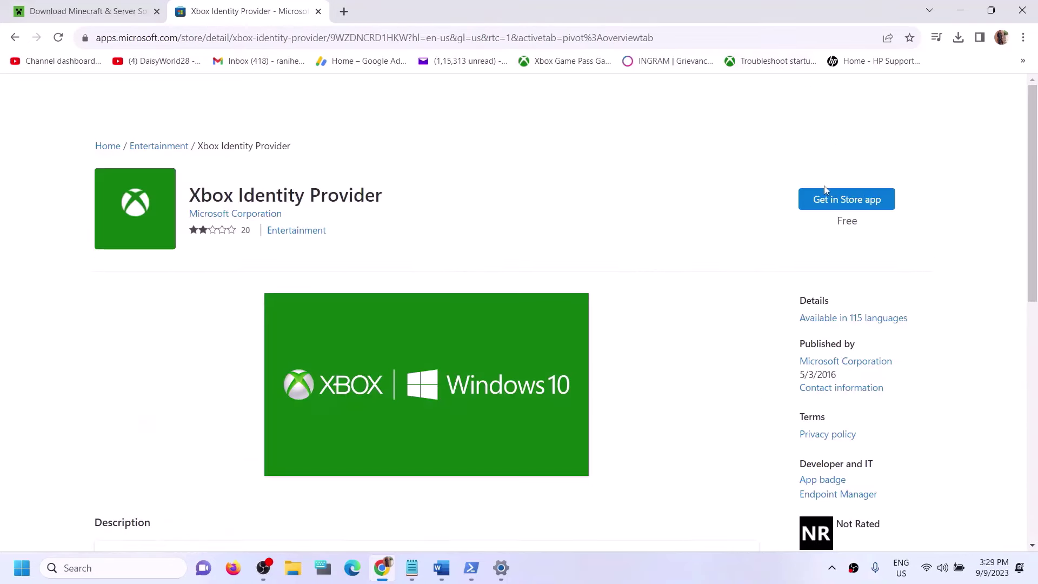
left_click(860, 205)
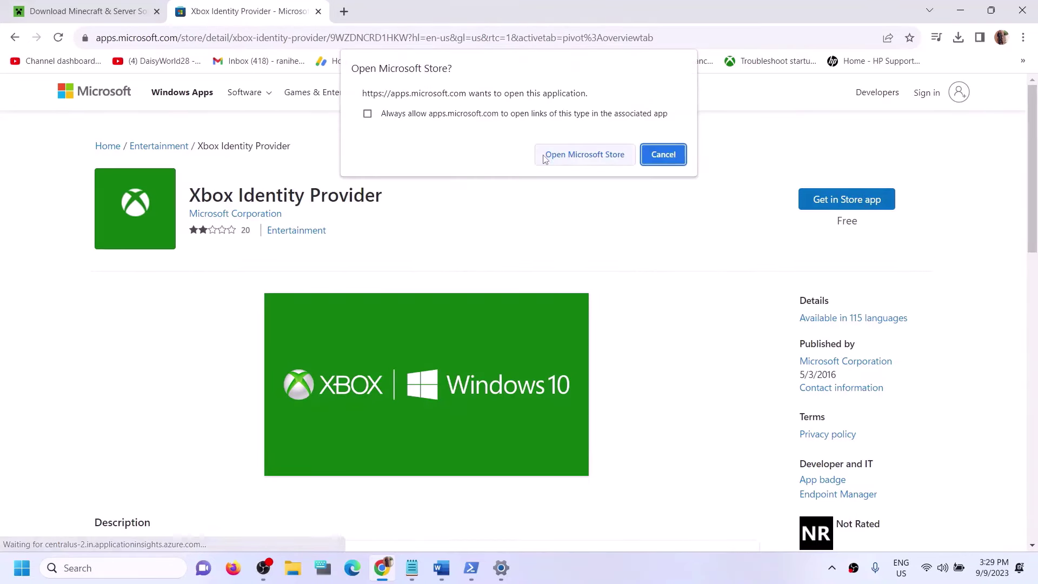
left_click(585, 155)
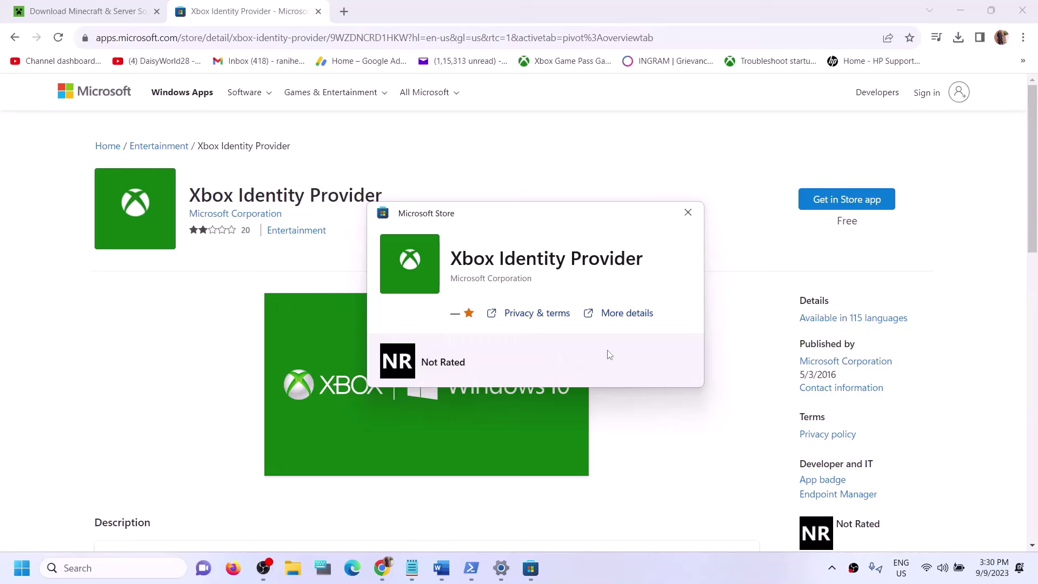
Step: Close the Xbox Identity Provider store window and copy the get-appxpackage command under "Uninstall remains of gaming service" in the Word document
left_click(688, 212)
left_click(452, 565)
scroll(699, 296, "down", 3)
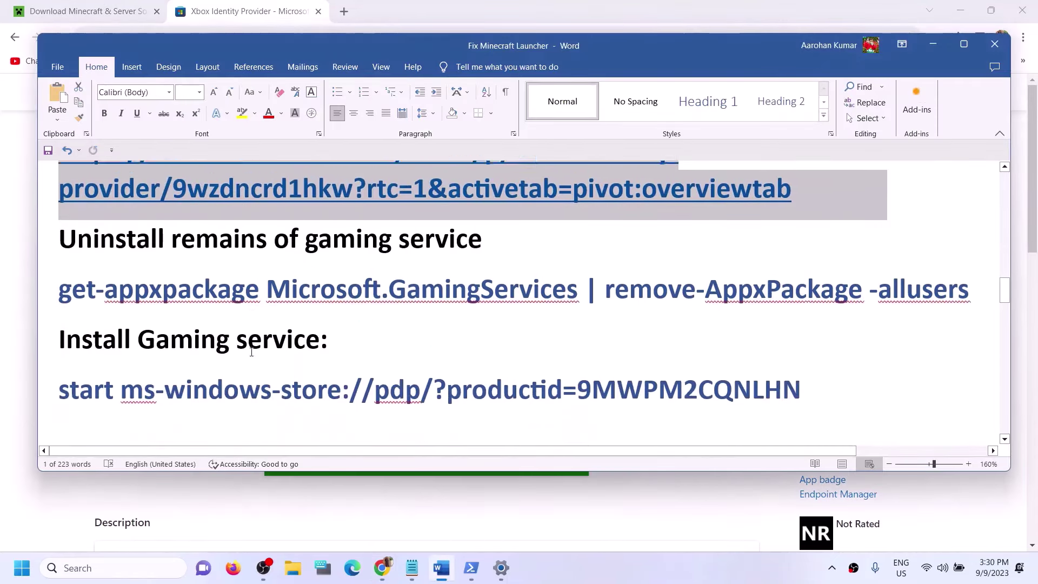
left_click_drag(968, 272, 106, 285)
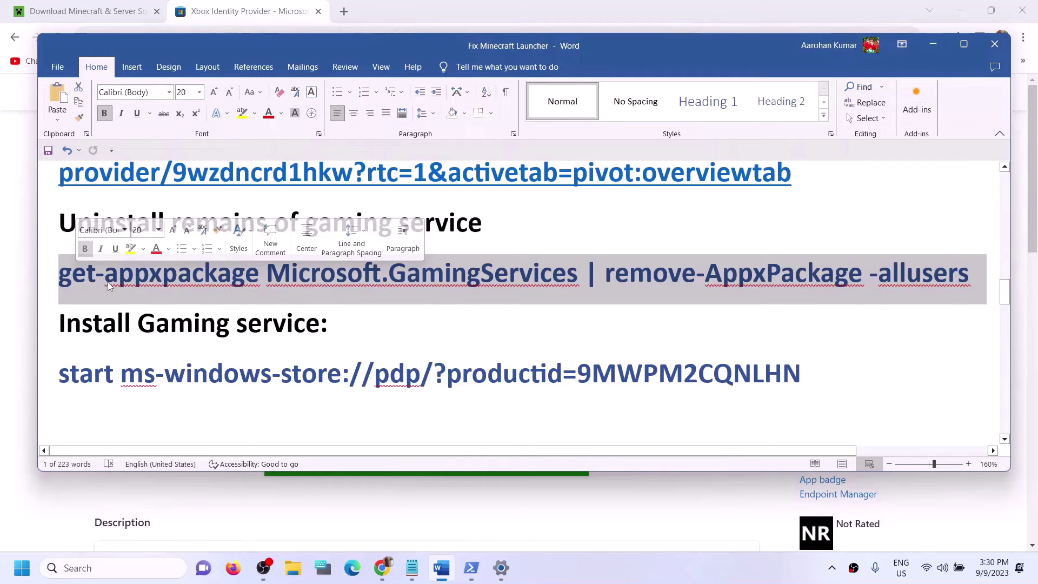
right_click(108, 283)
left_click(141, 327)
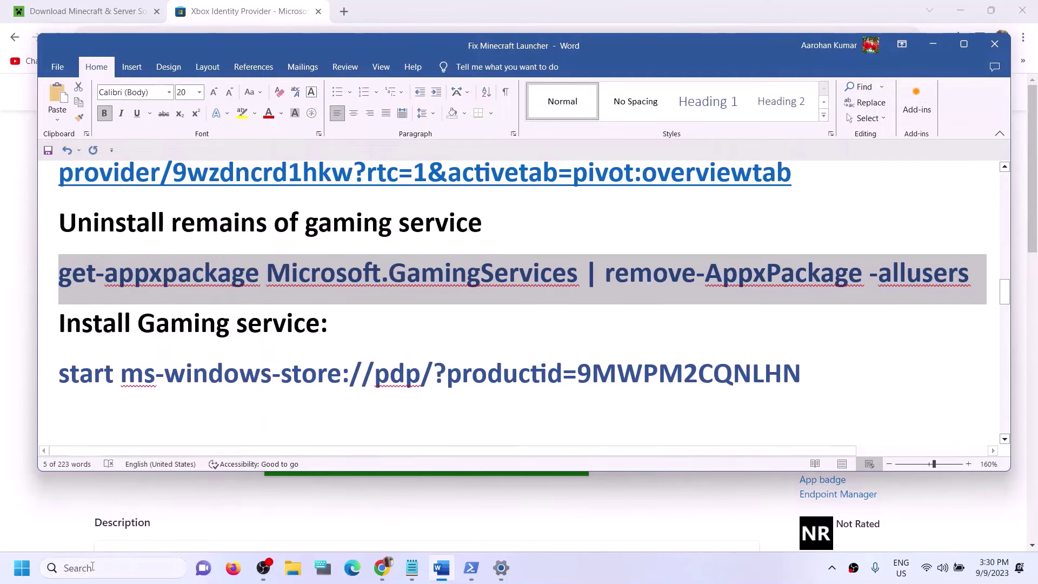
Step: Launch Windows PowerShell as administrator and run "get-appxpackage Microsoft.GamingServices | remove-AppxPackage -allusers"
left_click(100, 567)
type("powersh")
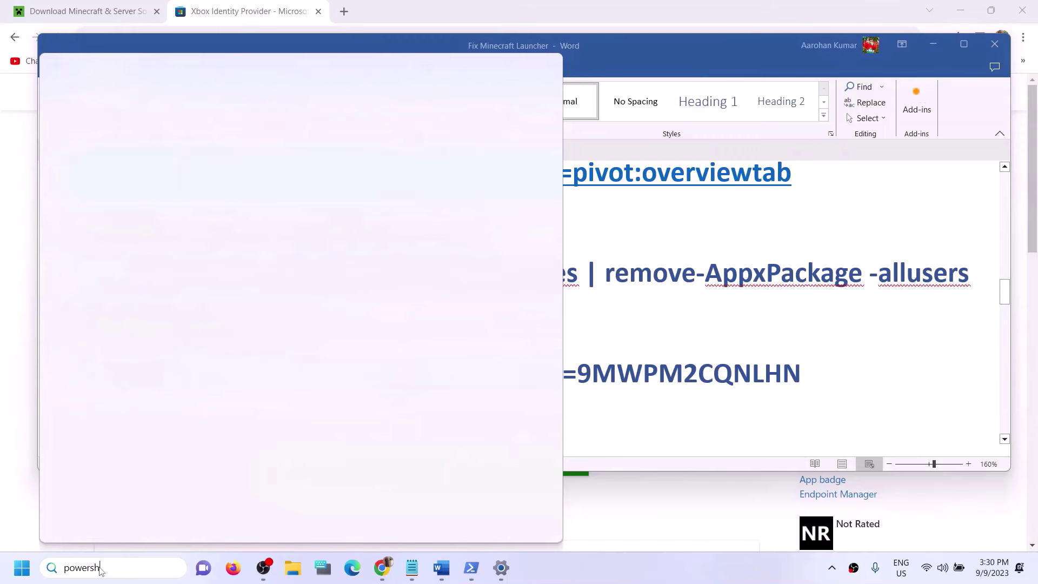
type("ell")
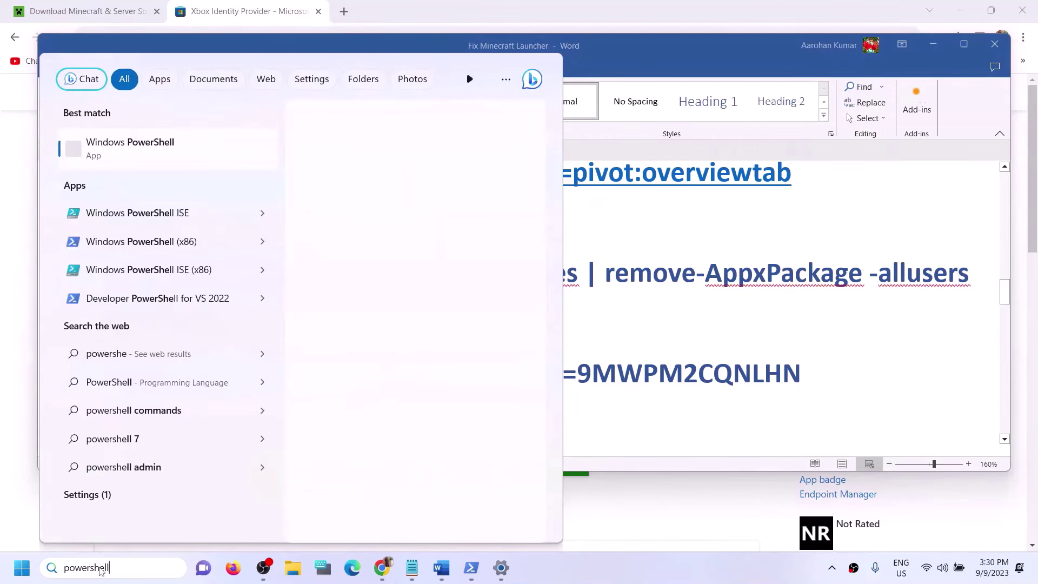
right_click(140, 160)
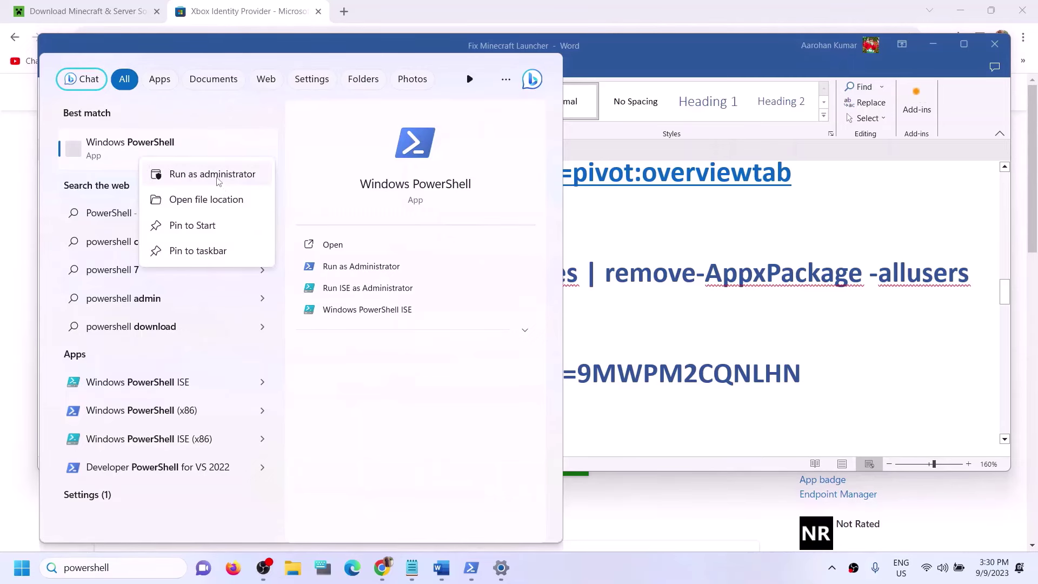
left_click(216, 174)
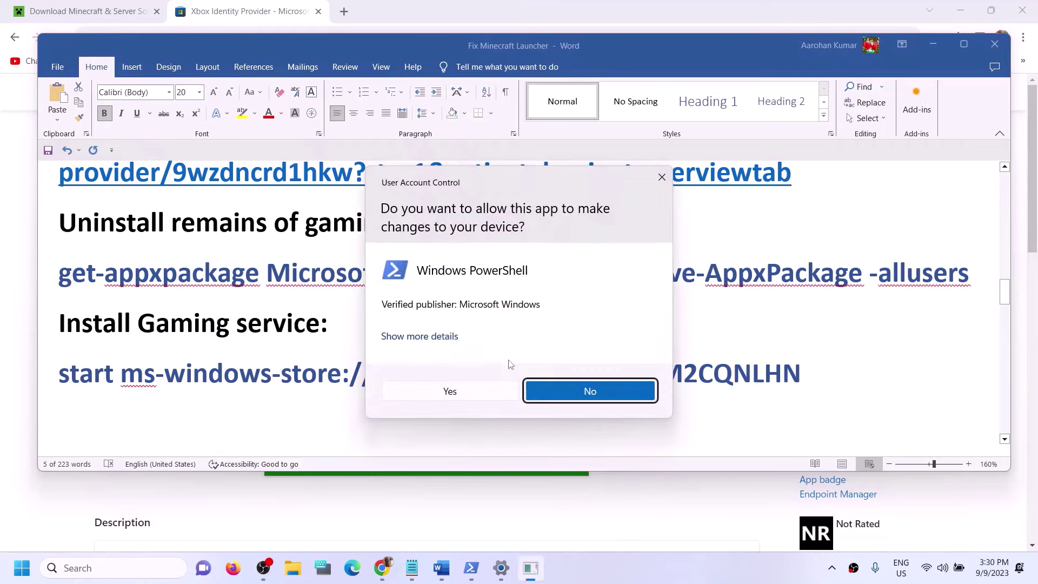
left_click(486, 397)
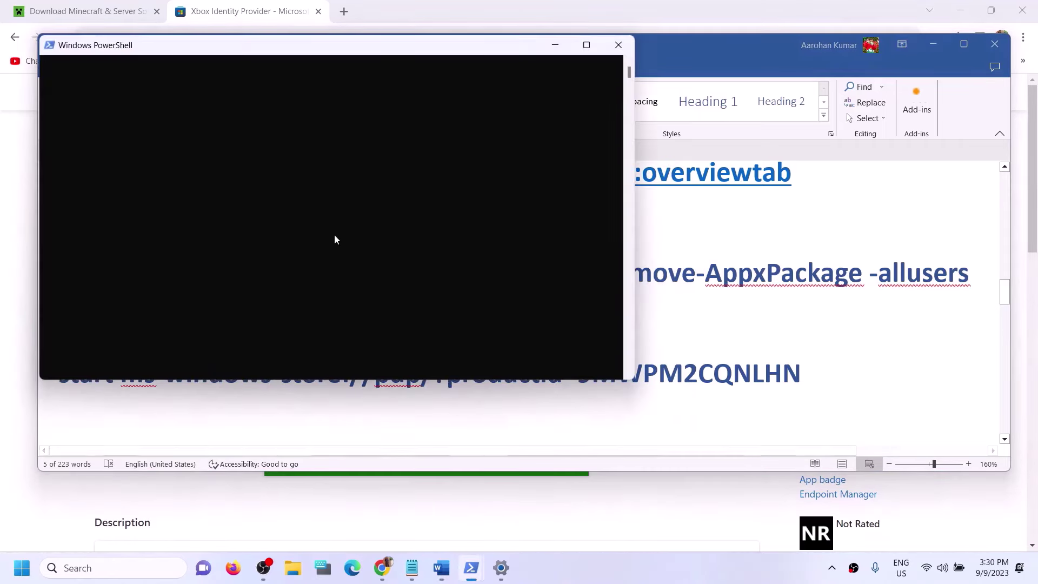
left_click_drag(306, 49, 405, 120)
key("ctrl+v")
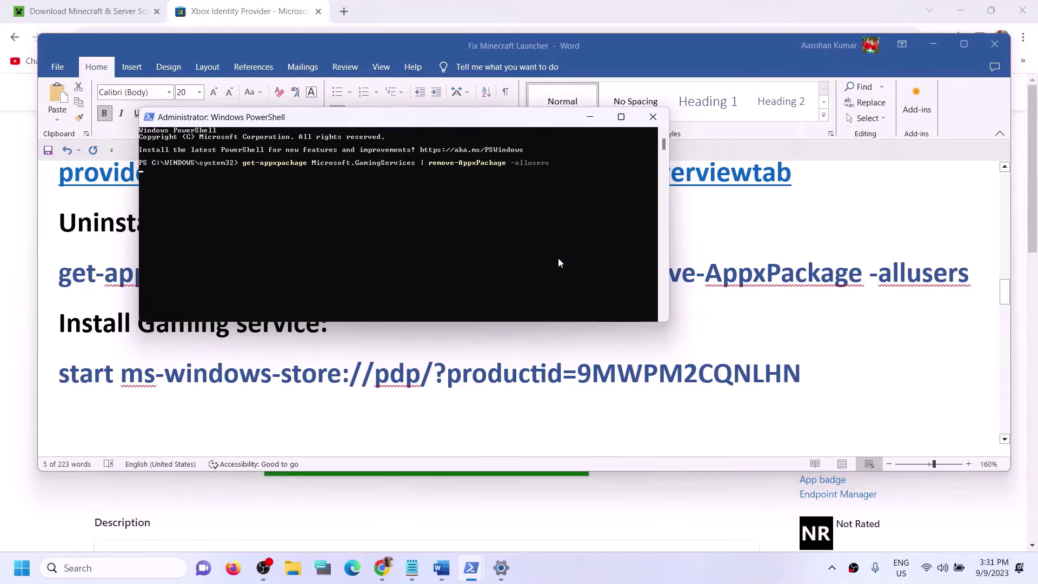
Step: Copy the "start ms-windows-store://pdp/?productid=9MWPM2CQNLHN" command under "Install Gaming service" in the Word document
left_click(823, 374)
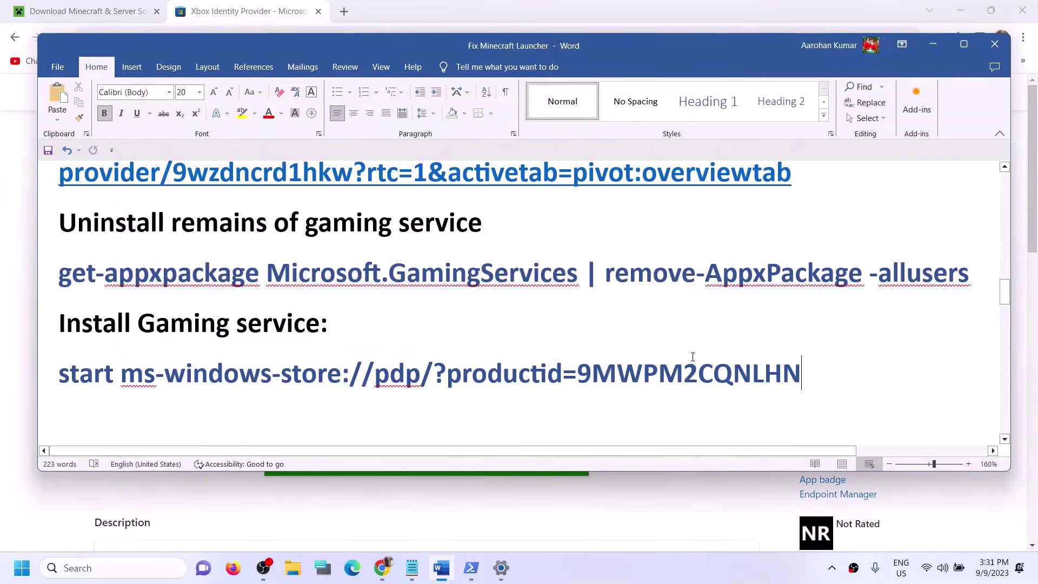
triple_click(271, 373)
right_click(106, 387)
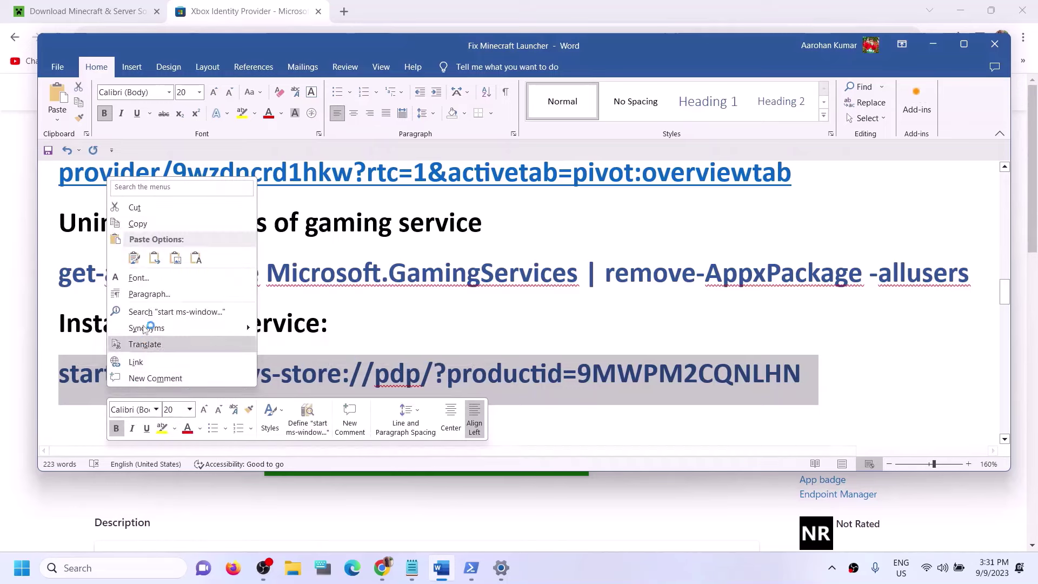
left_click(151, 222)
Step: Switch to the administrator PowerShell window and run "start ms-windows-store://pdp/?productid=9MWPM2CQNLHN"
left_click(472, 568)
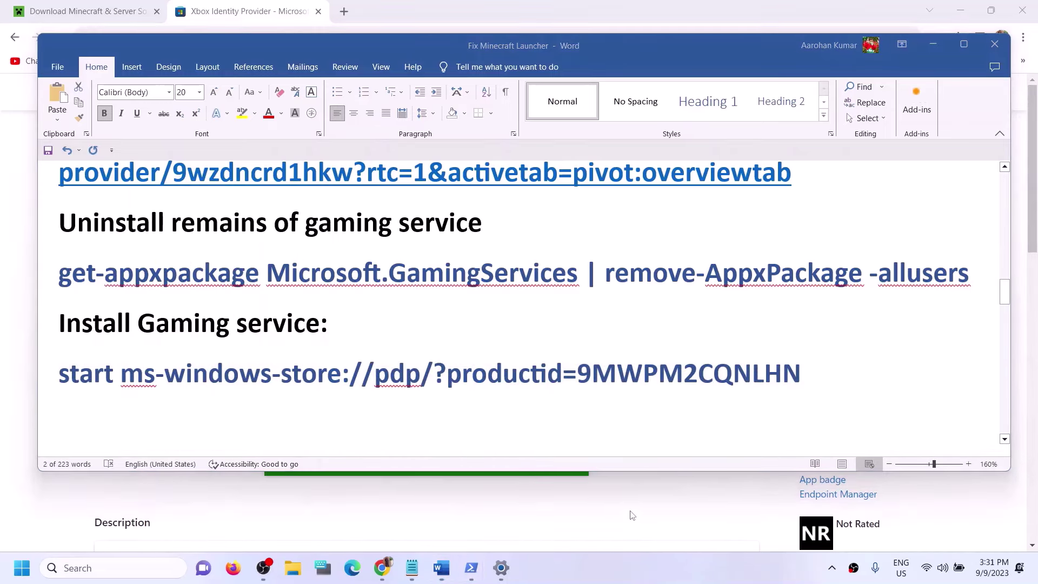
left_click(543, 520)
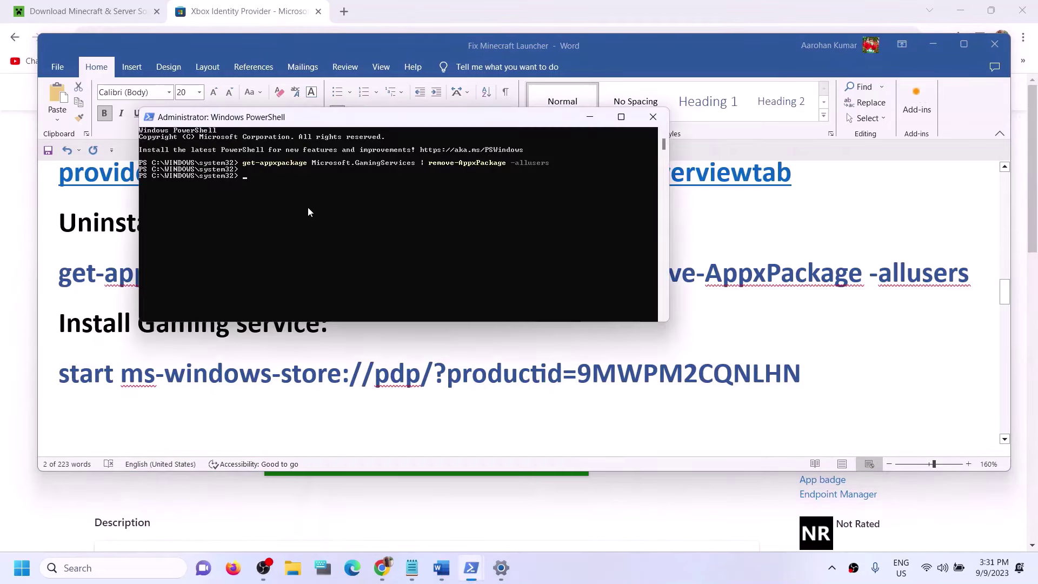
right_click(275, 182)
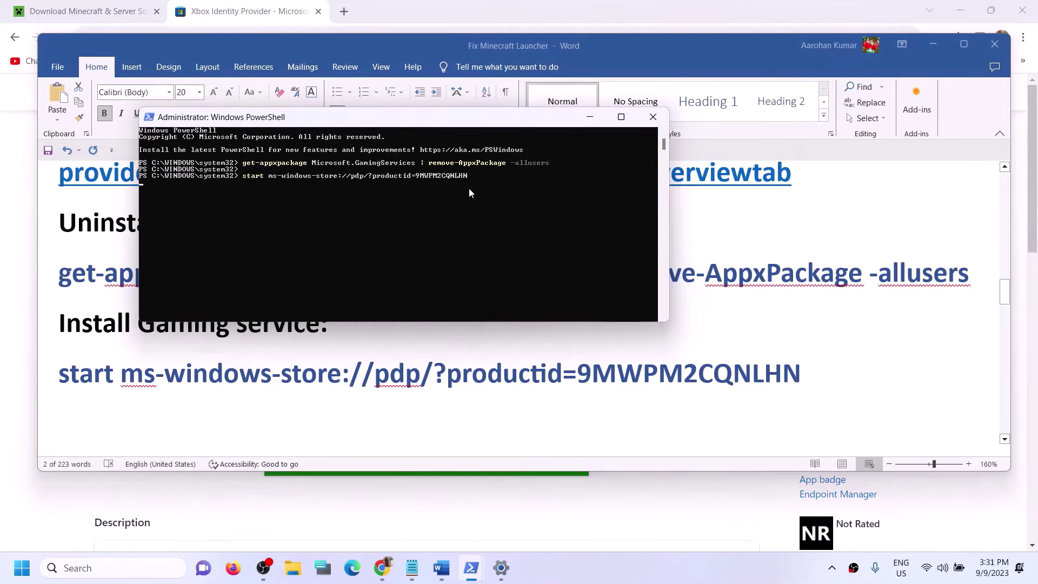
key("Return")
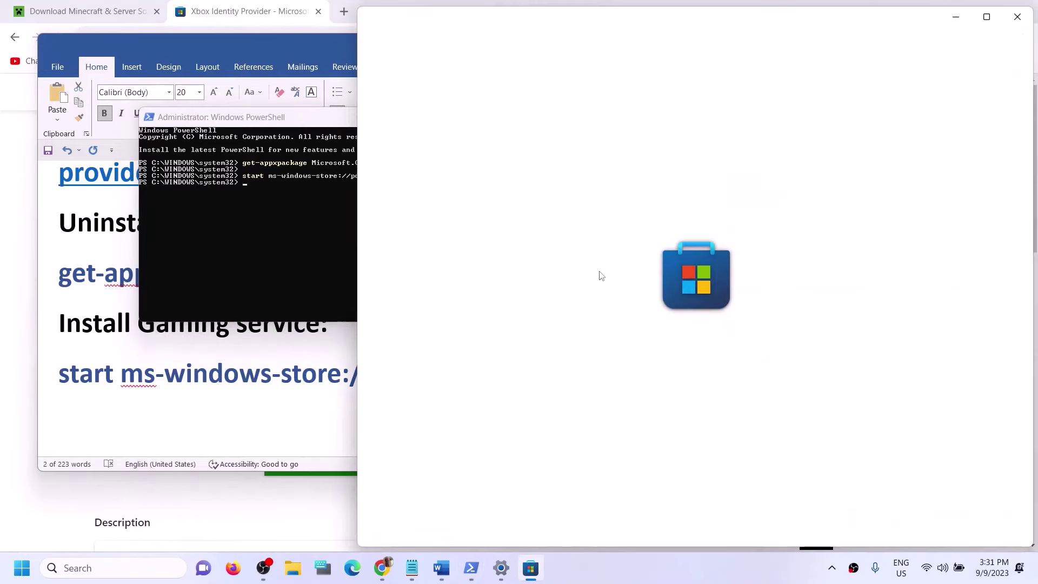
Step: Maximize the Microsoft Store window and install Gaming Services, allowing the changes to the device
left_click(988, 17)
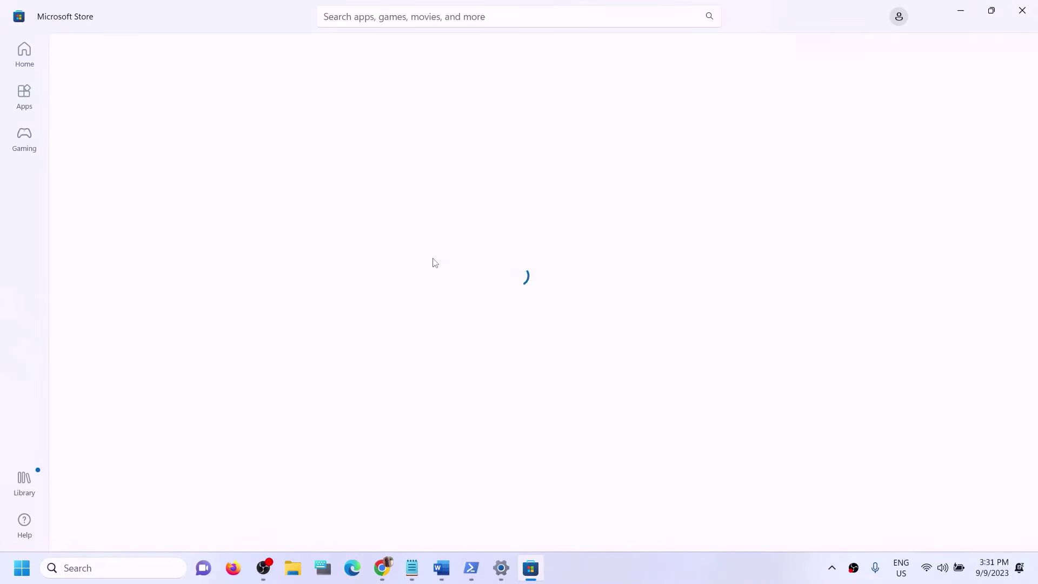
left_click(204, 280)
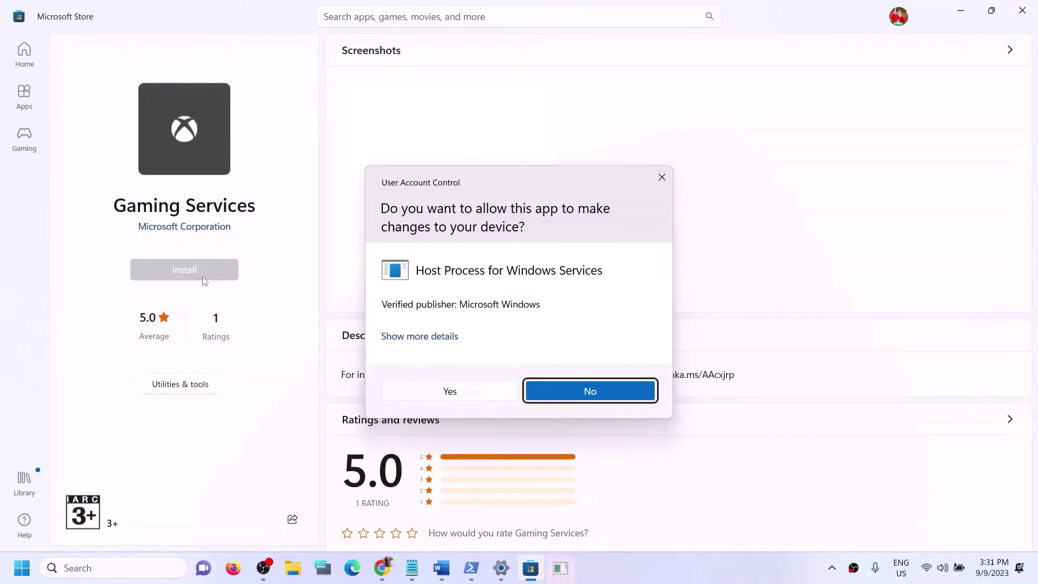
left_click(448, 392)
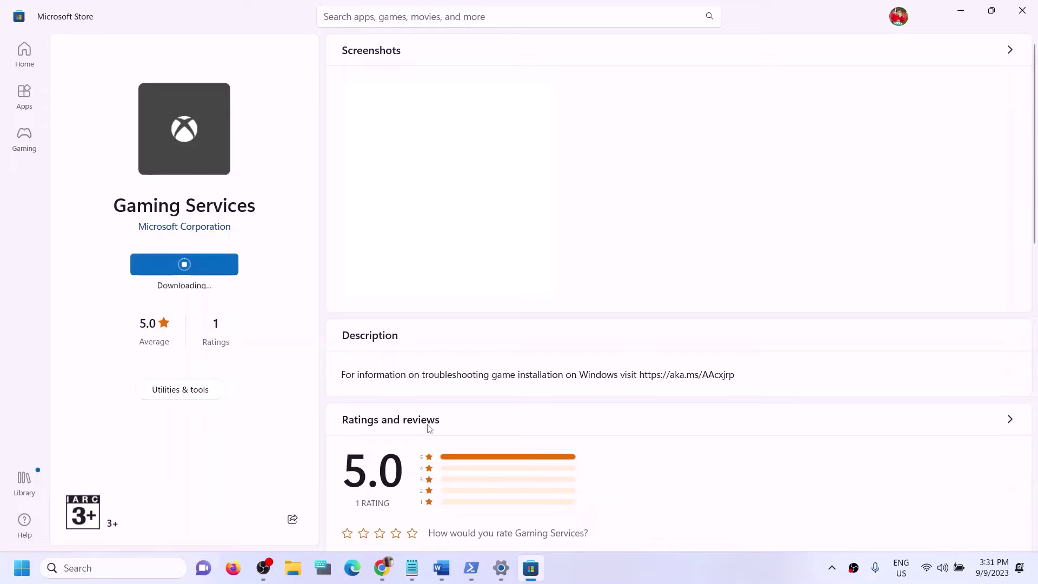
Step: Review the services listed under "Step 9) Start all these services" in the Word document, then minimize it
left_click(442, 568)
scroll(373, 368, "down", 5)
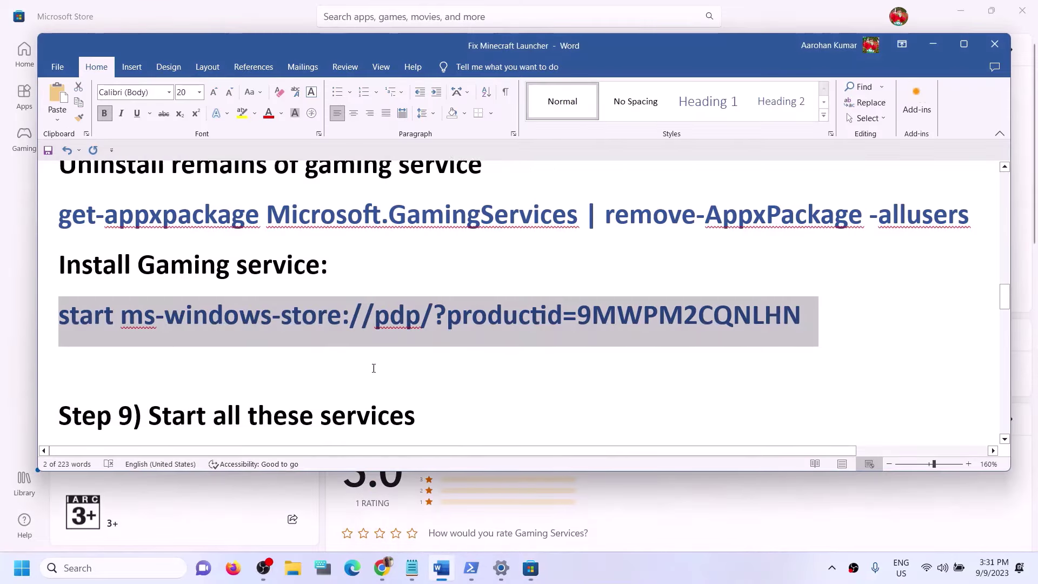
scroll(374, 368, "down", 3)
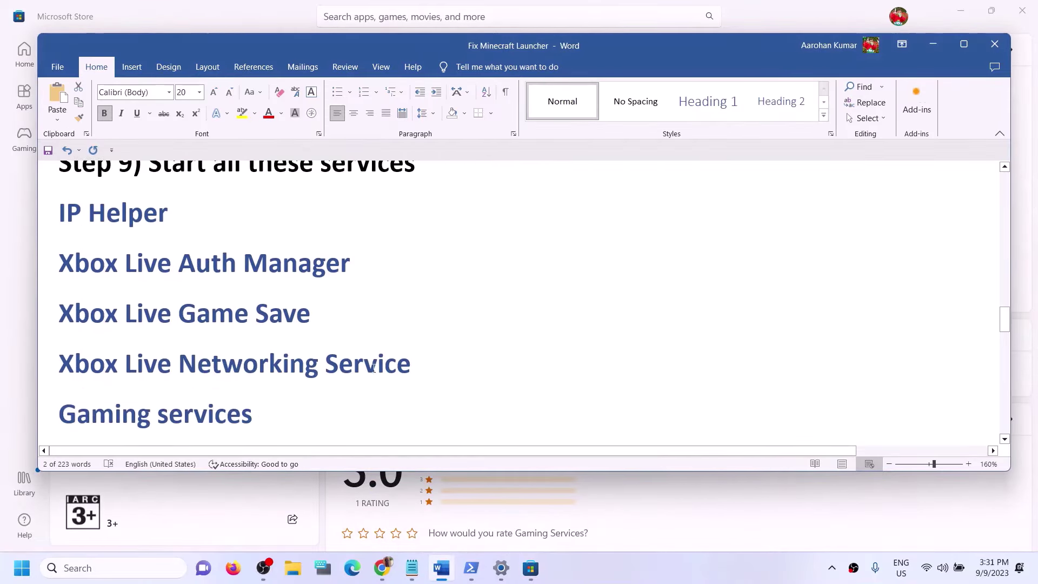
left_click(932, 43)
Step: Search Windows for Services and open the Services console
left_click(133, 564)
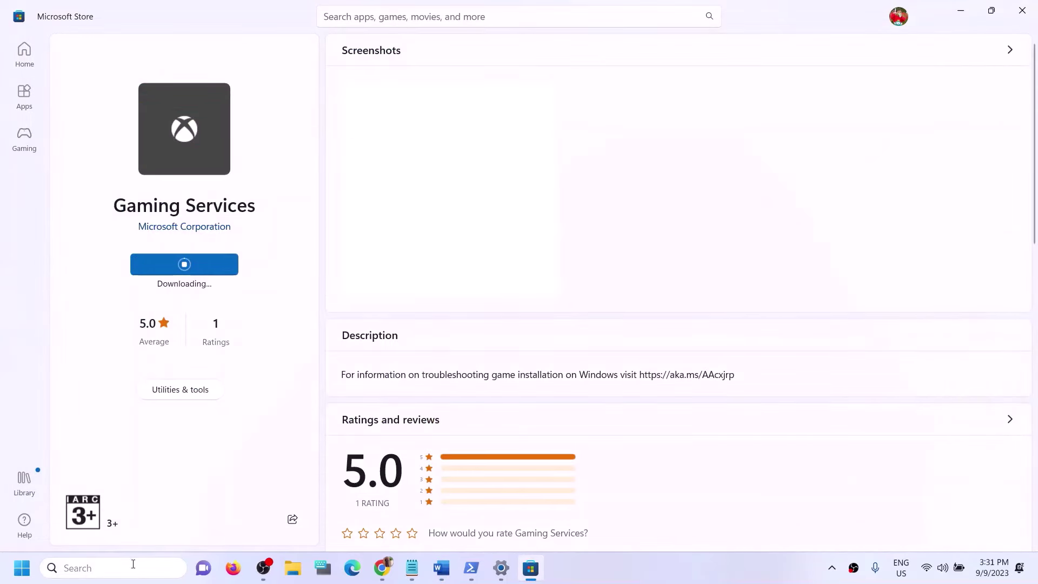
type("er")
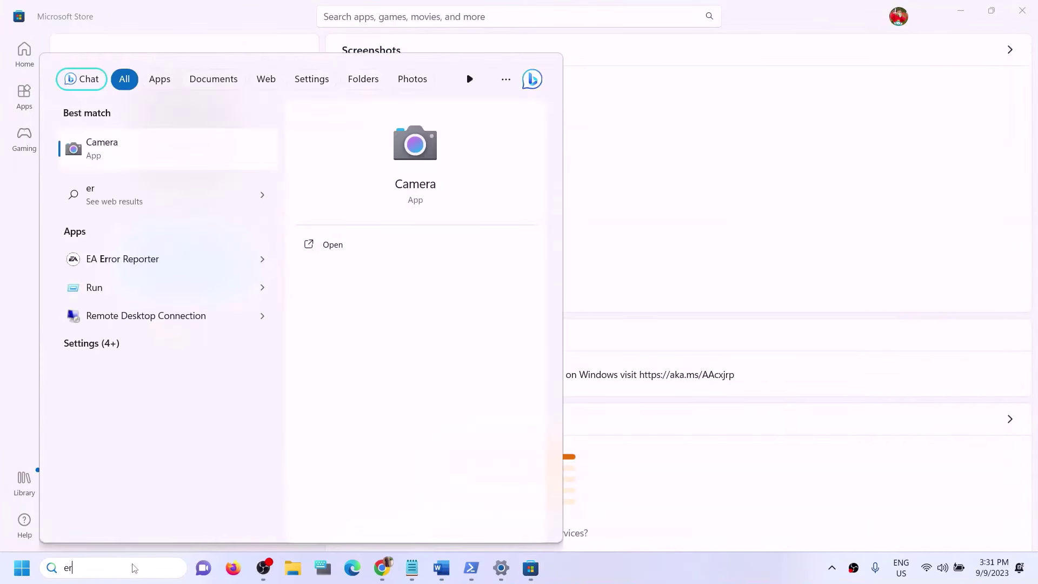
key("Home")
type("s")
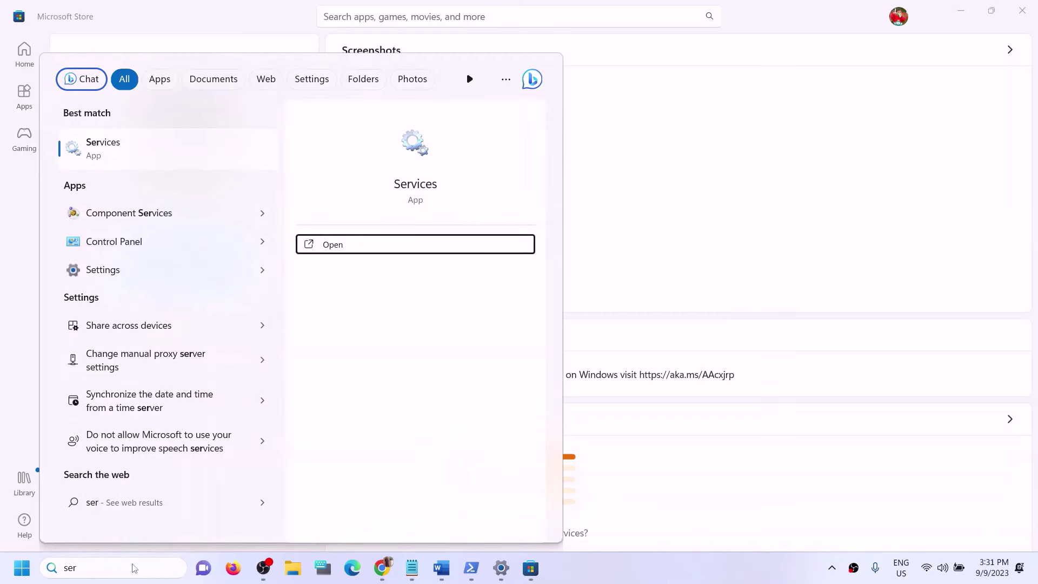
left_click(168, 155)
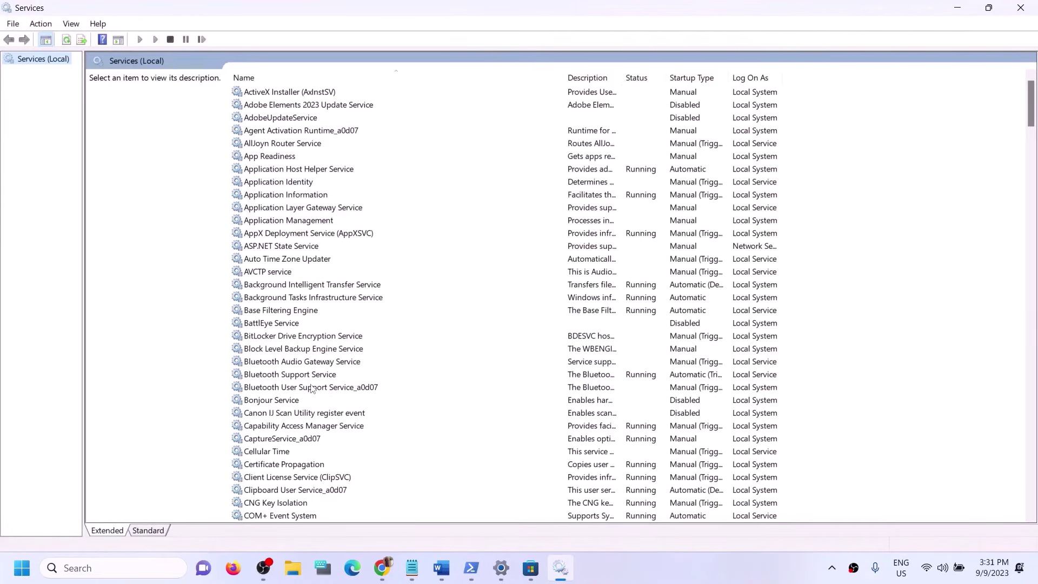
Step: Open the IP Helper service's properties, set its startup type to Automatic and confirm
left_click(302, 388)
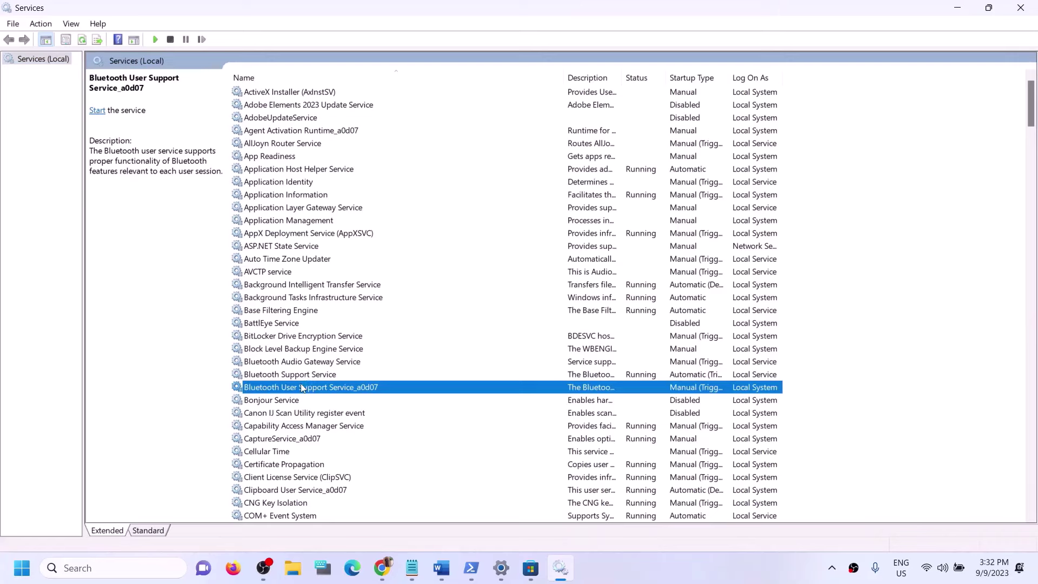
key("i")
left_click(286, 298)
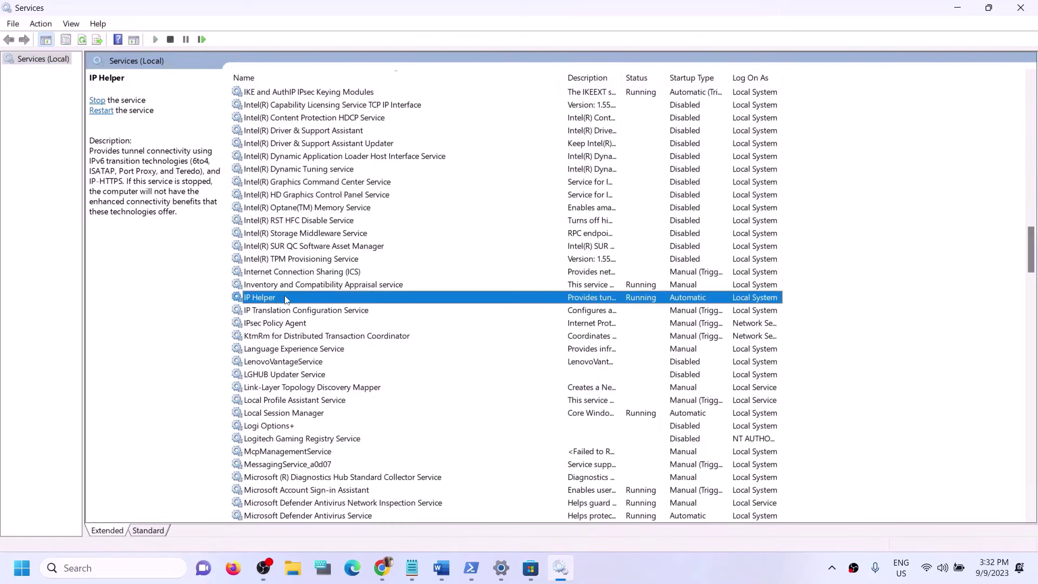
double_click(286, 298)
left_click(494, 270)
left_click(488, 294)
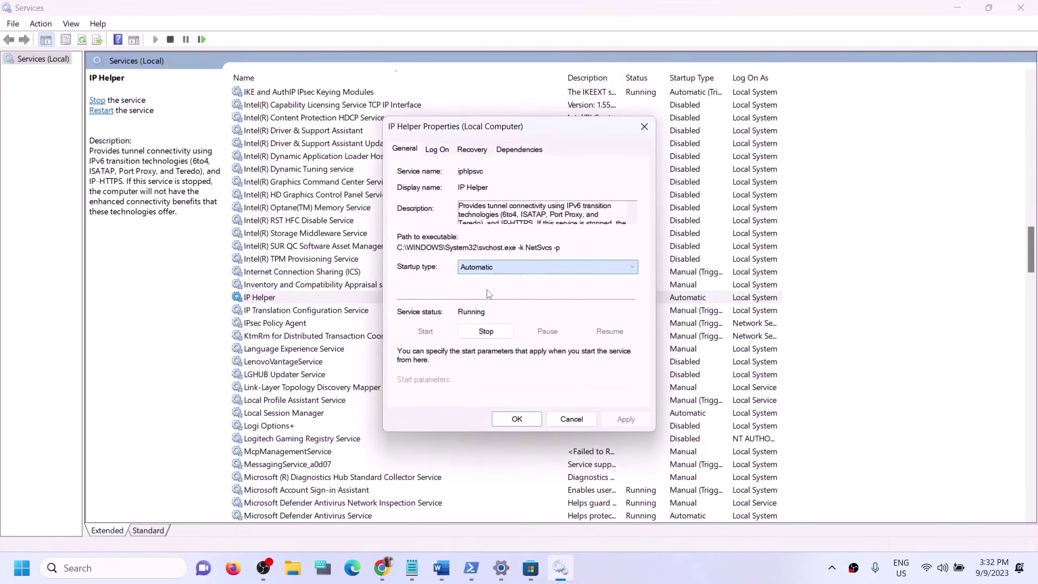
key("Tab")
key("Tab")
key("Tab")
key("Tab")
key("Tab")
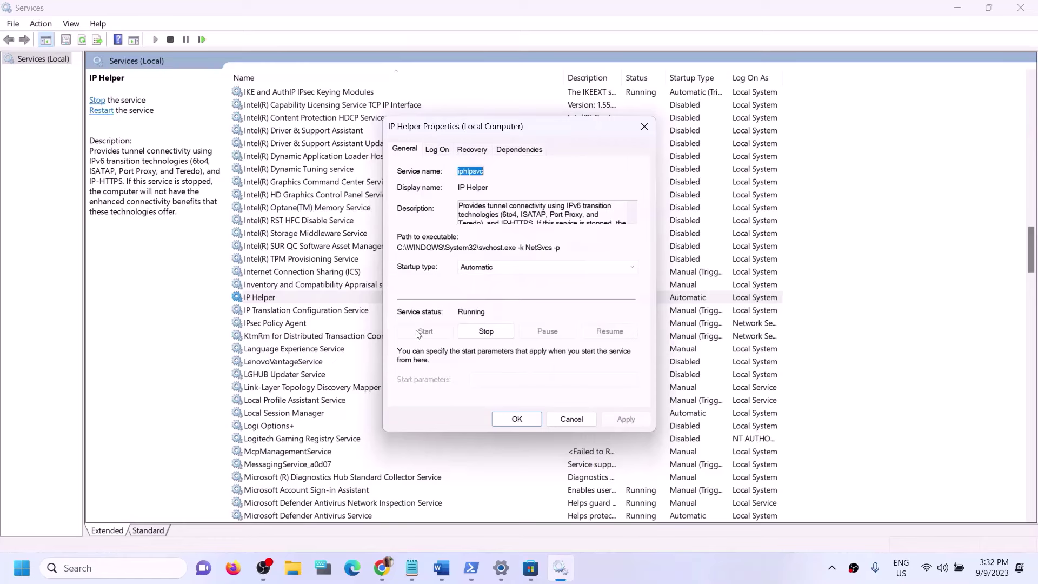
left_click(510, 421)
Step: Set the Xbox Accessory Management Service's startup type to Automatic, apply it and close its properties
left_click(322, 413)
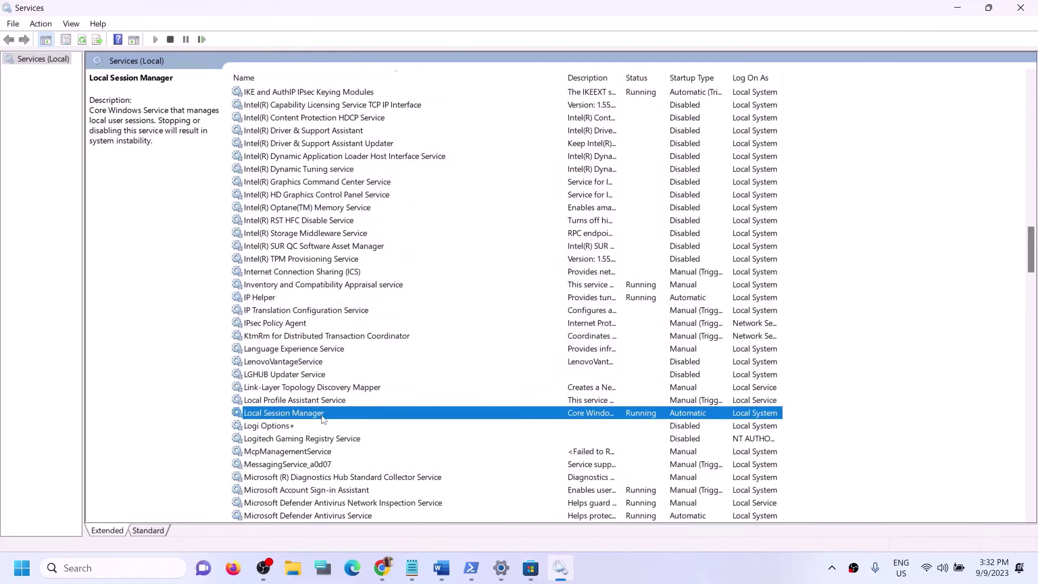
scroll(323, 420, "down", 20)
left_click(325, 475)
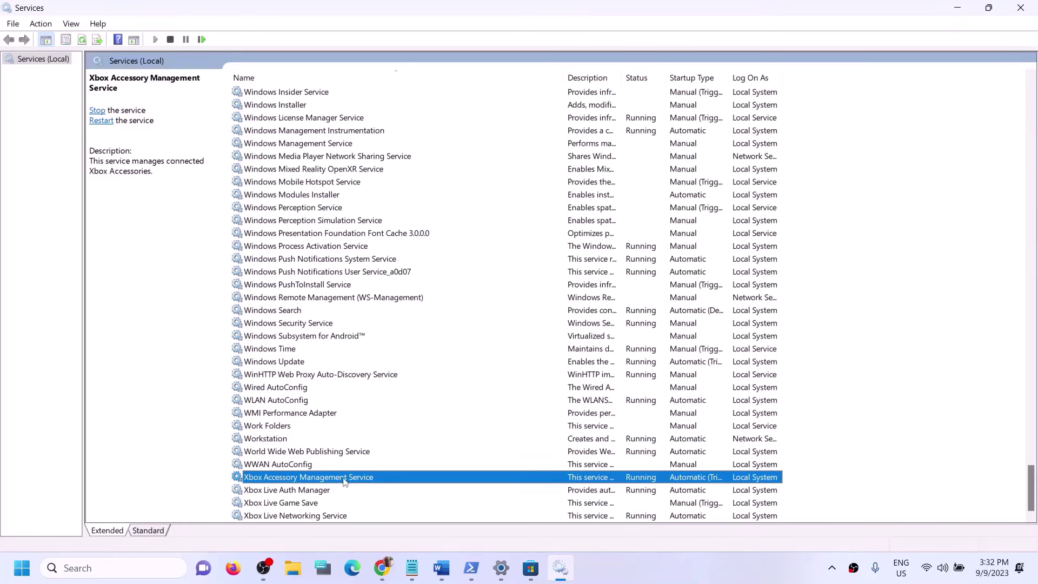
double_click(344, 479)
left_click(518, 269)
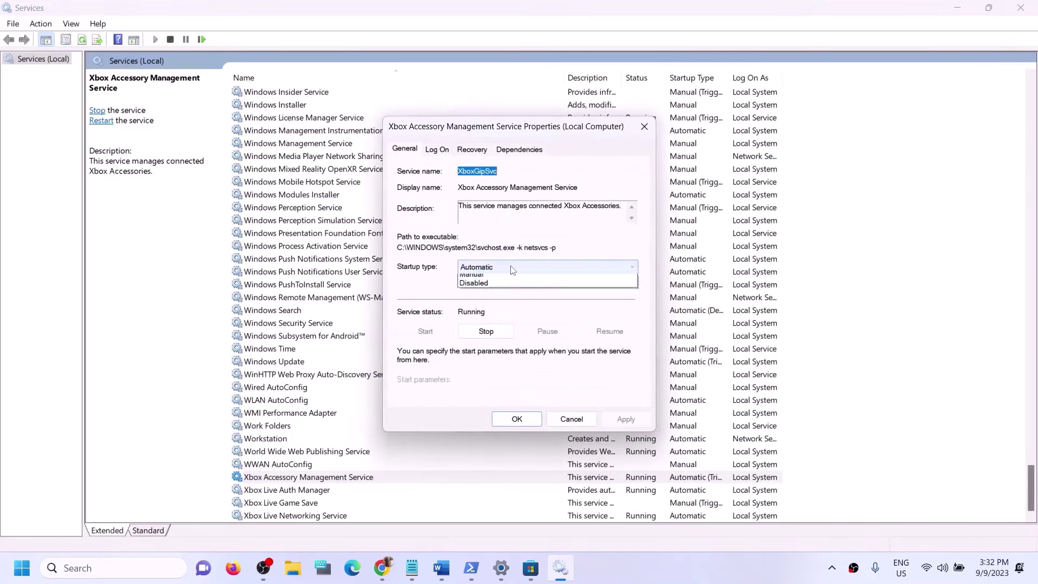
left_click(489, 289)
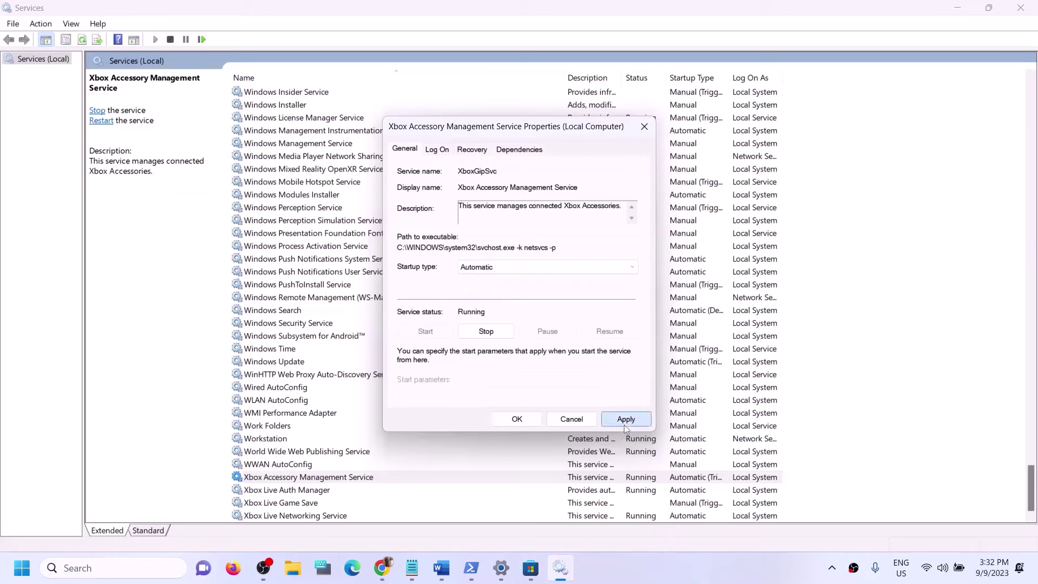
left_click(624, 420)
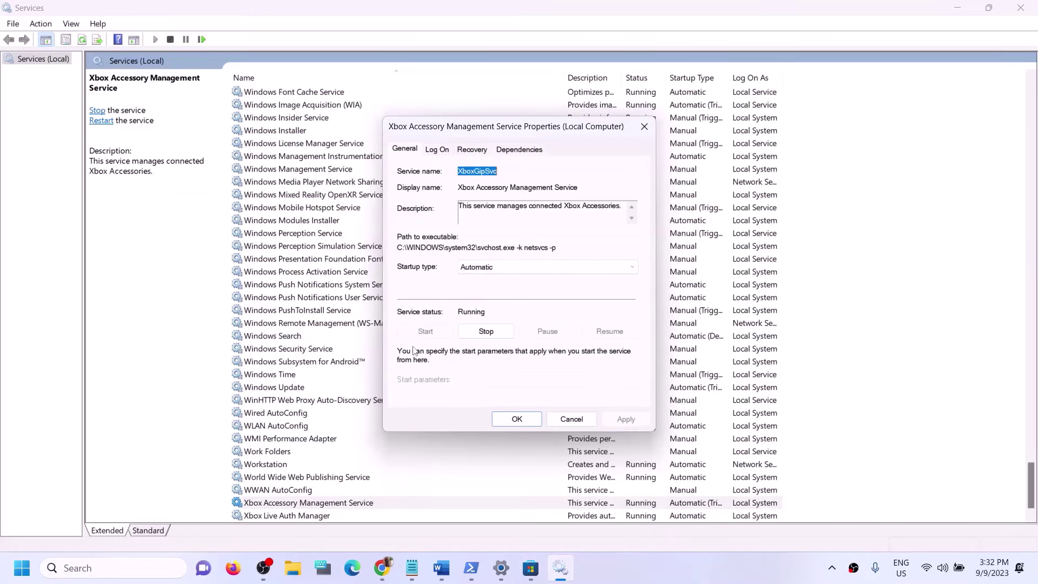
left_click(515, 419)
Step: Set the Xbox Live Auth Manager service's startup type to Automatic and confirm its properties
left_click(311, 514)
scroll(318, 493, "down", 1)
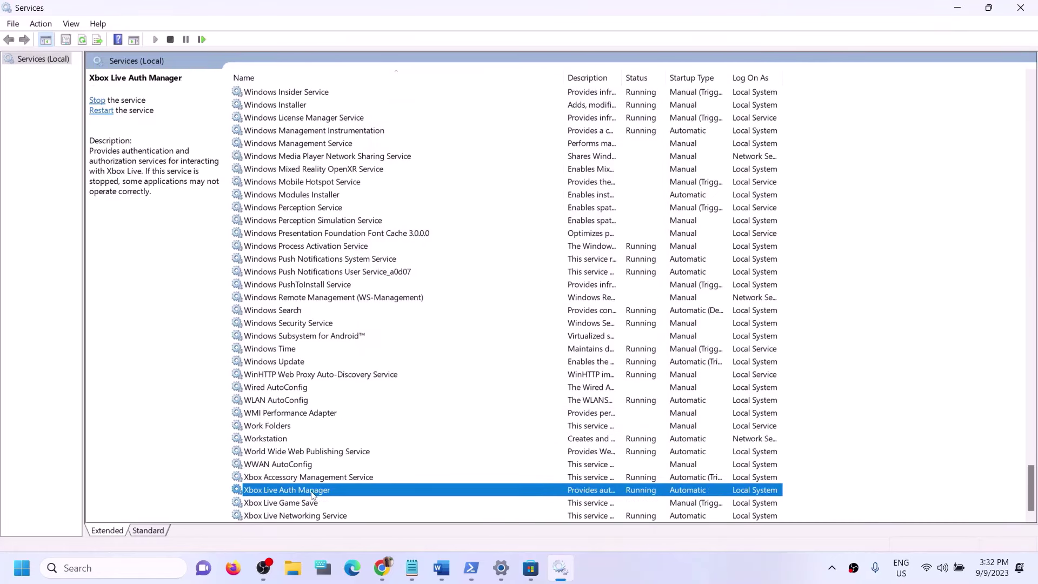
double_click(312, 493)
left_click(494, 270)
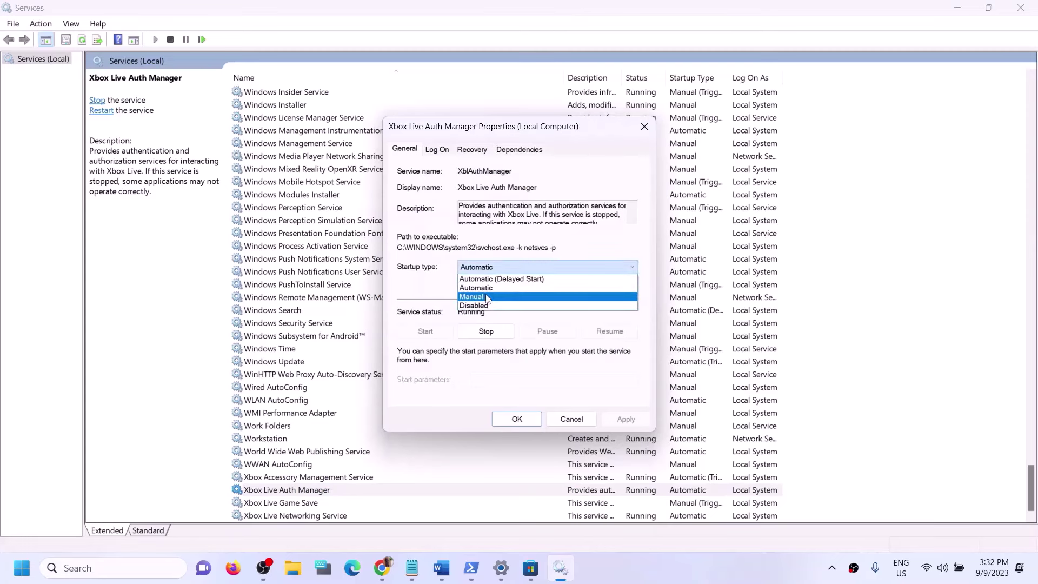
left_click(486, 289)
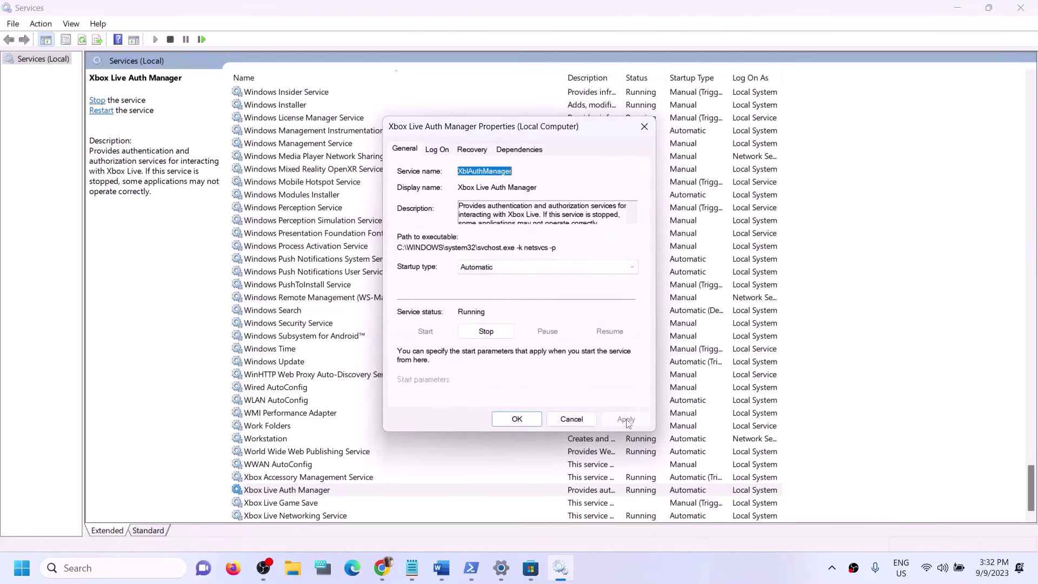
left_click(516, 423)
Step: Set the Xbox Live Game Save service's startup type to Automatic, apply it and start the service
left_click(293, 505)
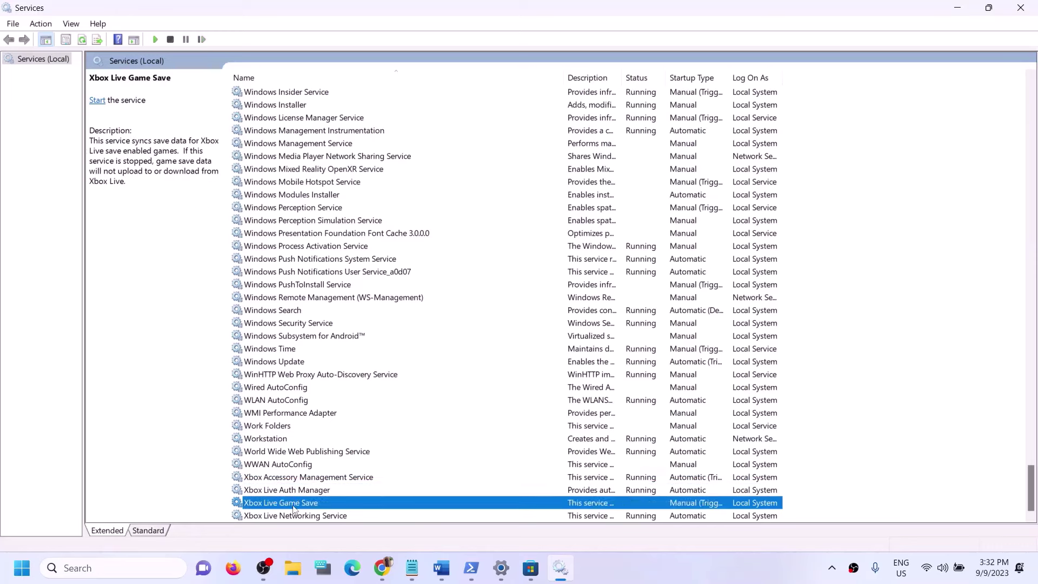
double_click(294, 505)
left_click(502, 268)
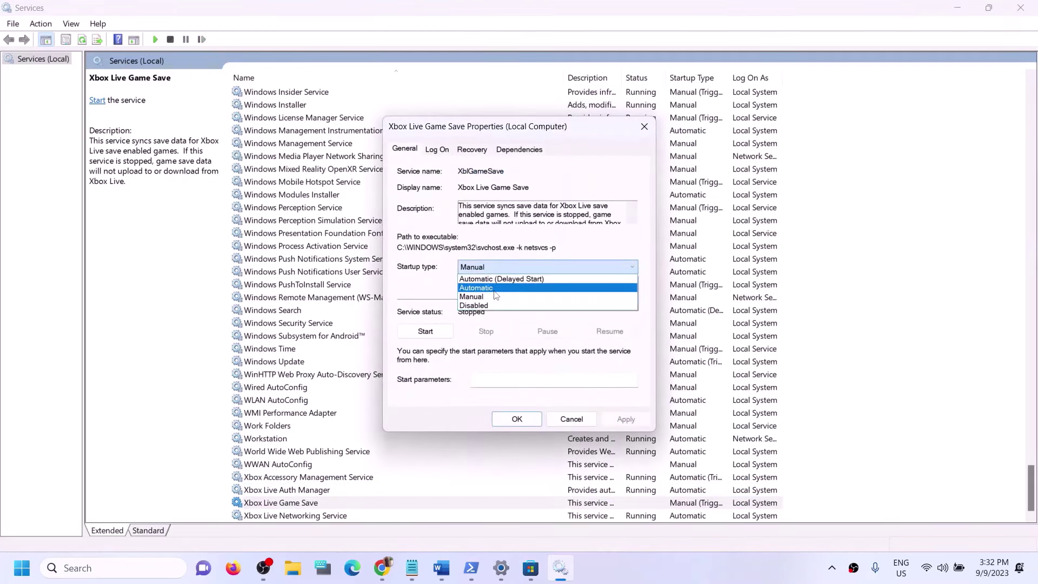
left_click(494, 289)
left_click(627, 420)
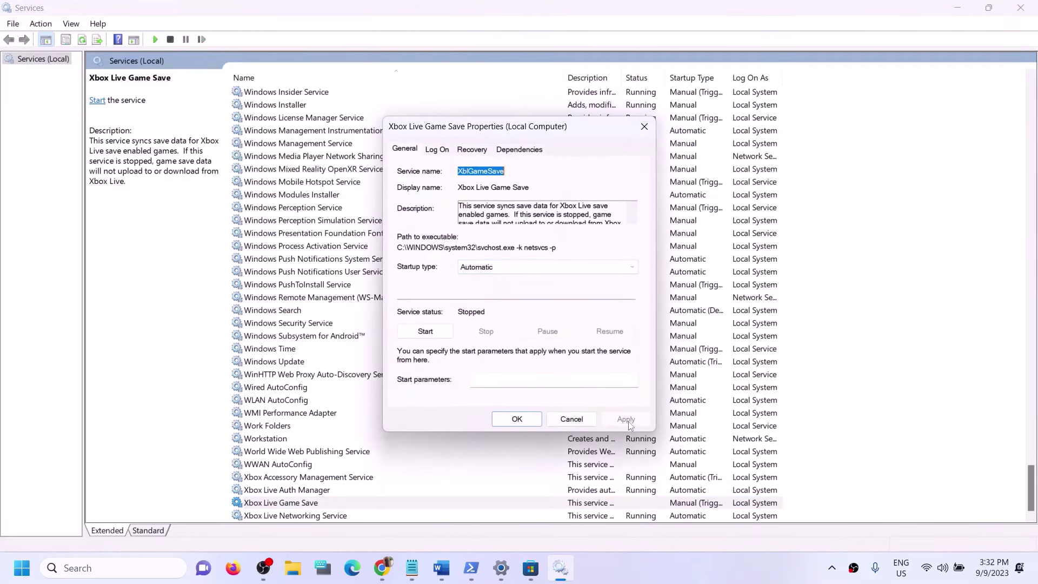
left_click(425, 331)
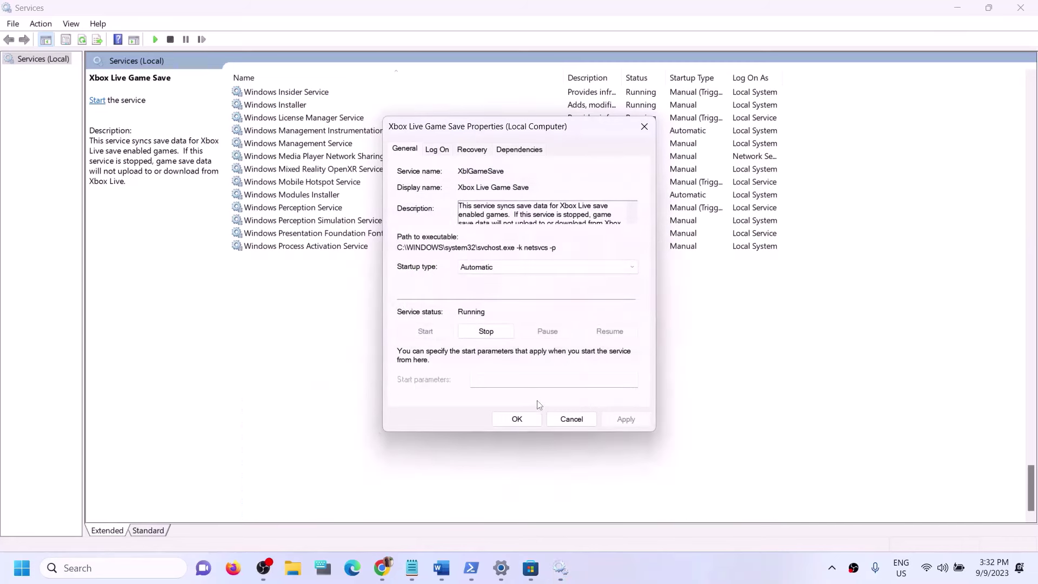
left_click(521, 419)
Step: Set the Xbox Live Networking Service's startup type to Automatic, apply it and close its properties
double_click(306, 516)
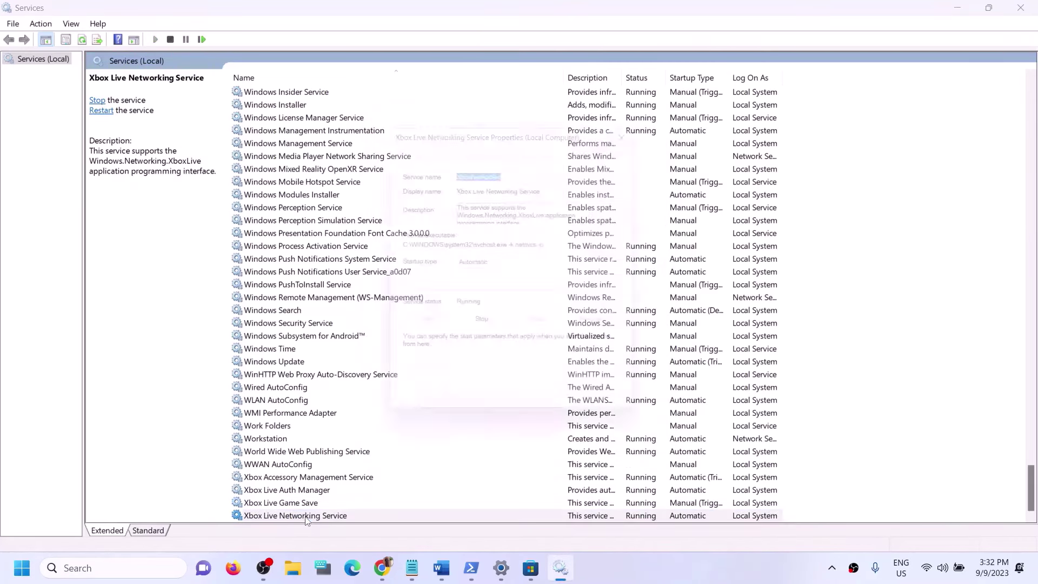
left_click(507, 268)
left_click(554, 320)
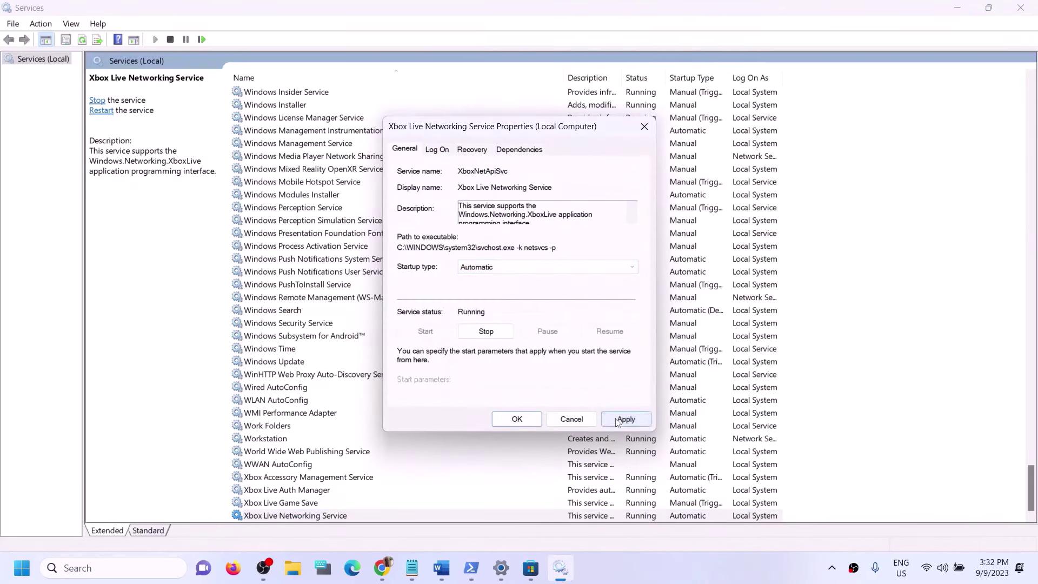
left_click(619, 420)
left_click(513, 424)
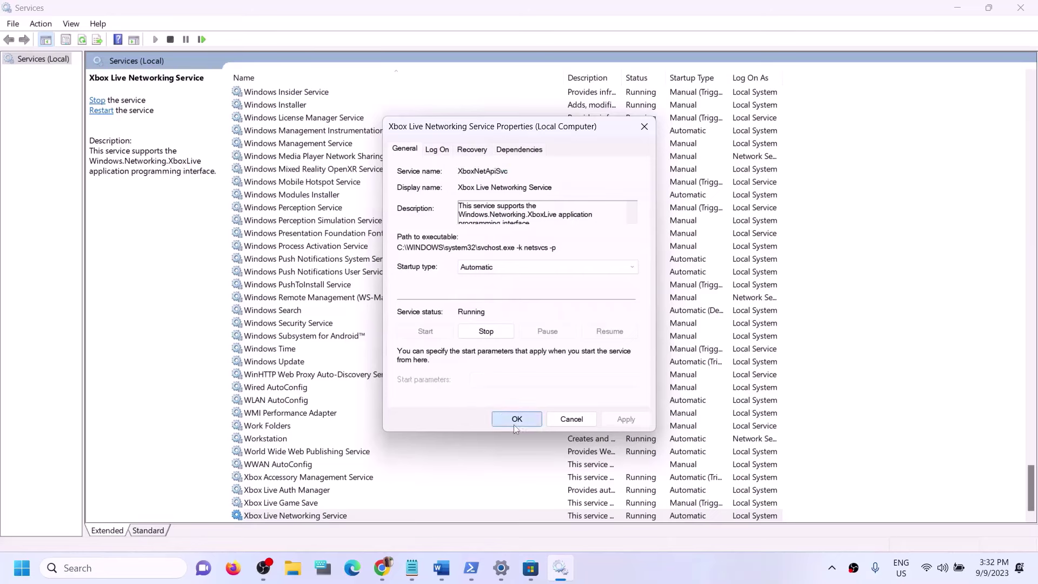
Step: Set the Windows Update service's startup type to Automatic, apply it and close its properties
left_click(317, 366)
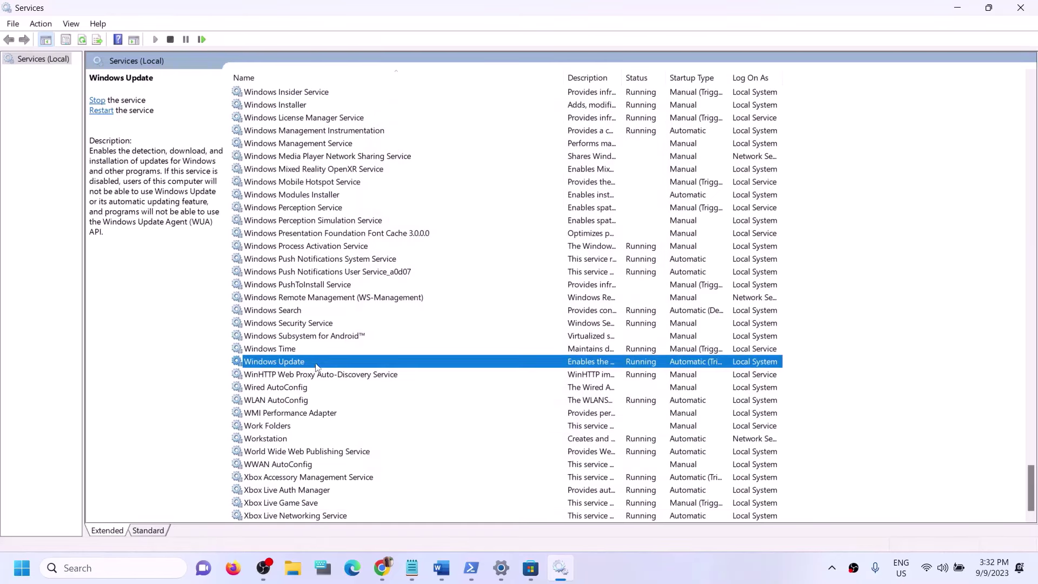
double_click(332, 367)
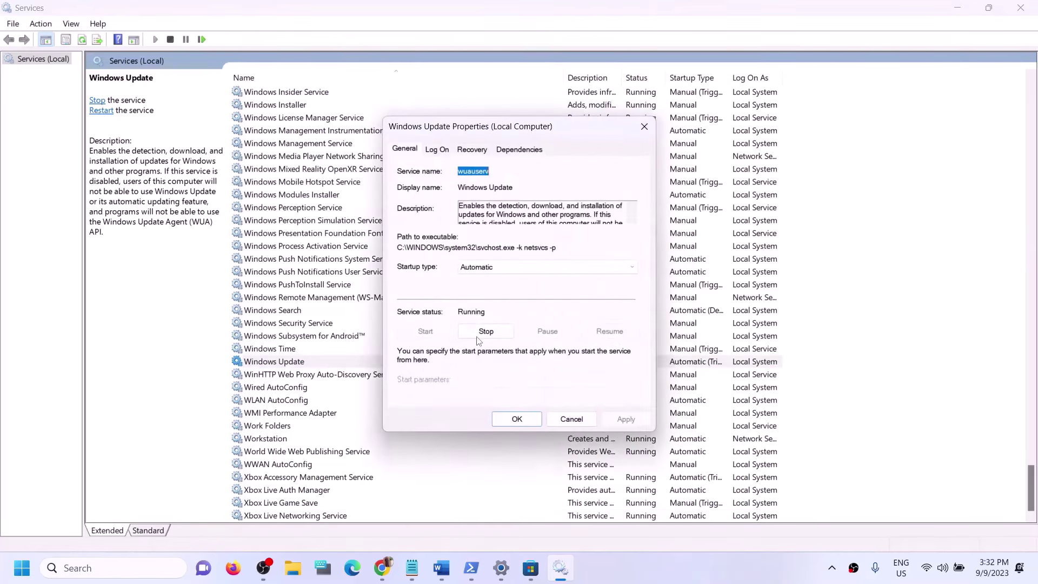
left_click(500, 271)
left_click(538, 317)
left_click(626, 419)
left_click(515, 421)
Step: Locate the two Gaming Services entries in the services list and check the actions available for the Local System one
left_click(308, 286)
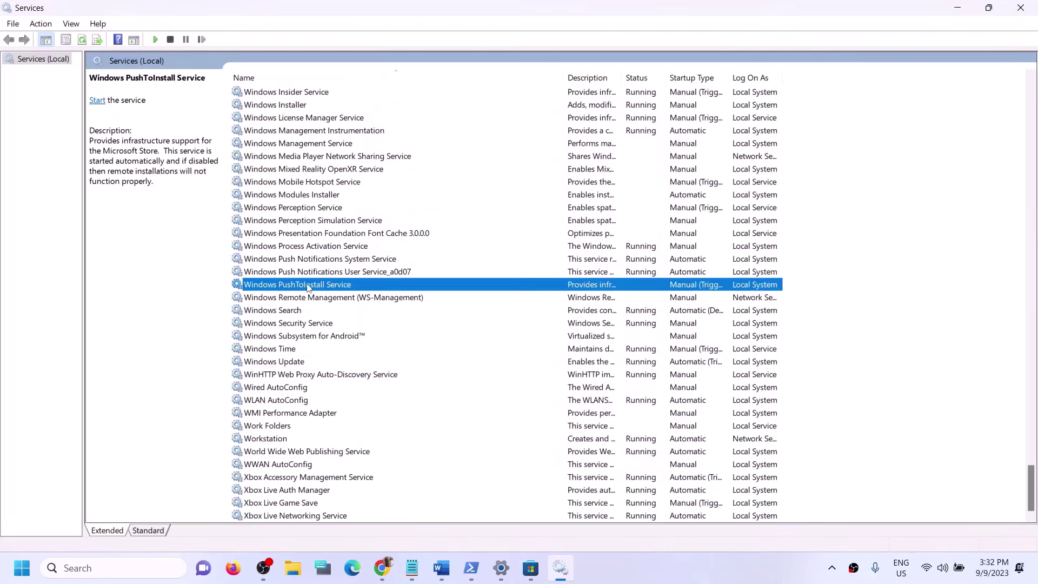
key("g")
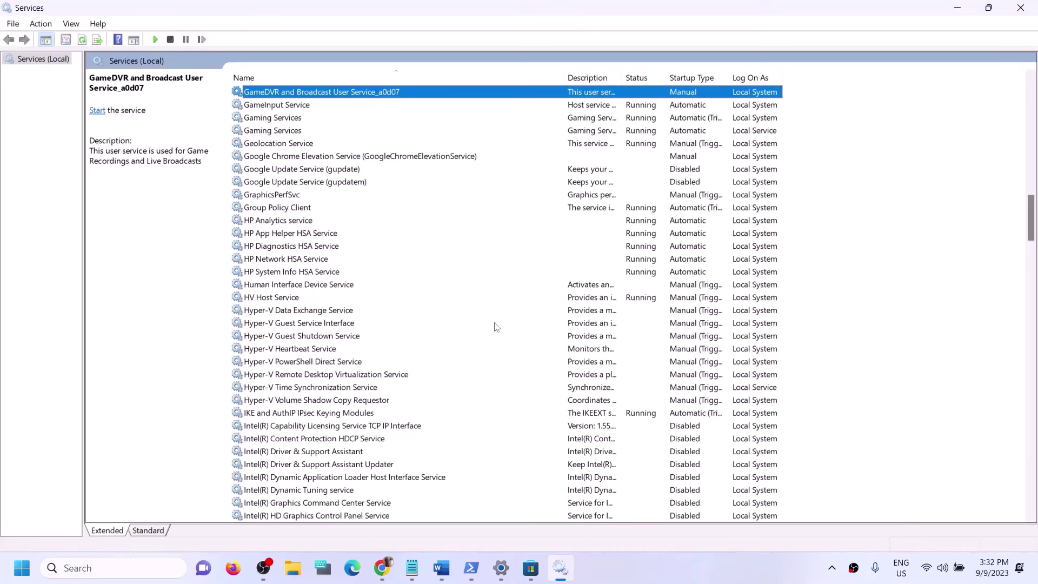
scroll(560, 380, "up", 2)
left_click(616, 195)
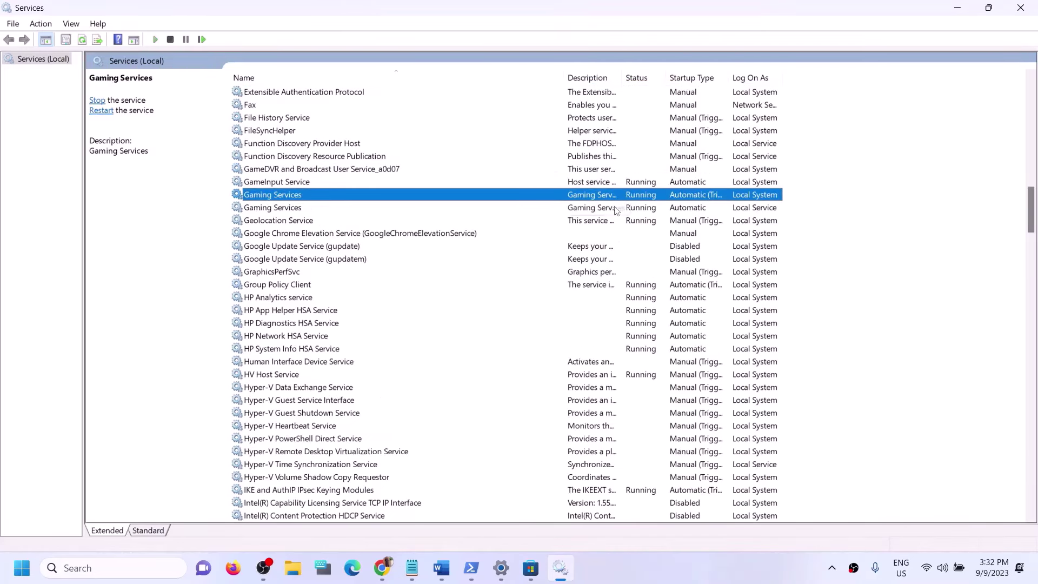
left_click(615, 208)
left_click(595, 197)
left_click(595, 212)
left_click(593, 199)
right_click(592, 199)
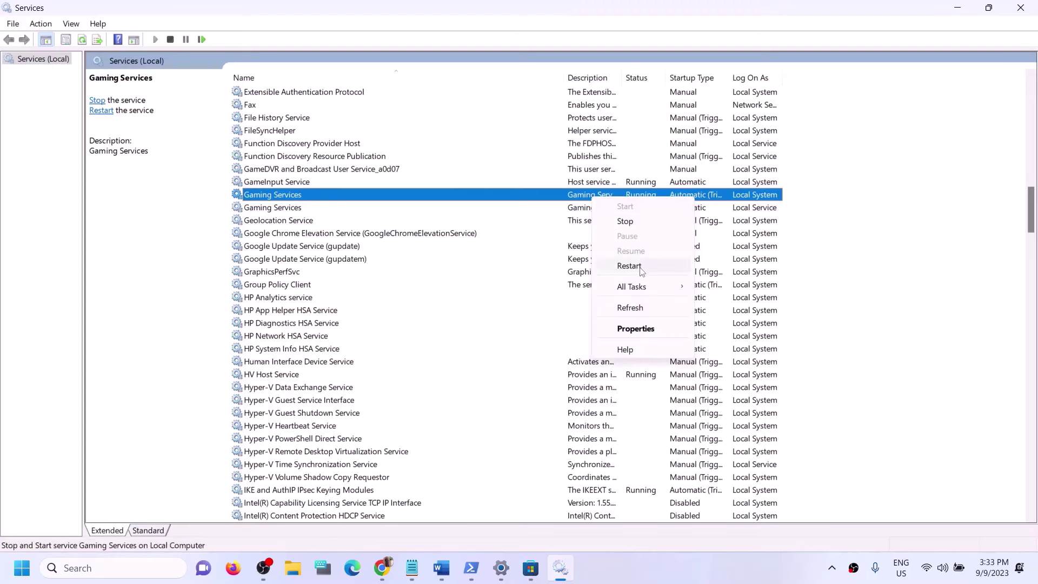
left_click(576, 212)
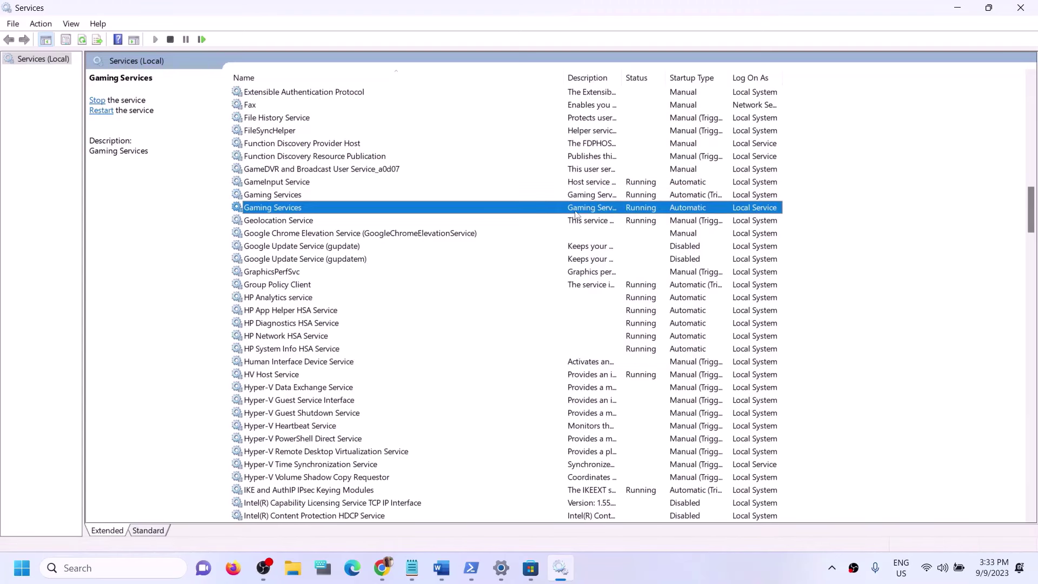
Step: Stop the Gaming Services entry that logs on as Local System
left_click(599, 198)
left_click(606, 209)
left_click(600, 197)
left_click(602, 206)
left_click(601, 199)
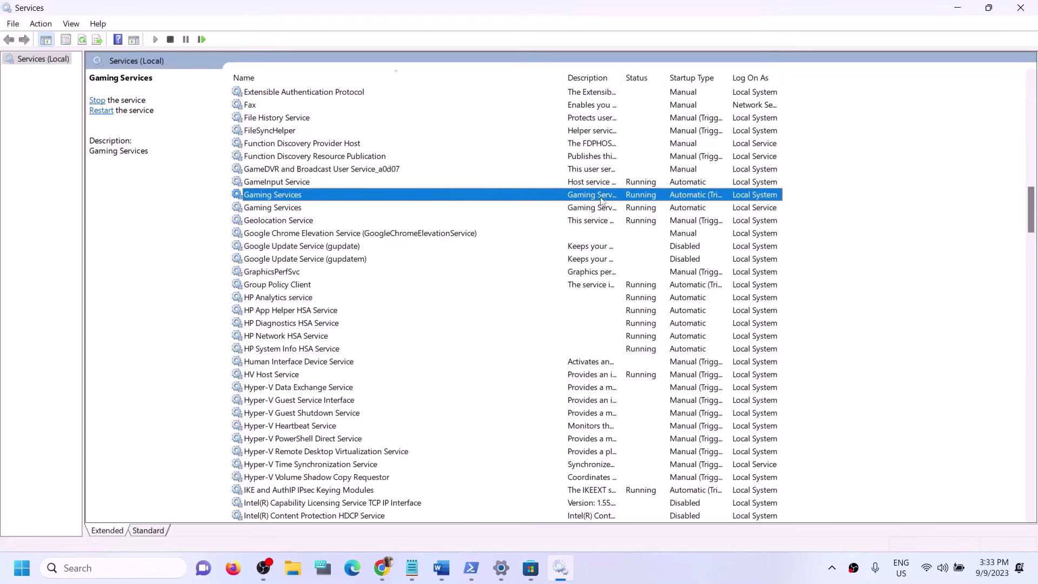
right_click(600, 197)
left_click(632, 218)
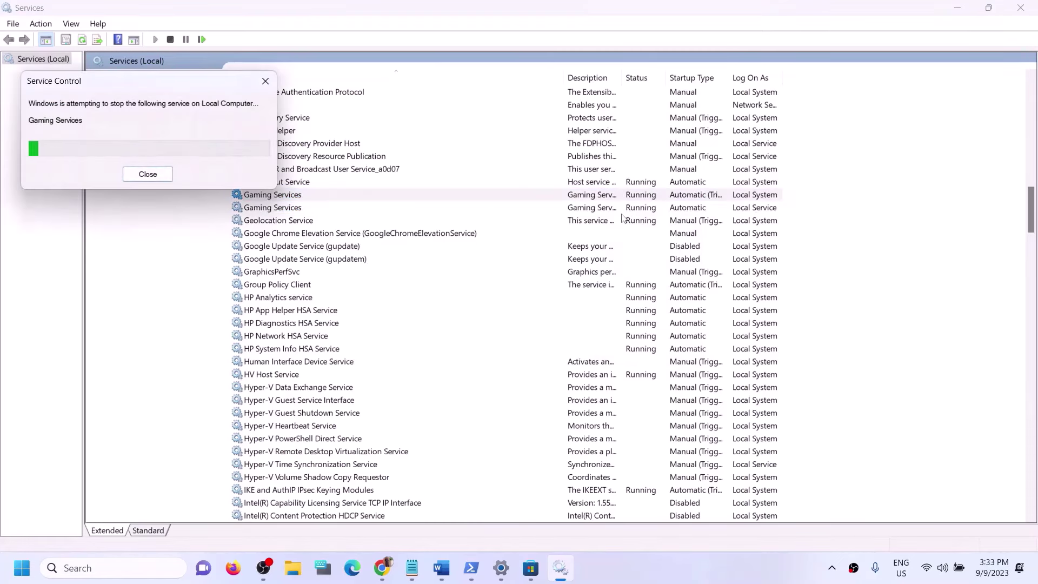
Step: Stop the Gaming Services entry that logs on as Local Service
left_click(606, 208)
right_click(614, 209)
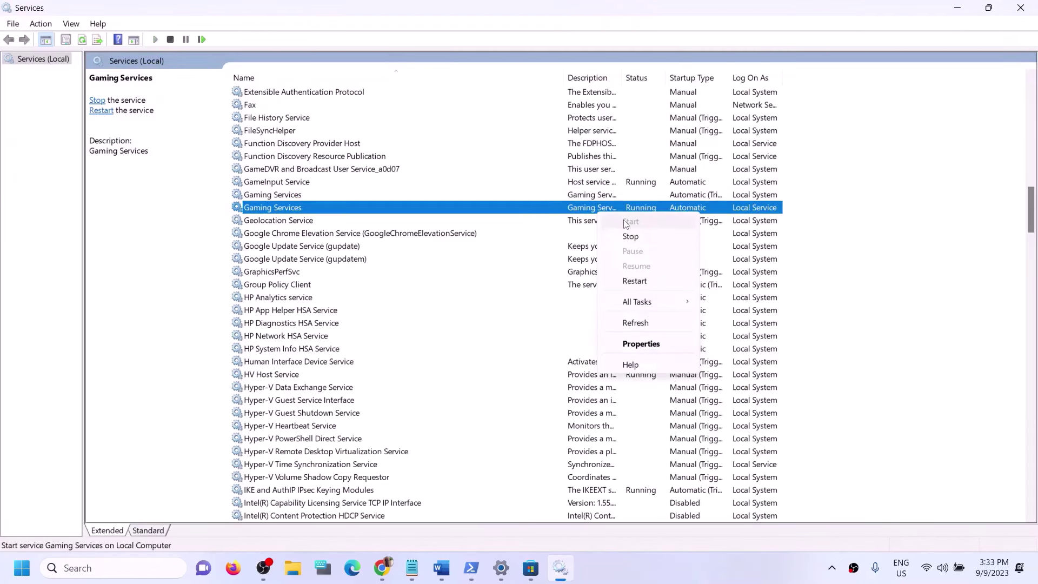
left_click(634, 236)
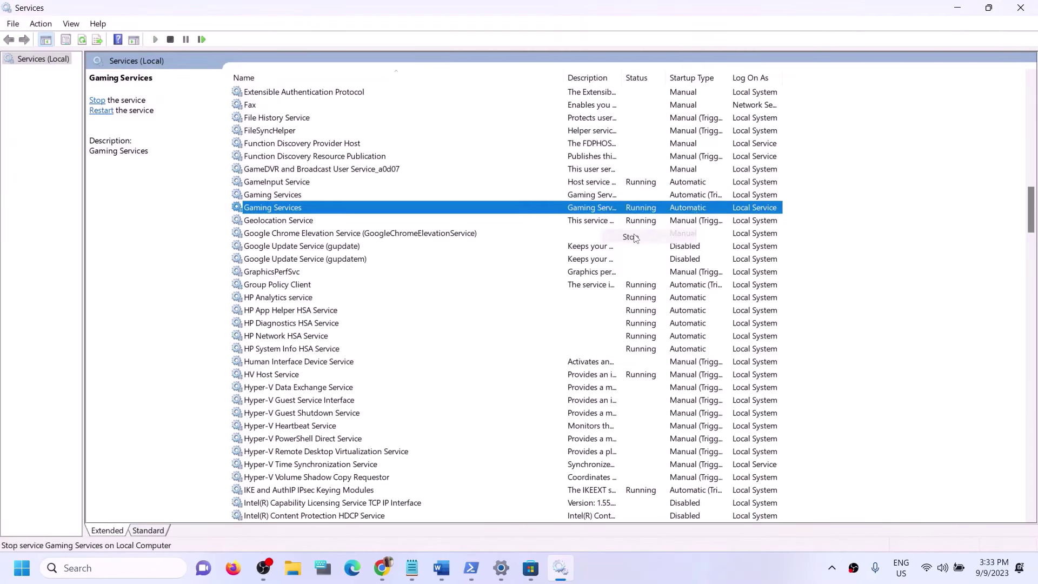
Step: Start both Gaming Services entries again, first the Local System one and then the Local Service one
left_click(592, 197)
right_click(593, 198)
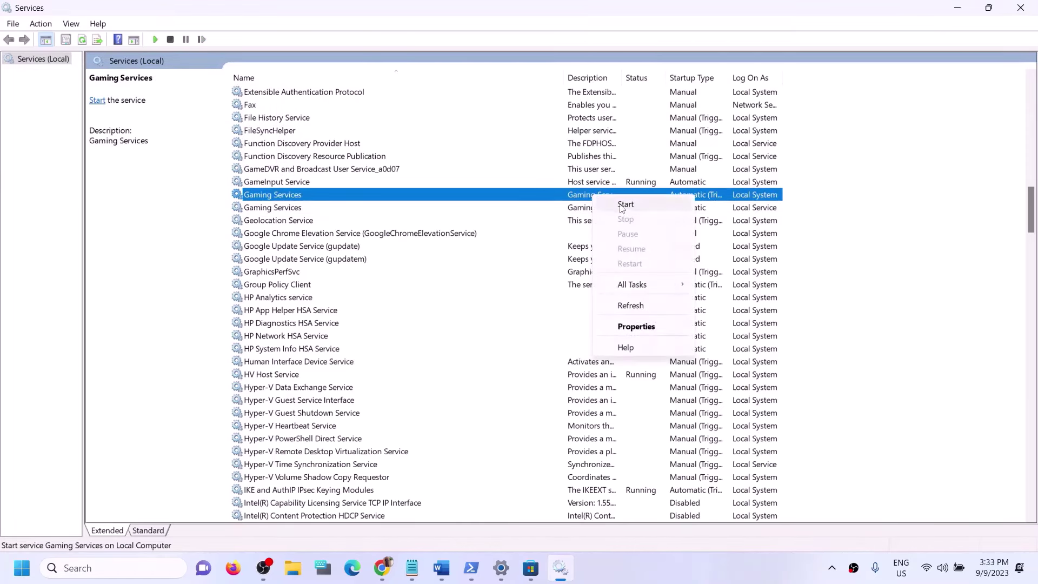
left_click(625, 205)
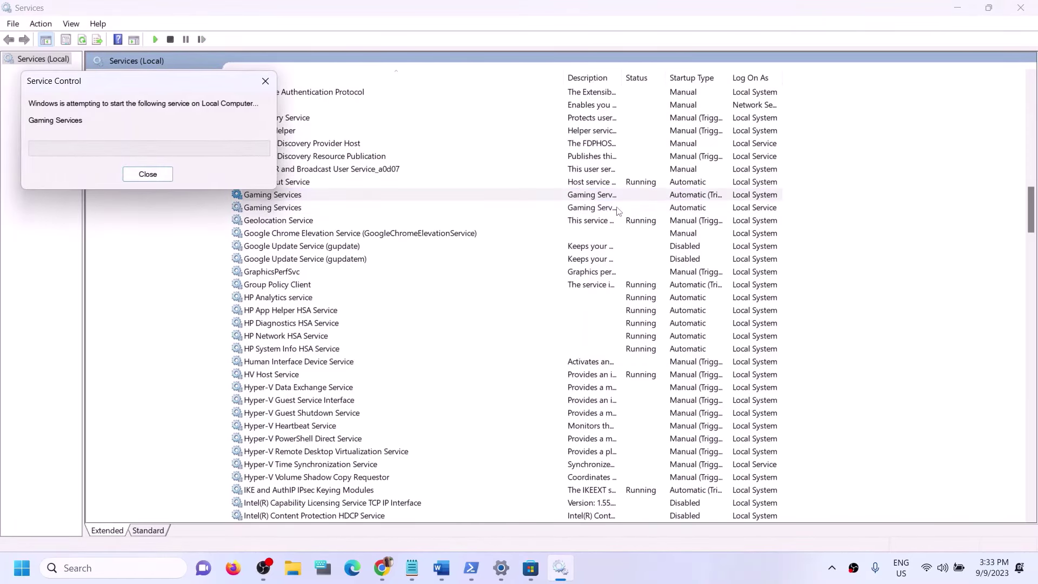
left_click(588, 212)
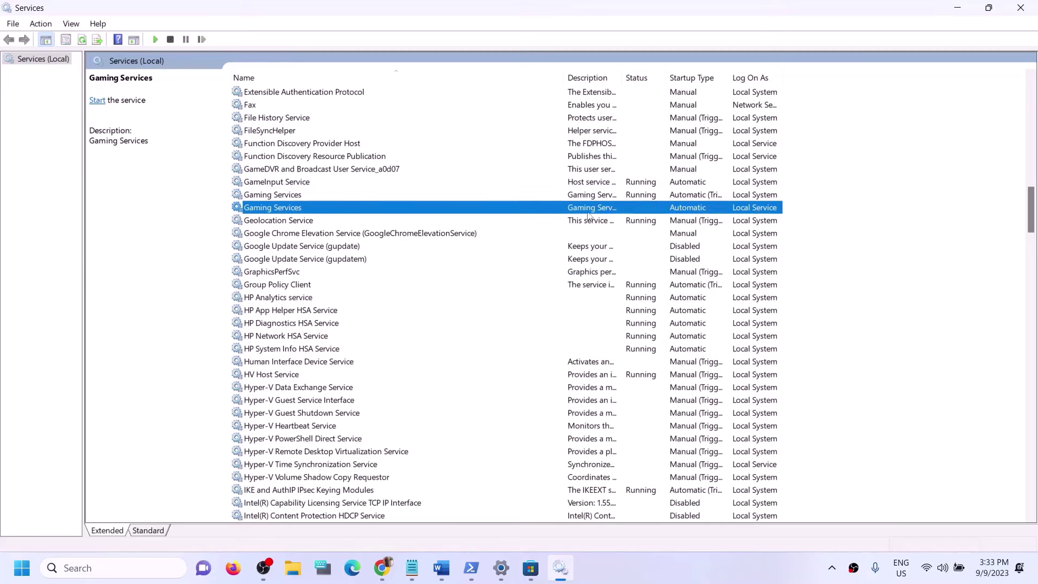
right_click(589, 216)
left_click(625, 222)
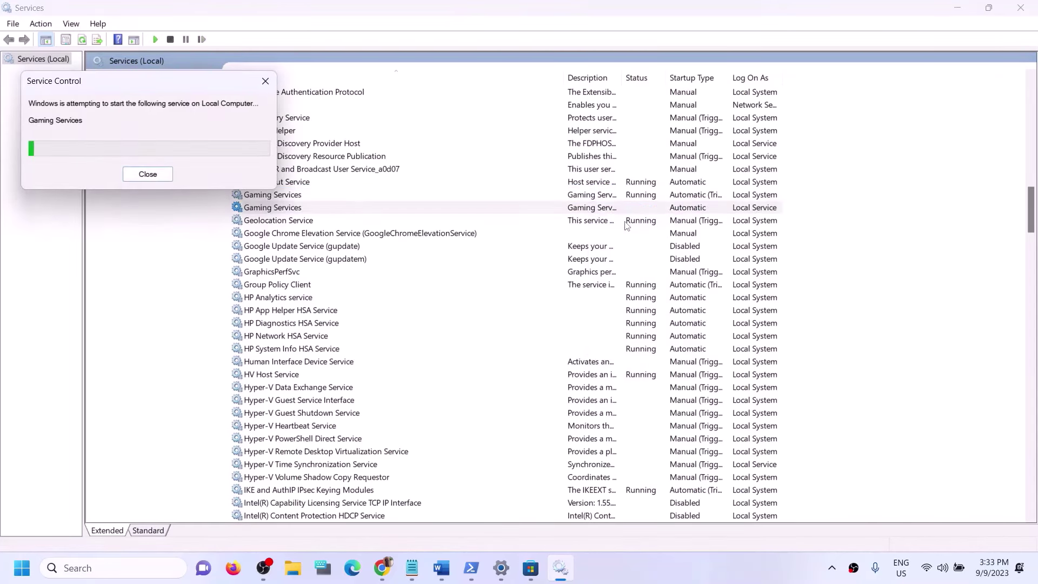
Step: Set the Microsoft Store Install Service's startup type to Automatic, confirm its properties and close the Services window
left_click(319, 323)
key("m")
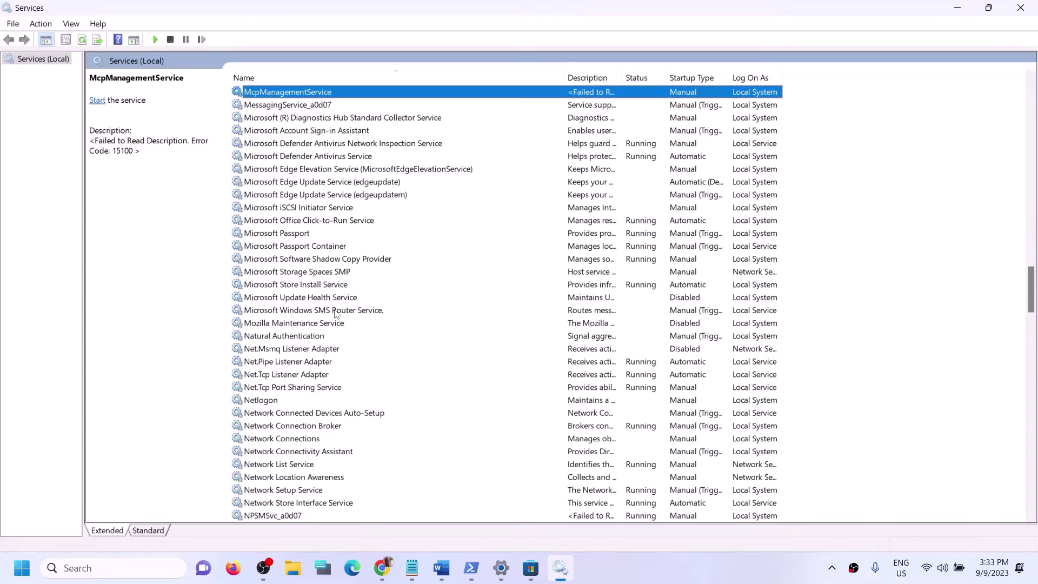
left_click(304, 286)
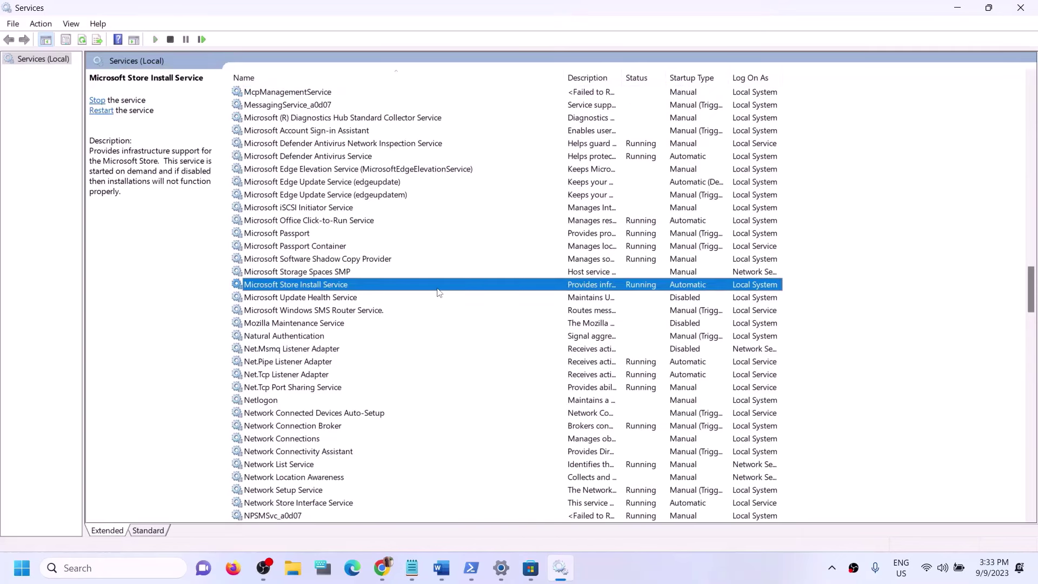
double_click(475, 289)
left_click(522, 268)
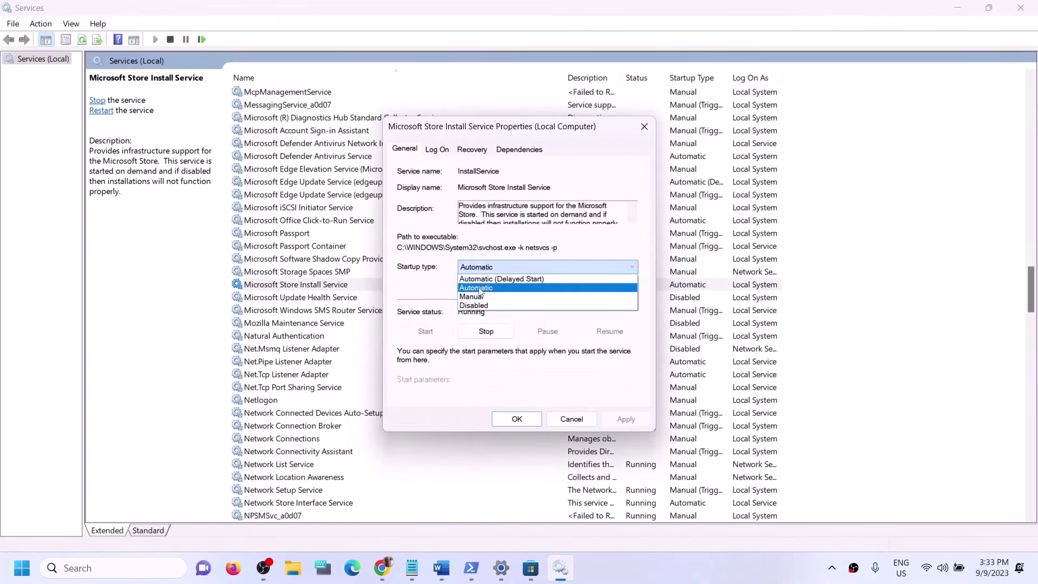
left_click(478, 288)
left_click(626, 419)
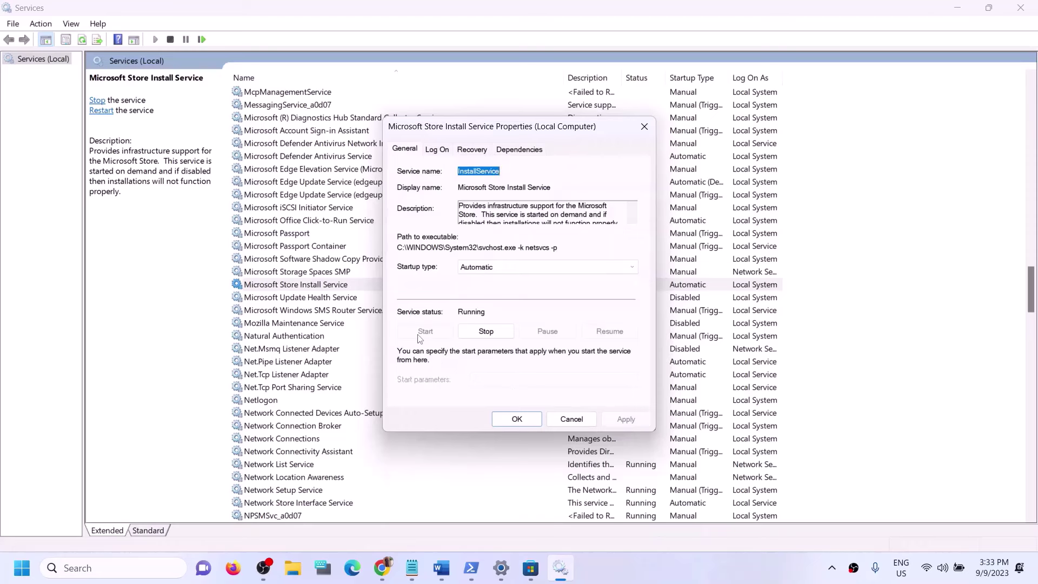
left_click(515, 419)
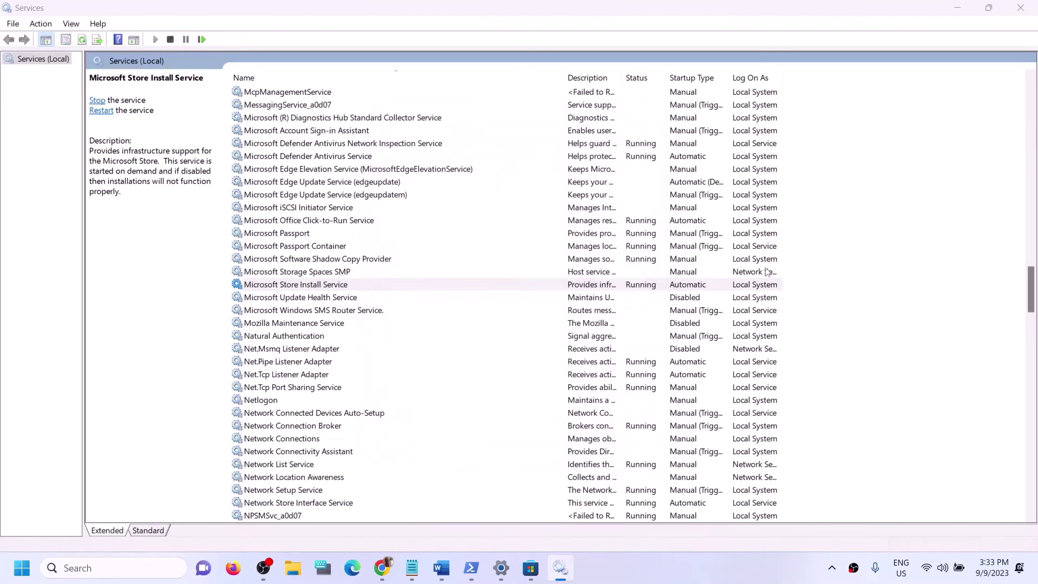
left_click(1020, 7)
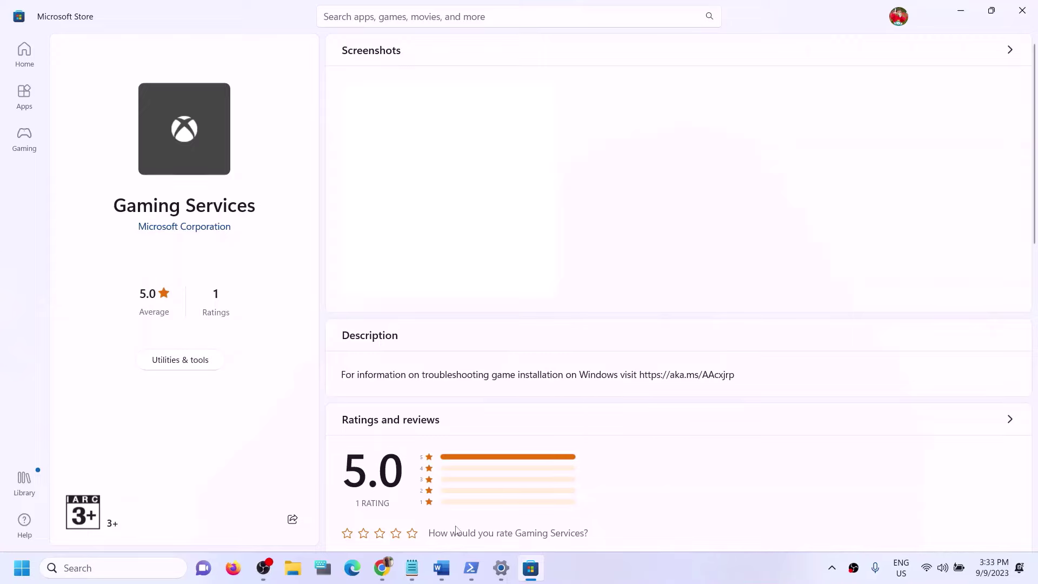
Step: Follow step 10 of the Word notes, Update Windows, by checking for updates in the Windows Update settings
left_click(442, 568)
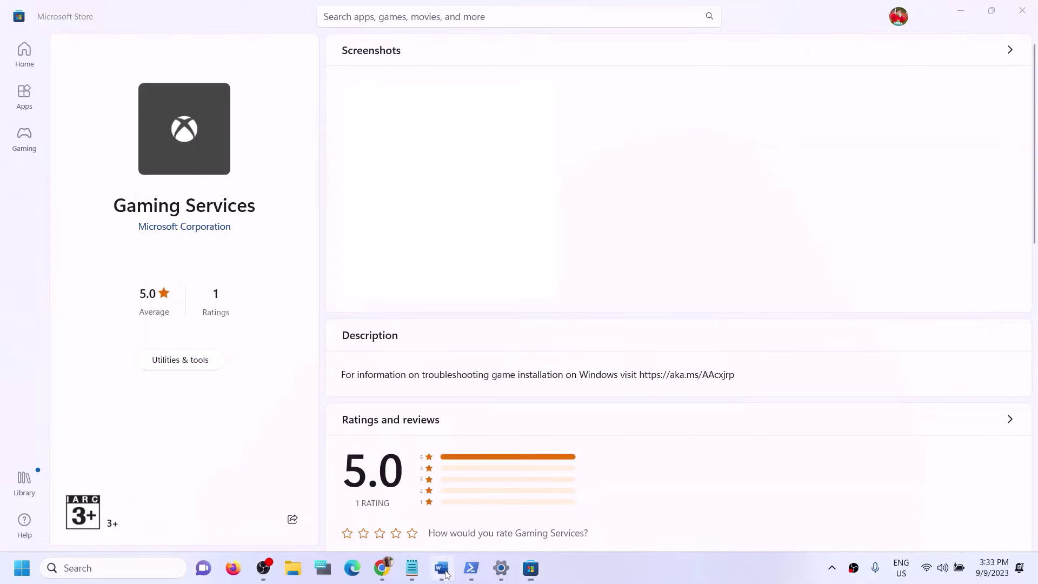
scroll(354, 320, "down", 5)
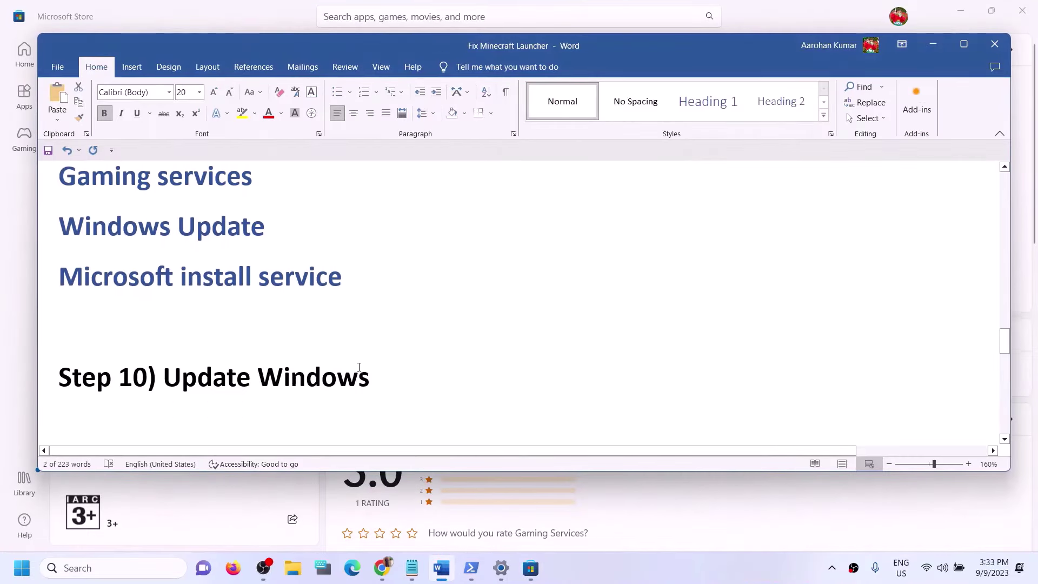
left_click_drag(184, 362, 417, 354)
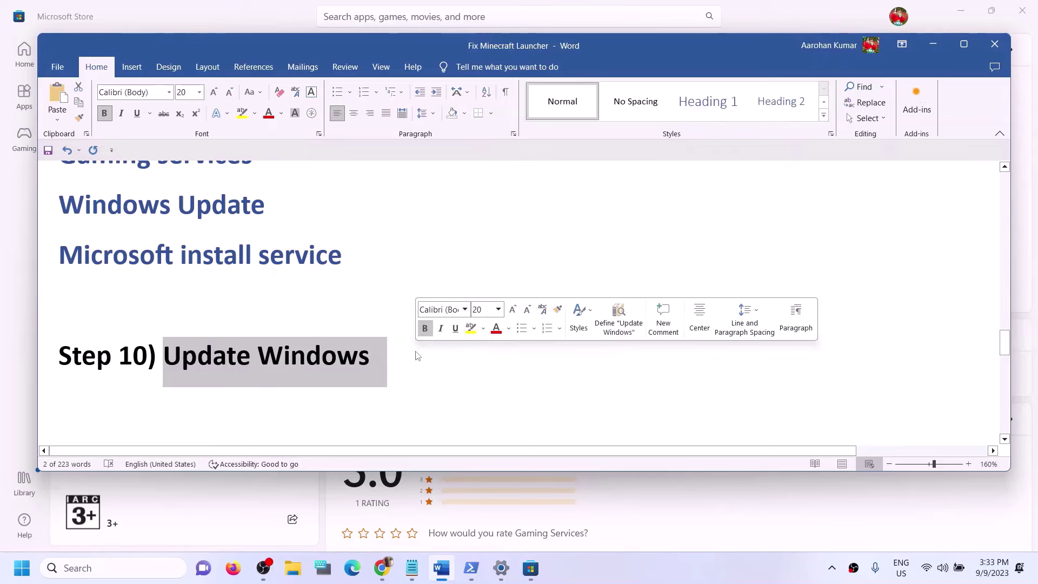
key("super+i")
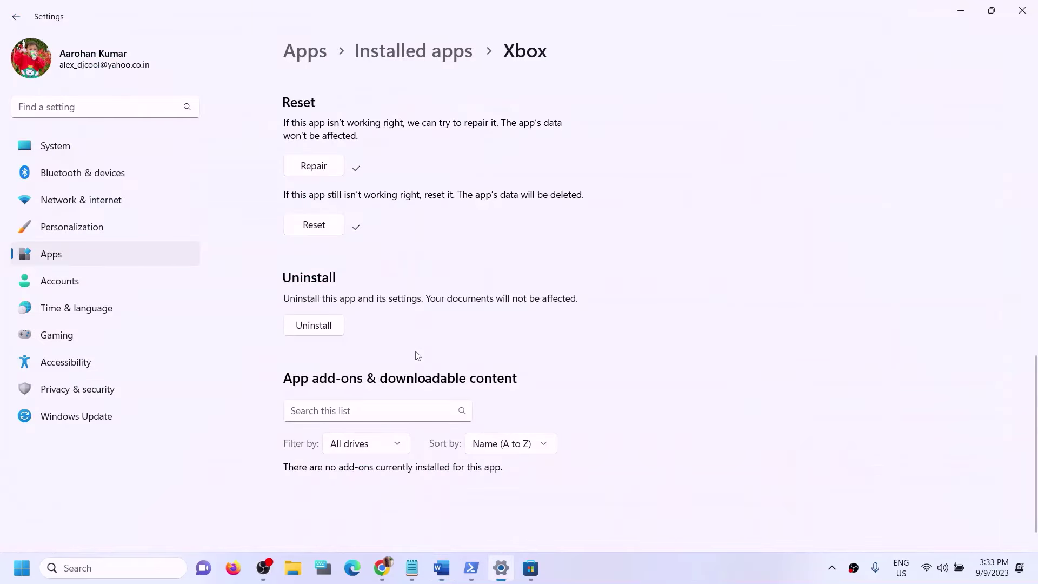
left_click(60, 419)
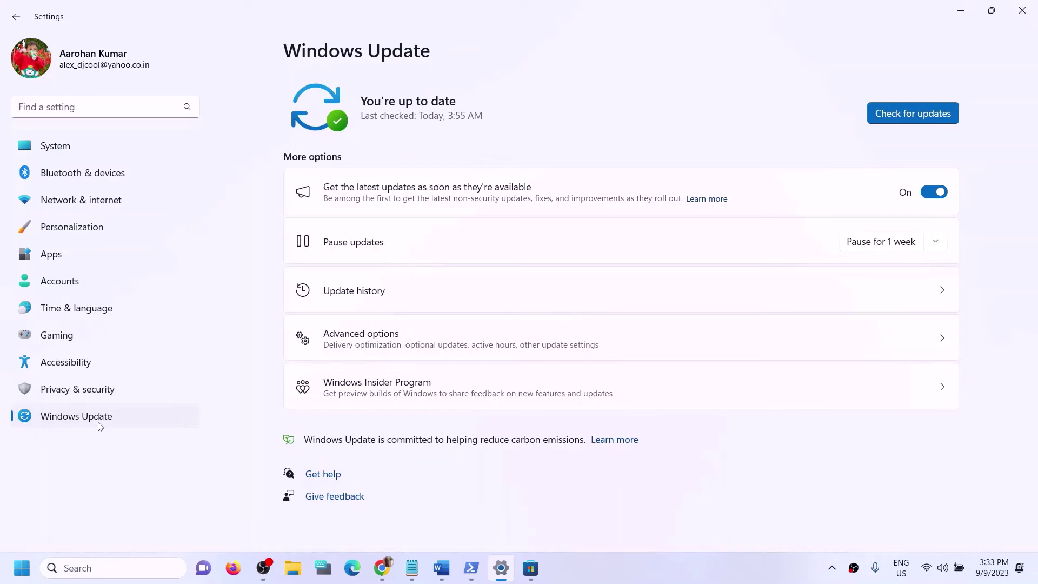
left_click(914, 114)
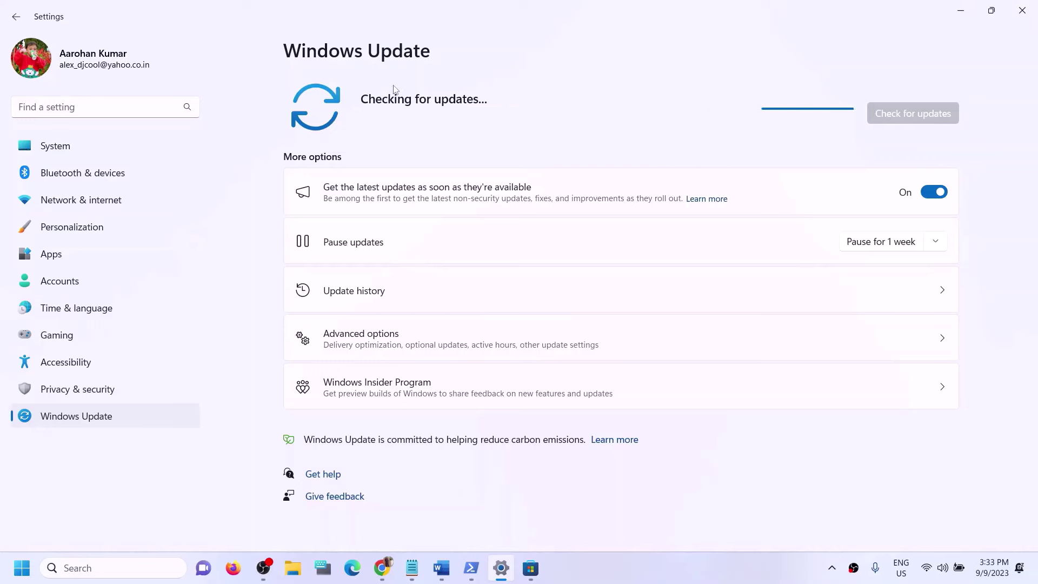
left_click(22, 568)
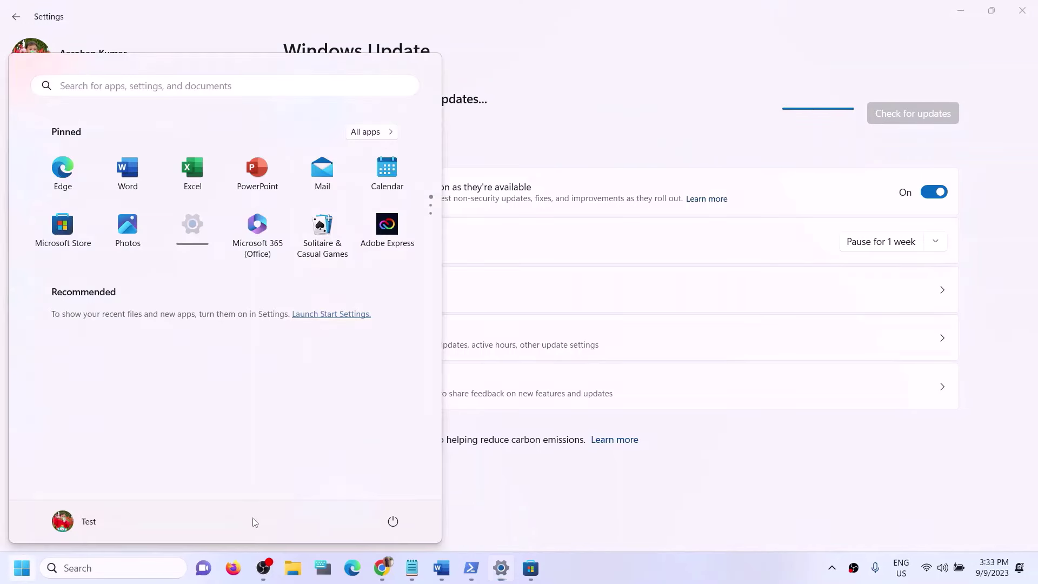
left_click(393, 522)
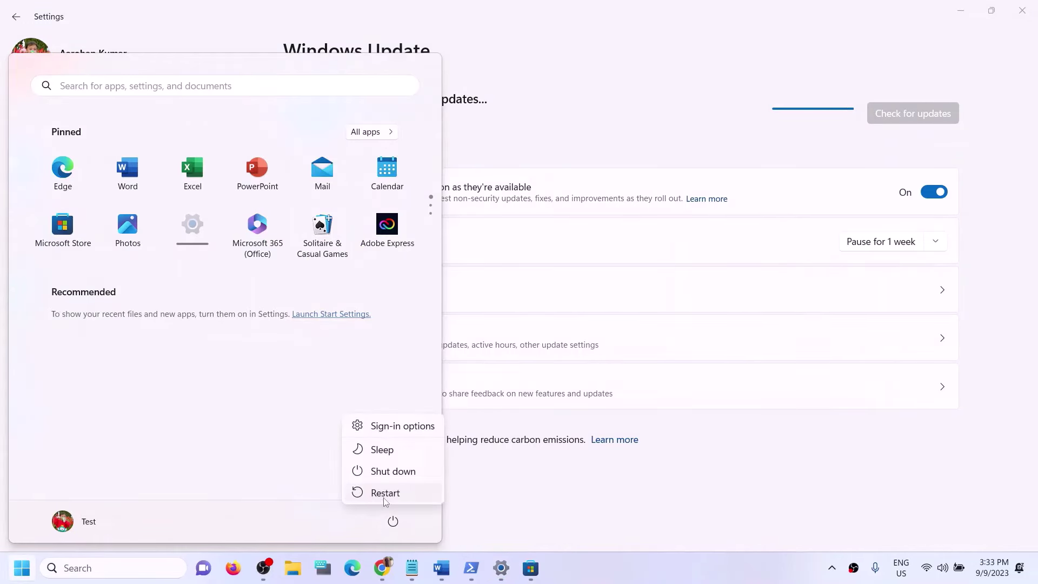
left_click(665, 65)
left_click(665, 65)
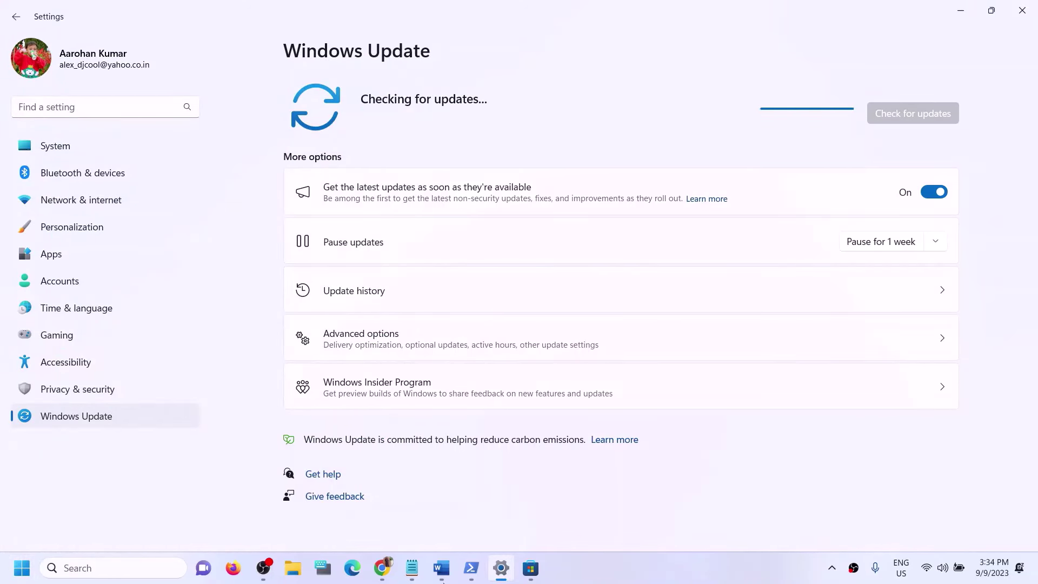
Step: Copy the WSRESET command from step 11 of the Word notes and run it through Windows search
left_click(441, 576)
scroll(389, 294, "down", 2)
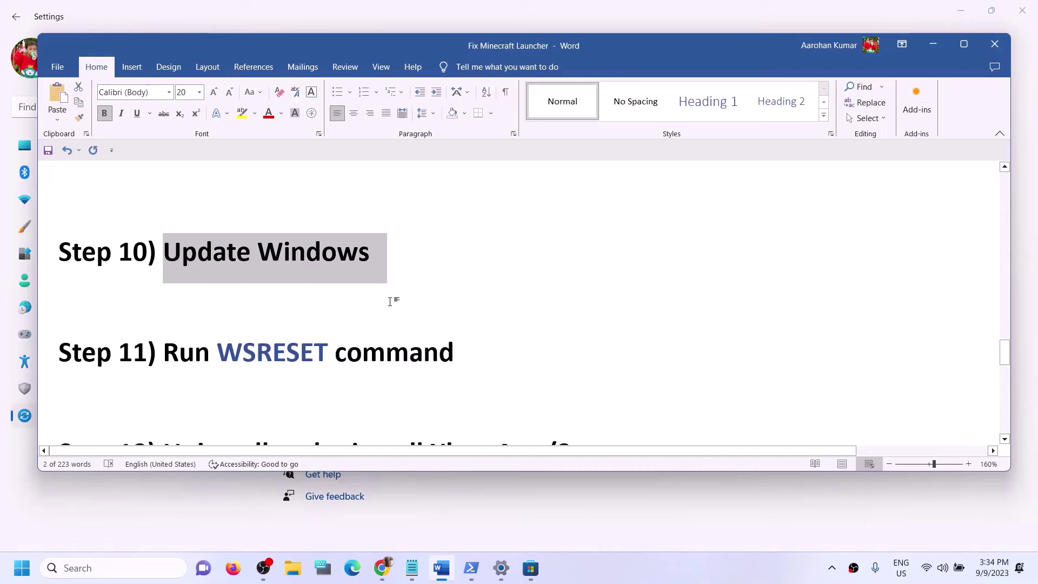
double_click(298, 356)
key("ctrl+c")
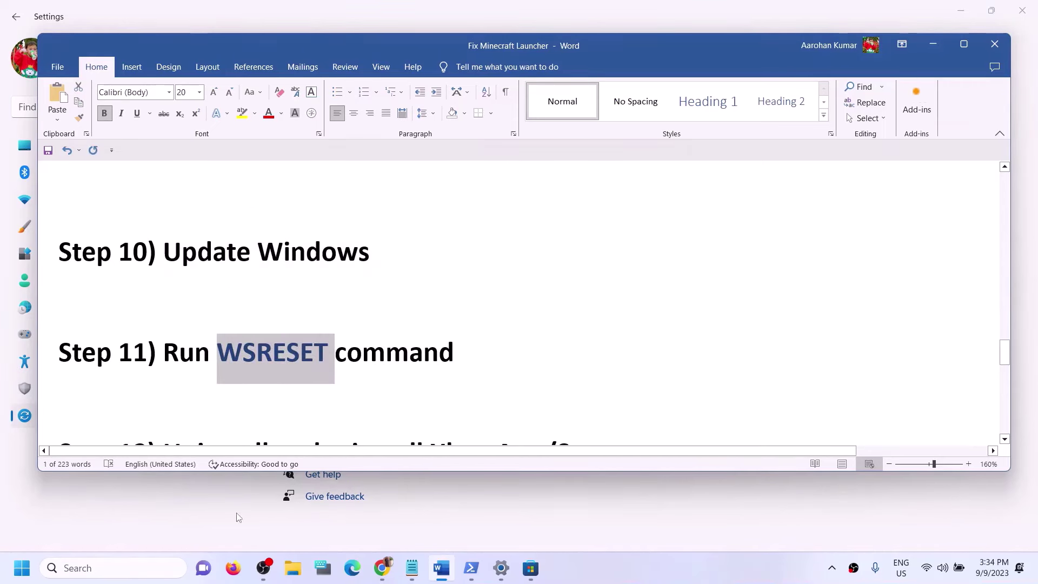
left_click(147, 575)
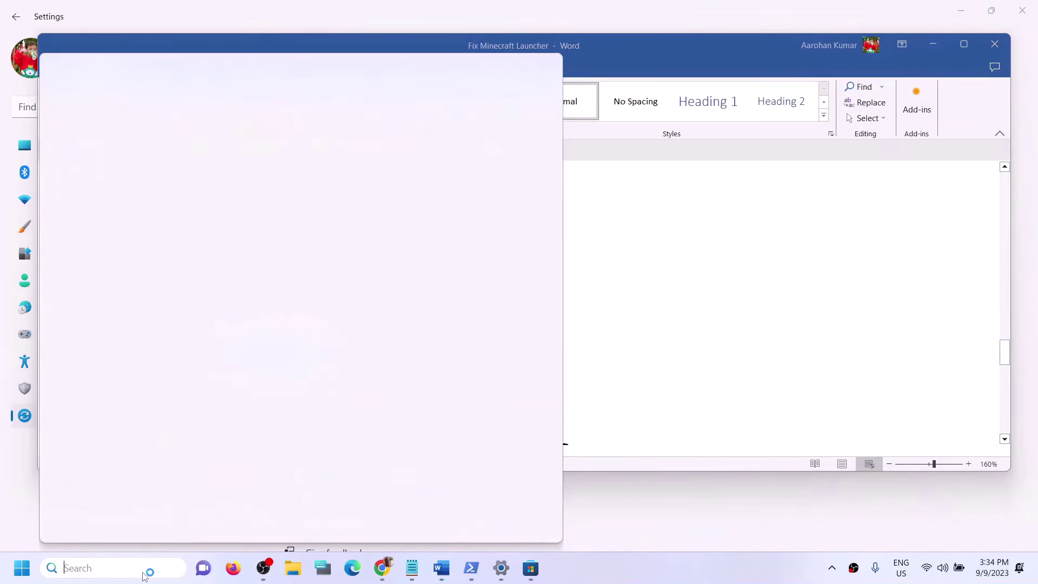
key("ctrl+v")
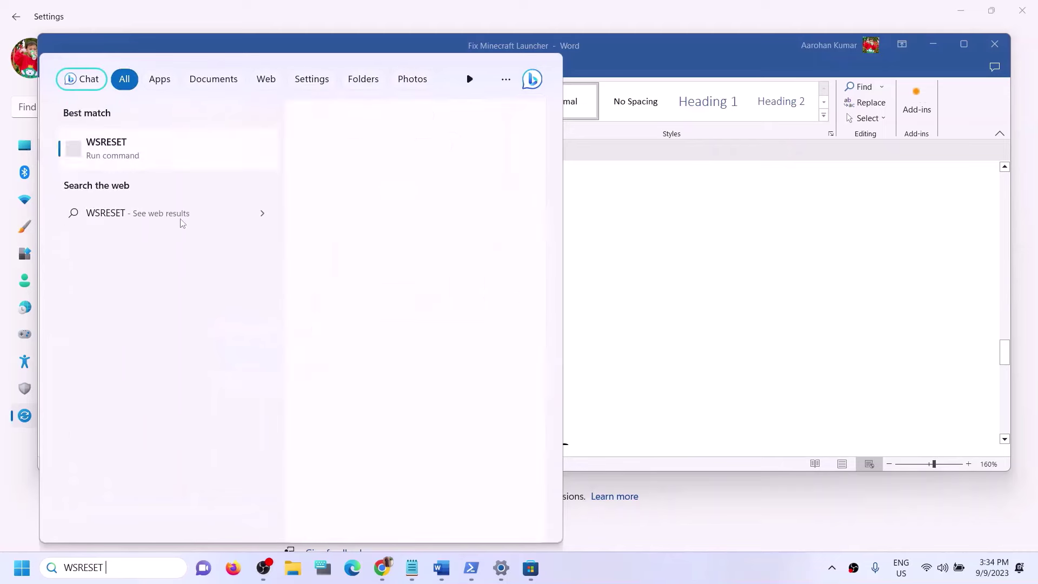
left_click(124, 157)
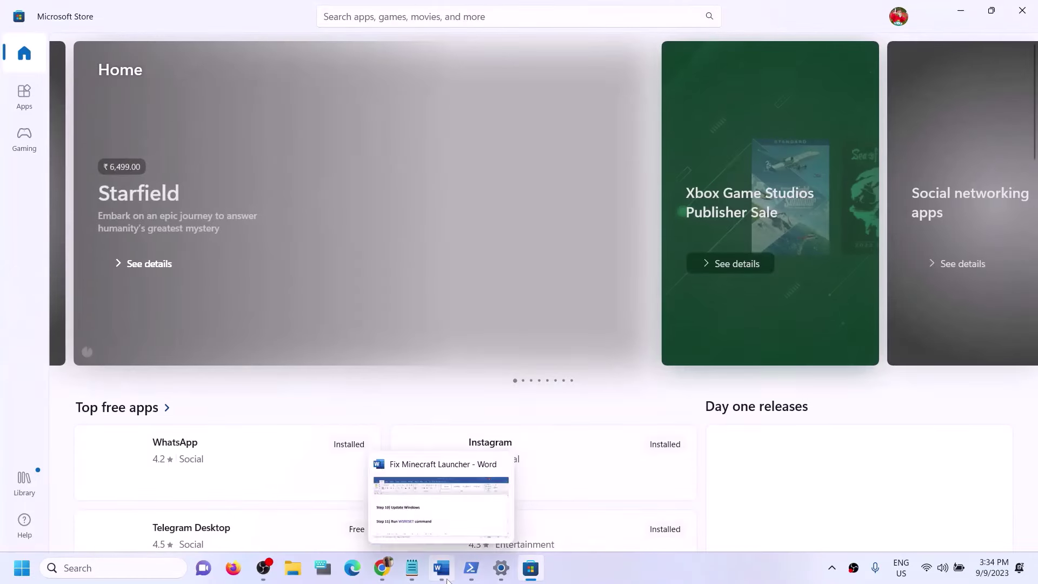
Step: Consult step 12 of the Word notes on reinstalling Xbox App/Store, find the Xbox app through Windows search and uninstall it
left_click(447, 580)
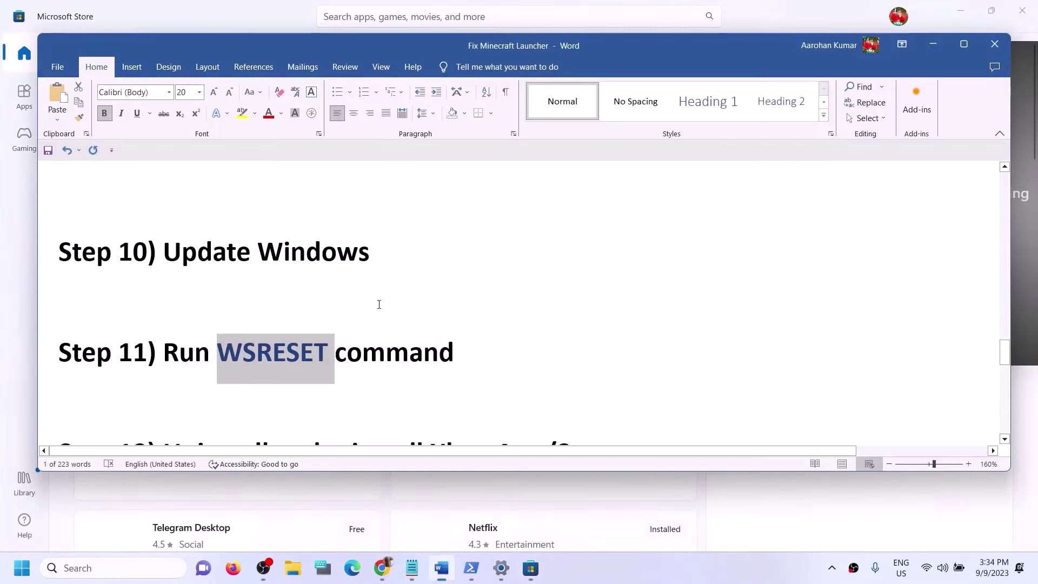
scroll(269, 349, "down", 3)
scroll(270, 349, "up", 1)
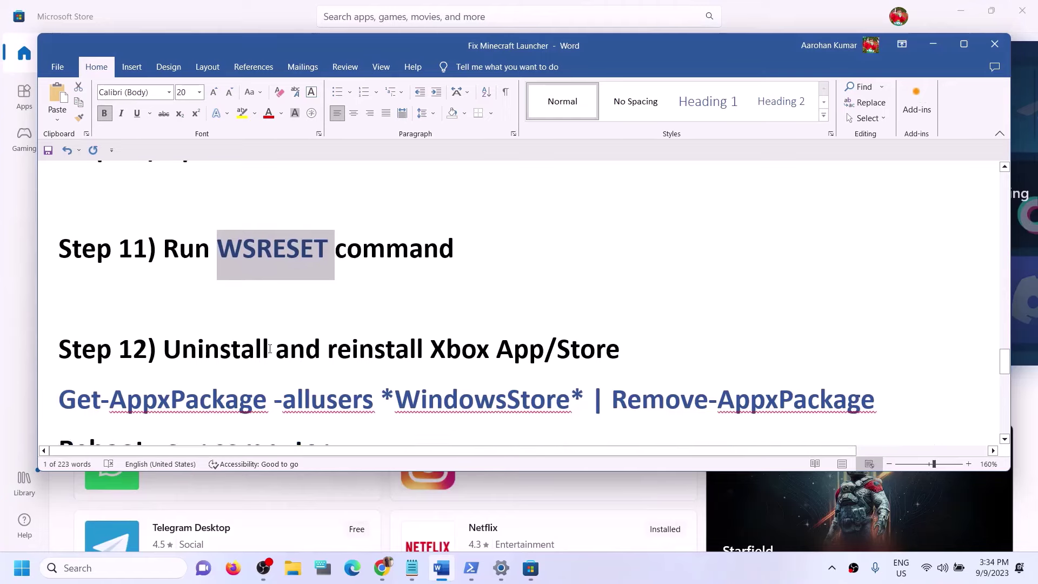
scroll(378, 270, "down", 4)
scroll(531, 192, "up", 1)
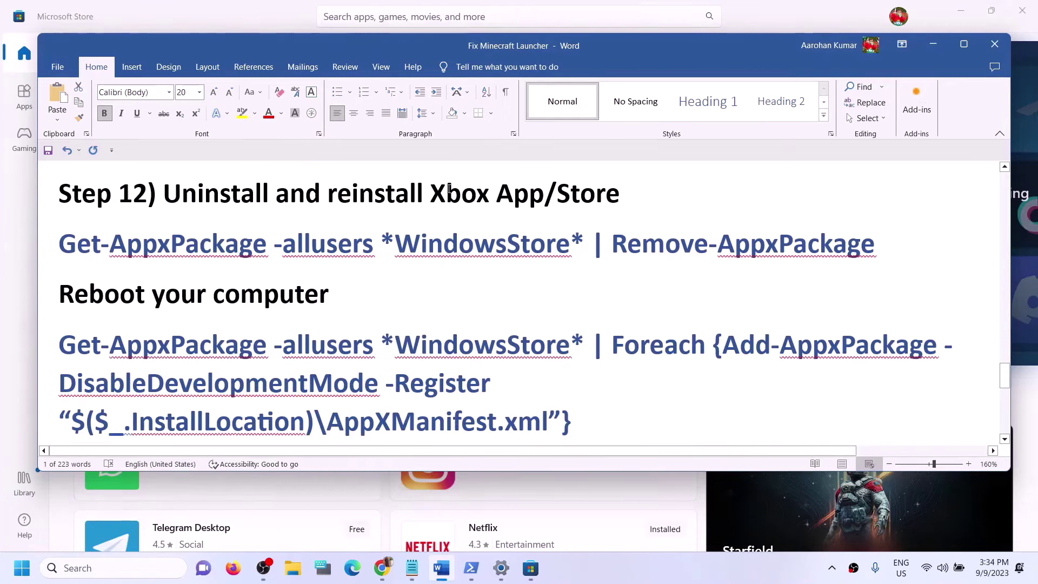
left_click_drag(430, 193, 655, 191)
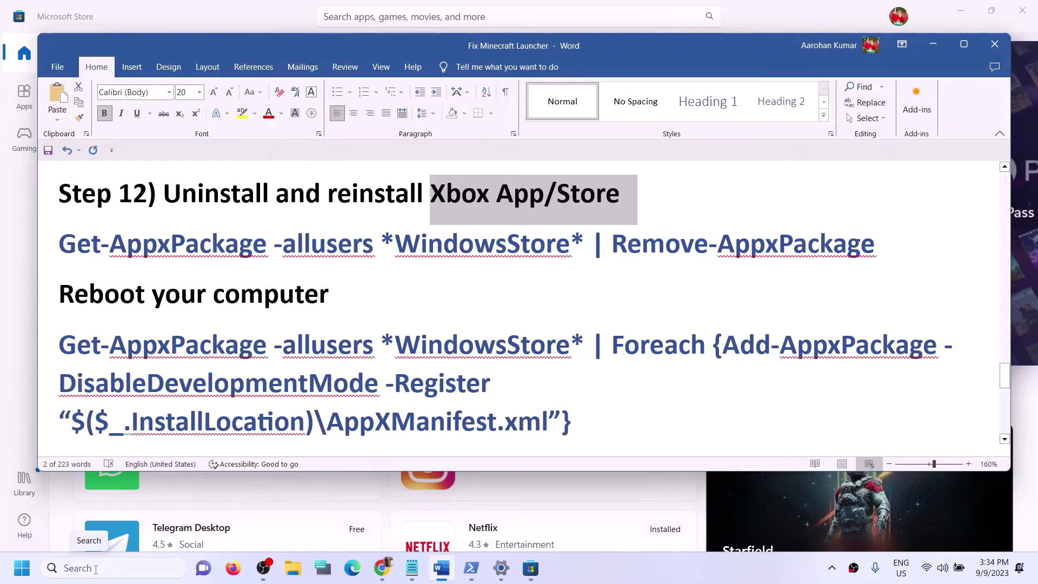
left_click(95, 568)
type("xbo")
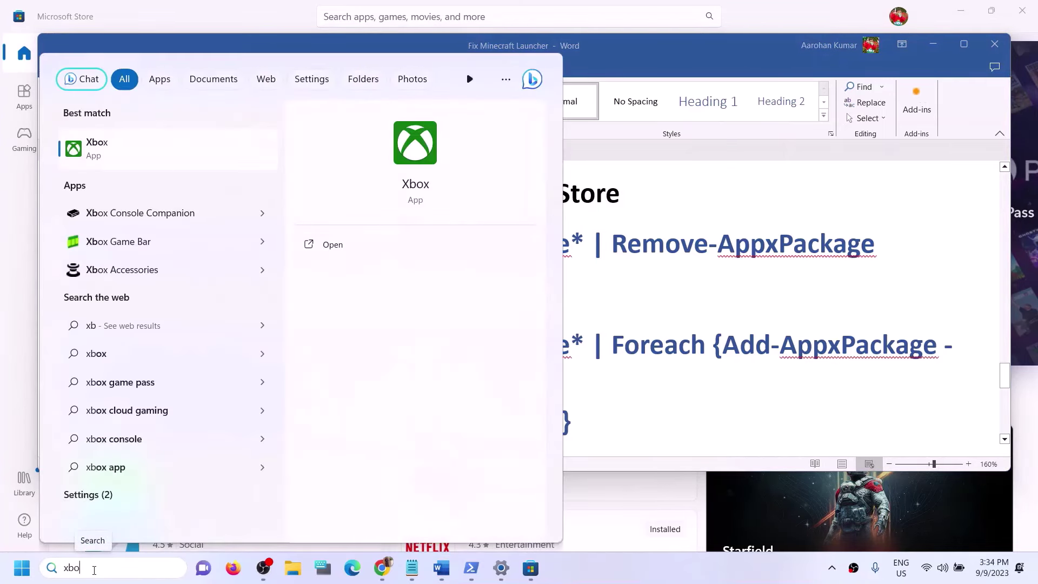
type("x")
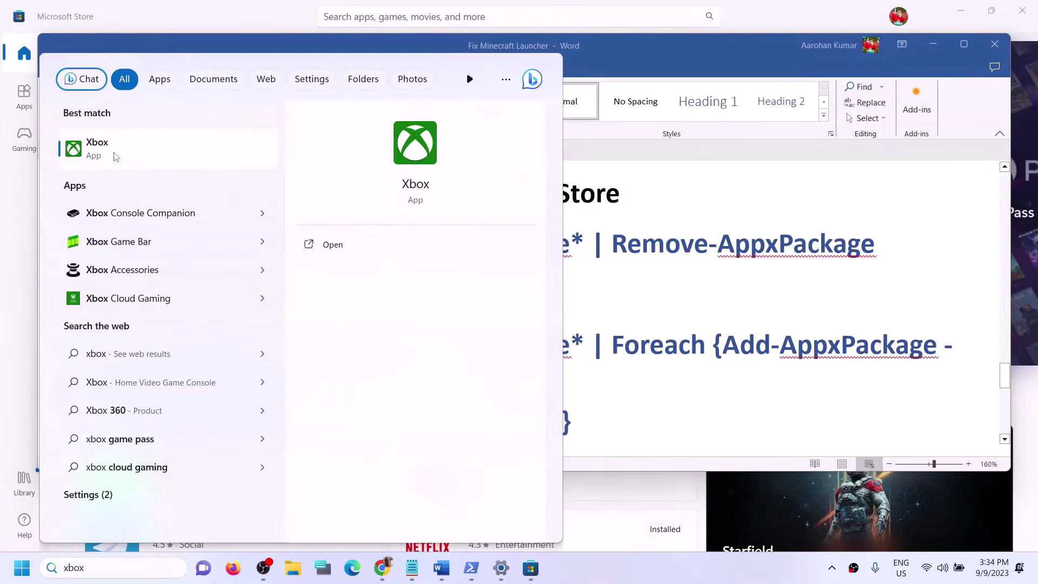
right_click(112, 153)
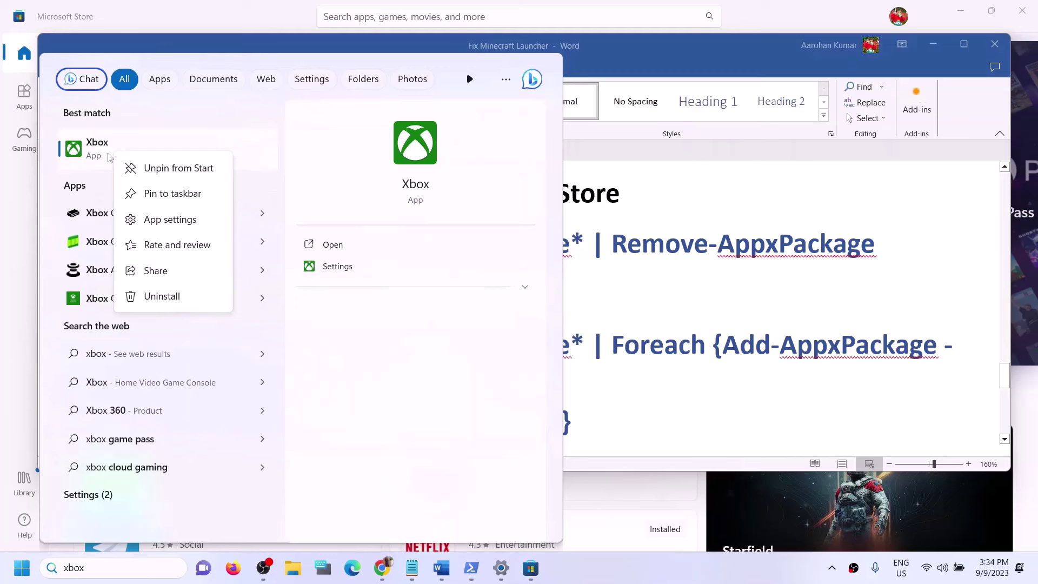
left_click(171, 306)
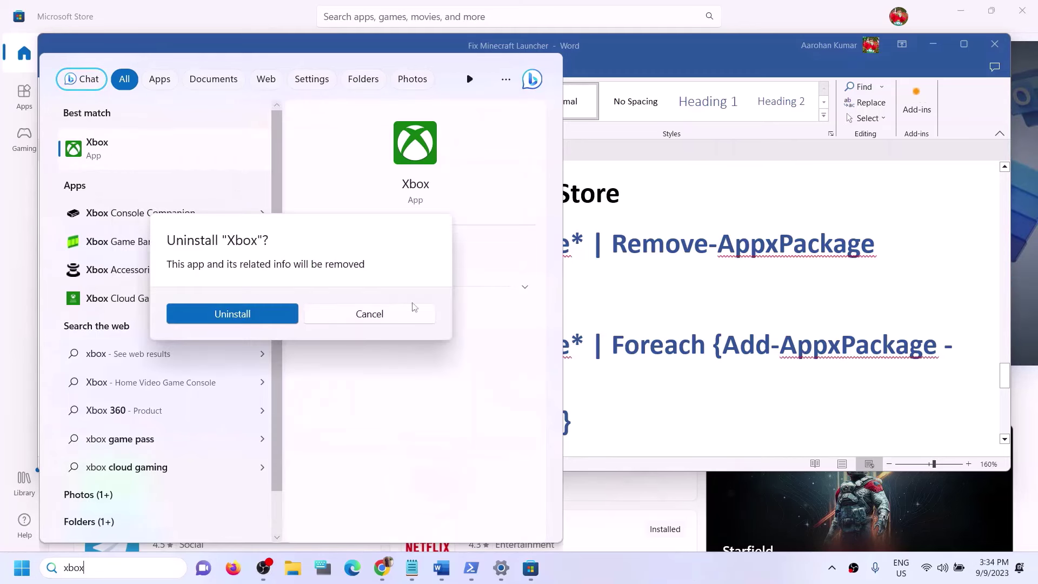
left_click(233, 321)
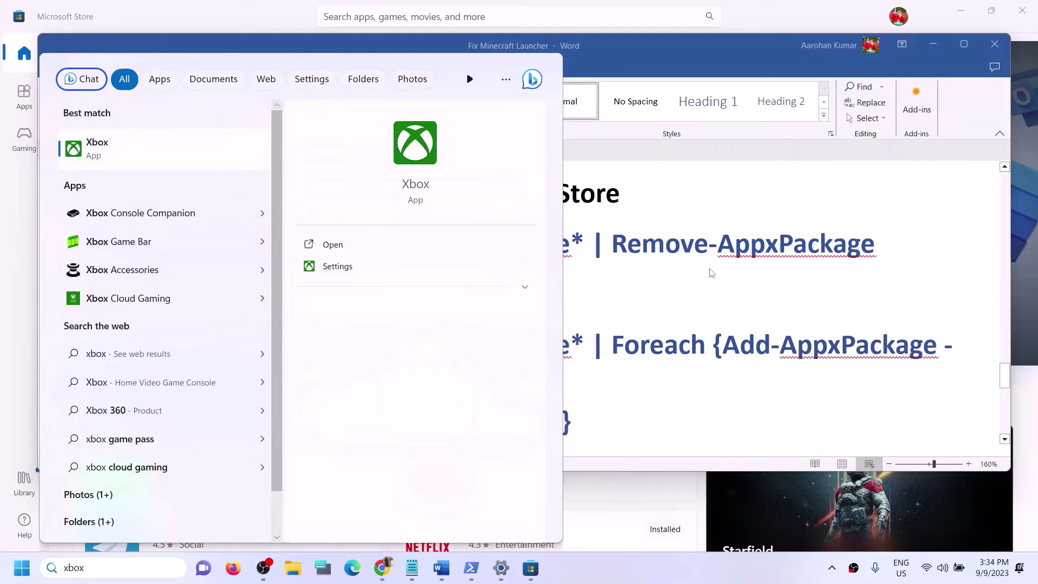
Step: Copy the Get-AppxPackage -allusers *WindowsStore* | Remove-AppxPackage command under Step 12 of the Word document
key("Escape")
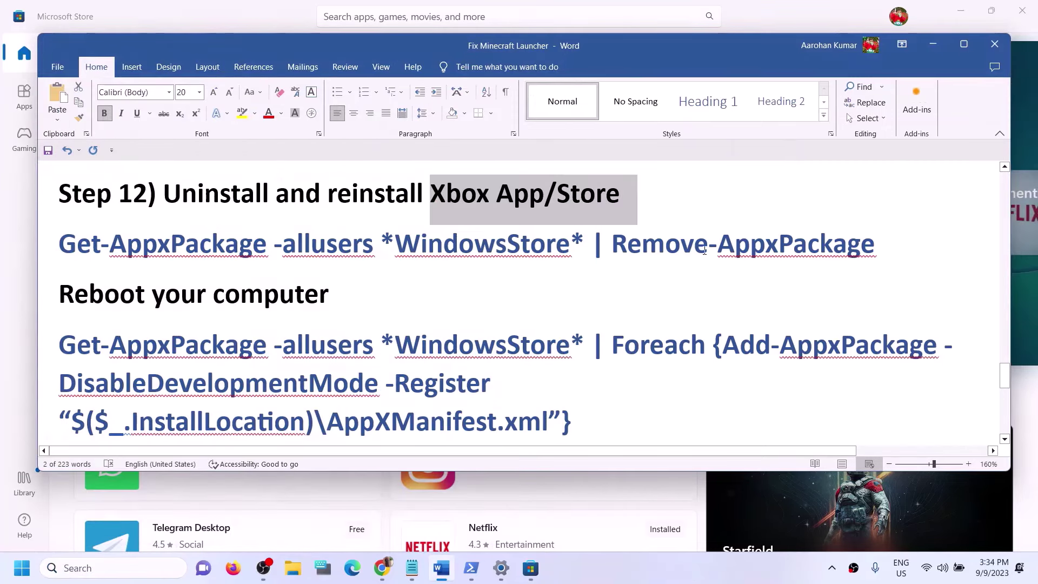
left_click(548, 201)
left_click_drag(630, 196, 557, 196)
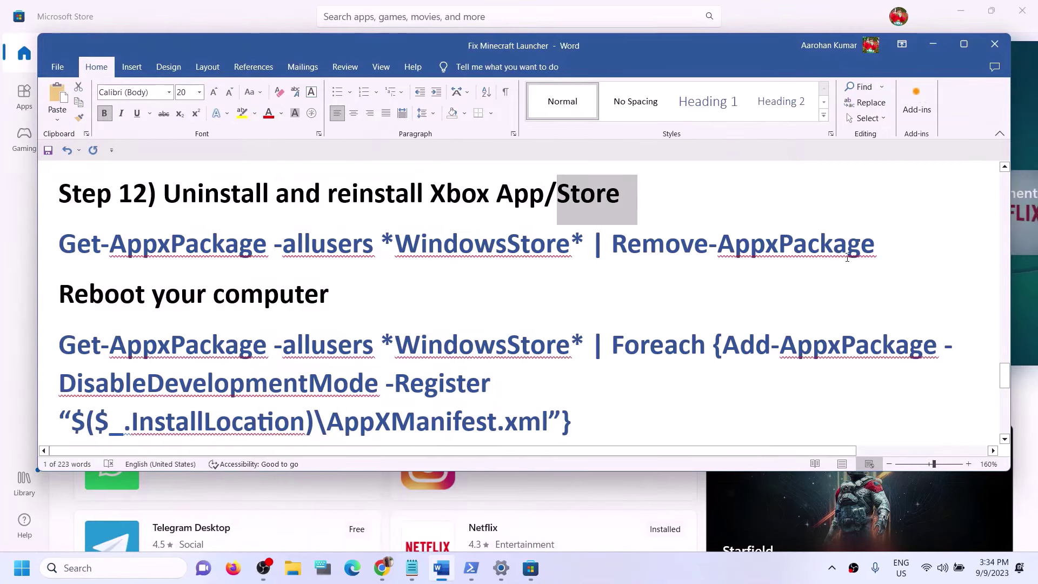
left_click_drag(891, 253, 112, 254)
right_click(112, 254)
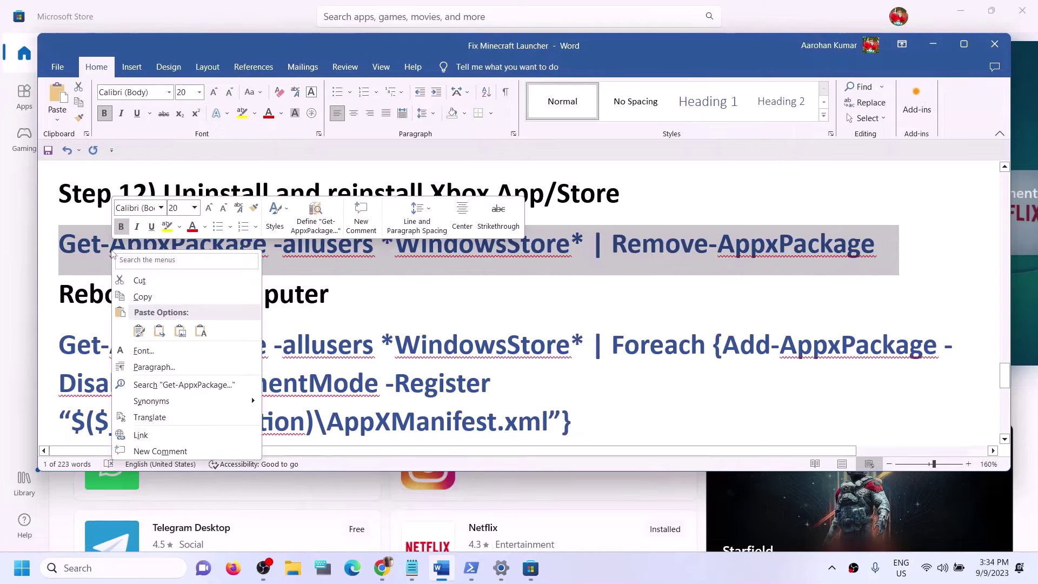
left_click(155, 290)
Step: Search Windows for powershell, run Windows PowerShell as administrator and allow it to make changes to the device
left_click(128, 574)
type("p")
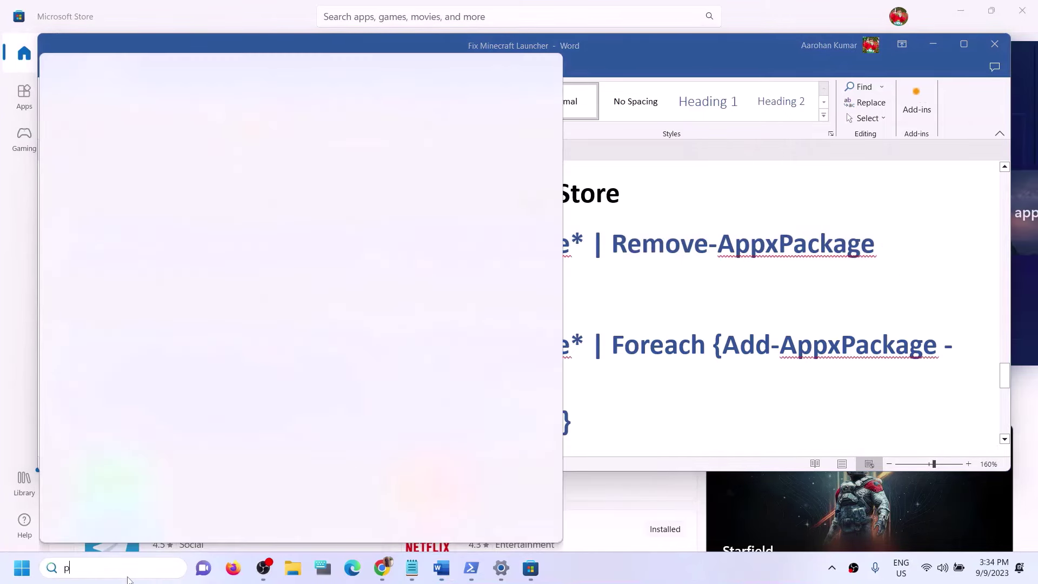
type("owersh")
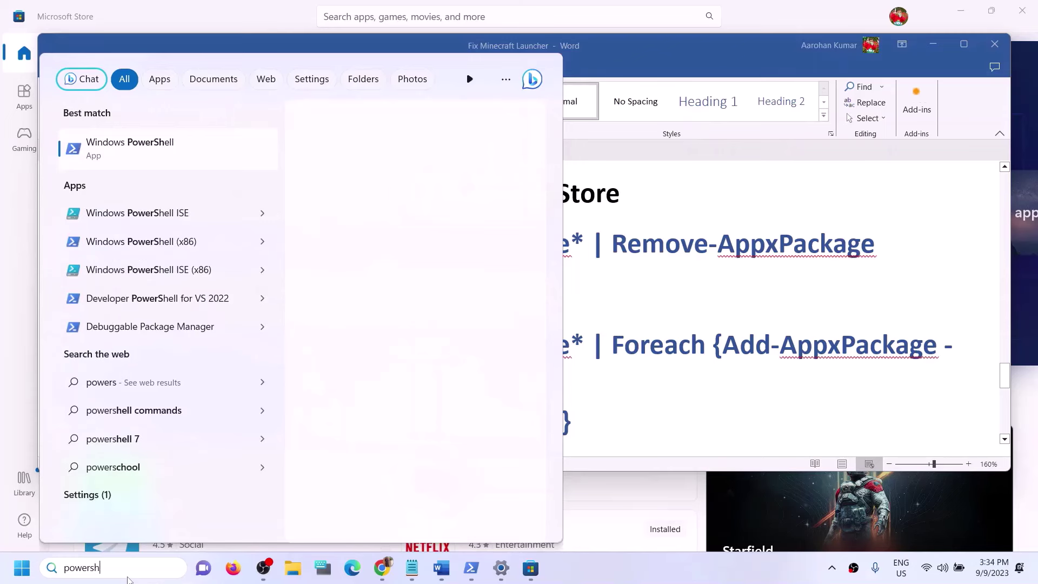
type("ell")
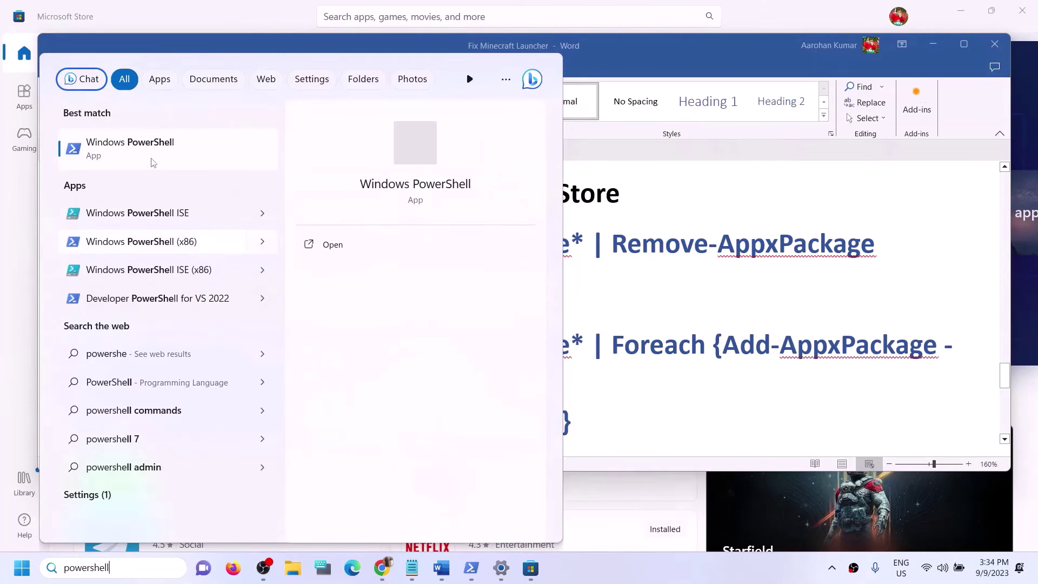
right_click(190, 155)
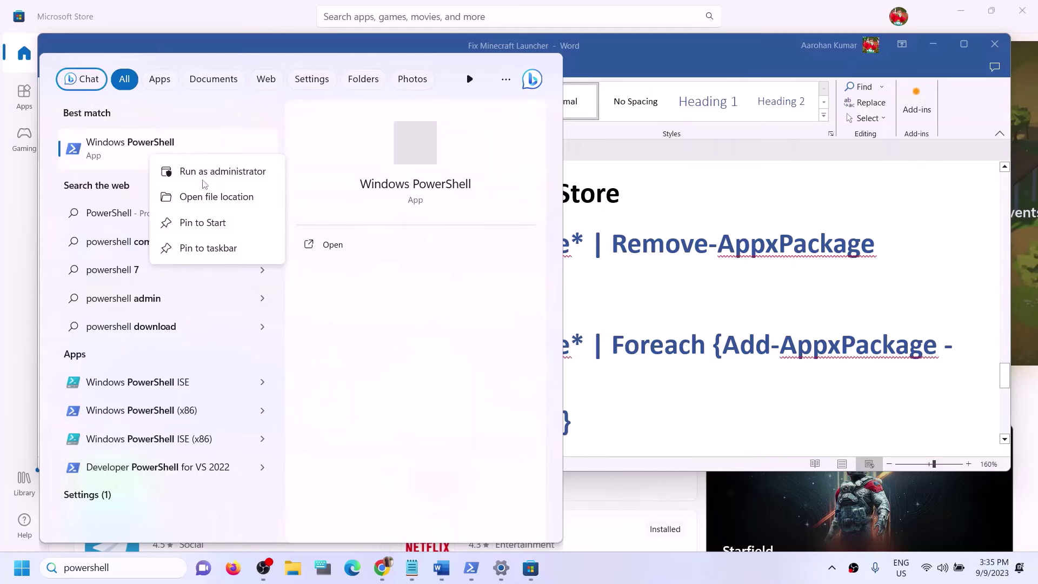
key("Escape")
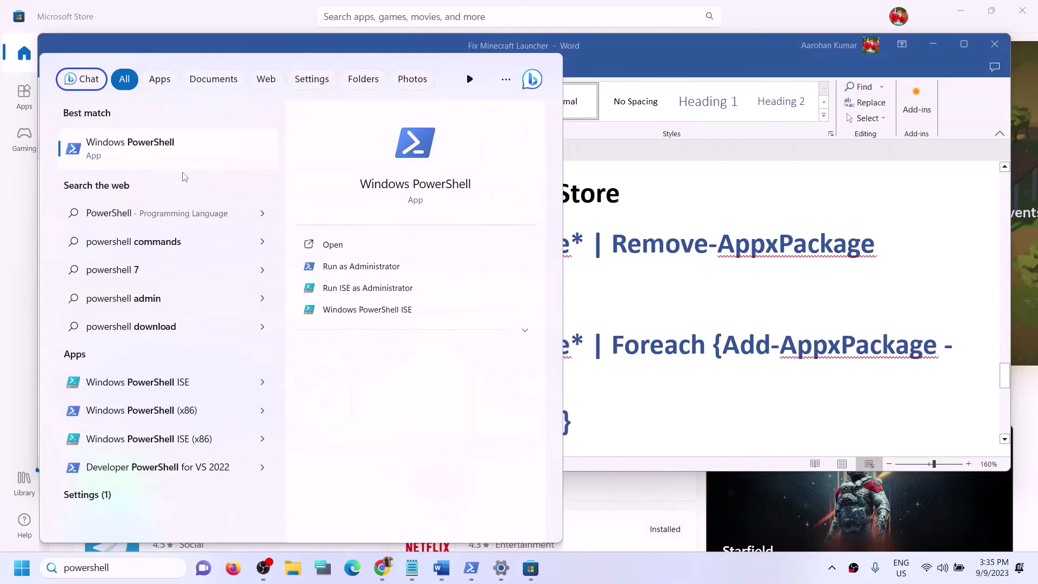
right_click(184, 177)
left_click(190, 176)
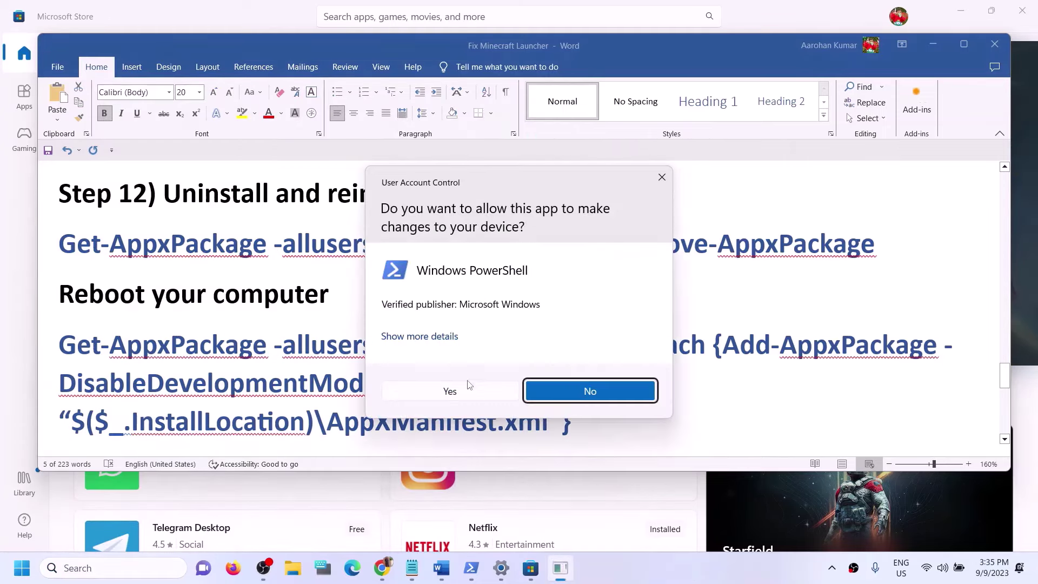
left_click(468, 387)
triple_click(486, 244)
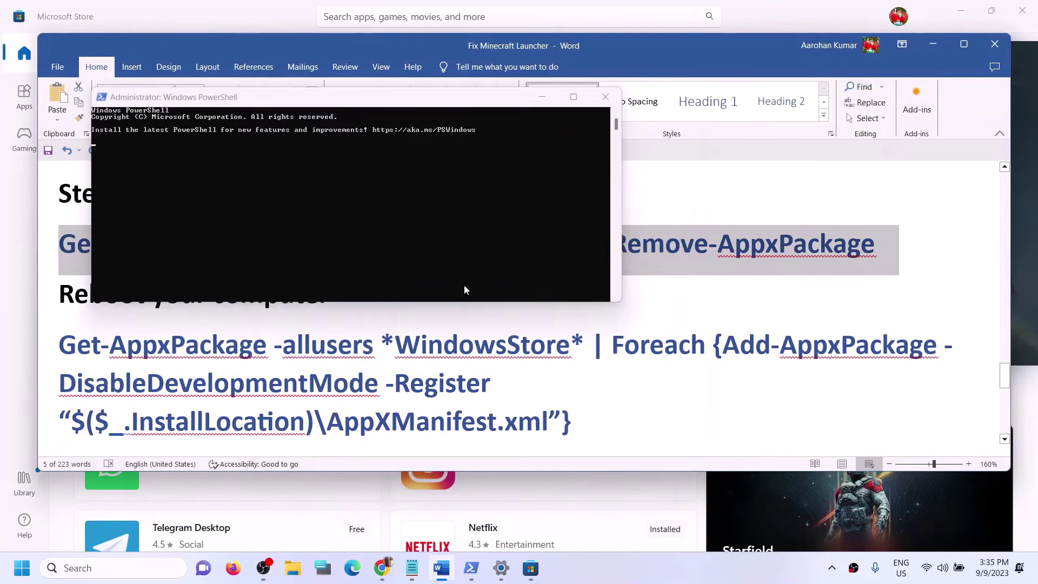
key("ctrl+v")
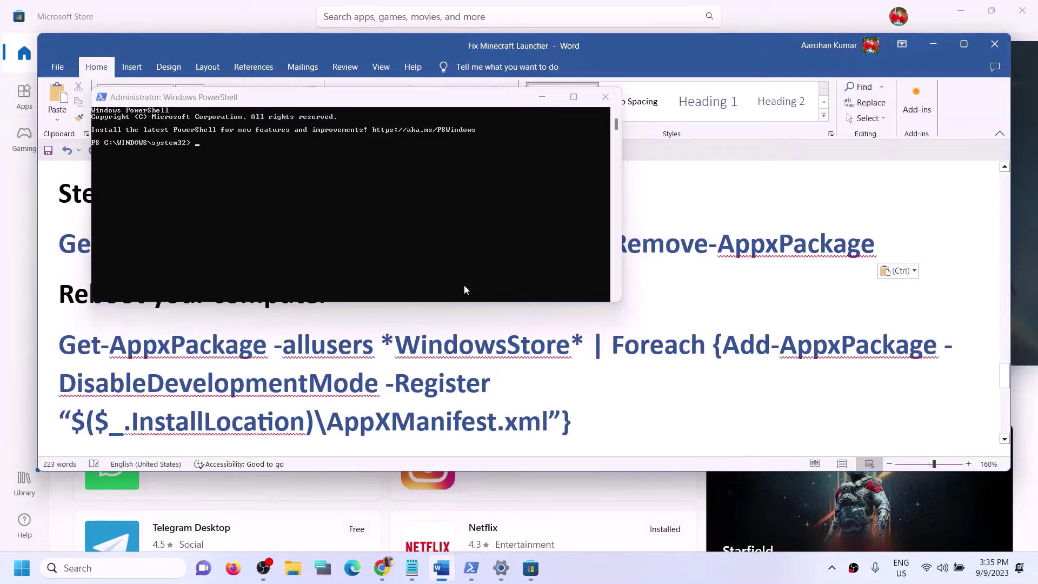
left_click(458, 345)
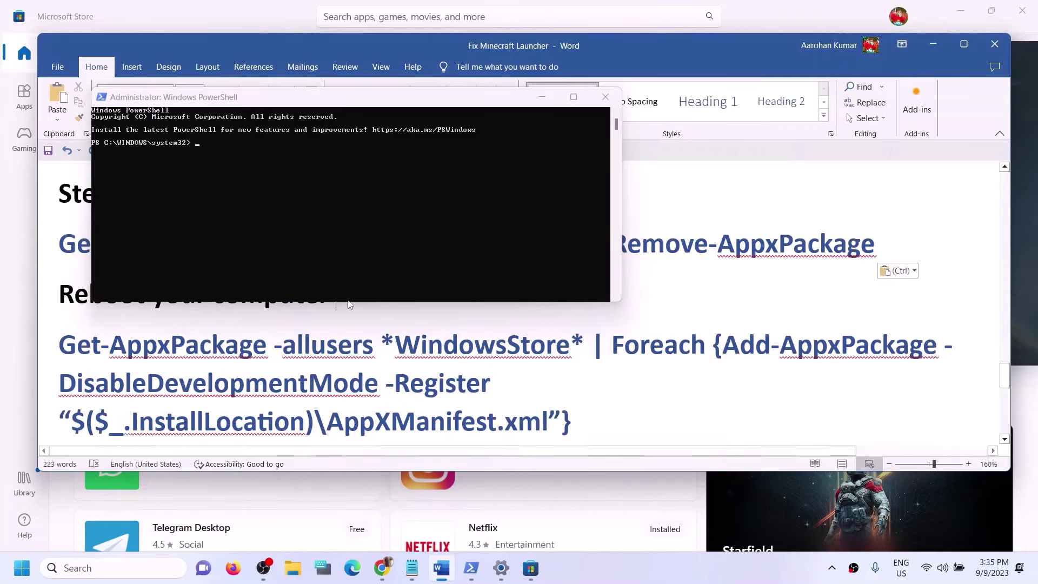
left_click(552, 103)
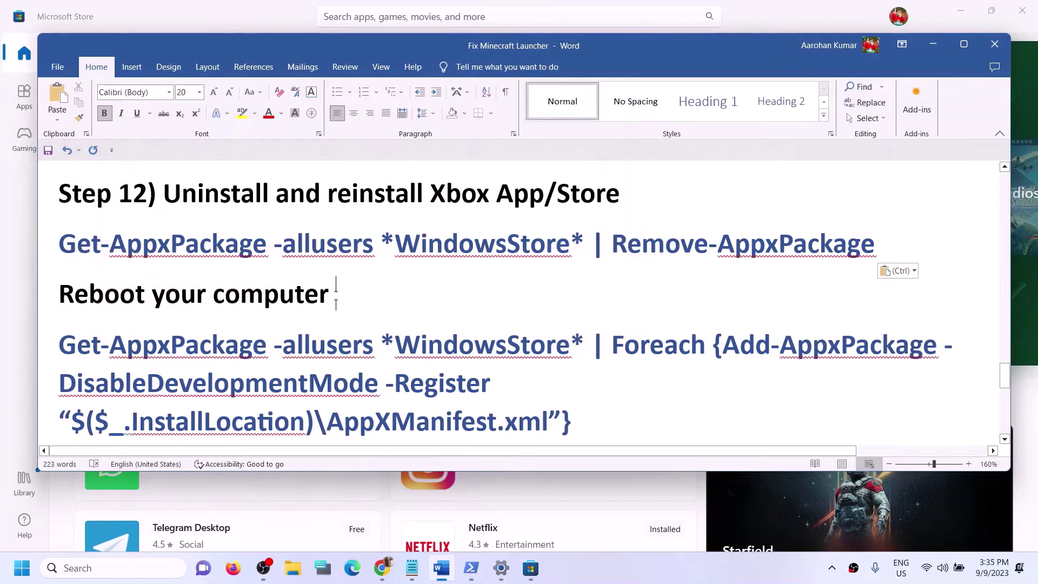
Step: Copy the WindowsStore Remove-AppxPackage command from the document again and run it in the newest administrator PowerShell window
left_click_drag(871, 242, 81, 237)
right_click(80, 234)
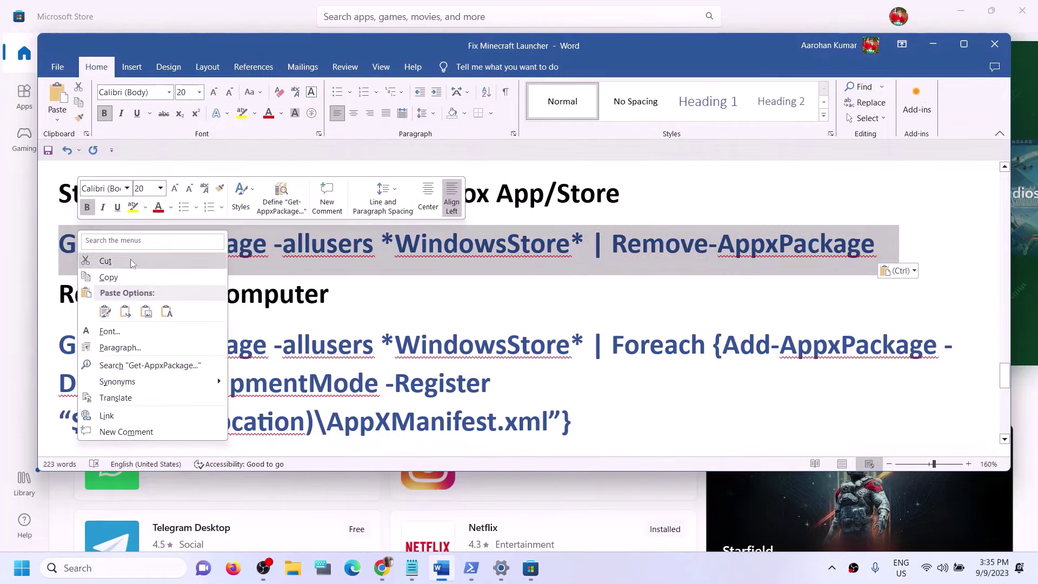
left_click(107, 277)
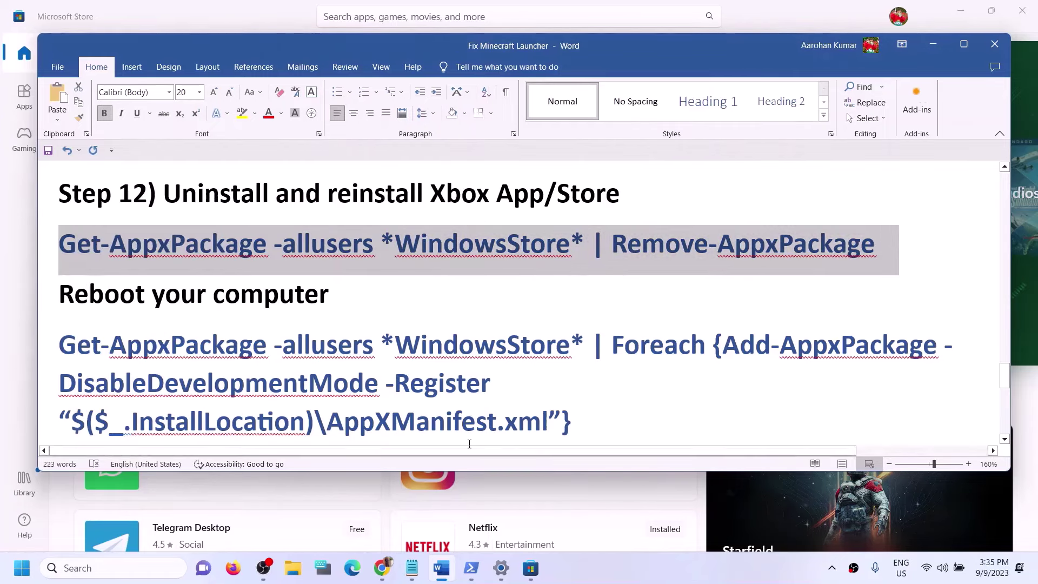
left_click(470, 569)
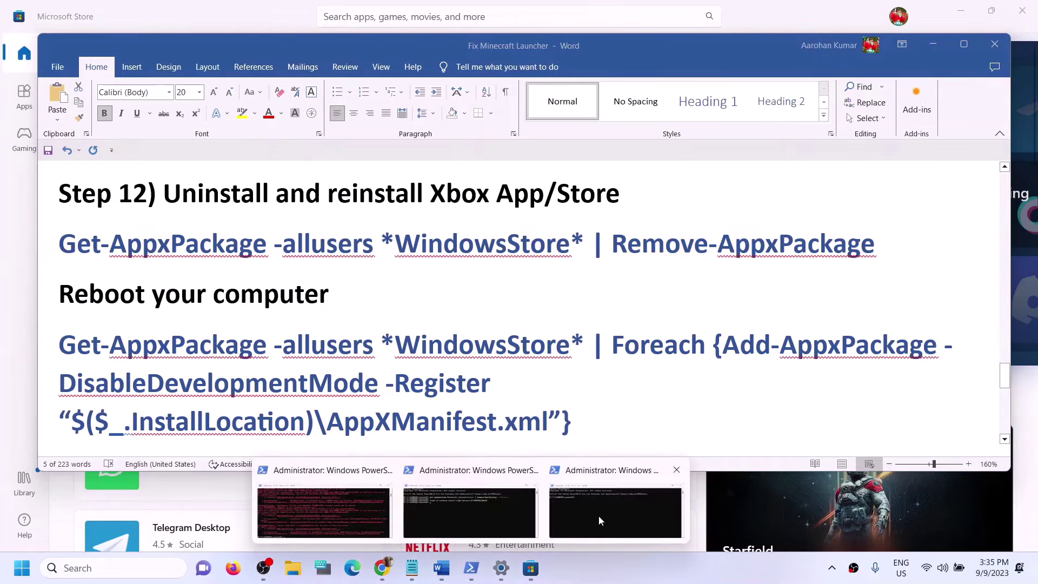
left_click(598, 514)
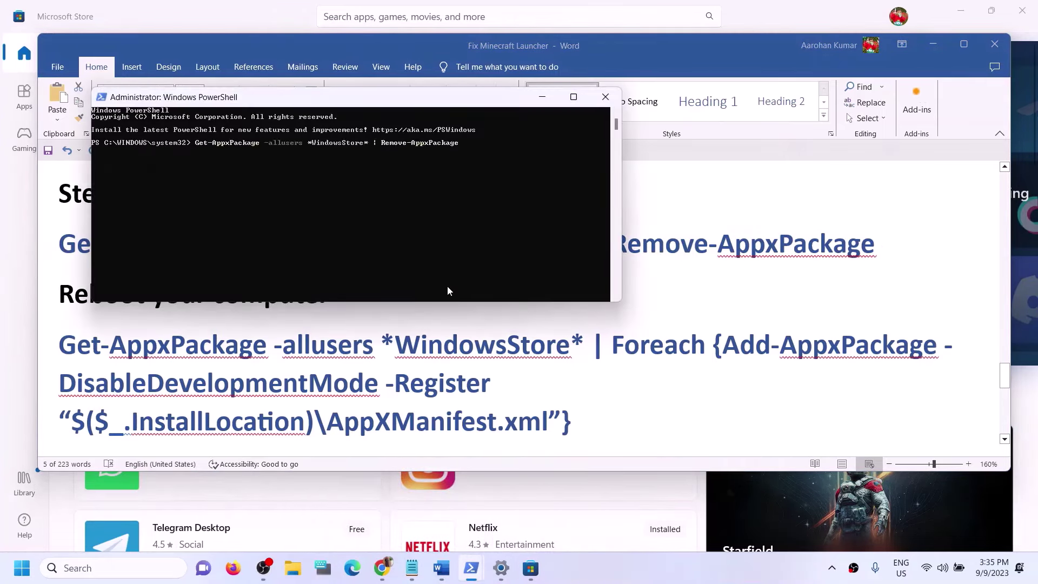
key("Return")
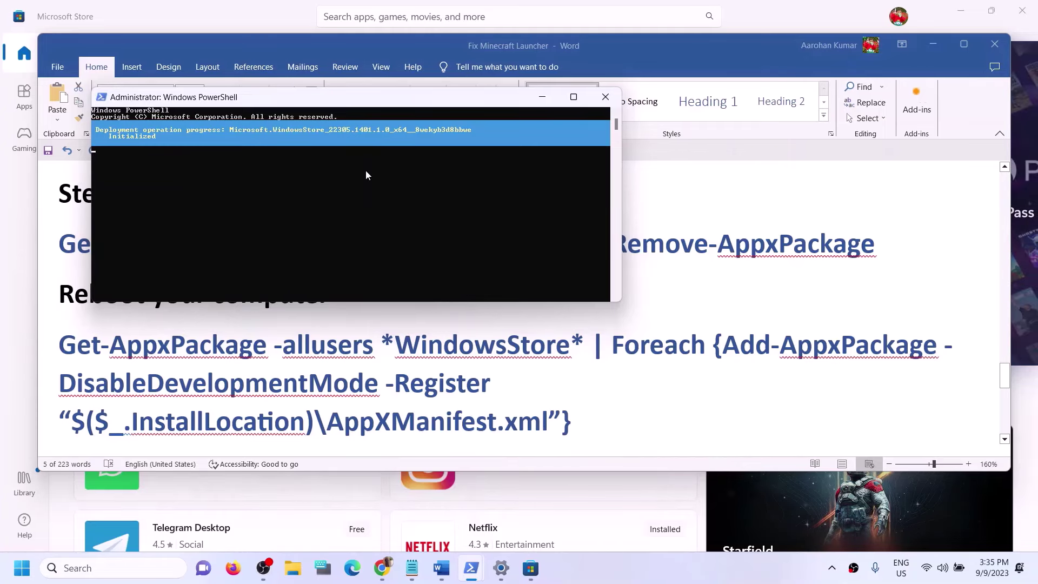
Step: Search Windows for store to check whether the Microsoft Store app is still installed
left_click(105, 566)
type("sto")
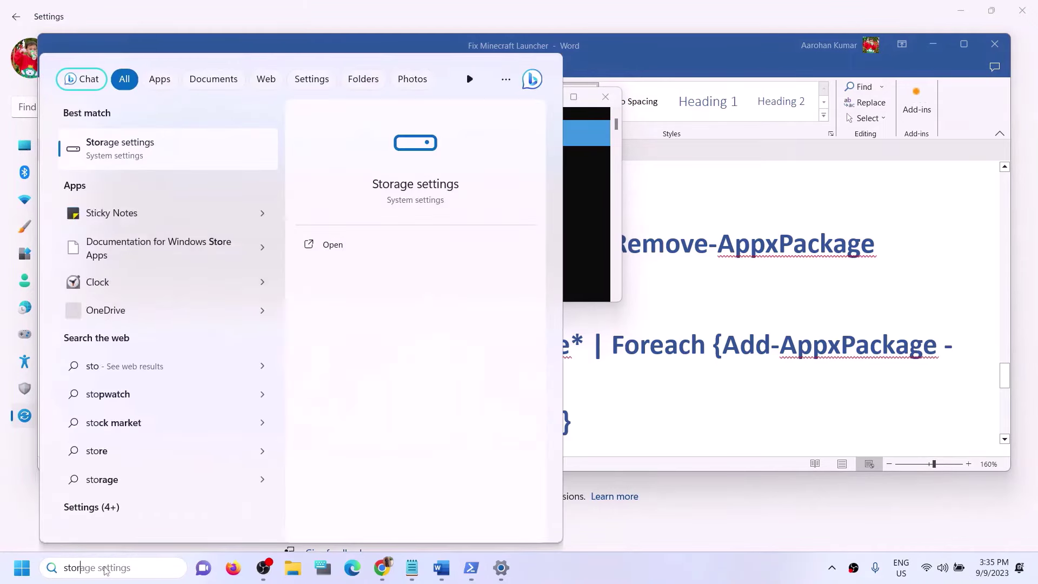
type("re")
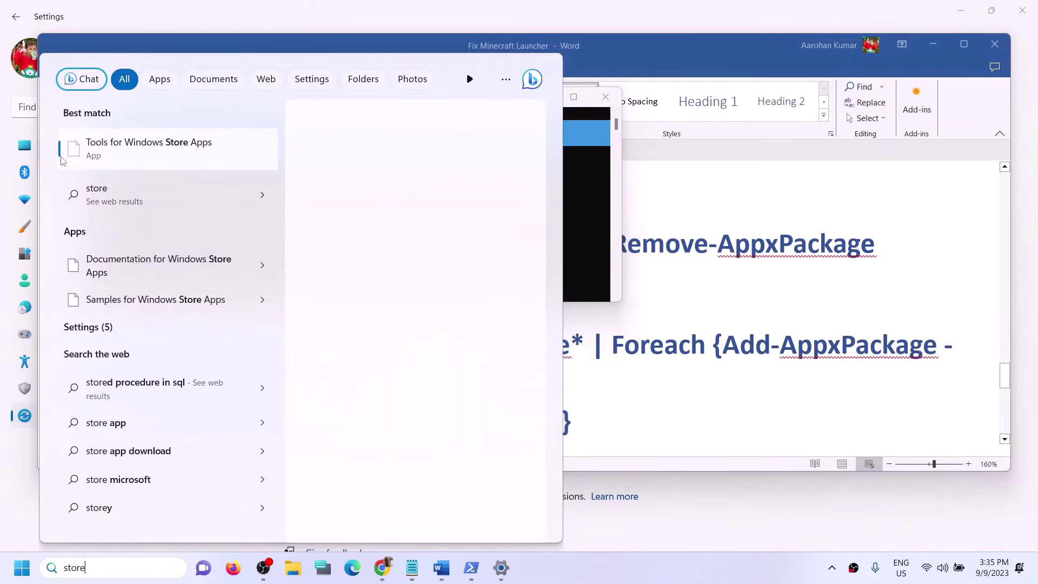
key("Escape")
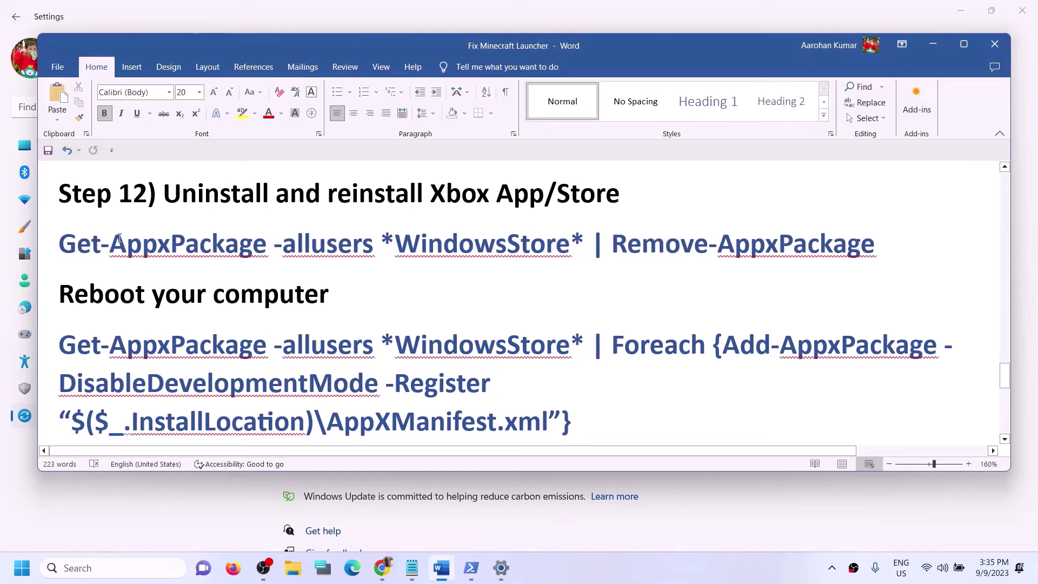
Step: Look at the computer's power options for rebooting and dismiss them without choosing one
left_click_drag(109, 243, 378, 246)
key("super")
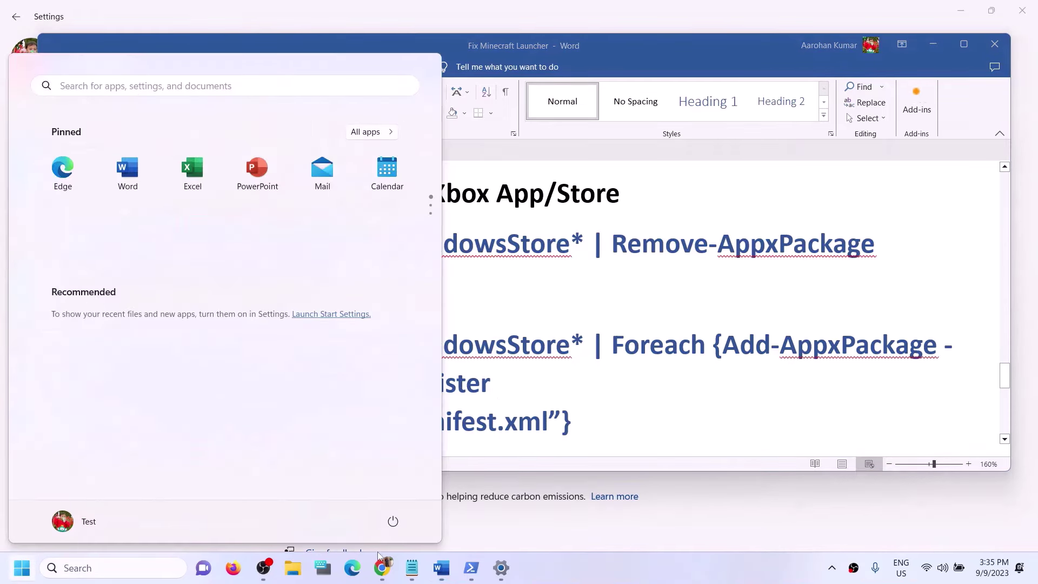
mouse_move(381, 565)
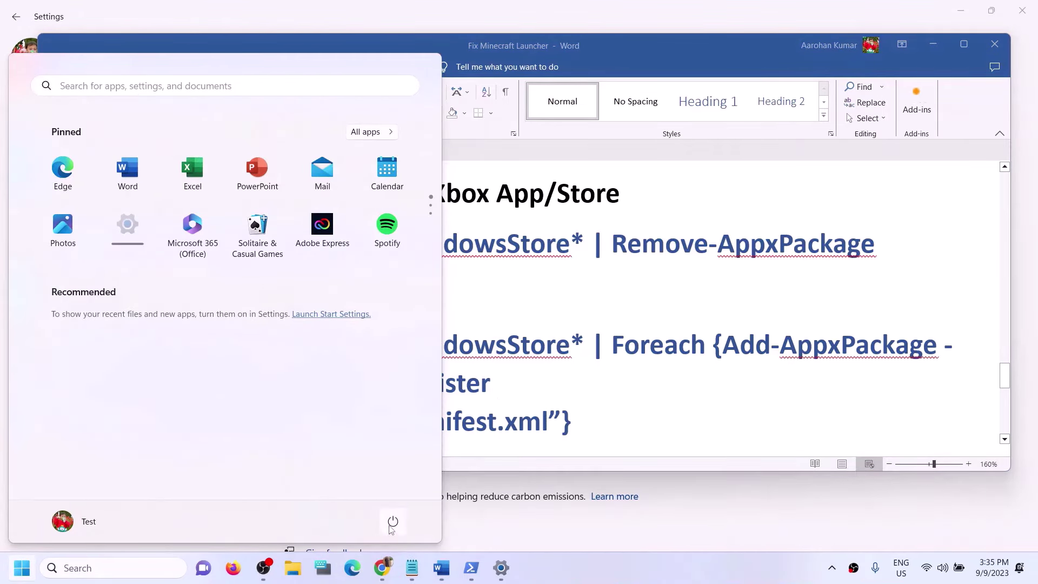
left_click(393, 521)
key("Escape")
key("Escape")
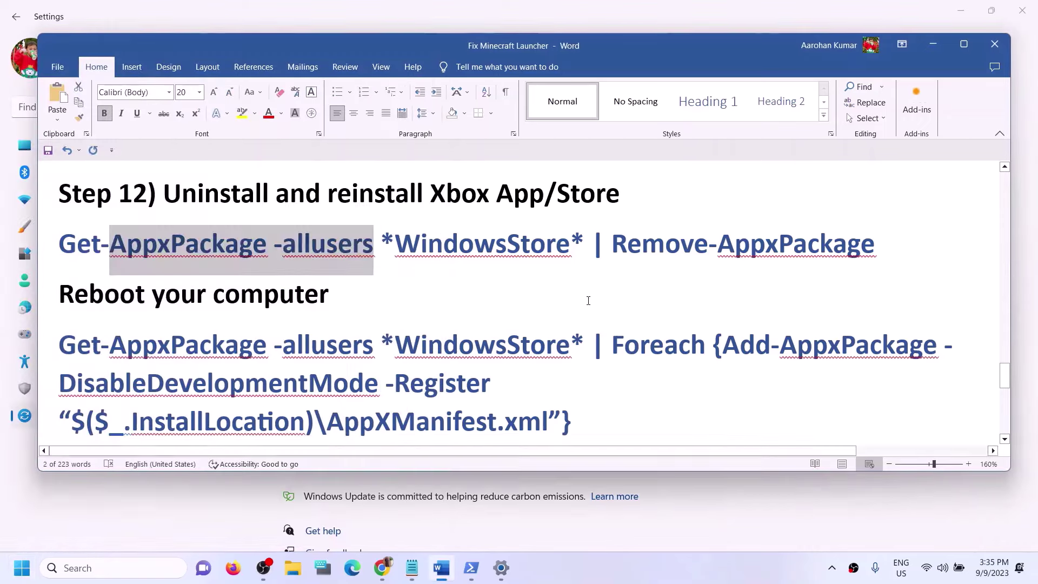
Step: Copy the whole Get-AppxPackage WindowsStore Foreach {Add-AppxPackage -DisableDevelopmentMode -Register ...} command below "Reboot your computer"
left_click(589, 296)
scroll(564, 407, "down", 1)
left_click_drag(573, 381, 103, 315)
right_click(103, 315)
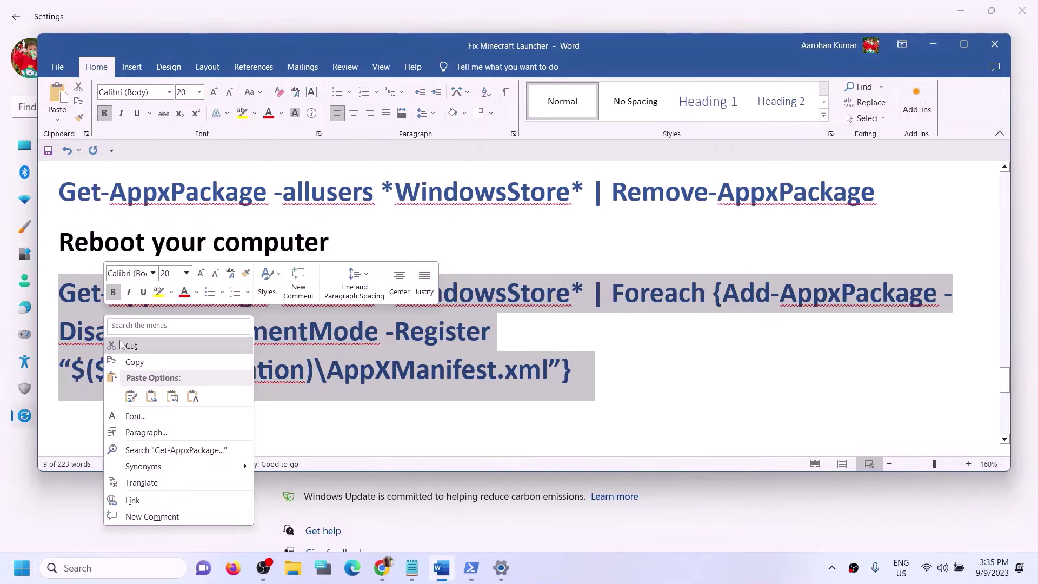
left_click(128, 363)
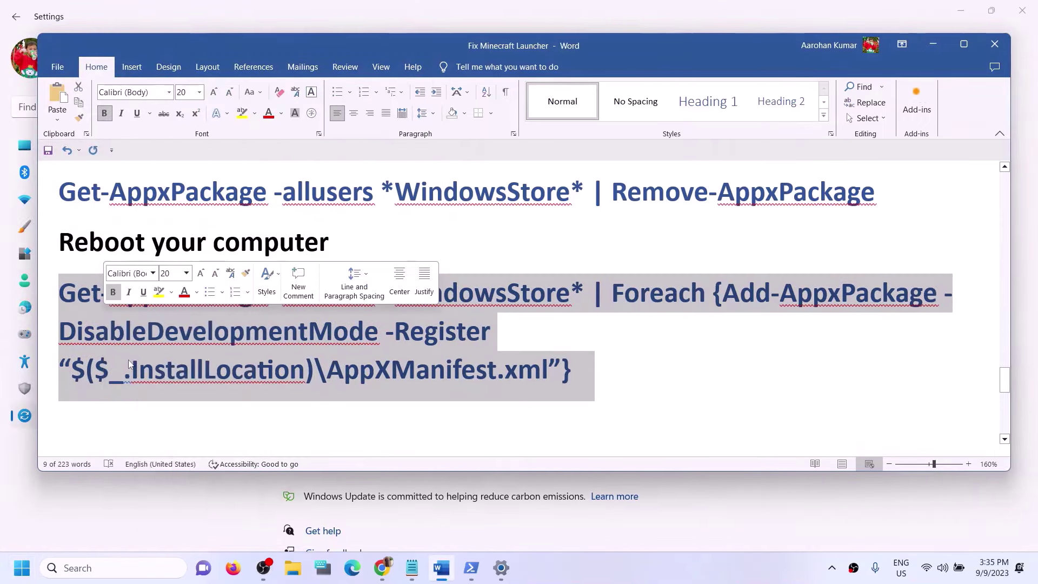
Step: Start another Windows PowerShell session as administrator and approve the User Account Control request
left_click(153, 571)
type("powershe")
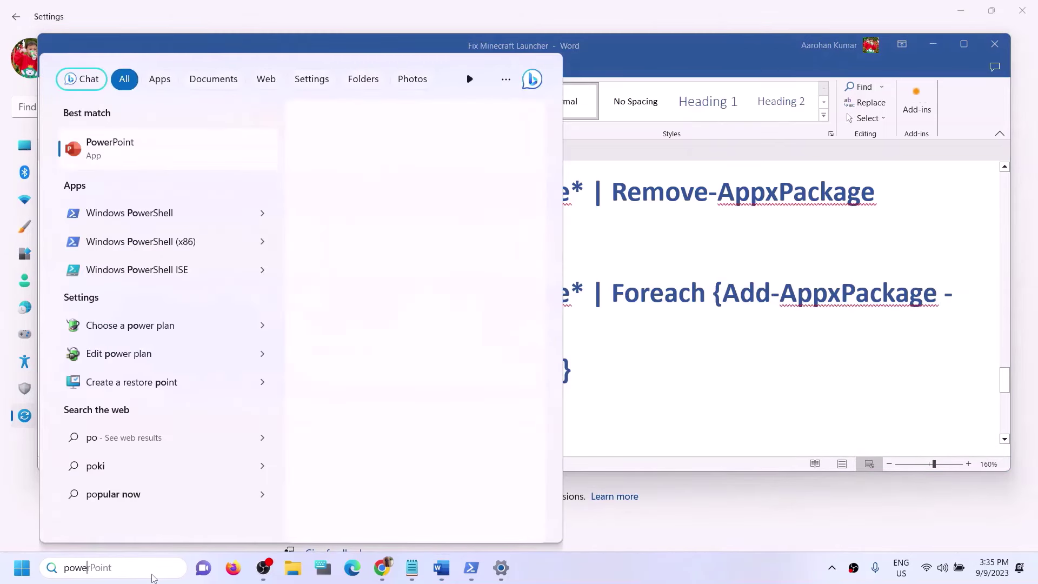
type("ll")
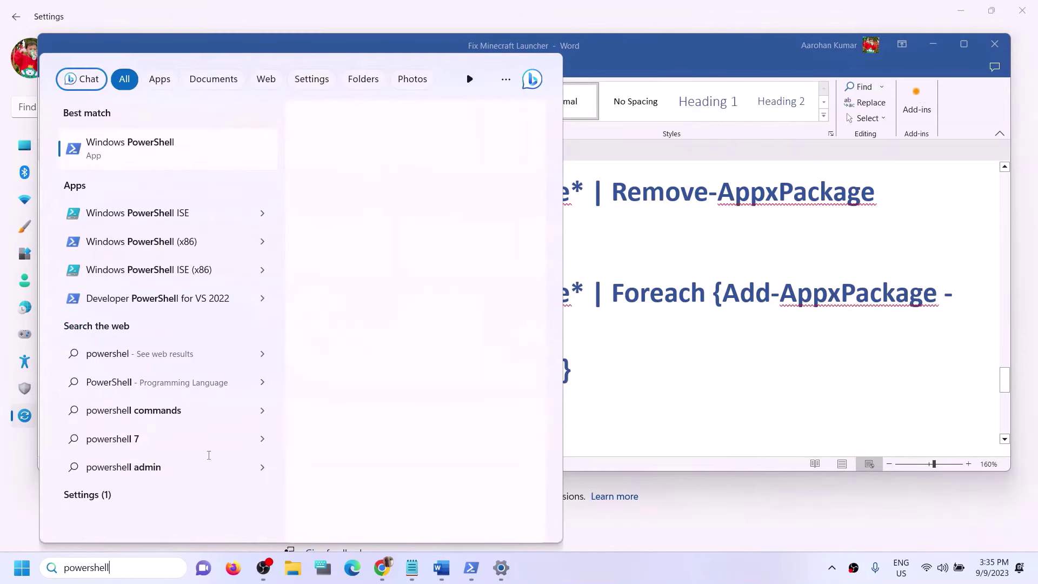
right_click(156, 161)
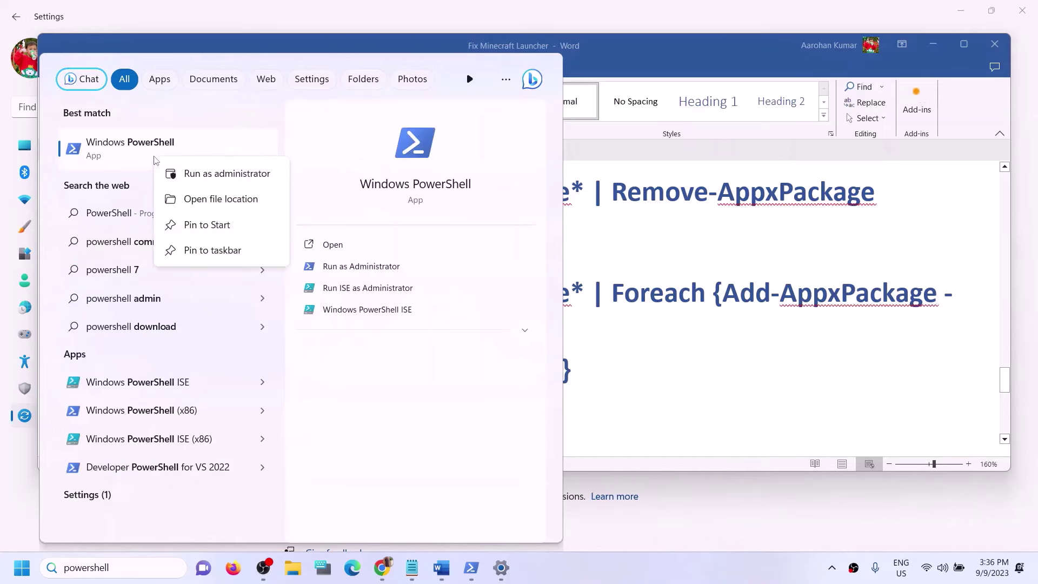
left_click(189, 173)
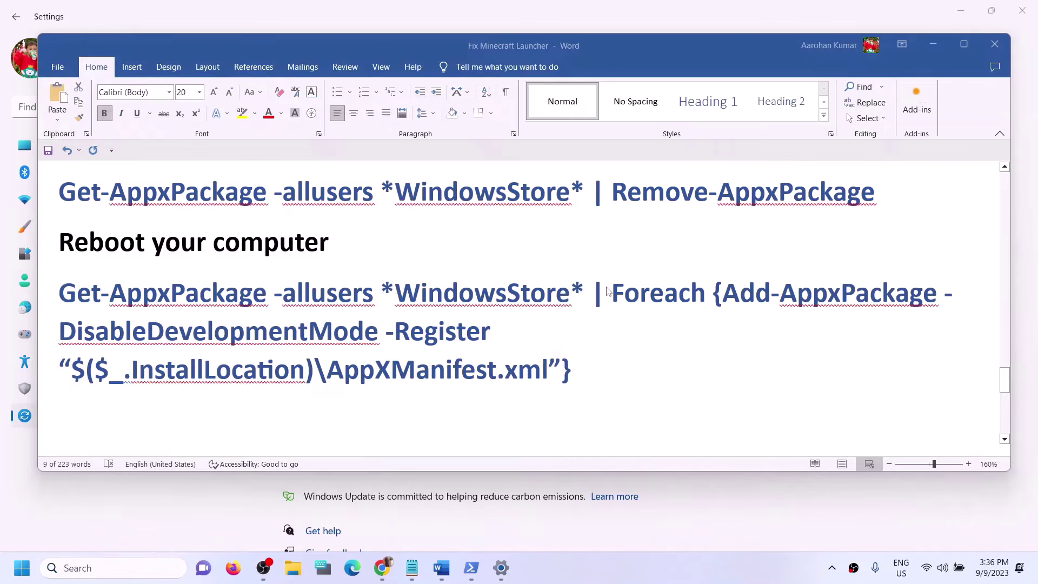
left_click(395, 395)
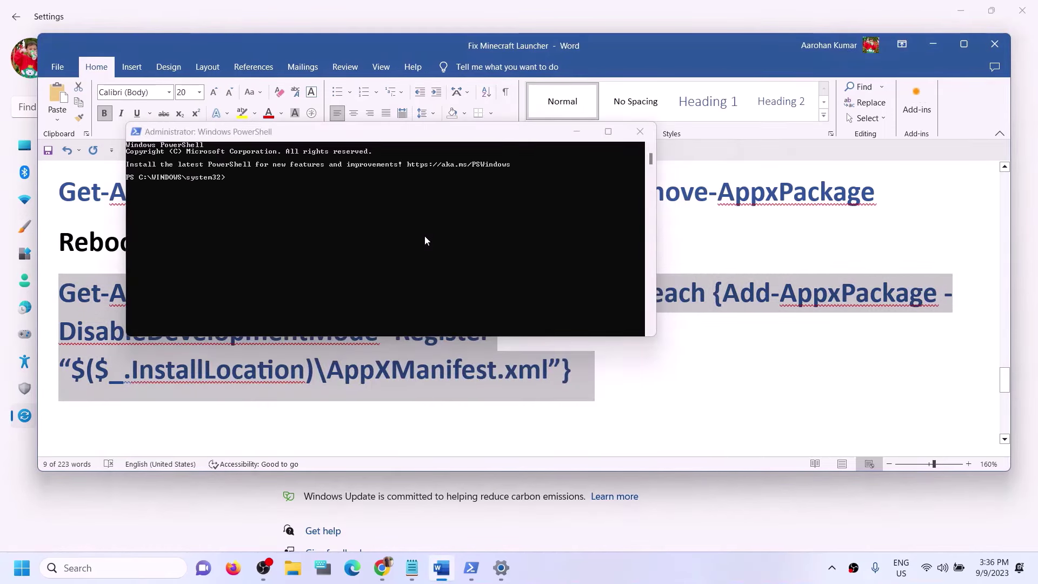
Step: Recopy the Foreach {Add-AppxPackage -DisableDevelopmentMode -Register ...} command from the document and run it in the new PowerShell window
key("ctrl+v")
left_click_drag(580, 372, 74, 305)
right_click(74, 301)
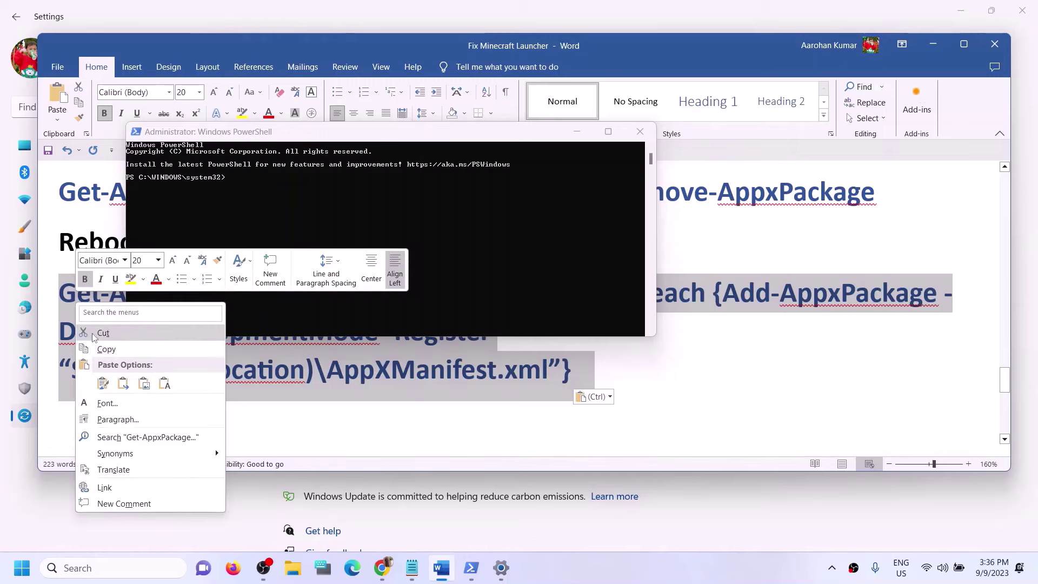
left_click(103, 345)
left_click(258, 243)
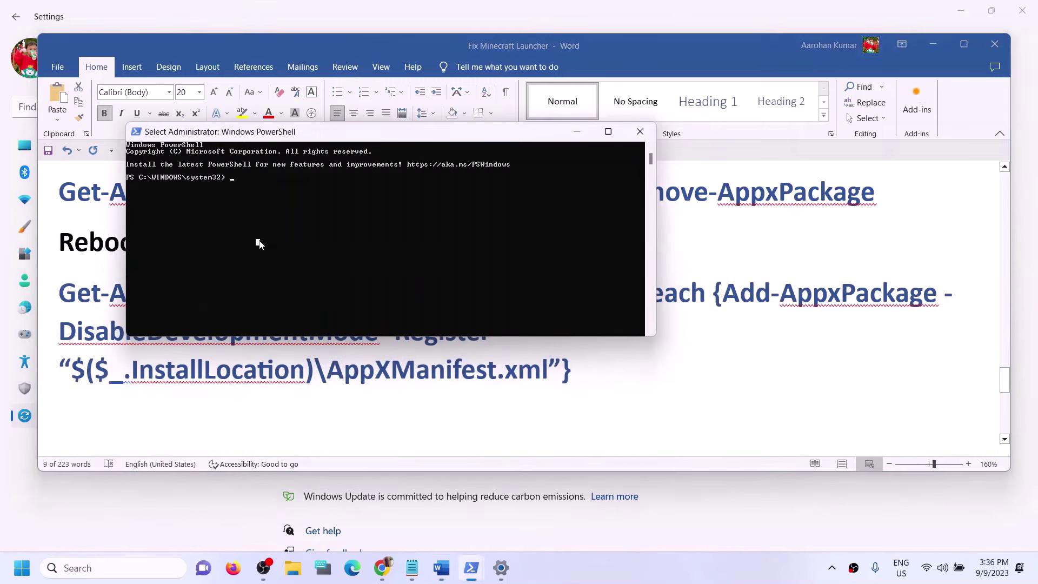
right_click(259, 240)
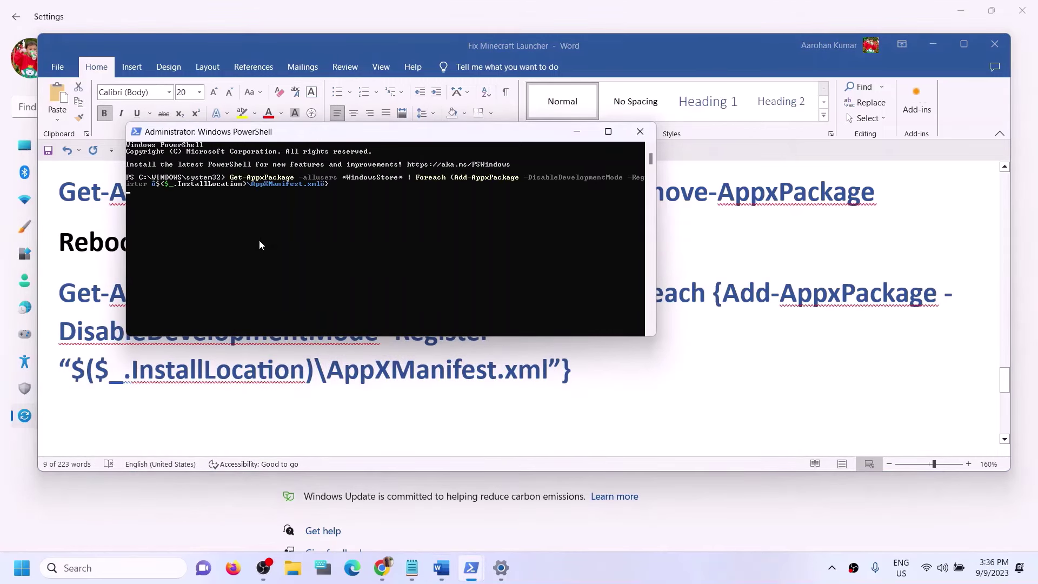
key("Return")
Step: Search Windows for "store" and launch the Microsoft Store app
left_click(126, 568)
type("st")
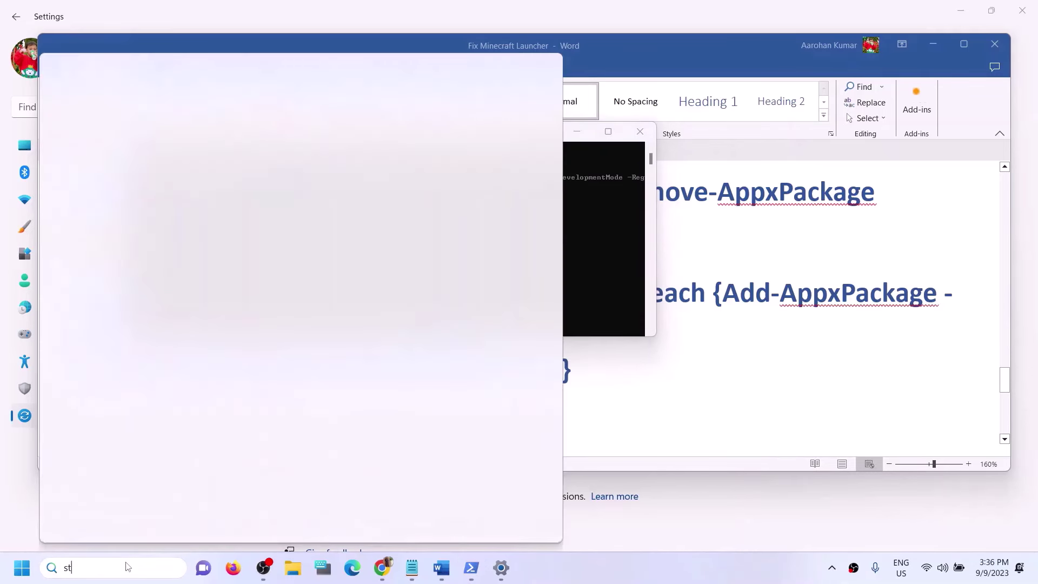
type("ore")
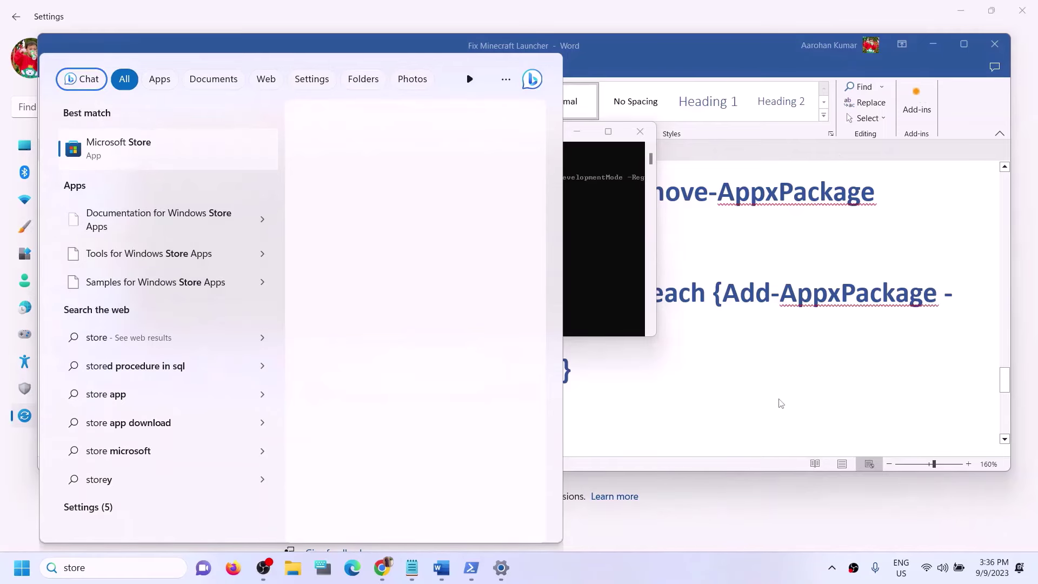
key("Return")
Step: Return to the Word guide and highlight "Try installing to C drive/Different Drive" in Step 13
key("alt+Tab")
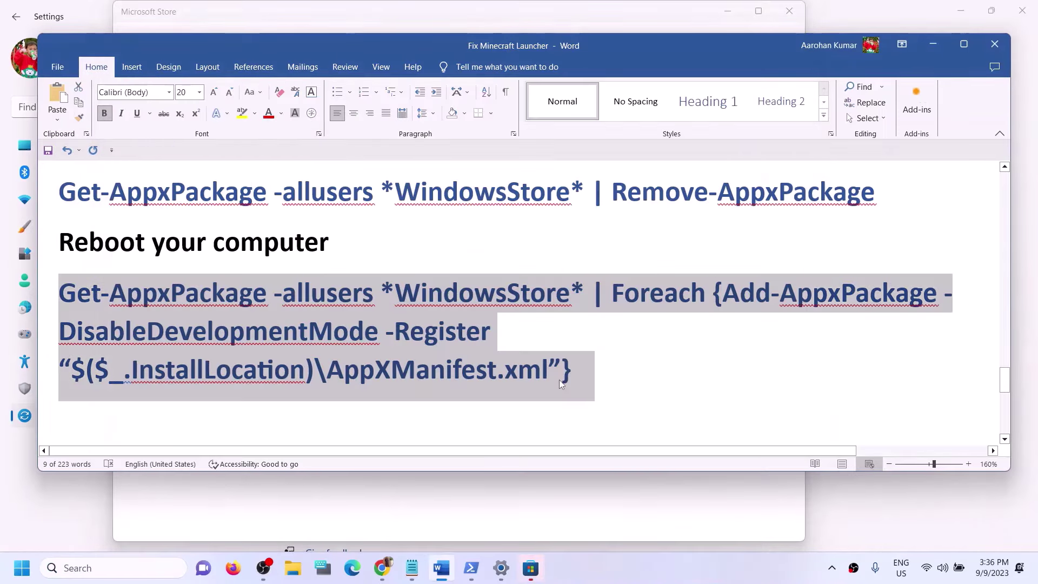
left_click(559, 379)
scroll(334, 376, "down", 3)
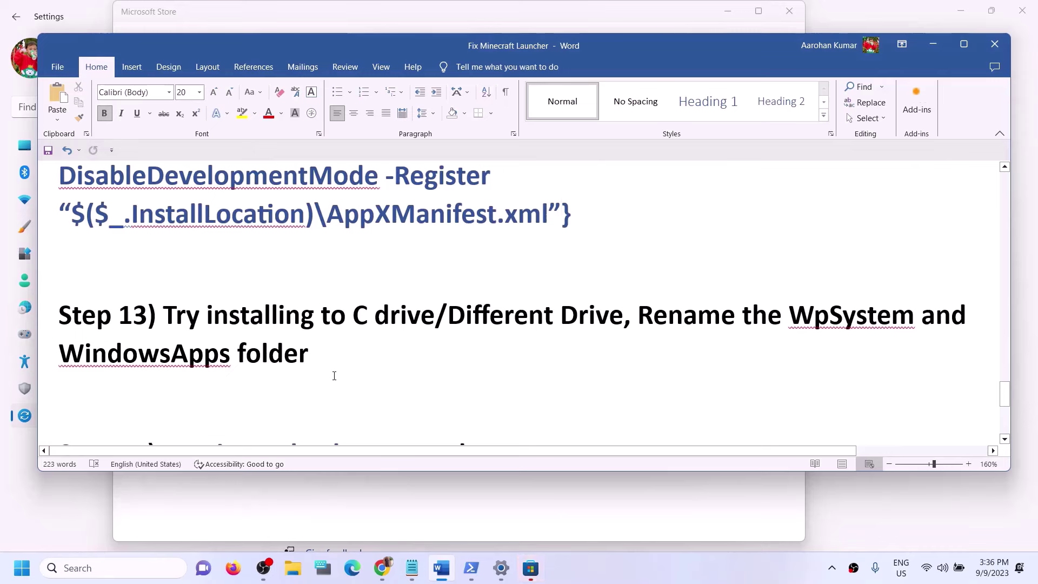
left_click_drag(164, 315, 600, 319)
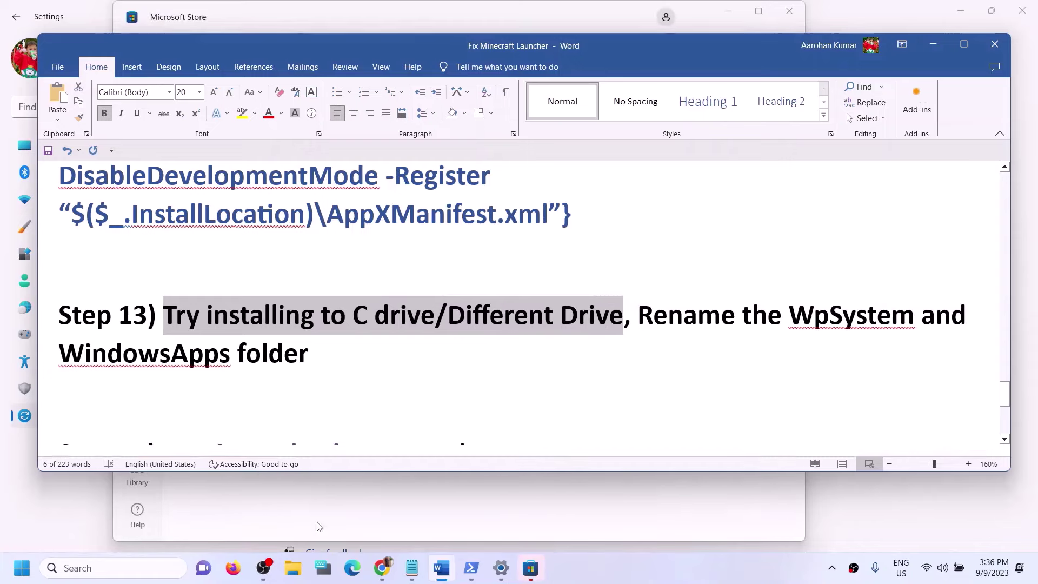
Step: Switch to Windows Settings and open the Storage page of the System category
left_click(249, 504)
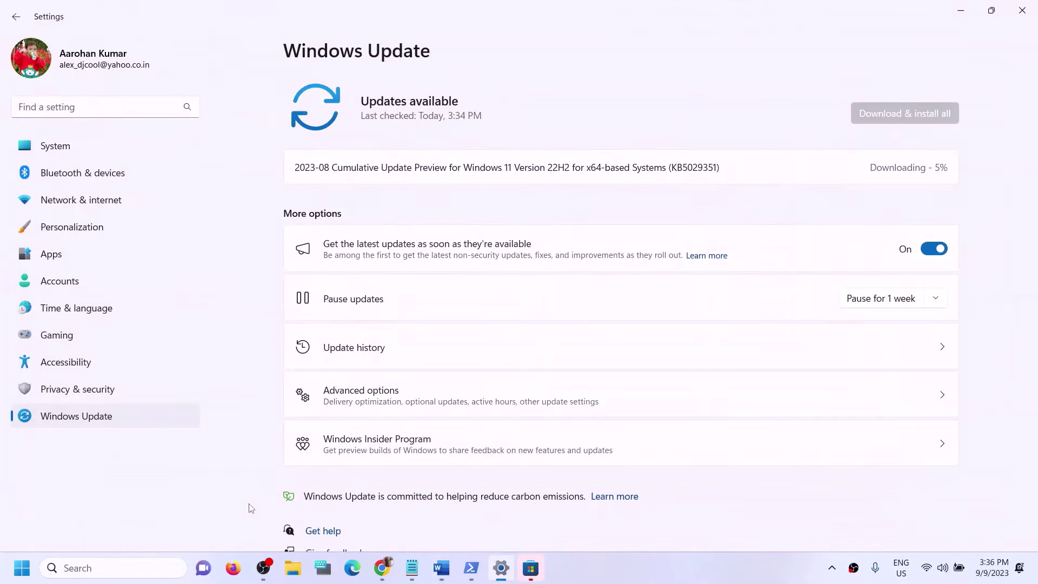
left_click(120, 156)
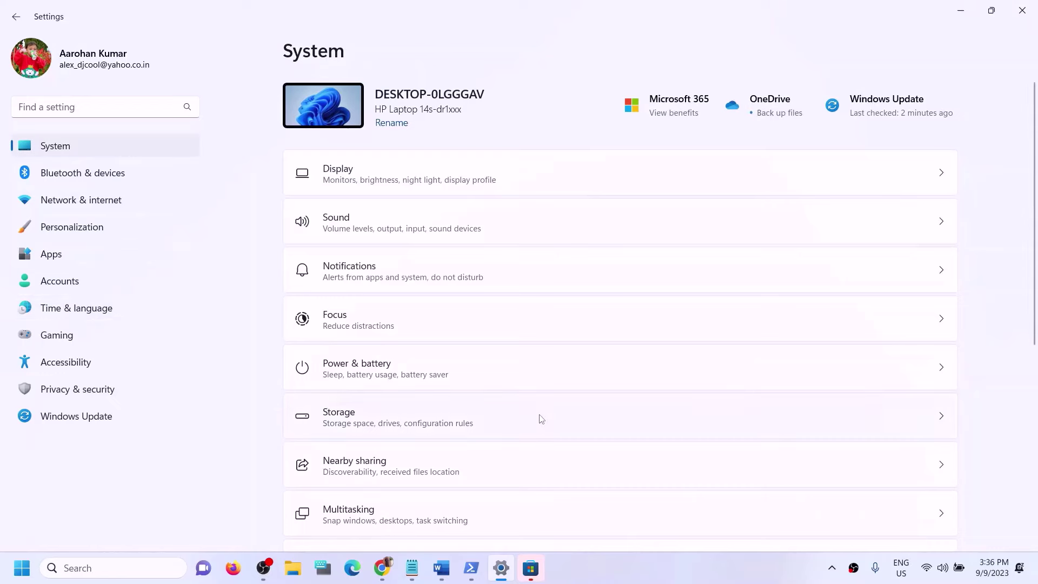
scroll(537, 417, "down", 4)
scroll(541, 417, "down", 2)
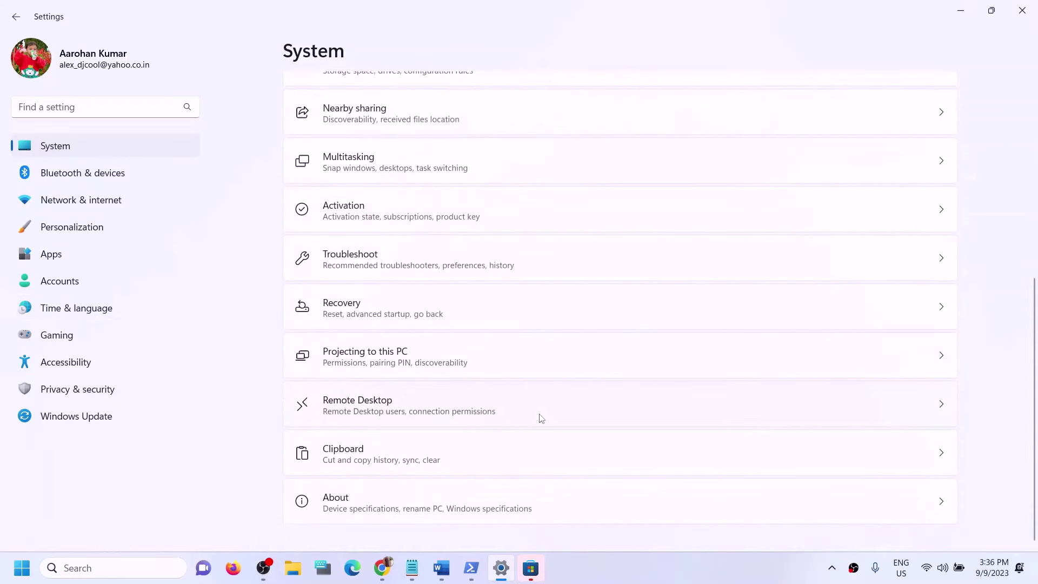
scroll(541, 417, "up", 4)
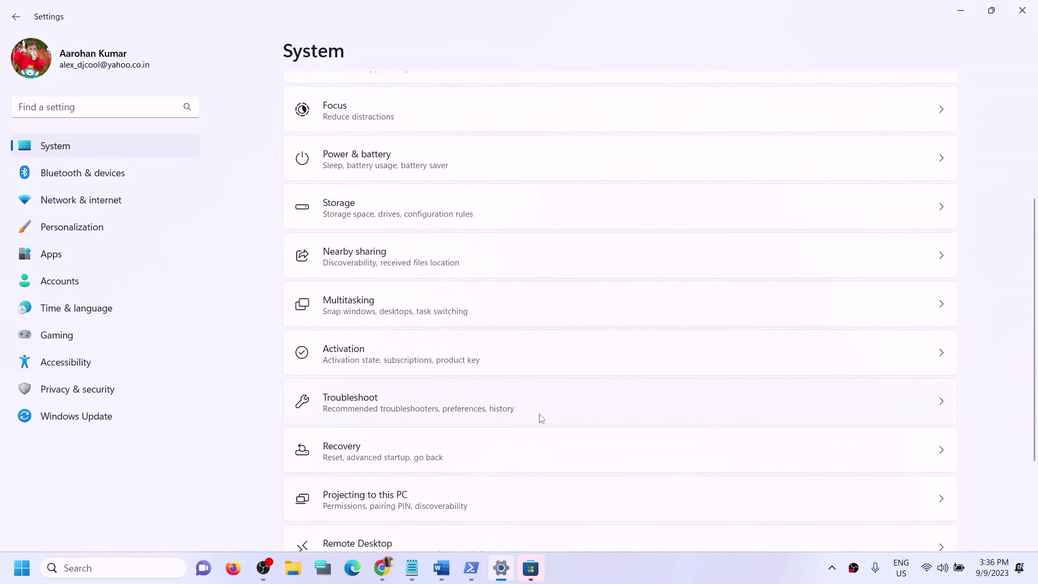
scroll(541, 418, "up", 3)
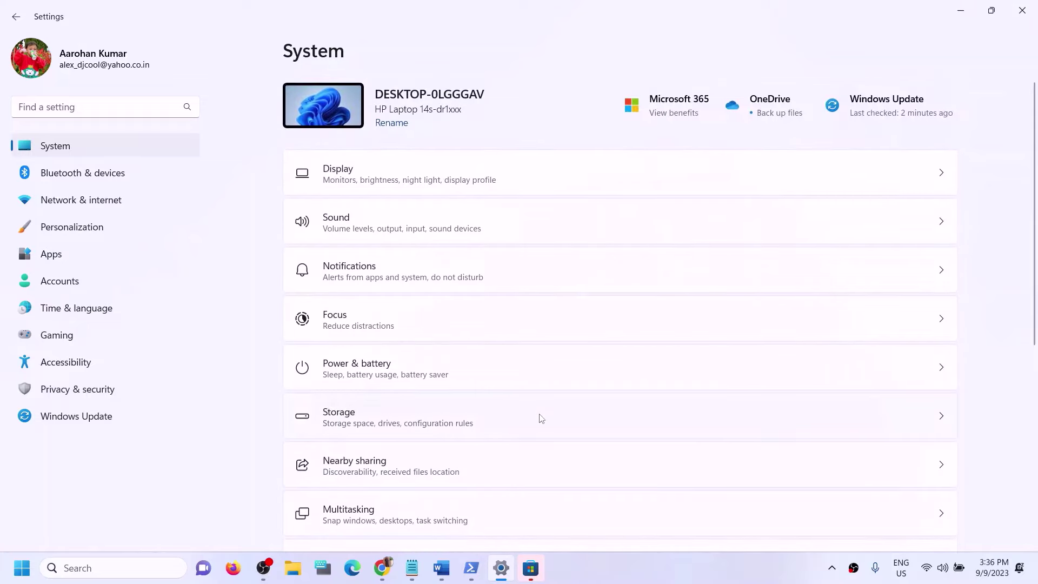
left_click(440, 572)
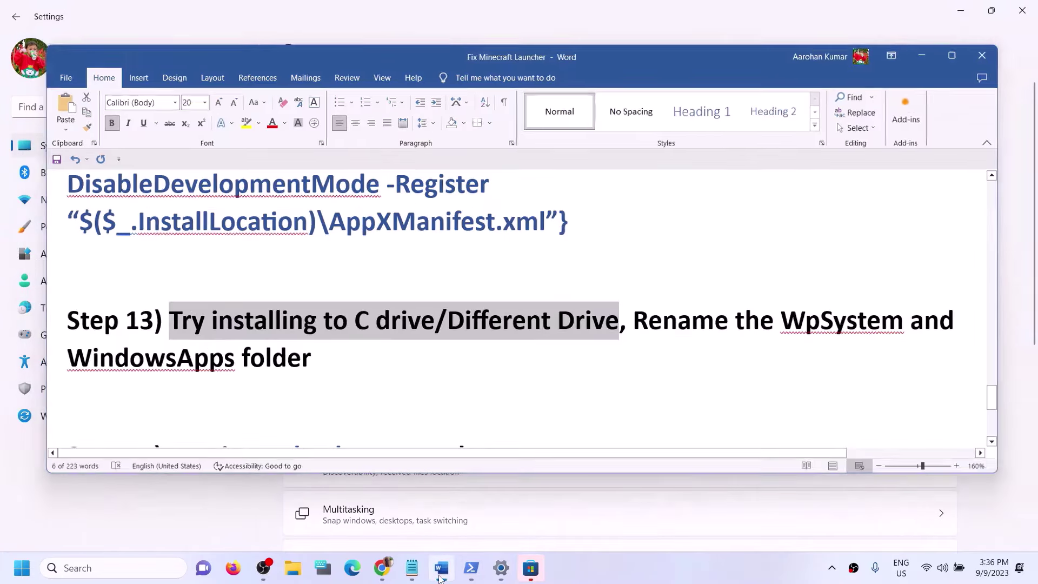
left_click(441, 570)
scroll(397, 346, "down", 1)
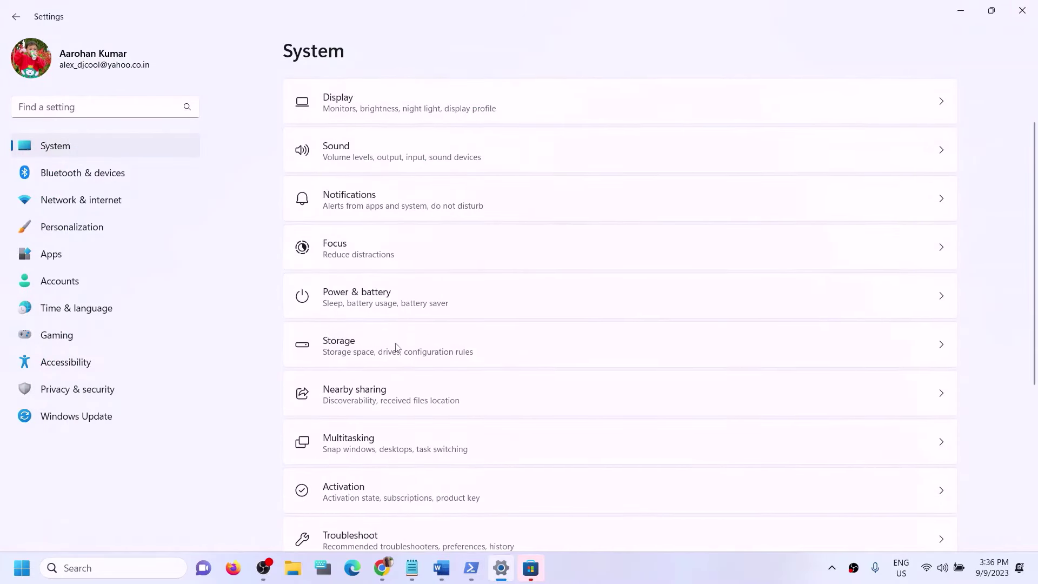
left_click(367, 355)
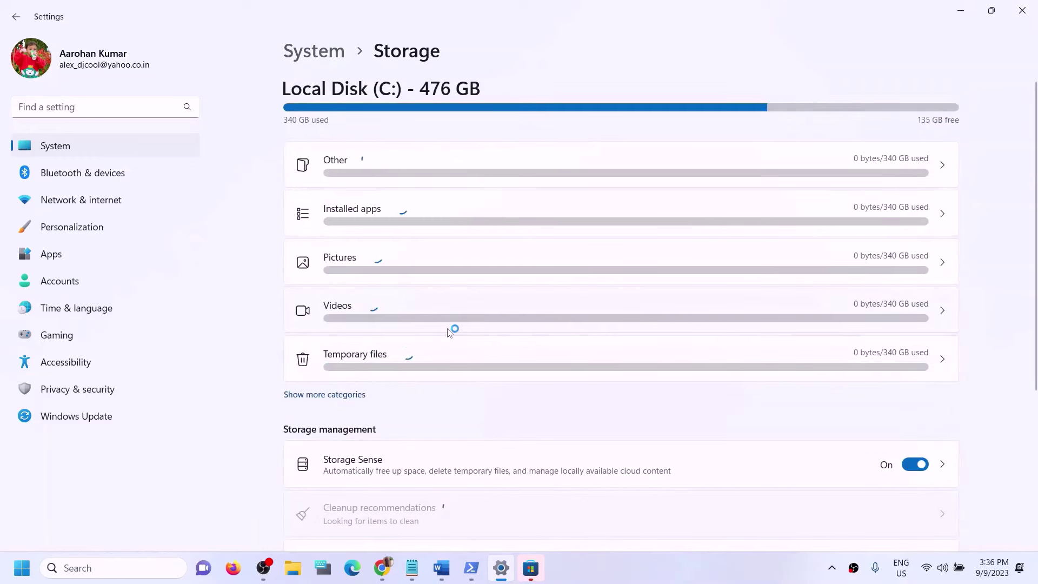
Step: Expand the advanced storage settings and open "Where new content is saved"
scroll(448, 332, "down", 4)
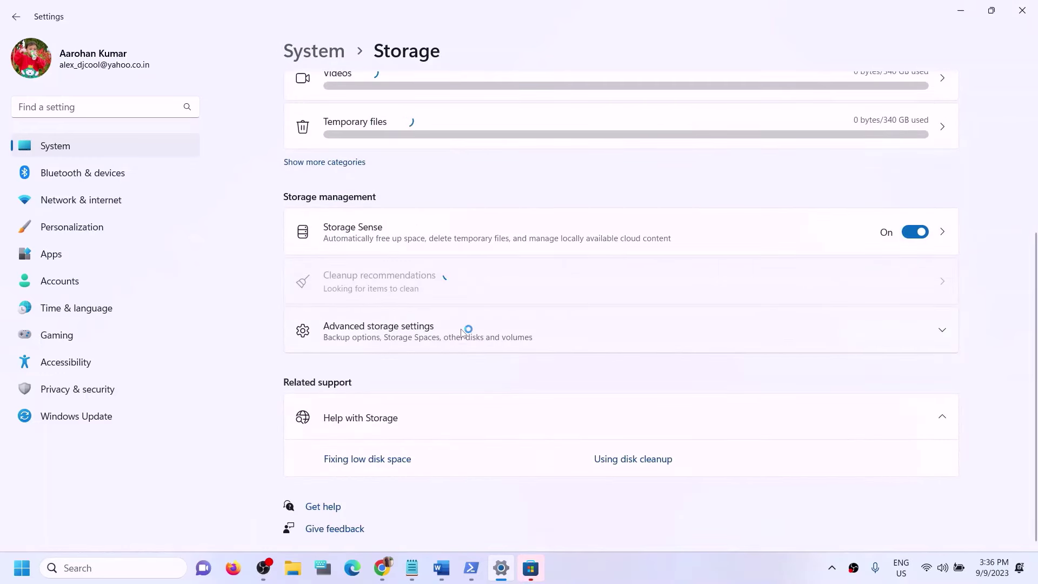
left_click(397, 329)
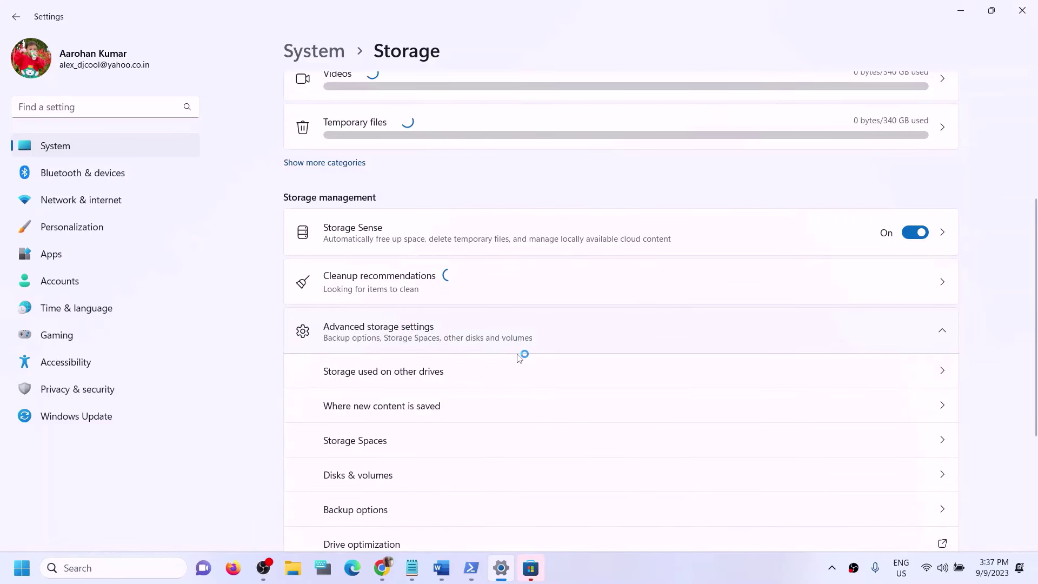
scroll(433, 333, "down", 2)
left_click(430, 336)
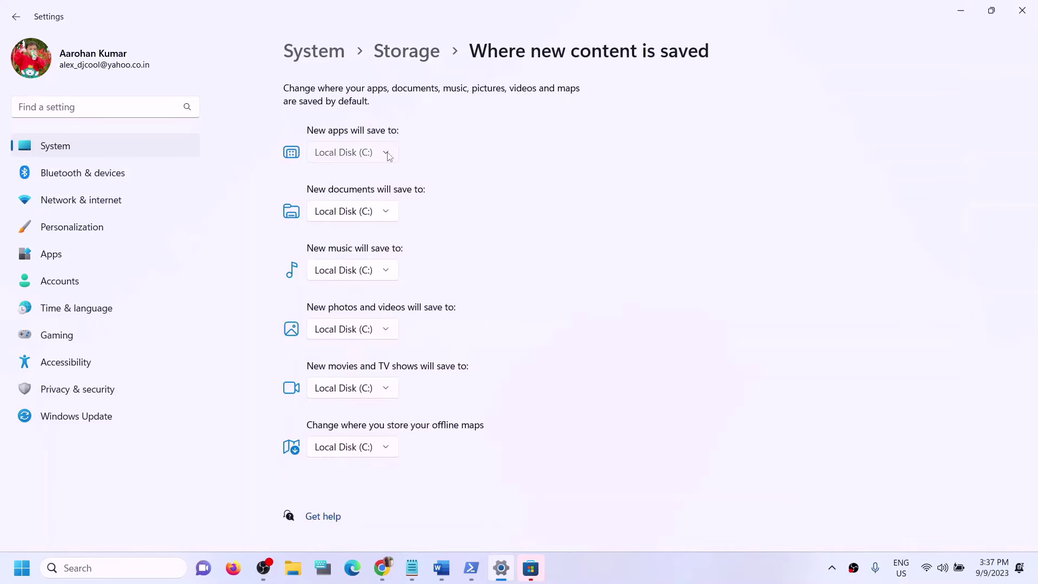
Step: Set new apps to save to USB Drive (E:) and apply the change
left_click(388, 154)
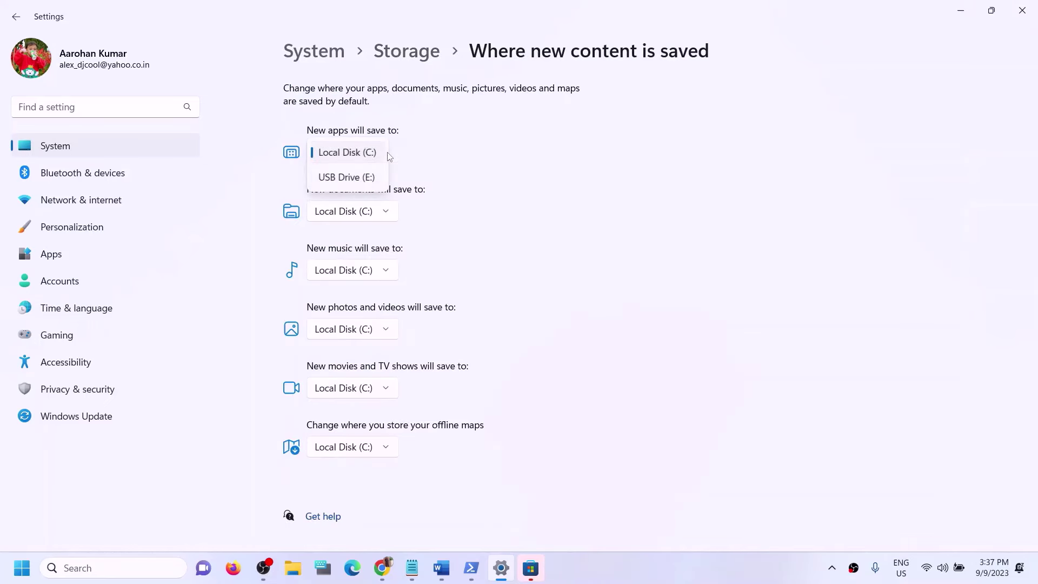
left_click(369, 179)
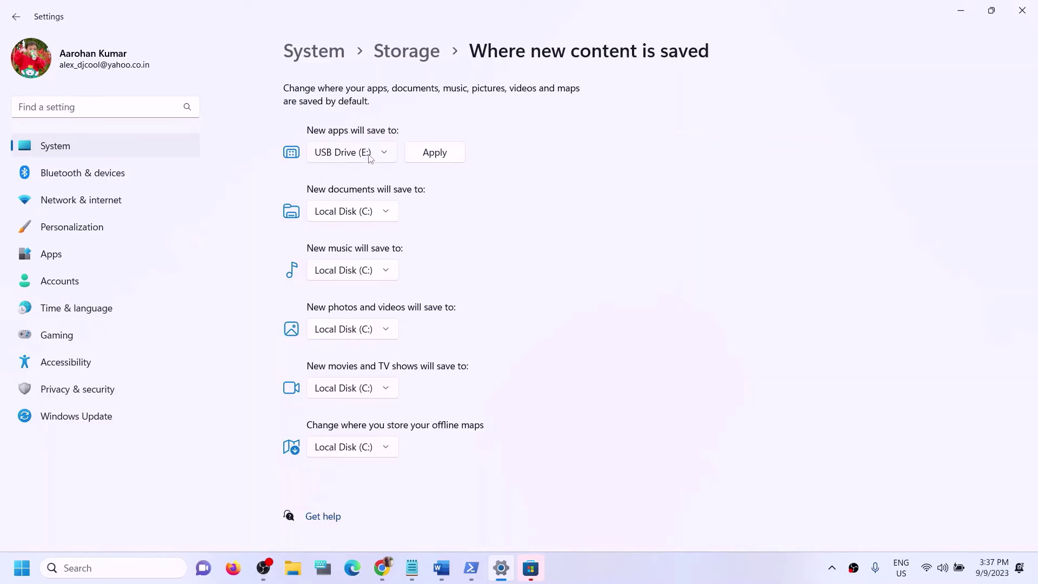
left_click(436, 156)
Step: Set the save location for new apps back to Local Disk (C:) and apply it
left_click(389, 158)
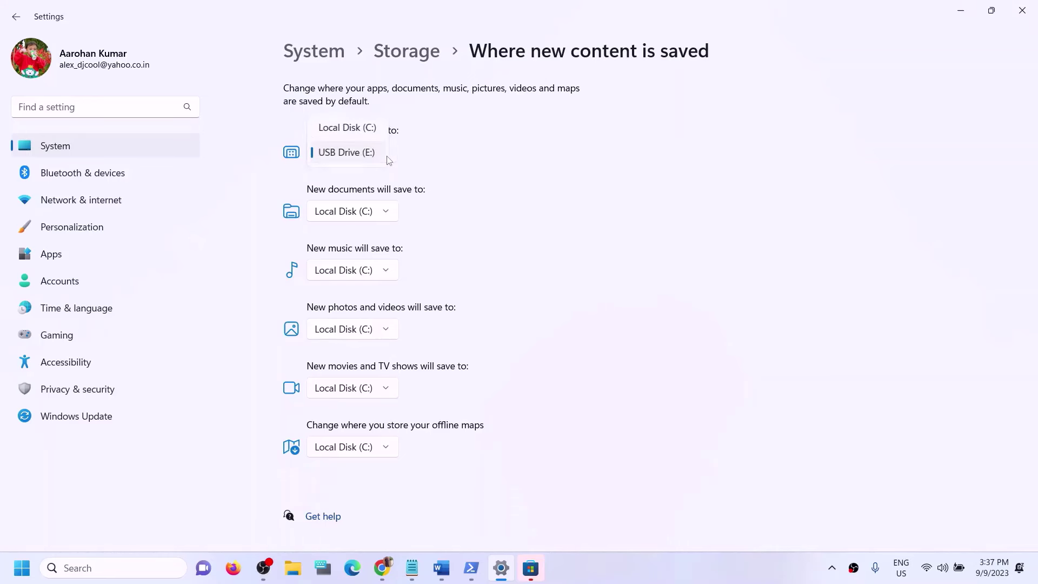
left_click(363, 129)
left_click(438, 156)
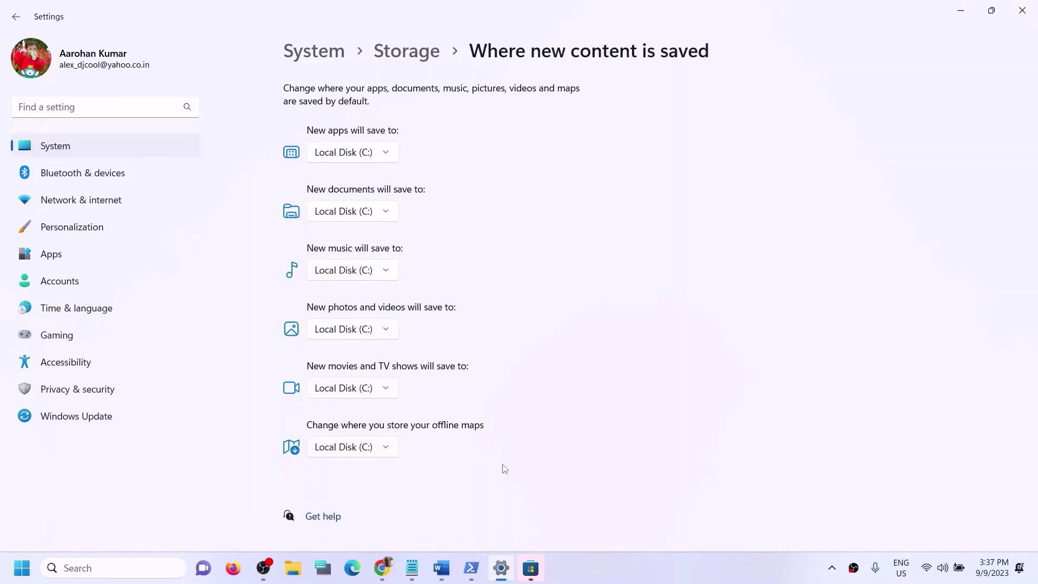
Step: Switch to the Microsoft Store, search for "minecraft l" and open the Minecraft Launcher game page
left_click(531, 569)
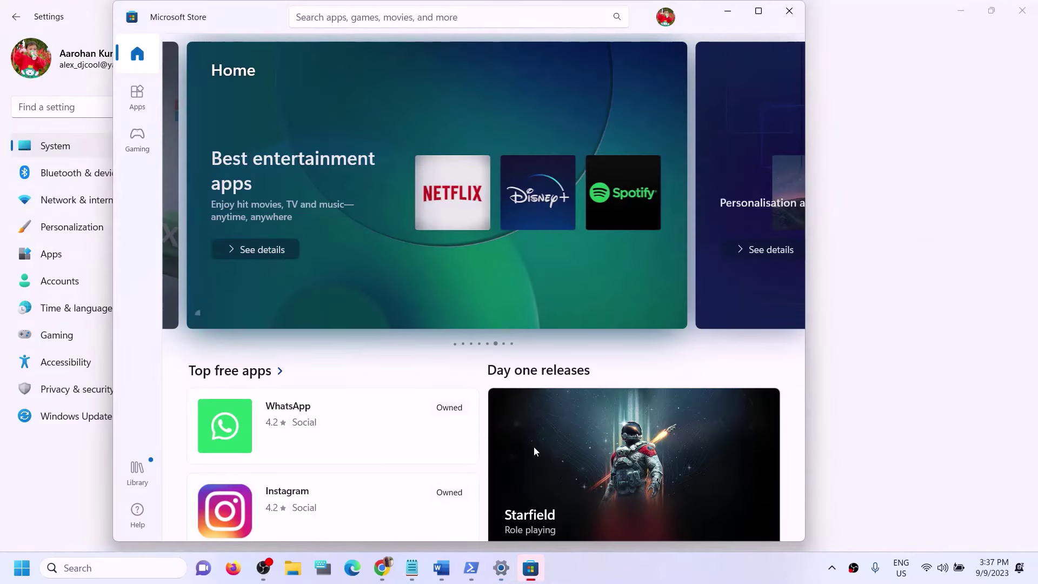
left_click(440, 21)
type("minecraft")
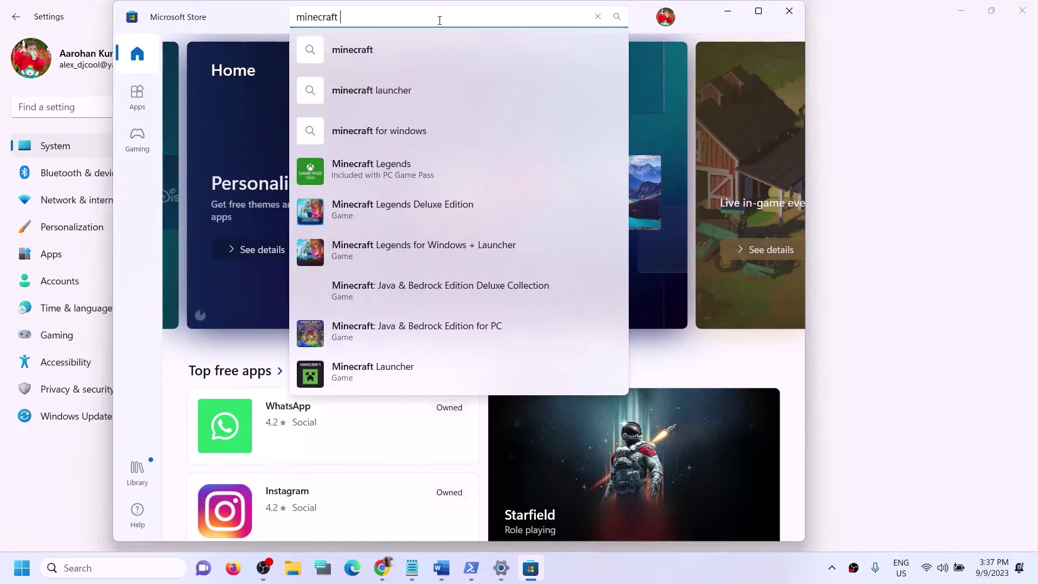
type(" l")
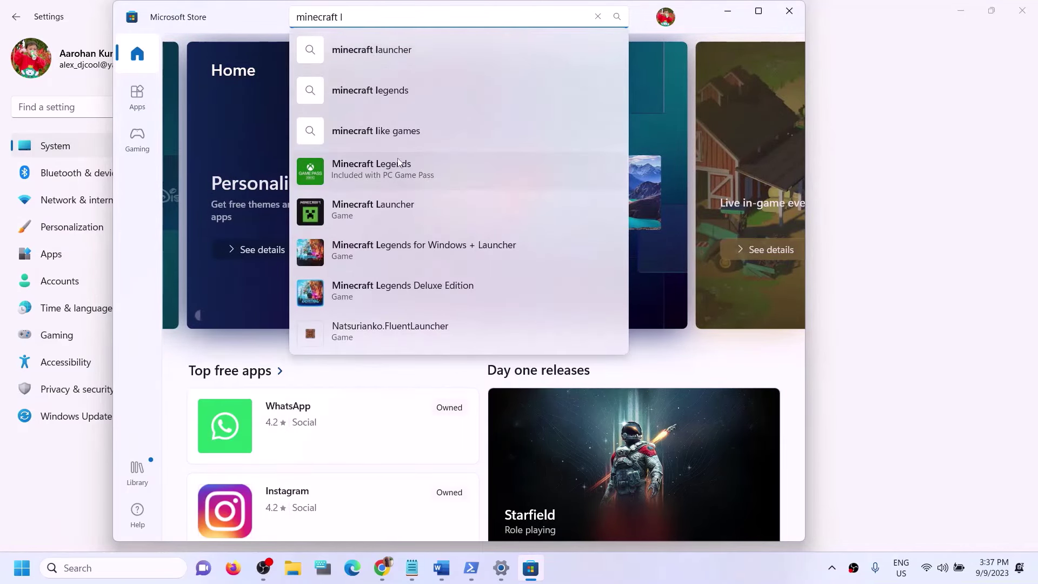
left_click(387, 216)
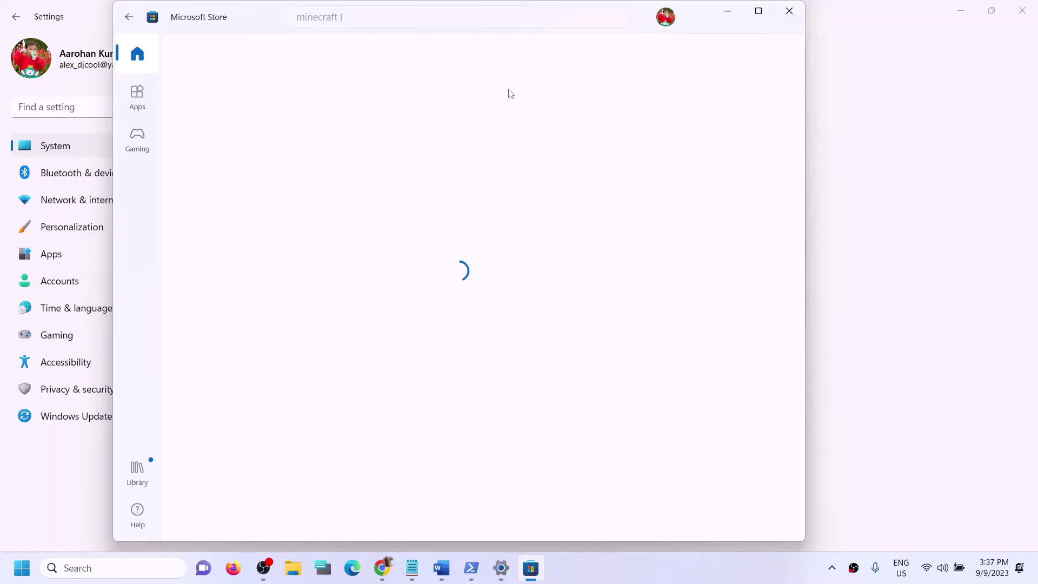
Step: Choose USB Drive (E:) as the save location for new apps in Settings and return to the Minecraft Launcher store page
left_click(813, 270)
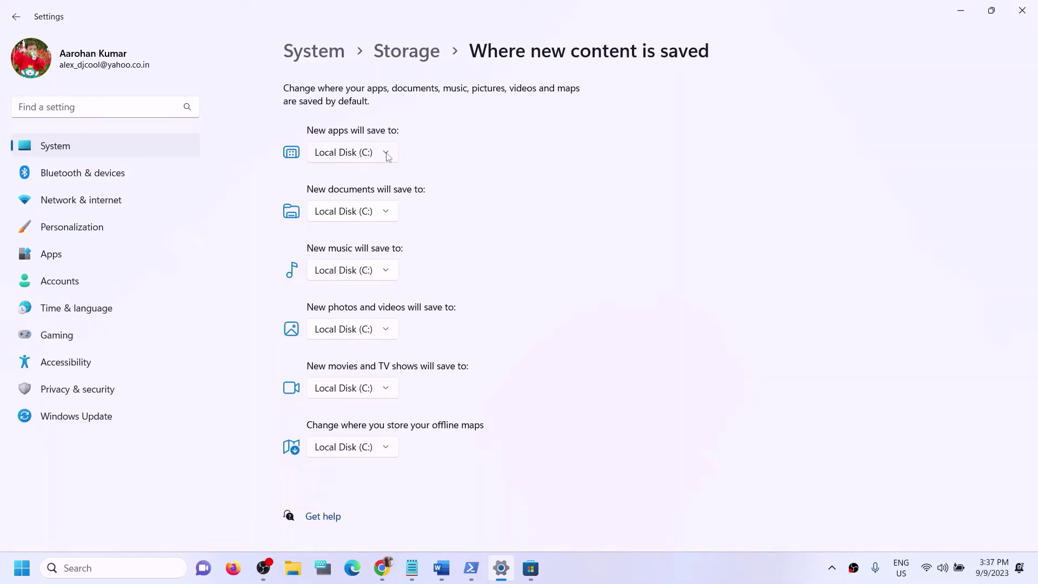
left_click(387, 156)
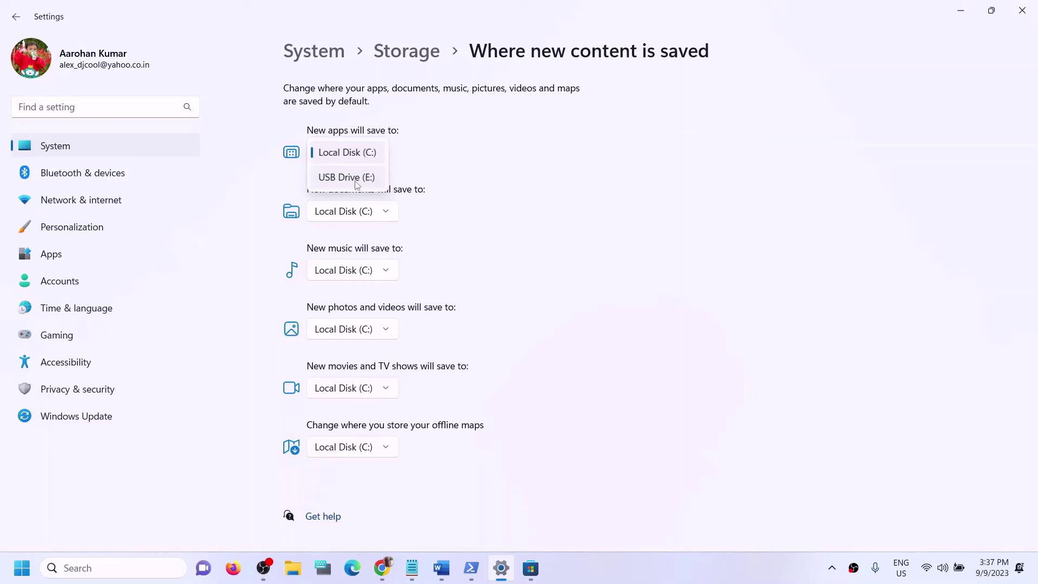
left_click(362, 184)
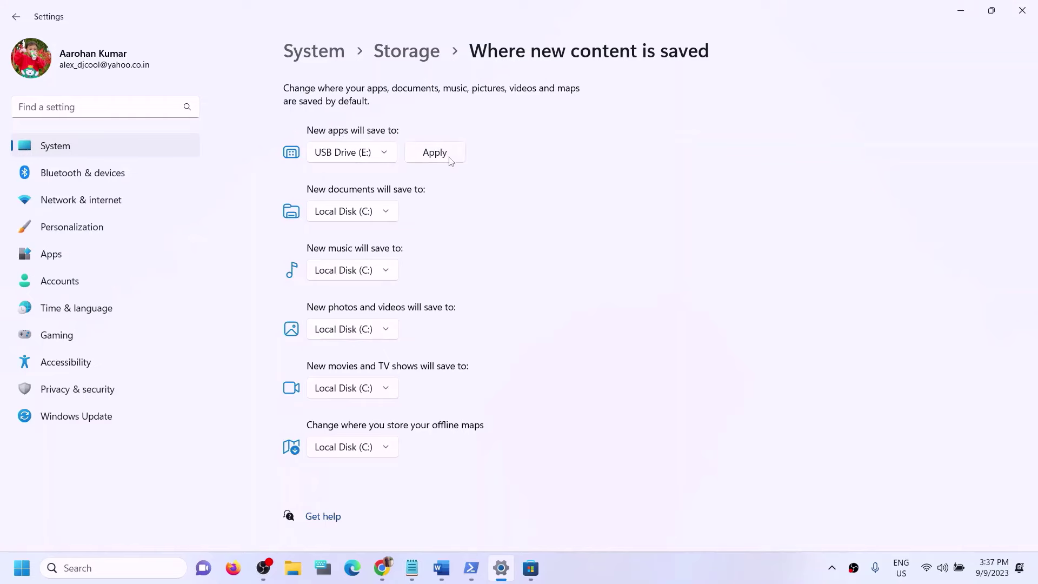
left_click(524, 576)
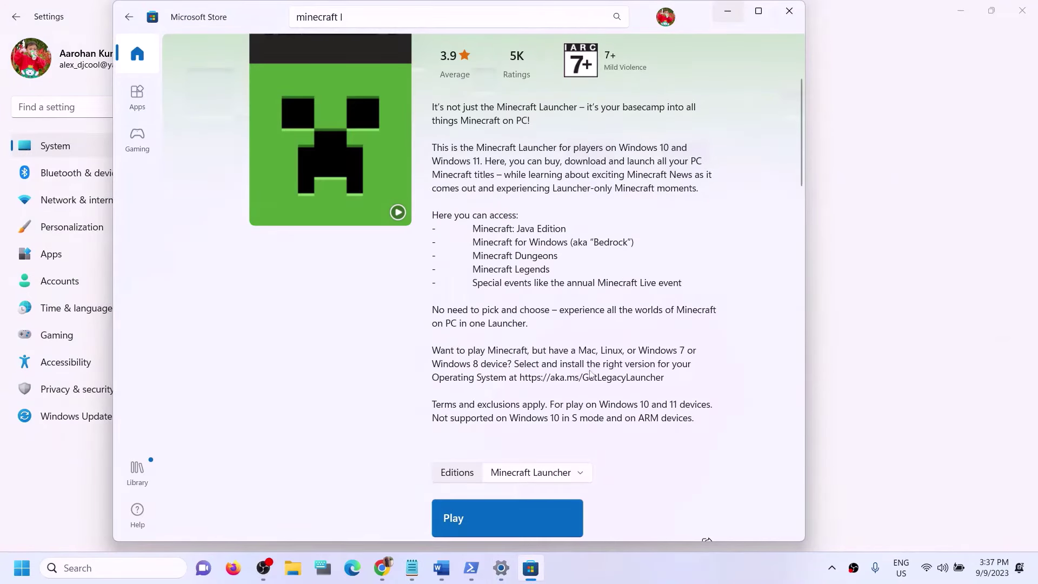
Step: Switch to the Word guide and highlight "Rename the WpSystem and WindowsApps folder" in Step 13
left_click(440, 567)
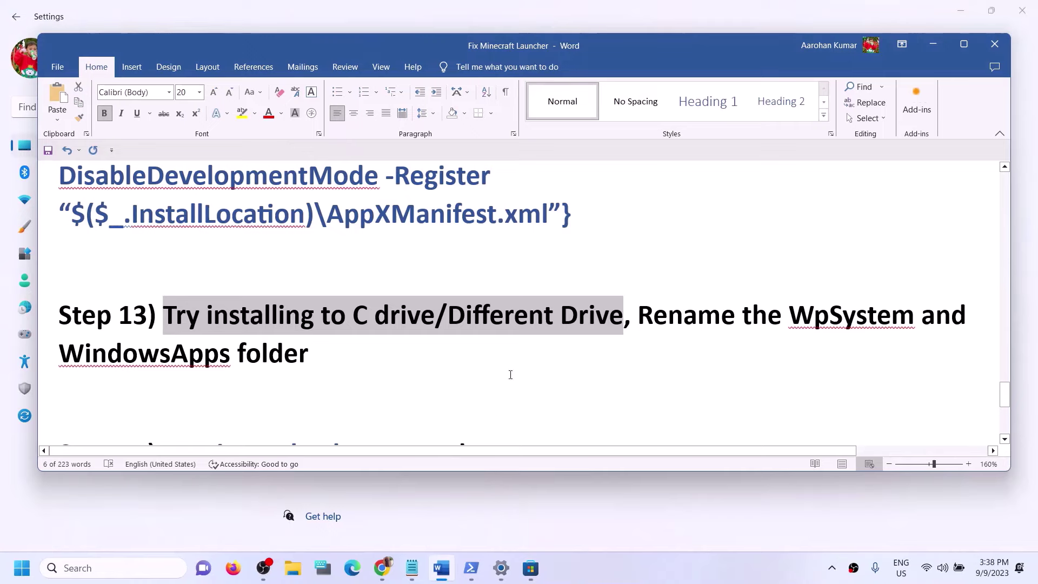
left_click(683, 319)
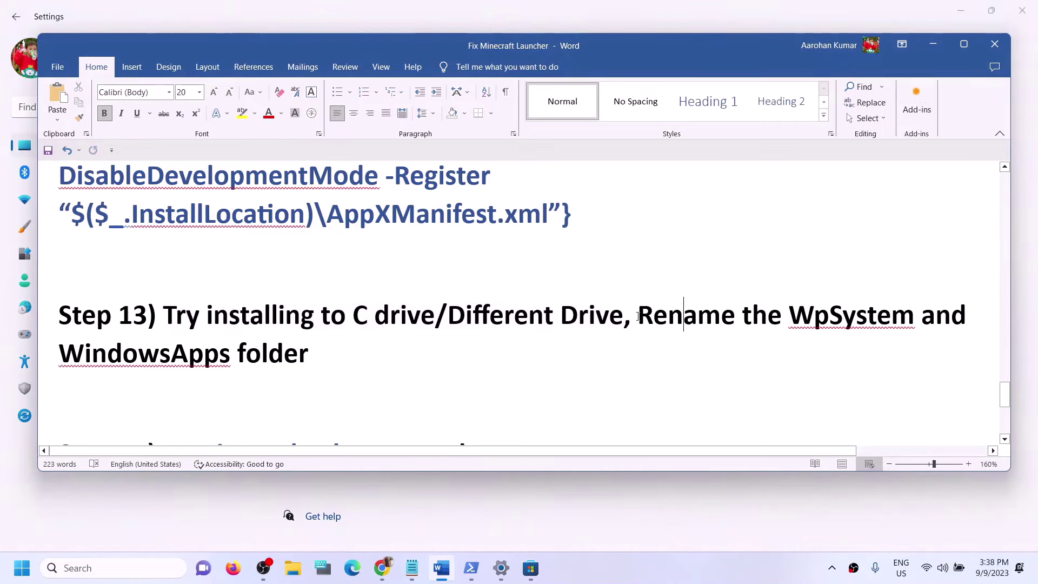
left_click_drag(639, 317, 326, 355)
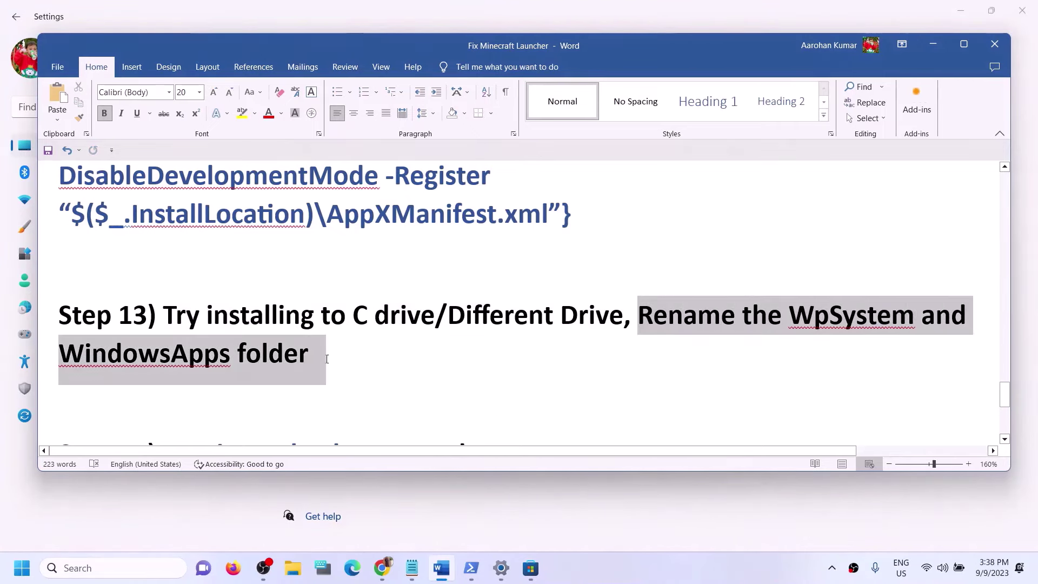
left_click(749, 338)
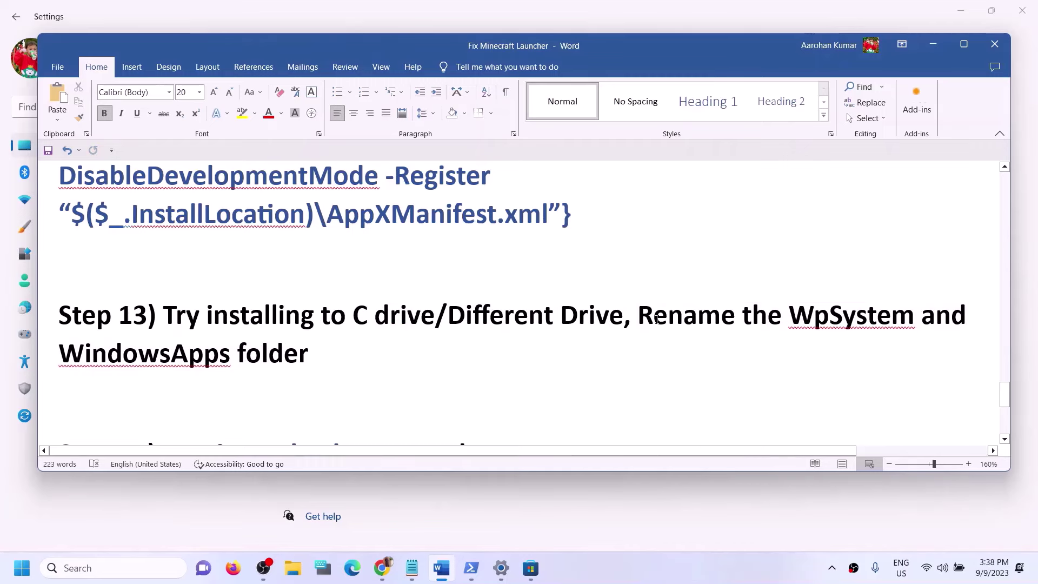
left_click_drag(645, 316, 309, 354)
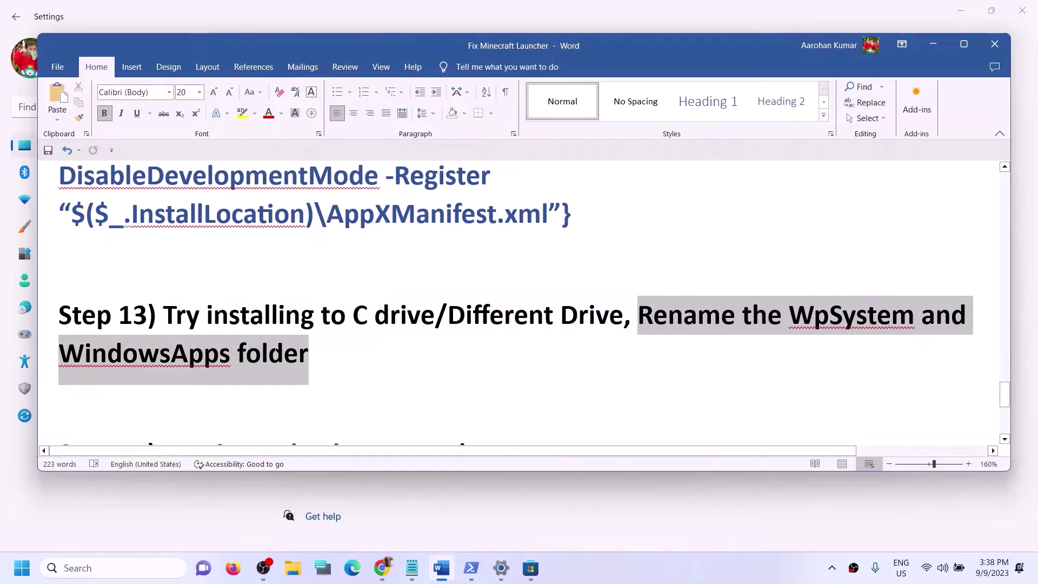
Step: Switch to File Explorer and open the New Volume (D:) drive from This PC
left_click(743, 579)
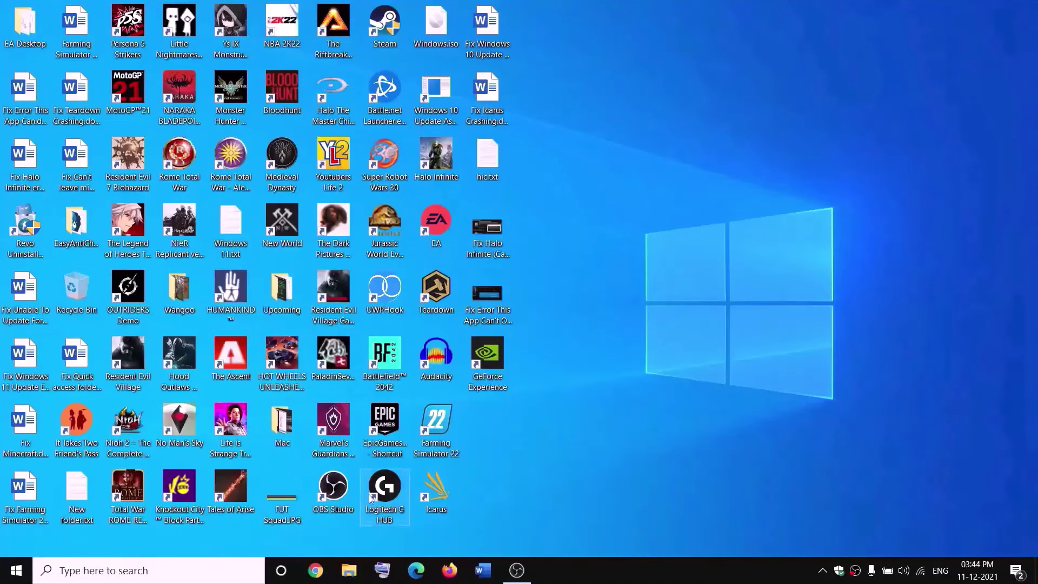
left_click(350, 570)
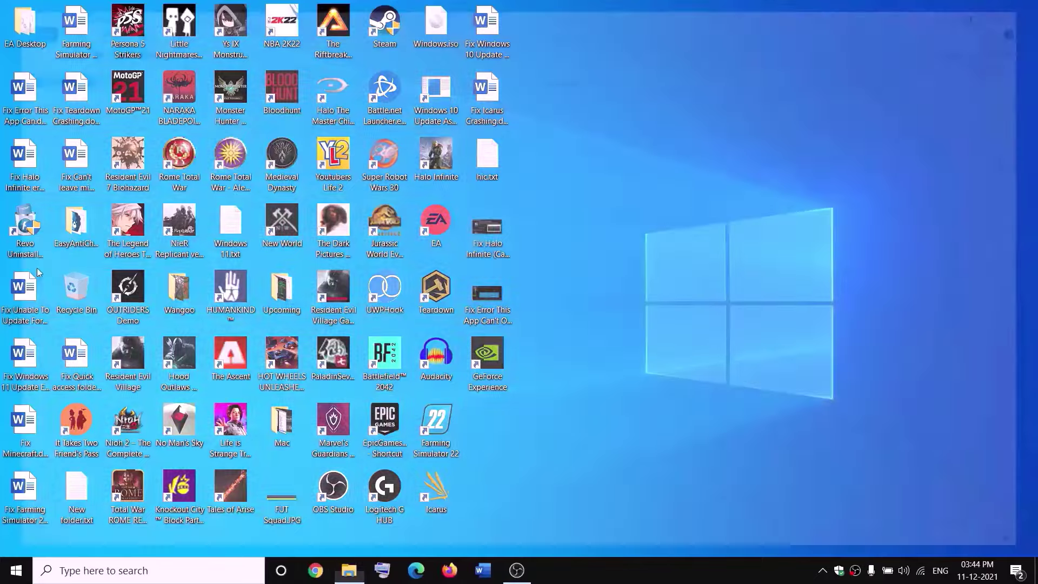
left_click(49, 276)
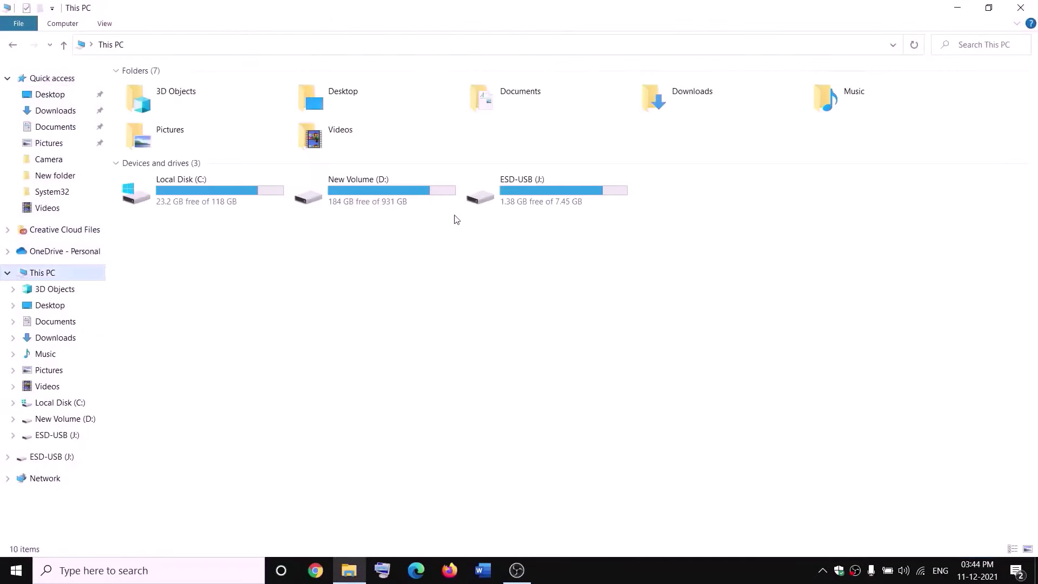
double_click(385, 197)
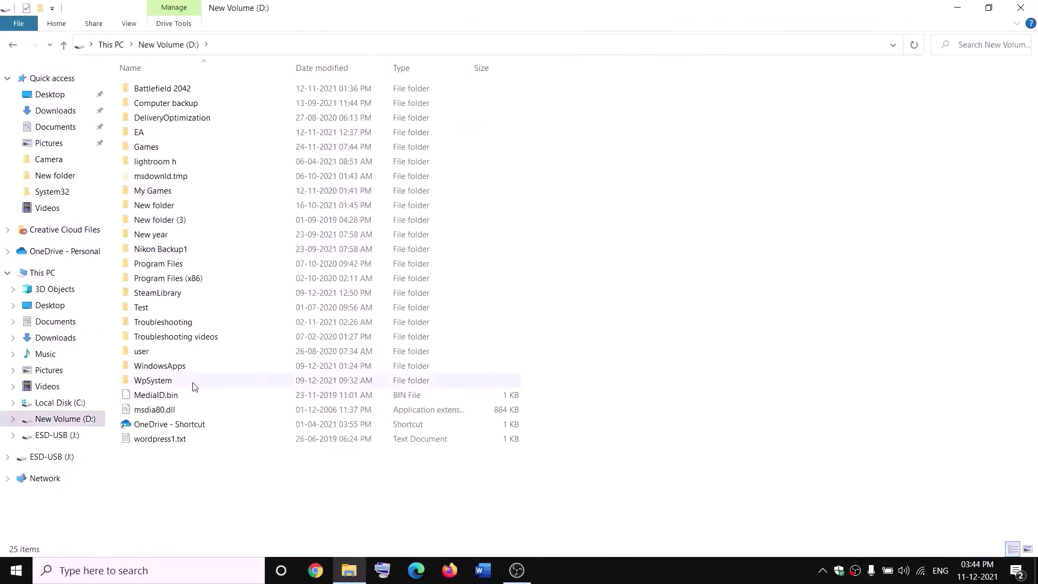
left_click(162, 380)
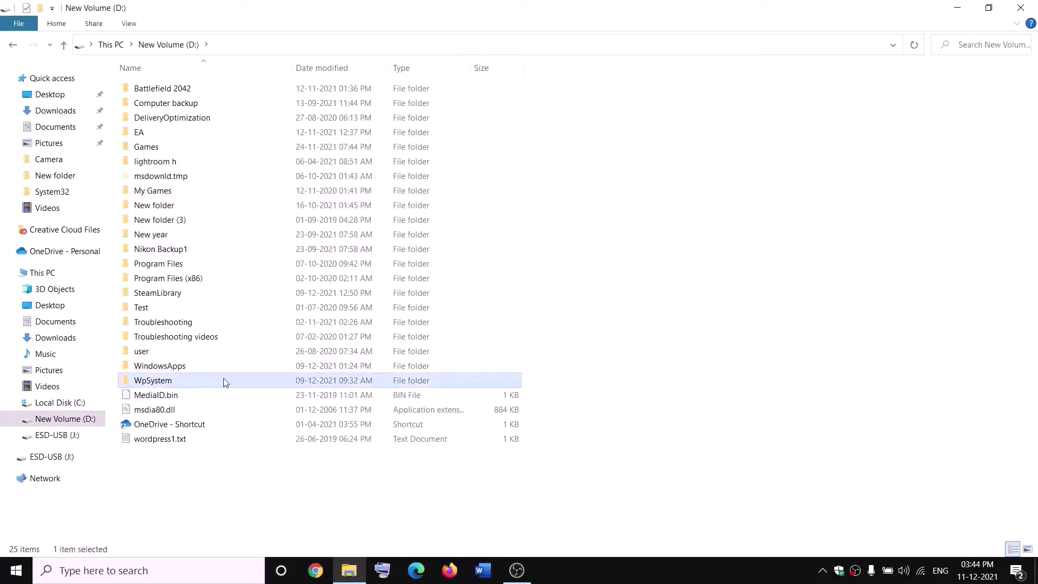
right_click(167, 380)
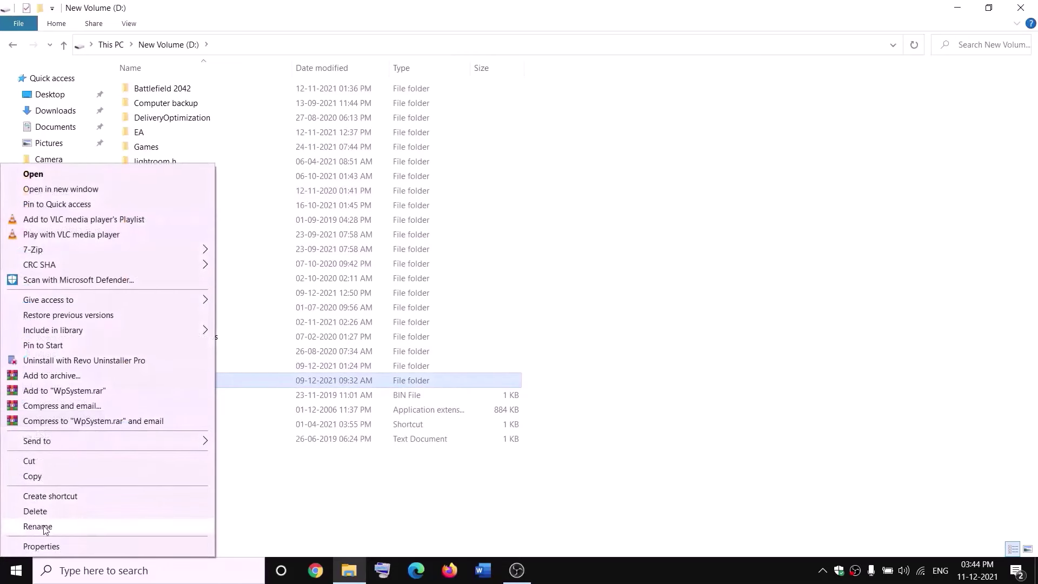
left_click(329, 492)
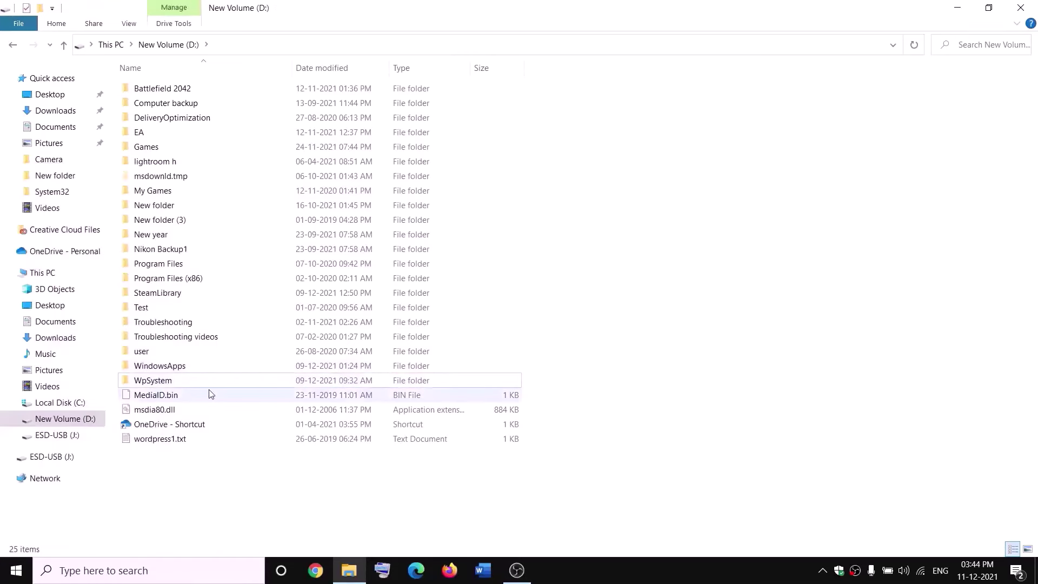
Step: Open the advanced security settings of the WpSystem folder from its properties
mouse_move(162, 382)
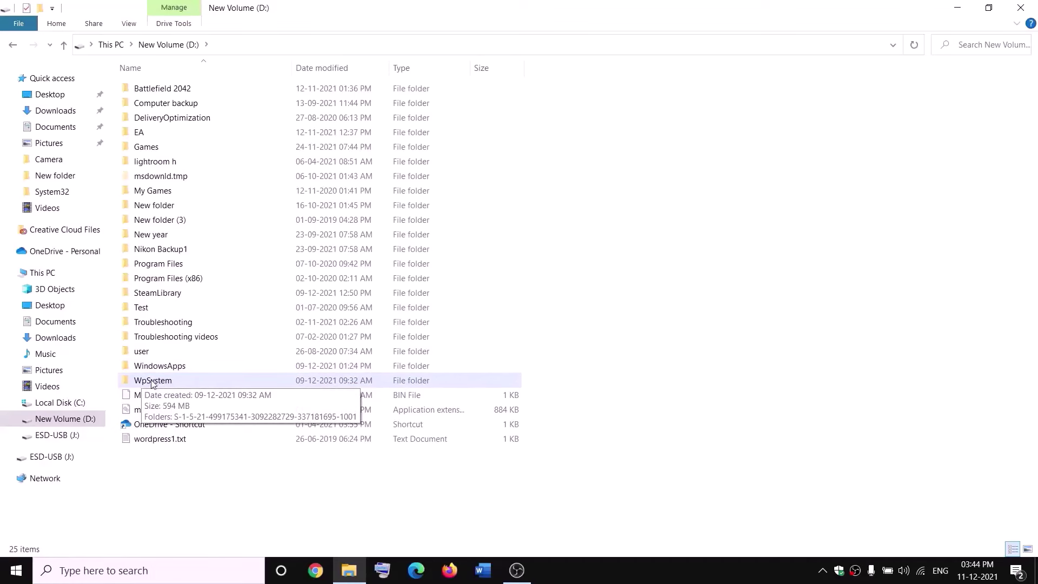
right_click(151, 382)
left_click(27, 546)
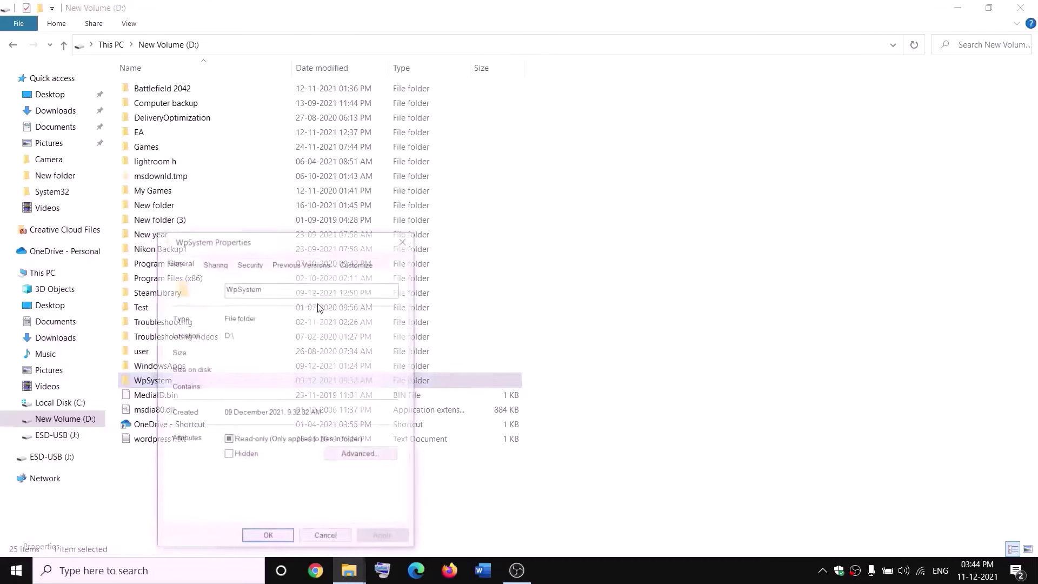
left_click_drag(308, 242, 444, 155)
left_click(385, 174)
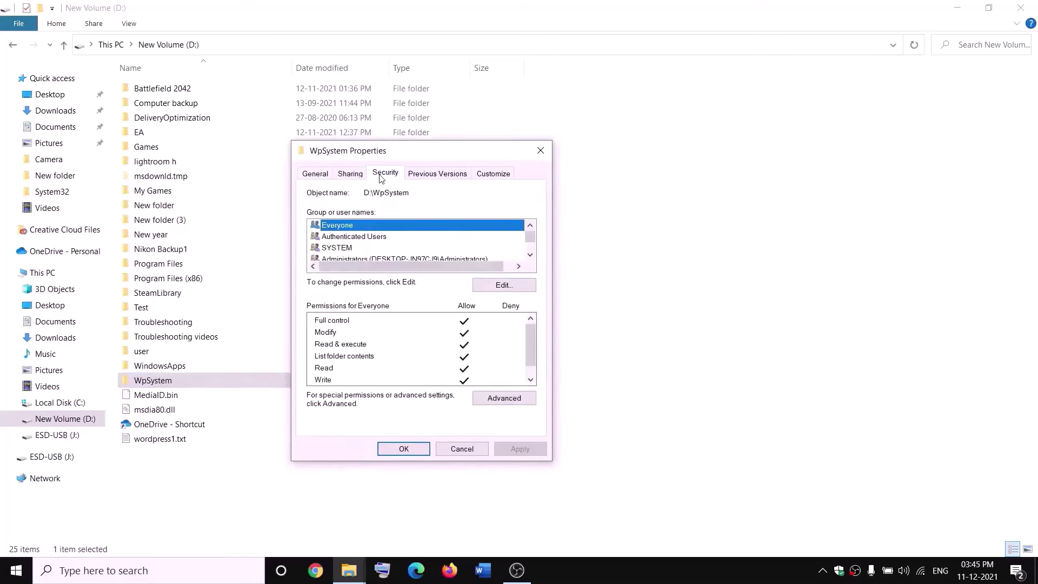
left_click(504, 400)
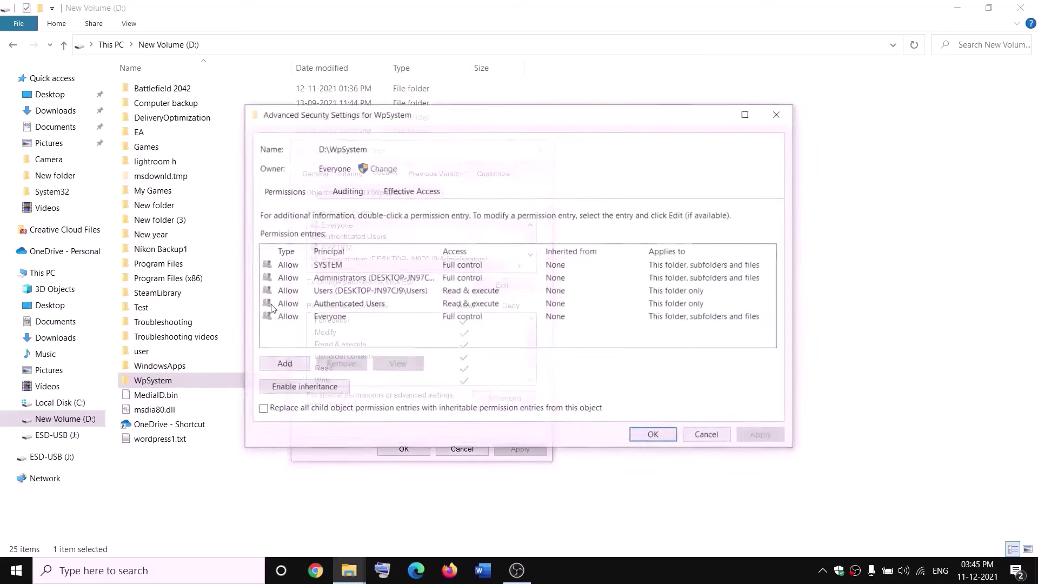
Step: Change the owner of the WpSystem folder to Everyone, checking the name before accepting it
left_click(383, 168)
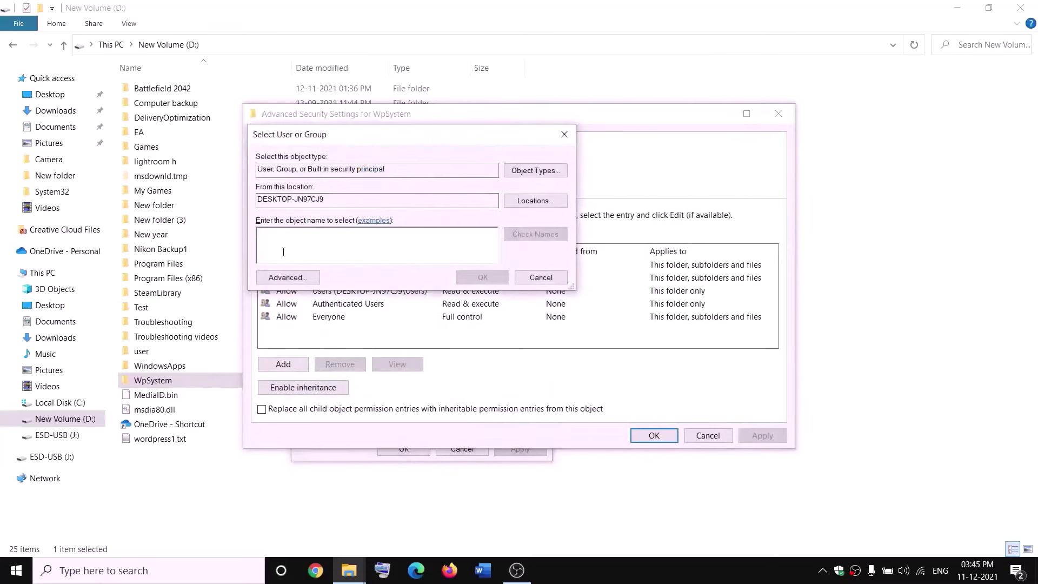
type("w")
type("veryone")
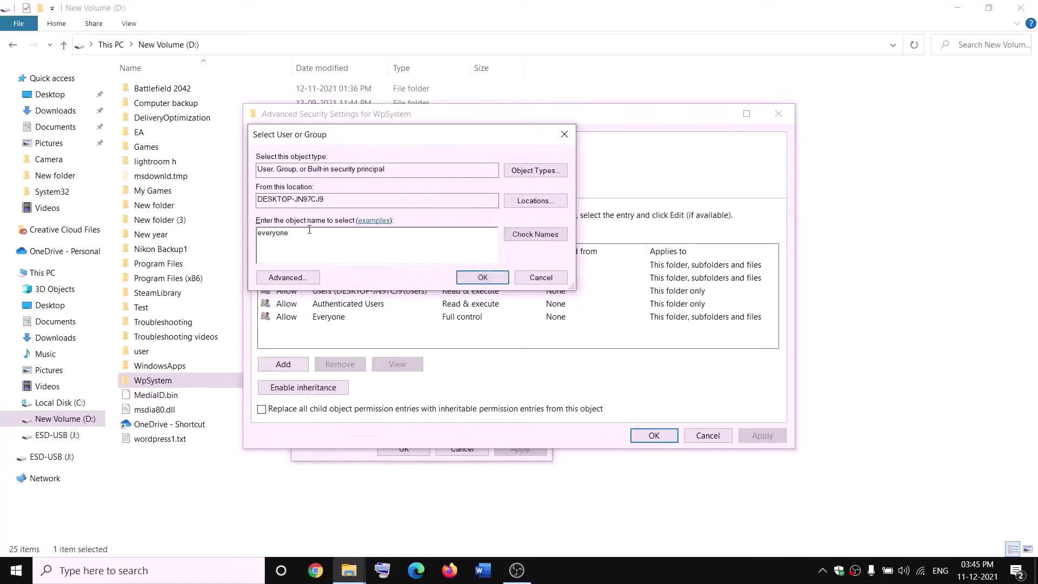
left_click_drag(309, 230, 256, 232)
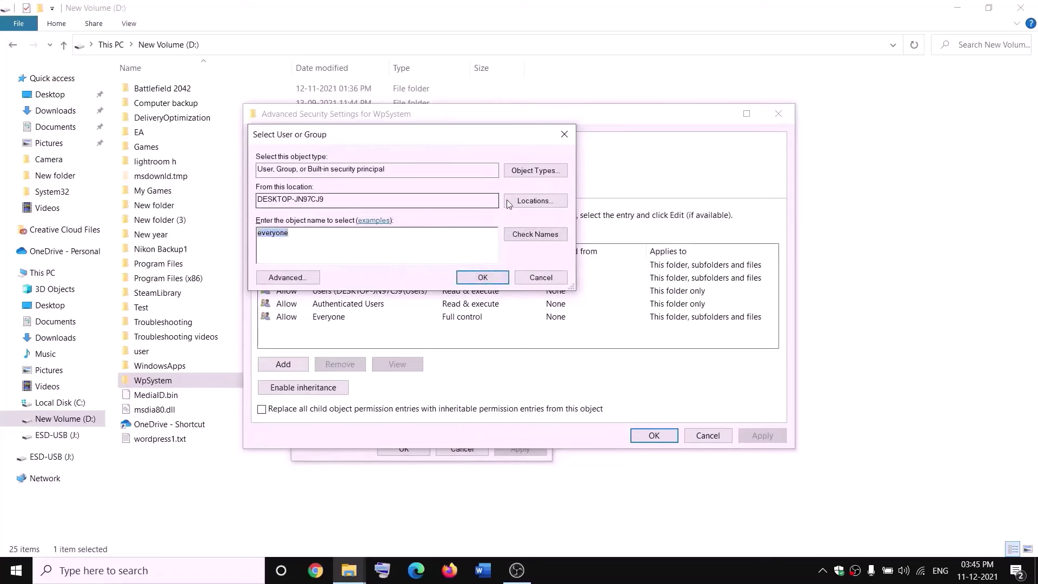
left_click(539, 235)
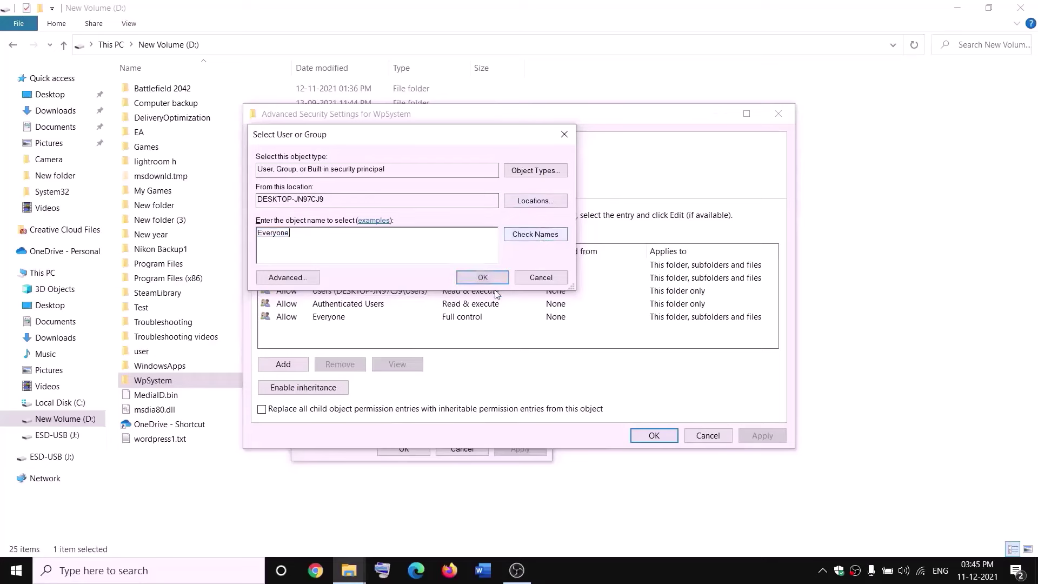
left_click(484, 280)
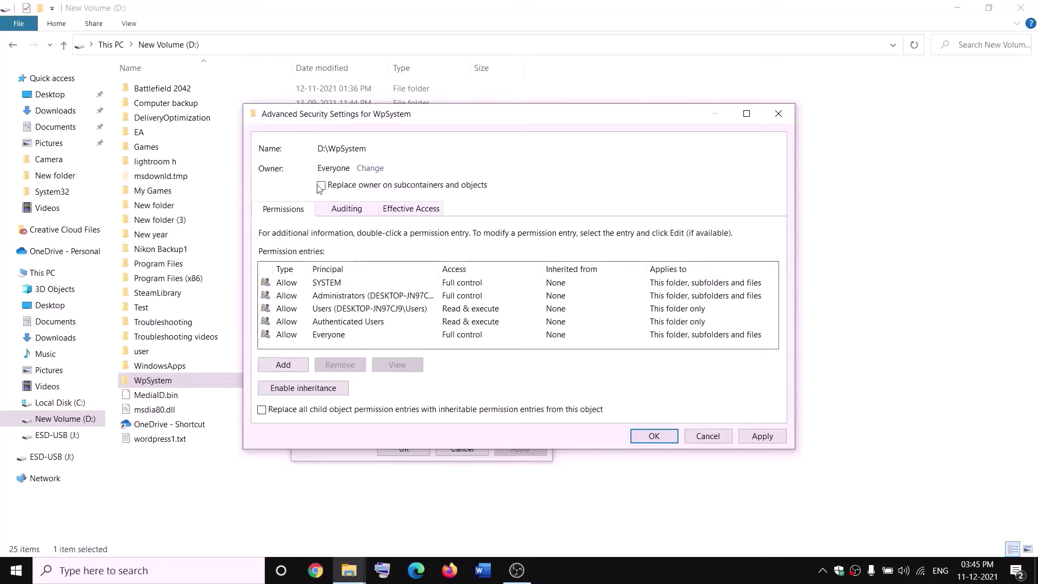
Step: Apply the WpSystem ownership change, acknowledge the notice and close the folder's properties
left_click(765, 437)
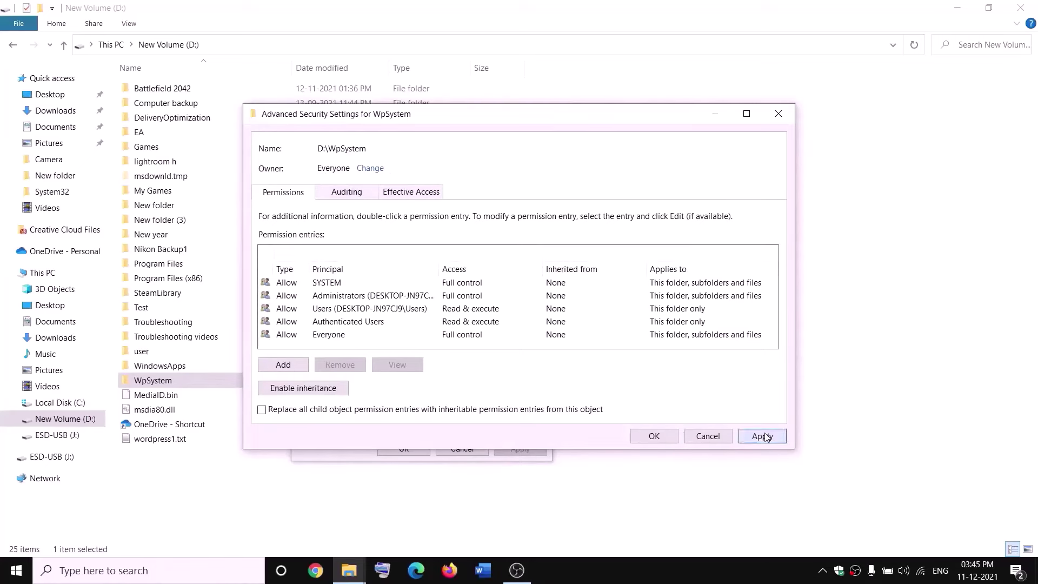
left_click(654, 437)
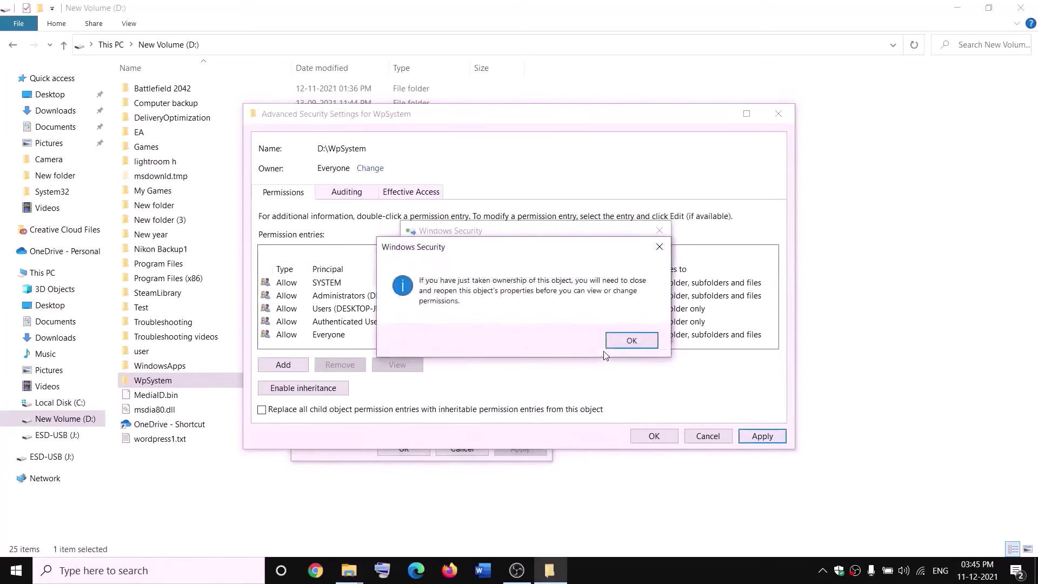
left_click(621, 341)
left_click(404, 448)
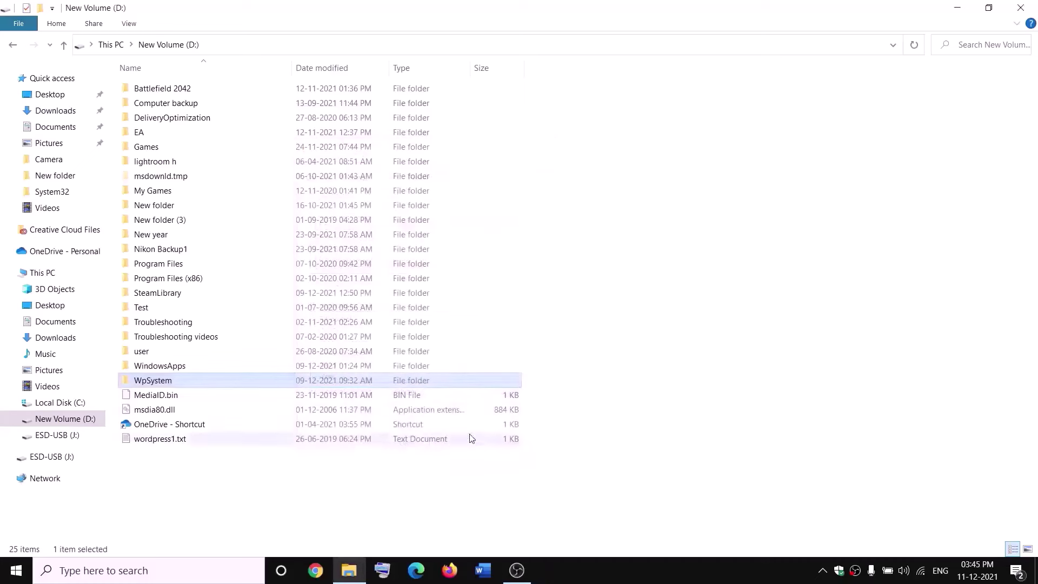
Step: Reopen the WpSystem folder's properties and bring up its advanced security settings again
right_click(155, 384)
left_click(61, 546)
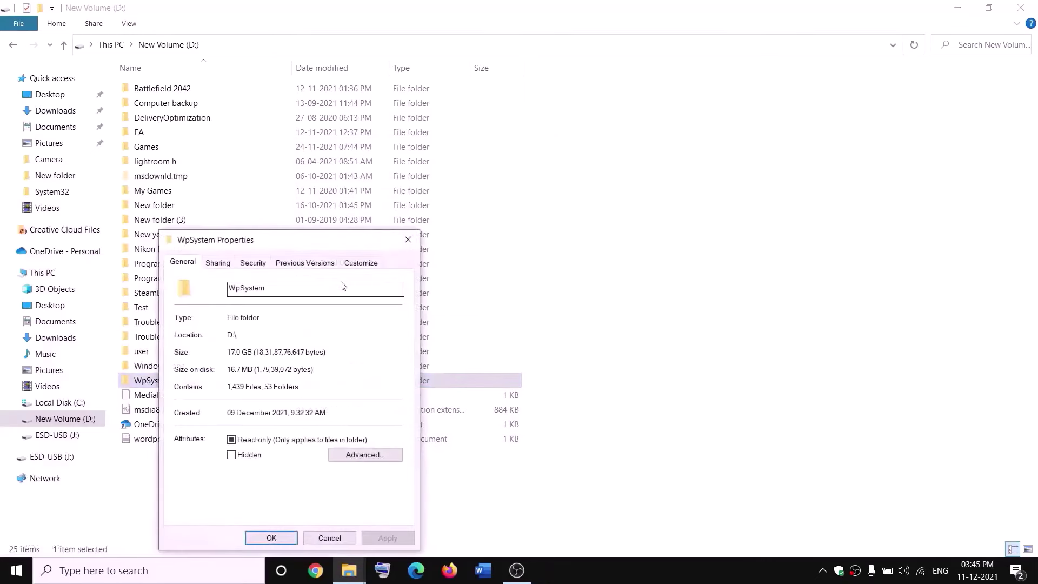
left_click_drag(278, 241, 344, 178)
left_click(382, 198)
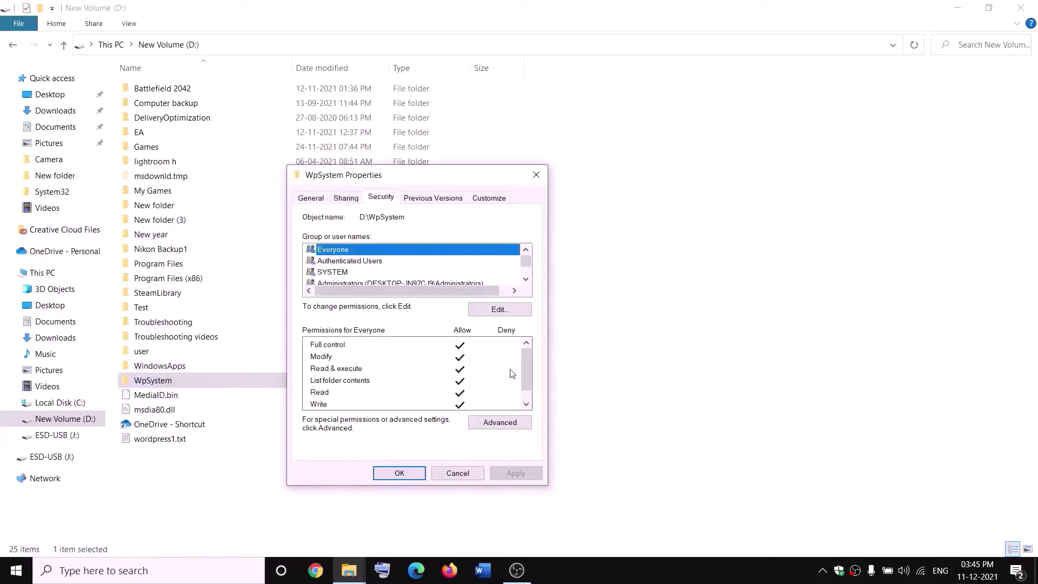
left_click(501, 424)
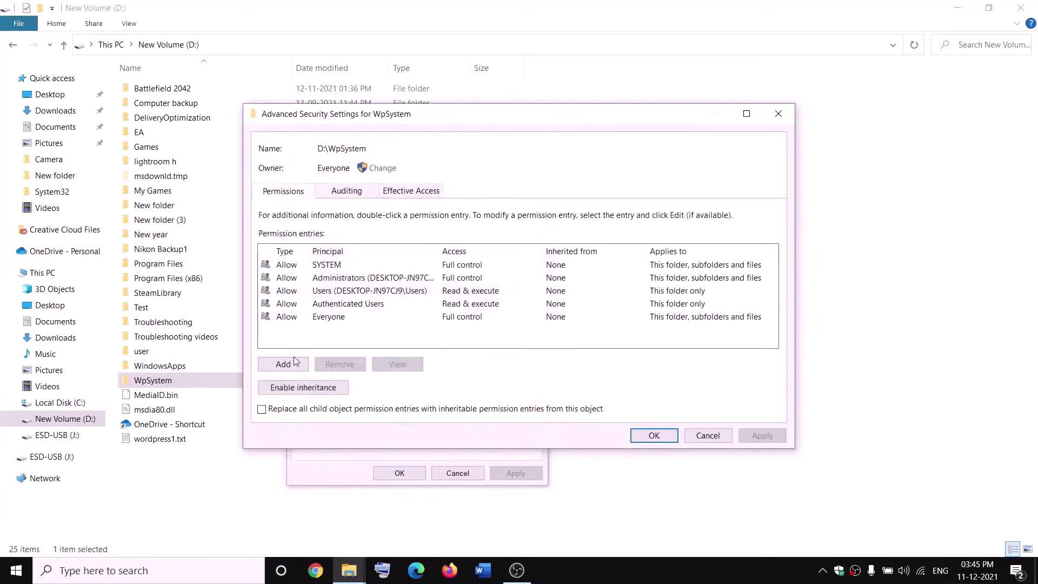
Step: Add a new permission entry for WpSystem with Everyone as the principal
left_click(287, 365)
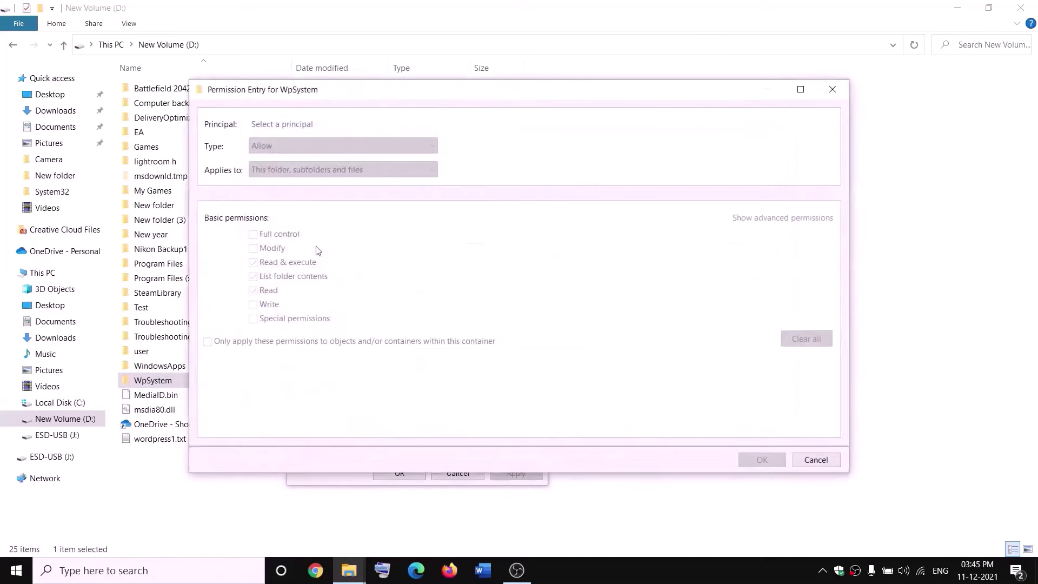
left_click(280, 123)
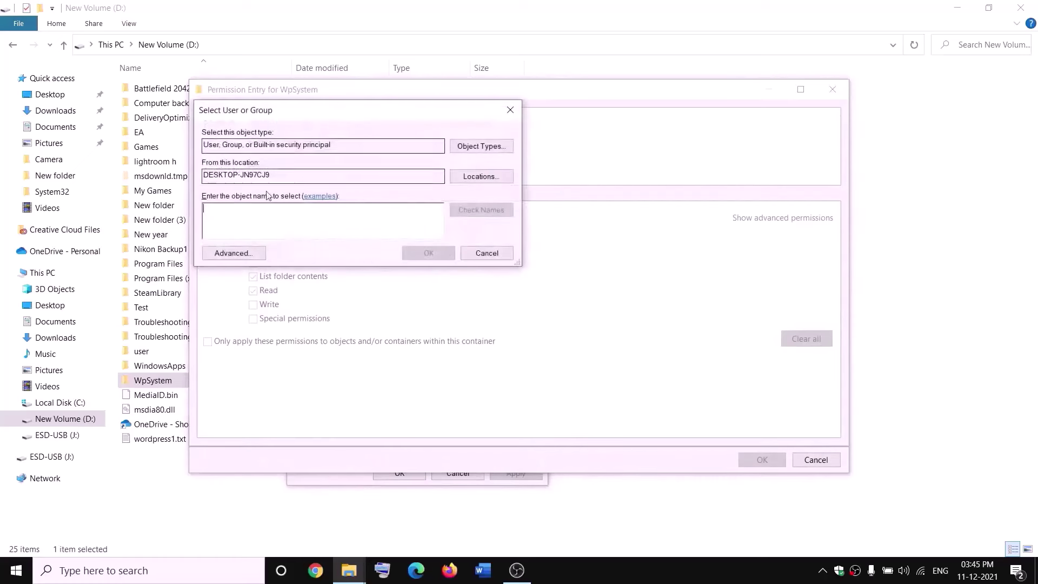
type("everyone")
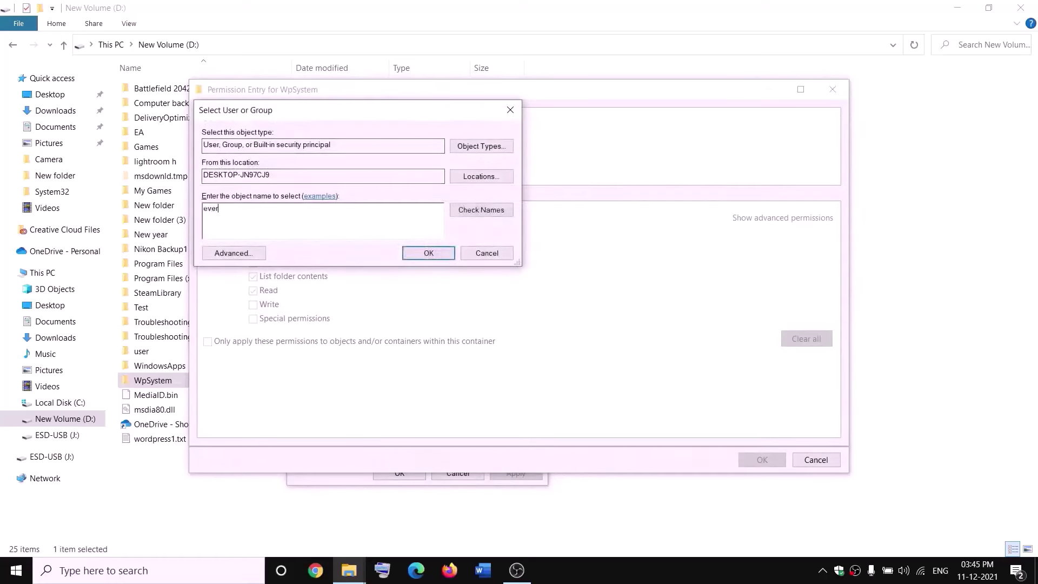
left_click(468, 209)
left_click(428, 253)
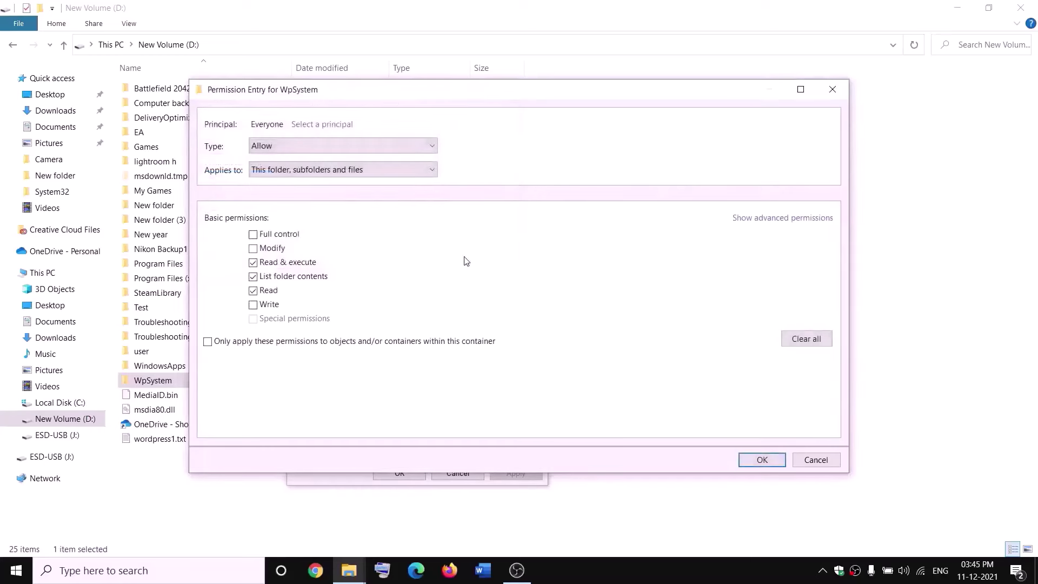
Step: Grant Everyone Full control in the new permission entry and confirm all the WpSystem security dialogs
left_click(253, 235)
left_click(761, 459)
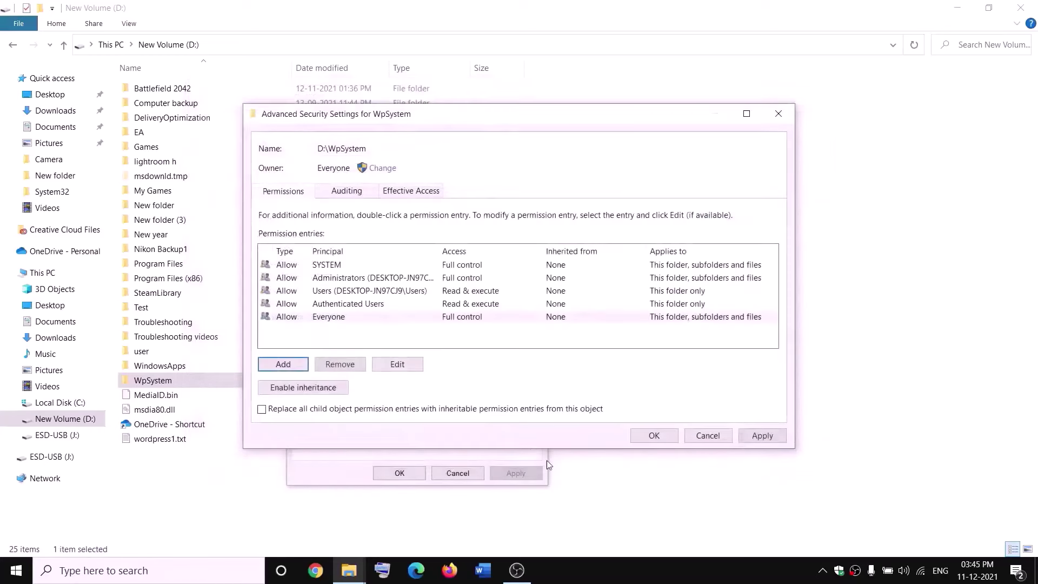
left_click(652, 435)
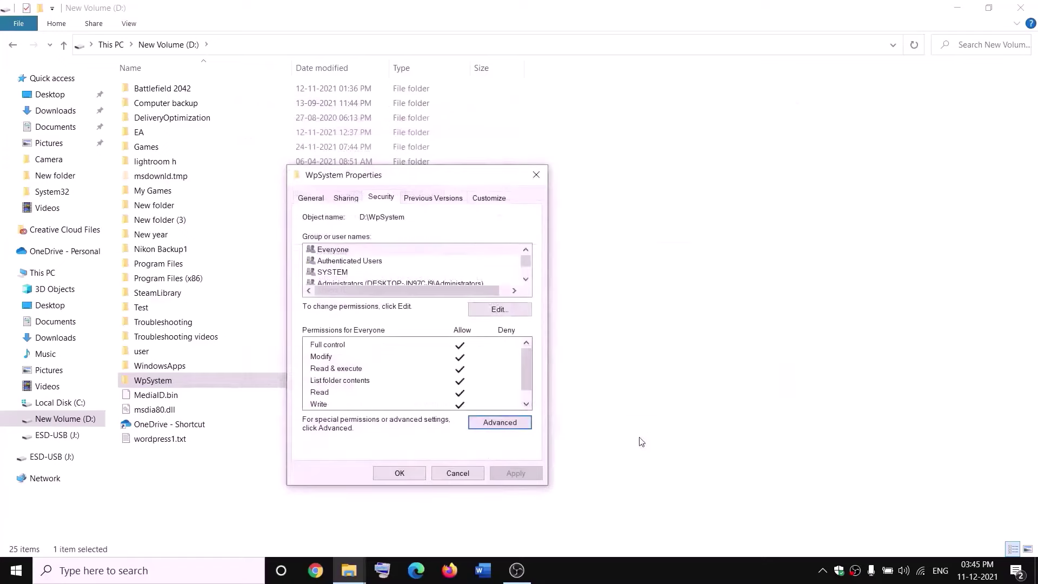
left_click(400, 474)
left_click(411, 471)
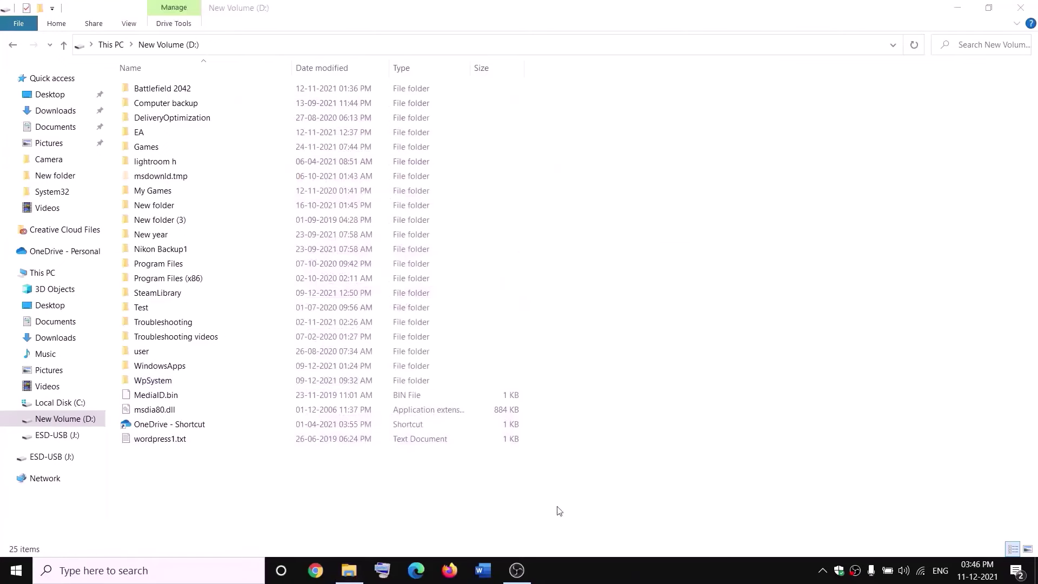
Step: Rename the WpSystem folder on the D: drive to WpSystem.old
right_click(151, 383)
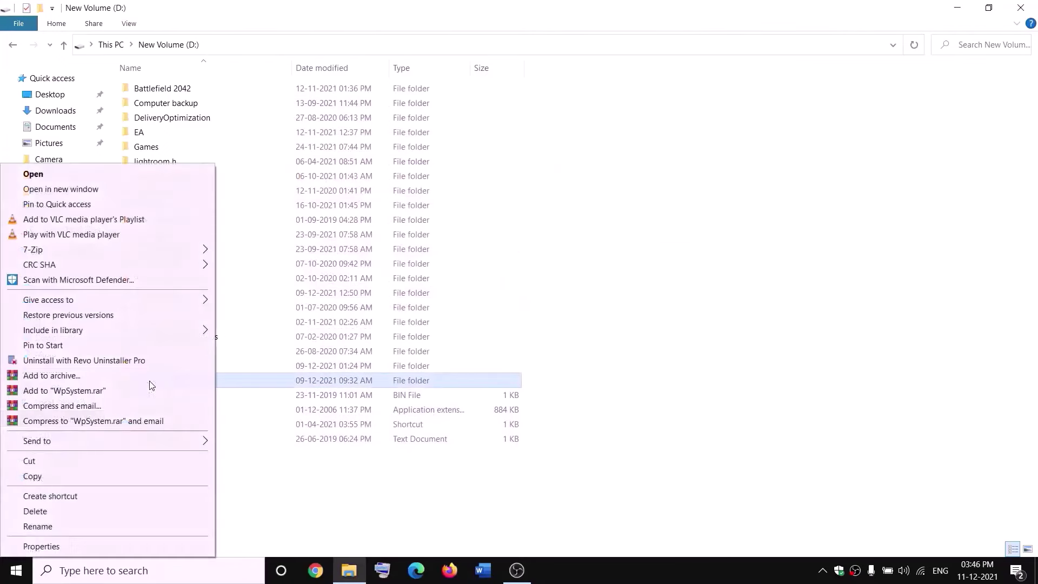
left_click(41, 527)
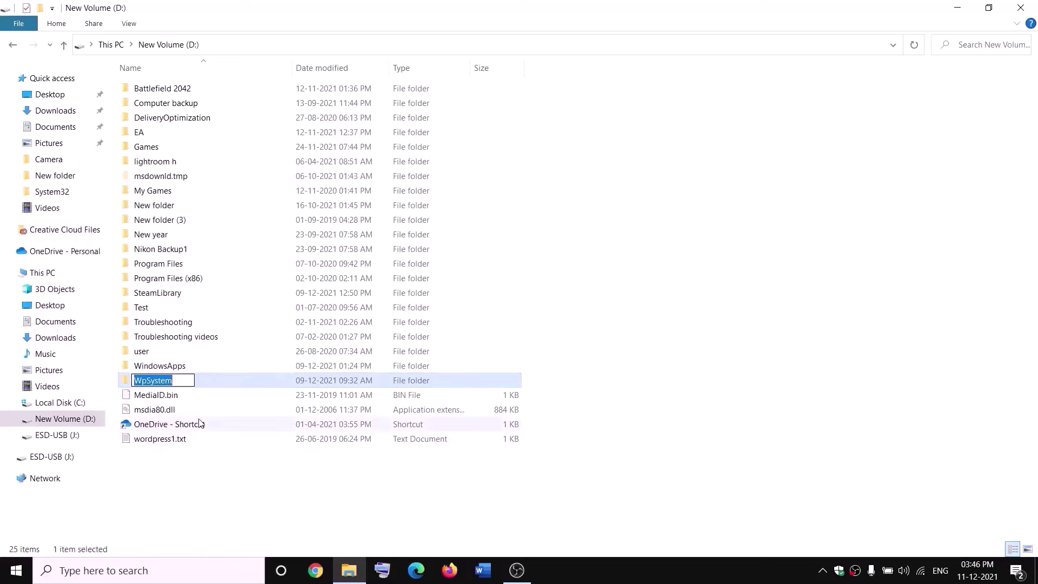
key("End")
type(".old")
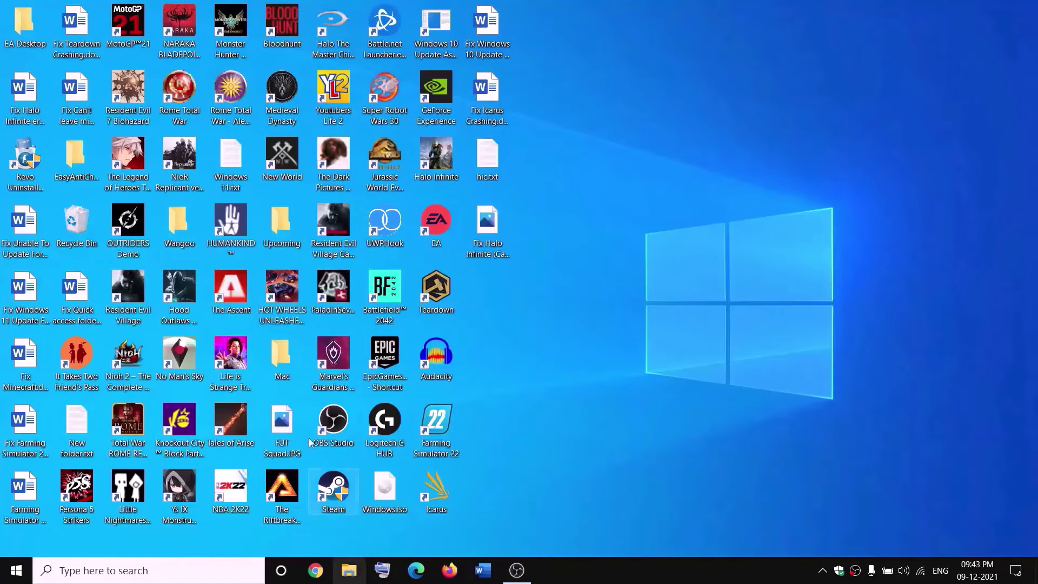
Step: Open a new File Explorer window and go to the New Volume (D:) drive
key("super+e")
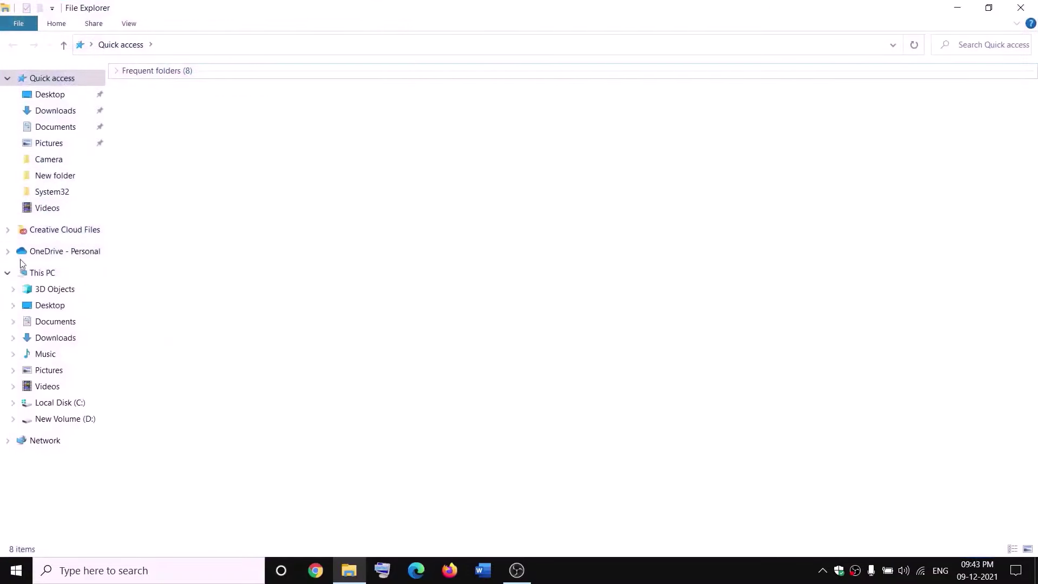
left_click(24, 272)
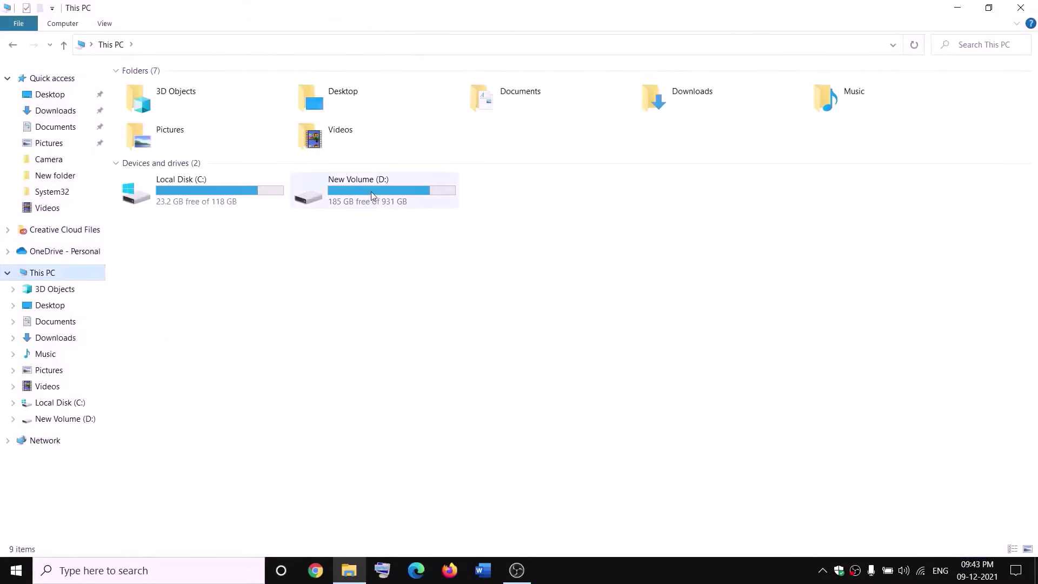
double_click(371, 195)
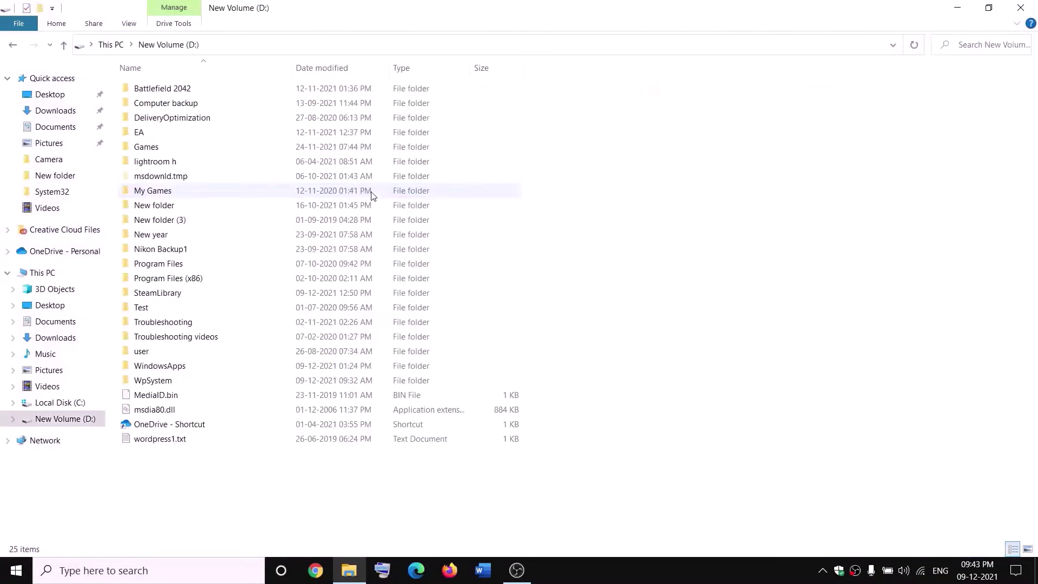
Step: Open the advanced security settings of the WindowsApps folder on the D: drive
left_click(184, 366)
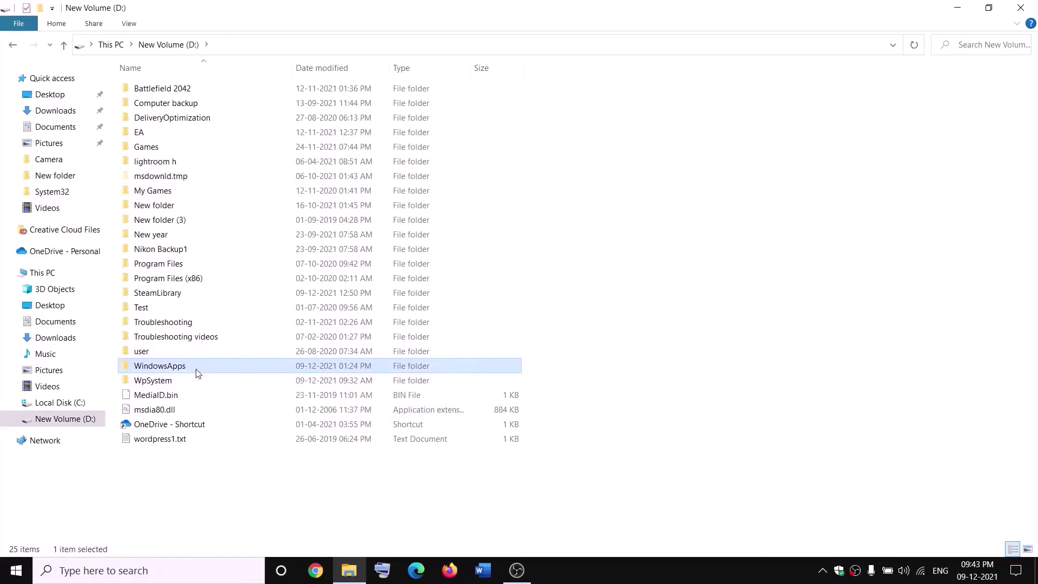
right_click(196, 369)
left_click(41, 547)
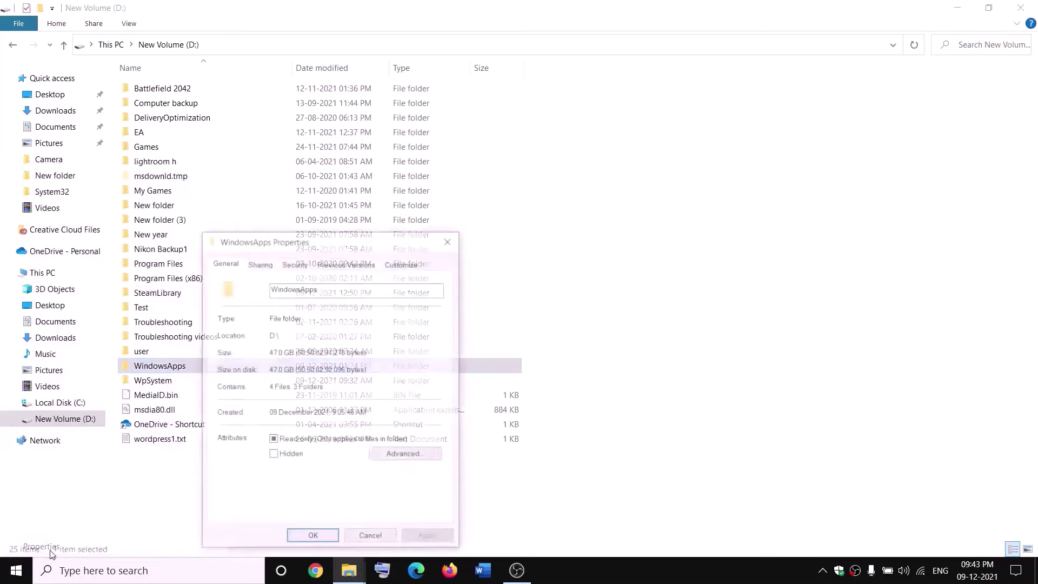
left_click(294, 264)
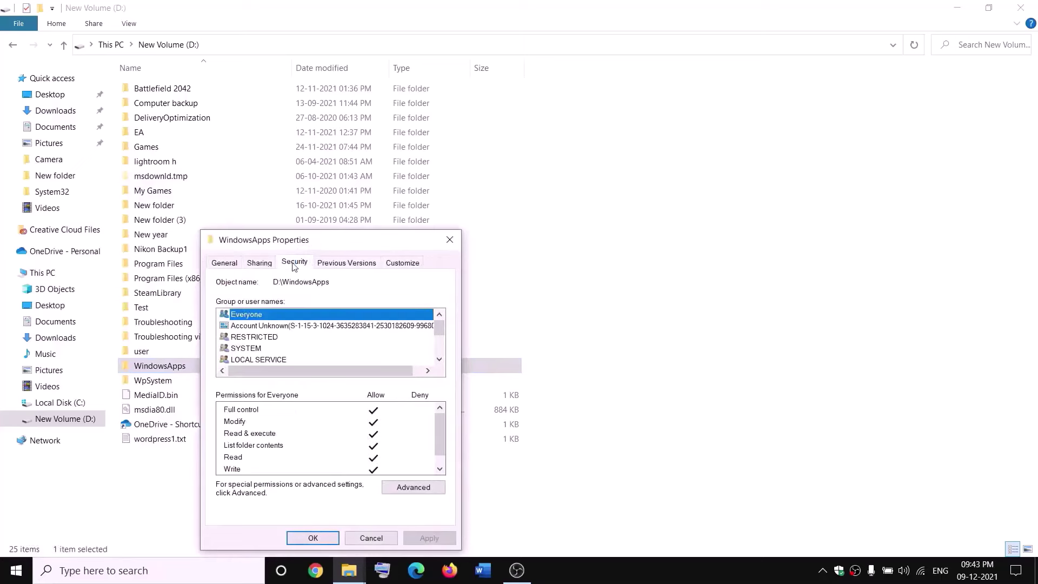
left_click(407, 486)
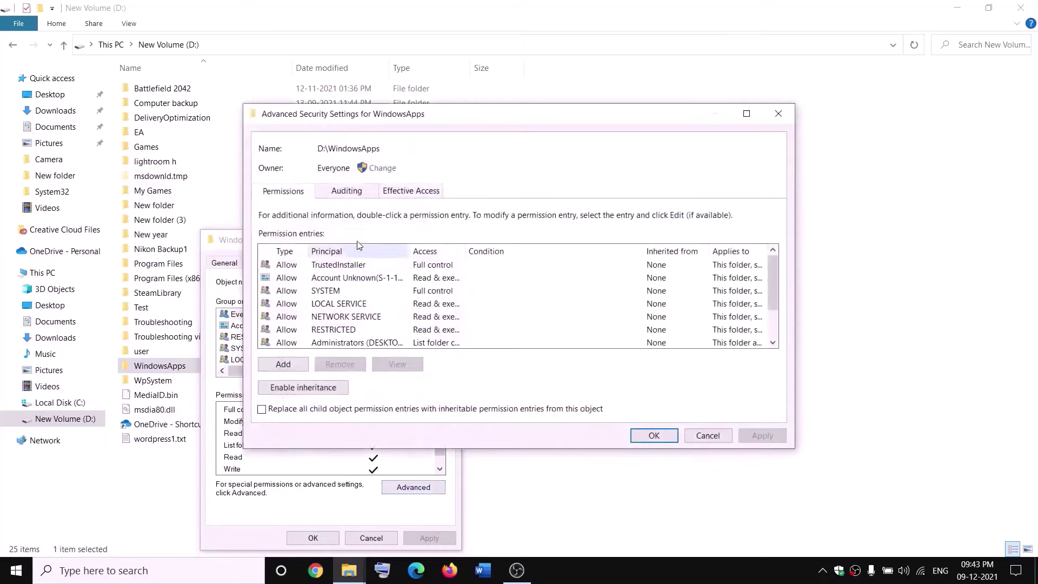
Step: Set Everyone as owner of WindowsApps, replacing the owner on subcontainers and objects, and confirm all its security dialogs
left_click(383, 169)
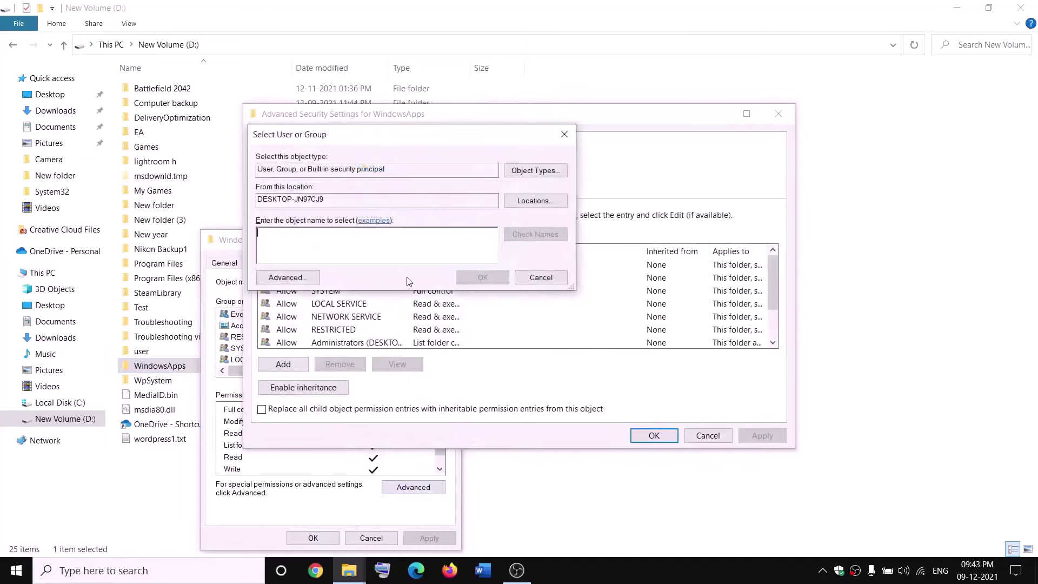
type("everyone")
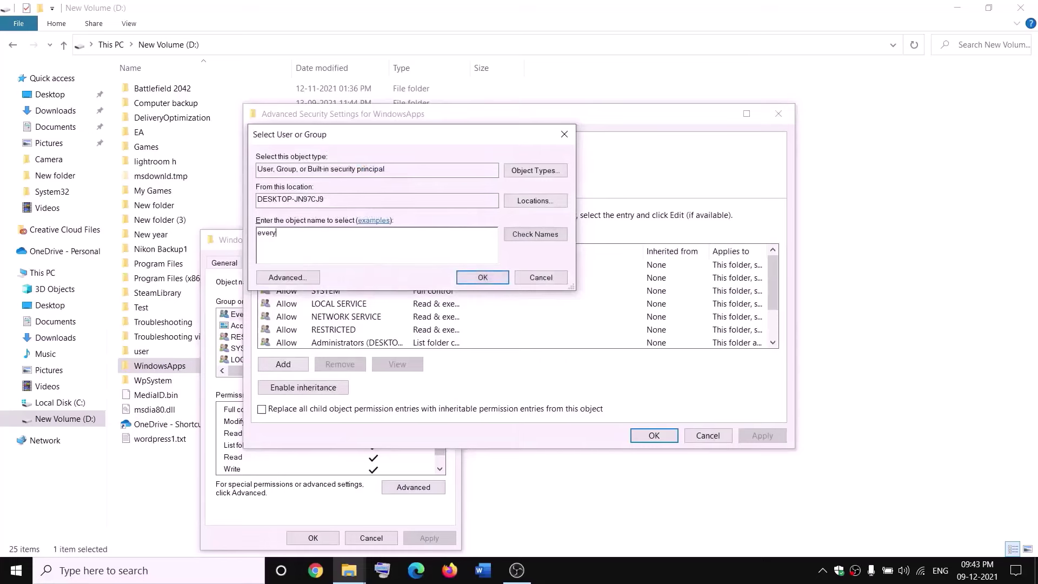
left_click(547, 238)
left_click(482, 278)
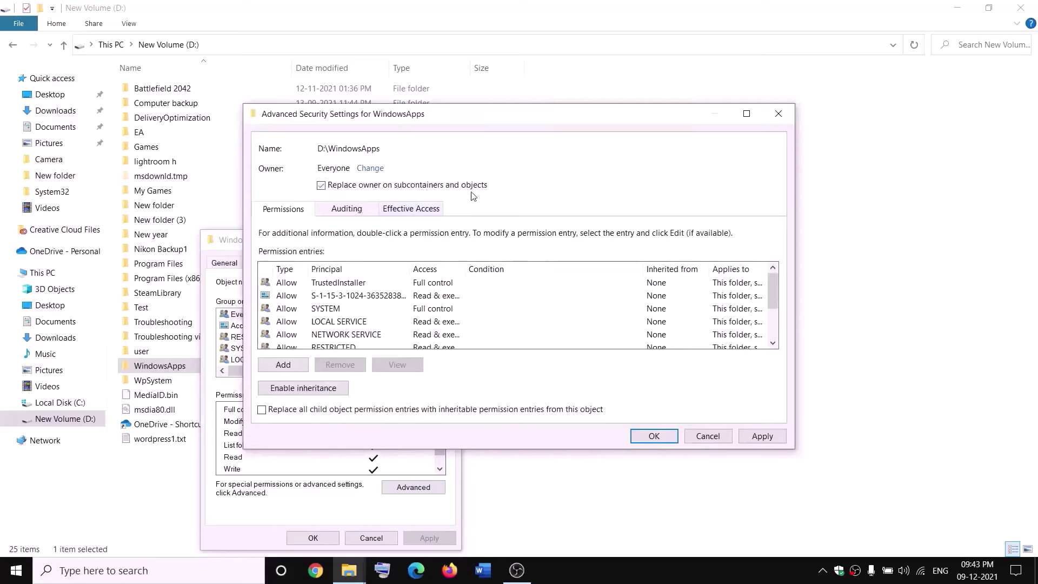
left_click(771, 440)
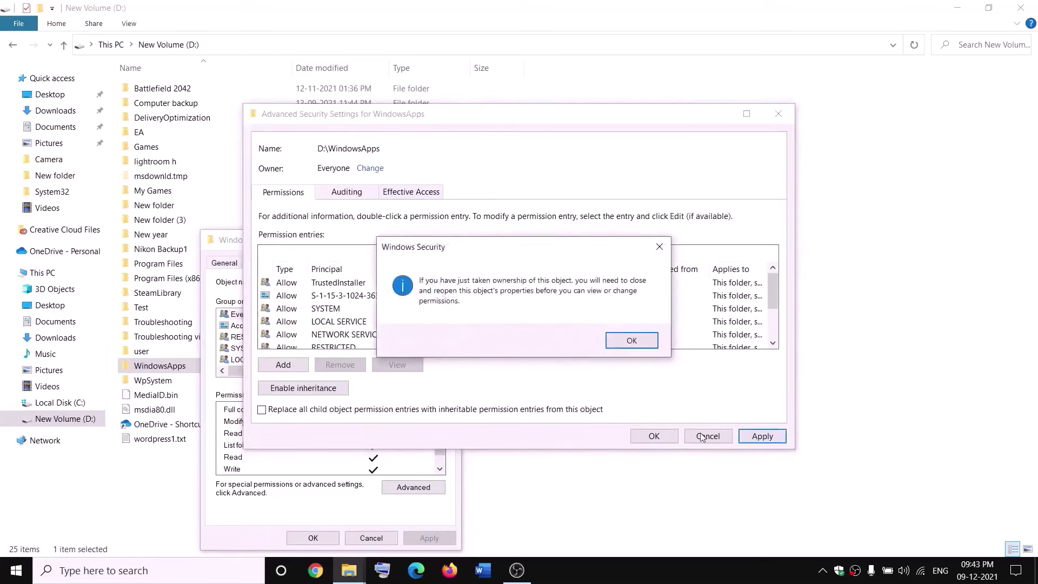
left_click(631, 340)
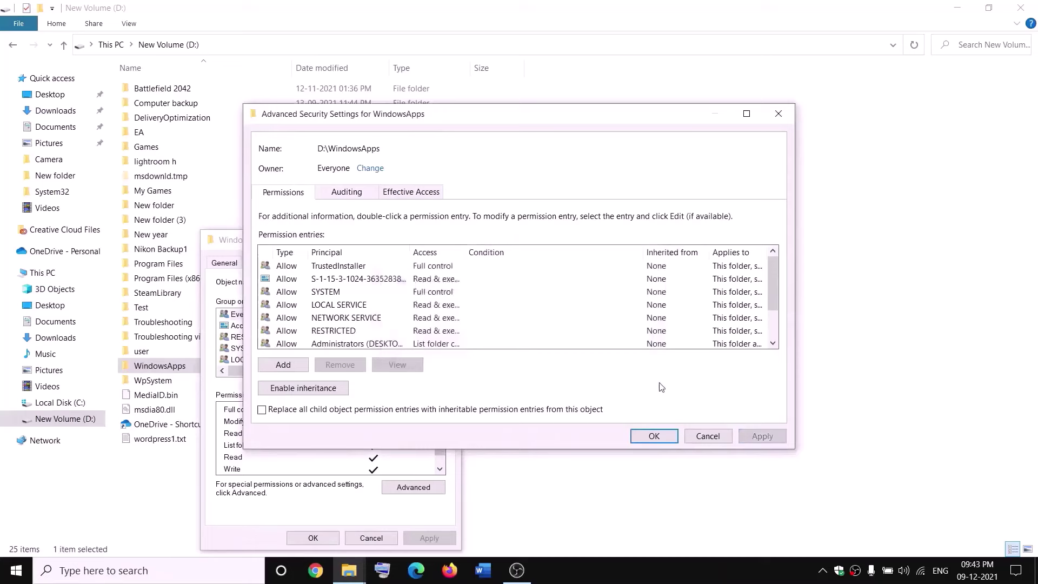
left_click(653, 435)
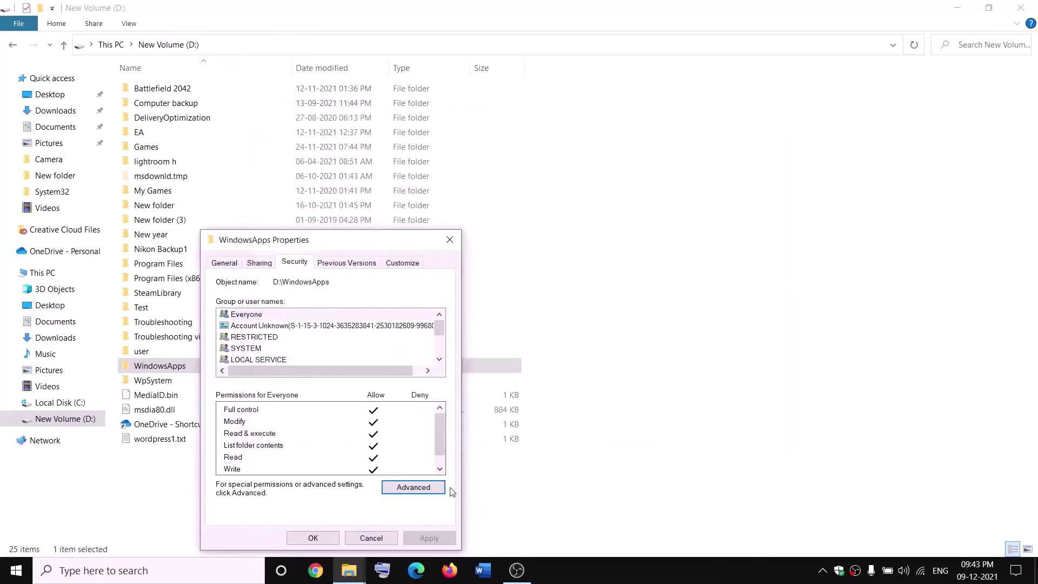
left_click(322, 540)
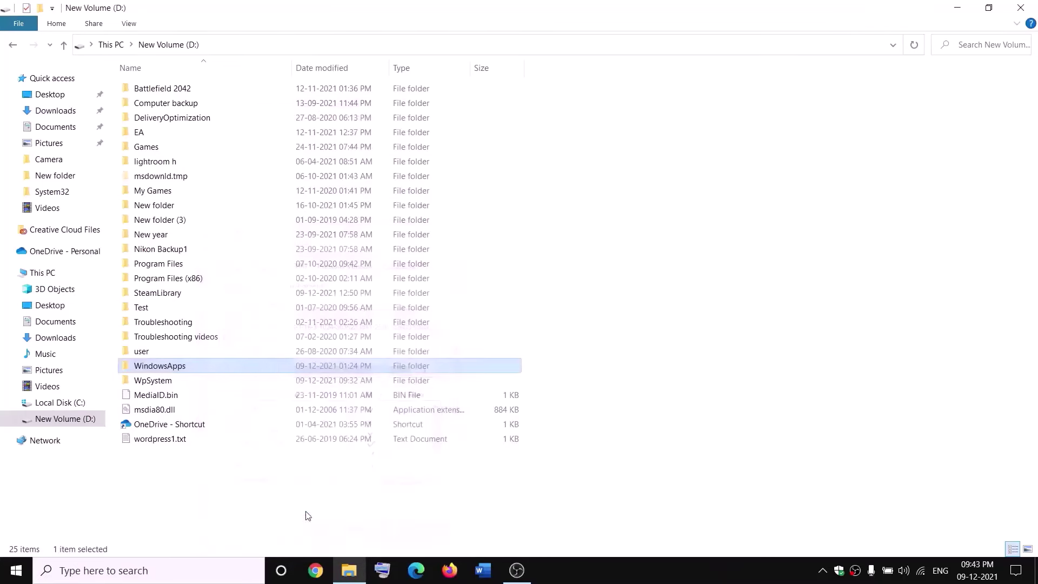
Step: Reopen the WindowsApps folder's properties and bring up its advanced security settings again
right_click(197, 371)
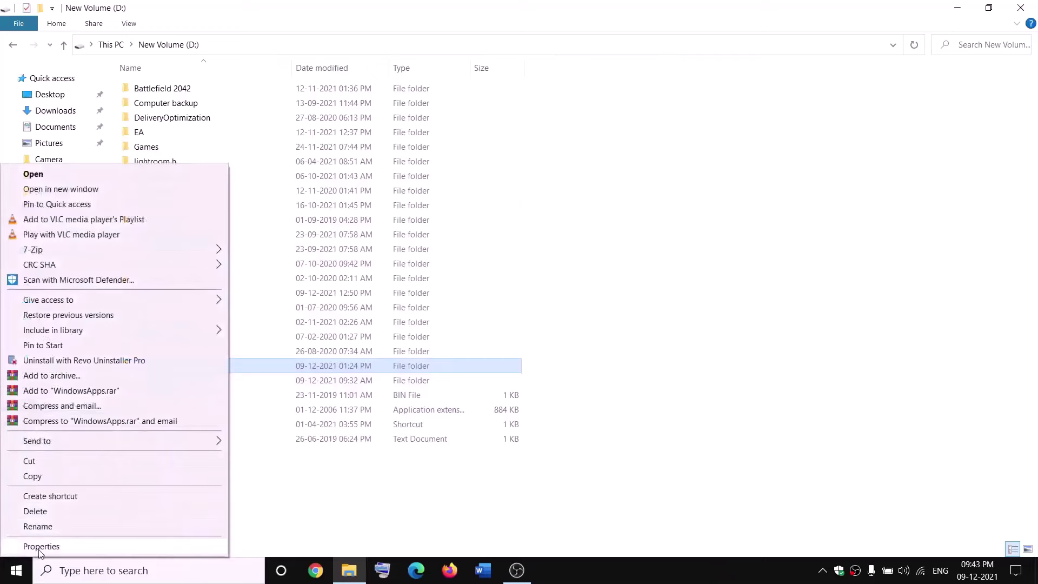
left_click(40, 547)
left_click(303, 264)
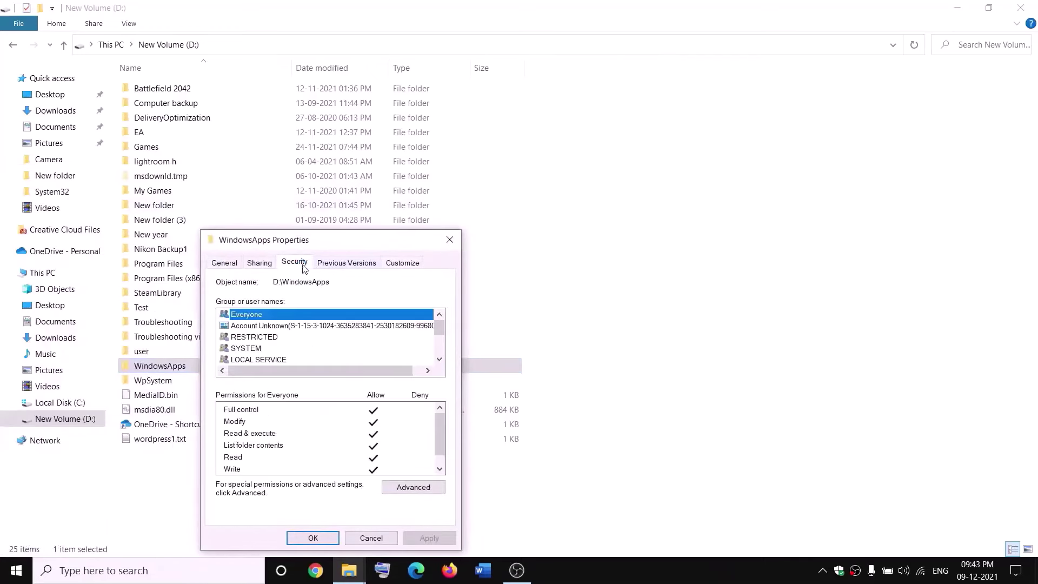
left_click(414, 487)
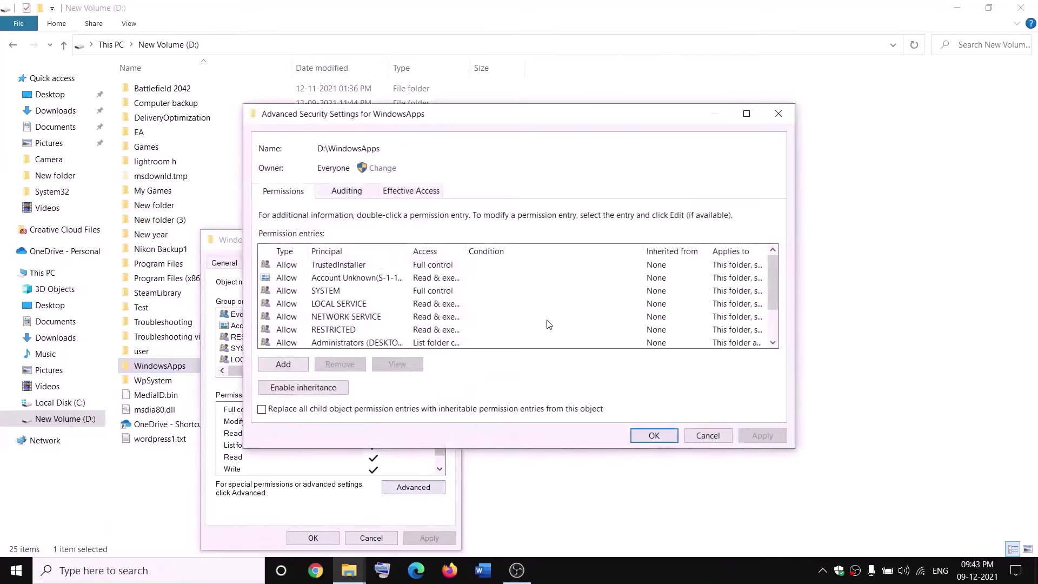
Step: Add a new permission entry for WindowsApps with Everyone as the principal
left_click(285, 364)
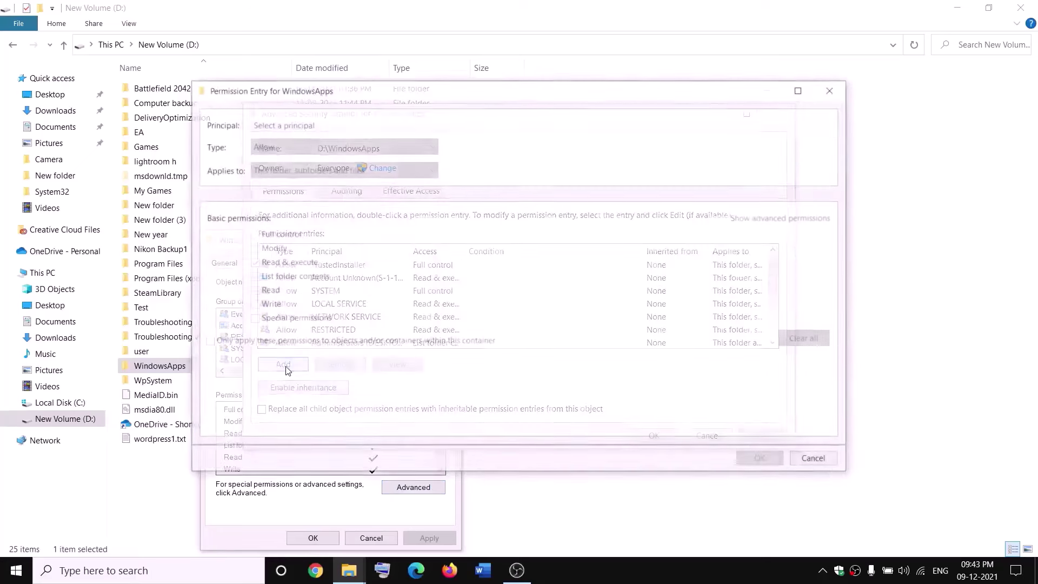
left_click(277, 126)
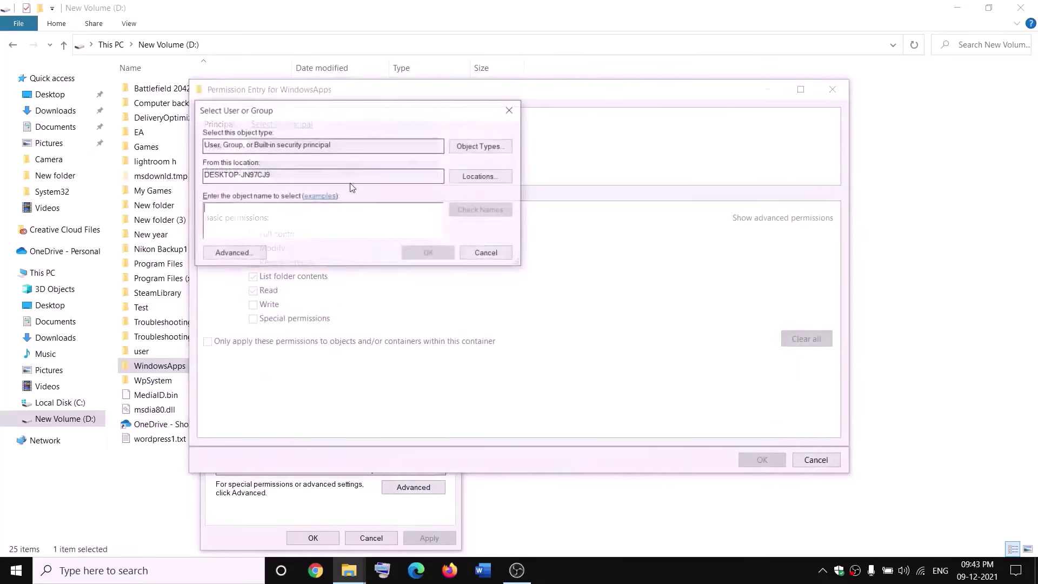
type("everyone")
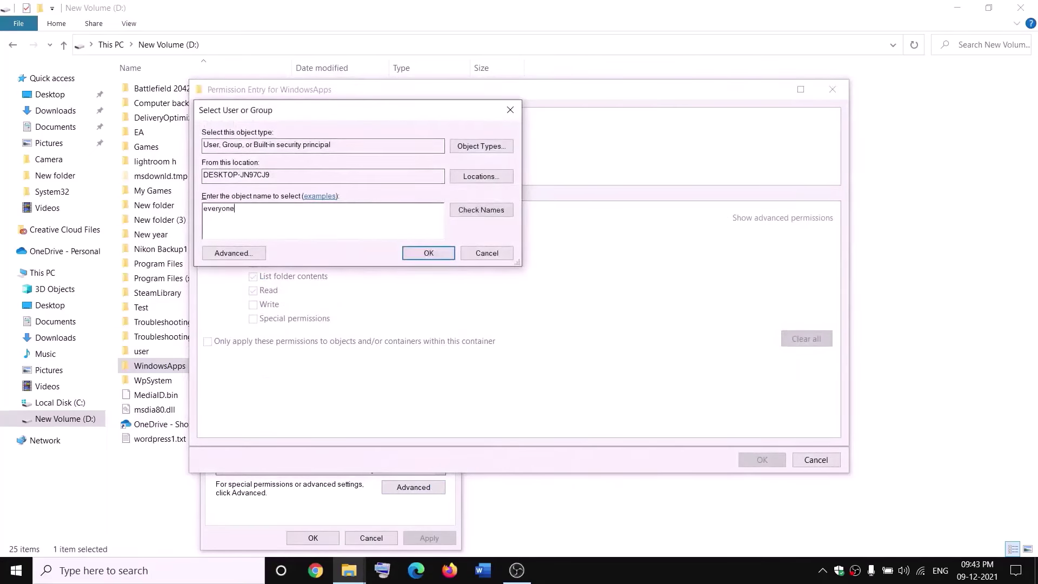
left_click(481, 209)
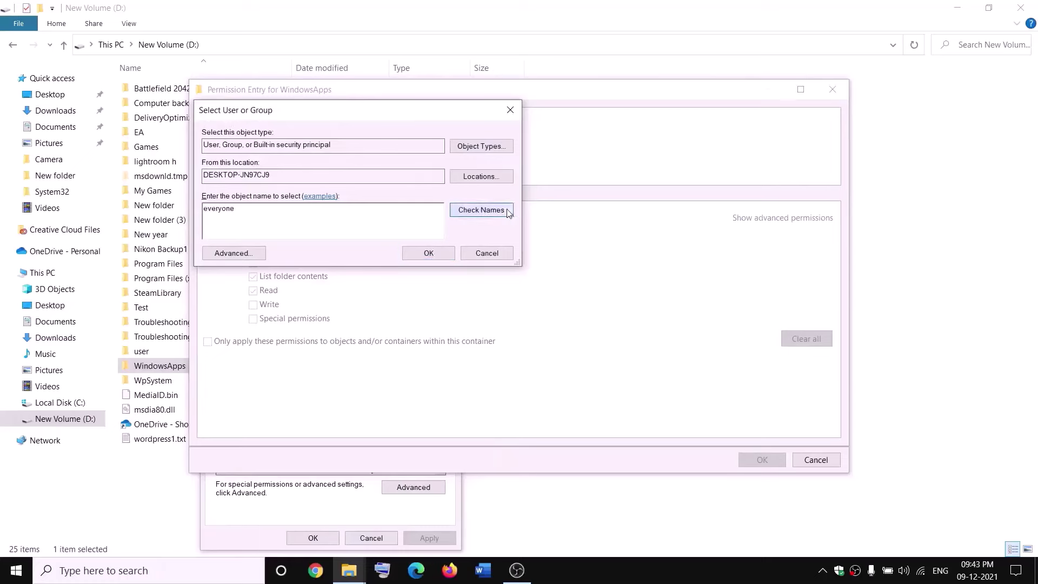
left_click(428, 253)
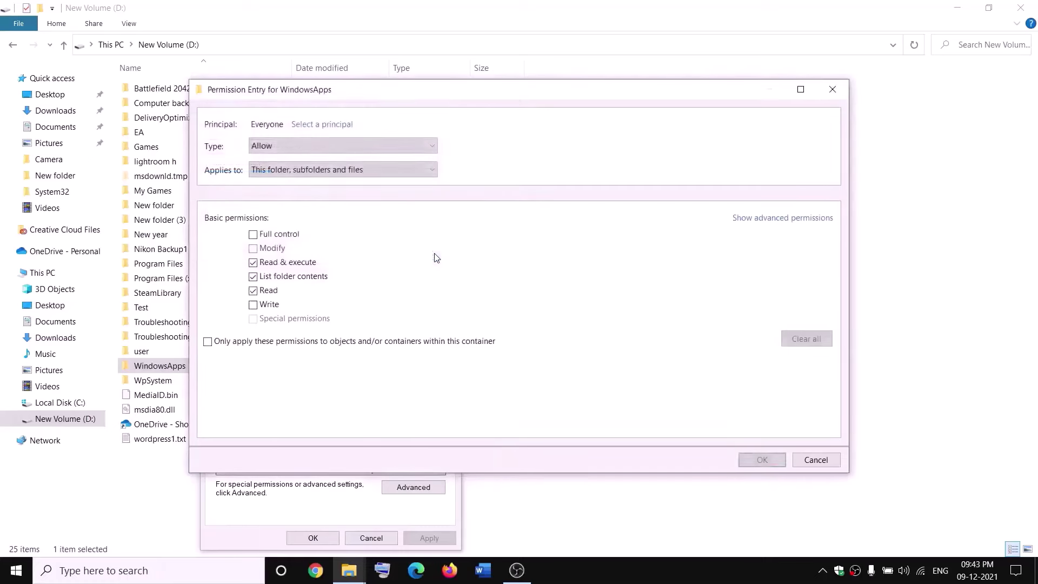
Step: Grant Everyone Full control in the new permission entry and confirm all the WindowsApps security dialogs
left_click(254, 235)
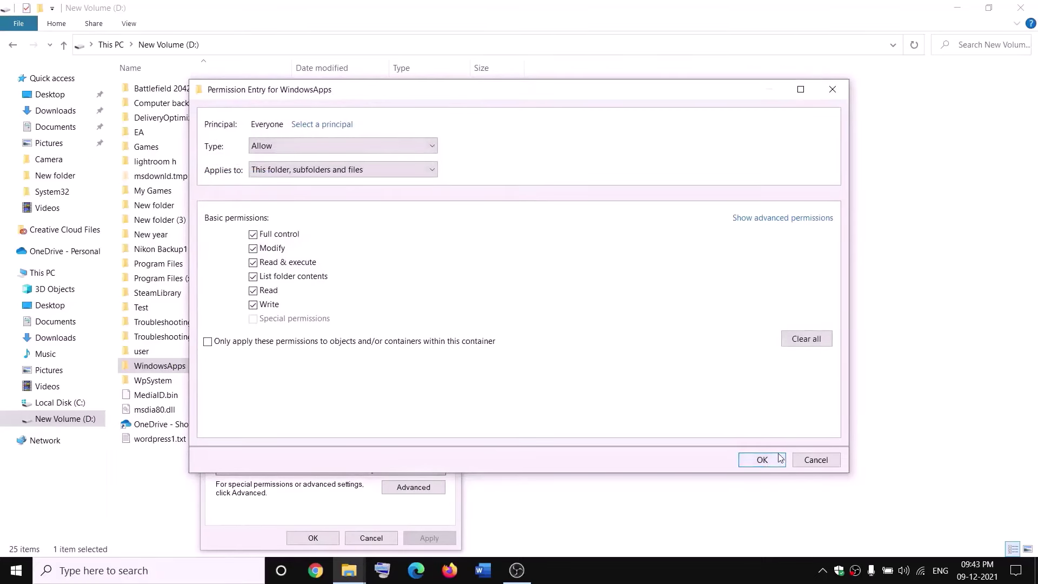
left_click(775, 456)
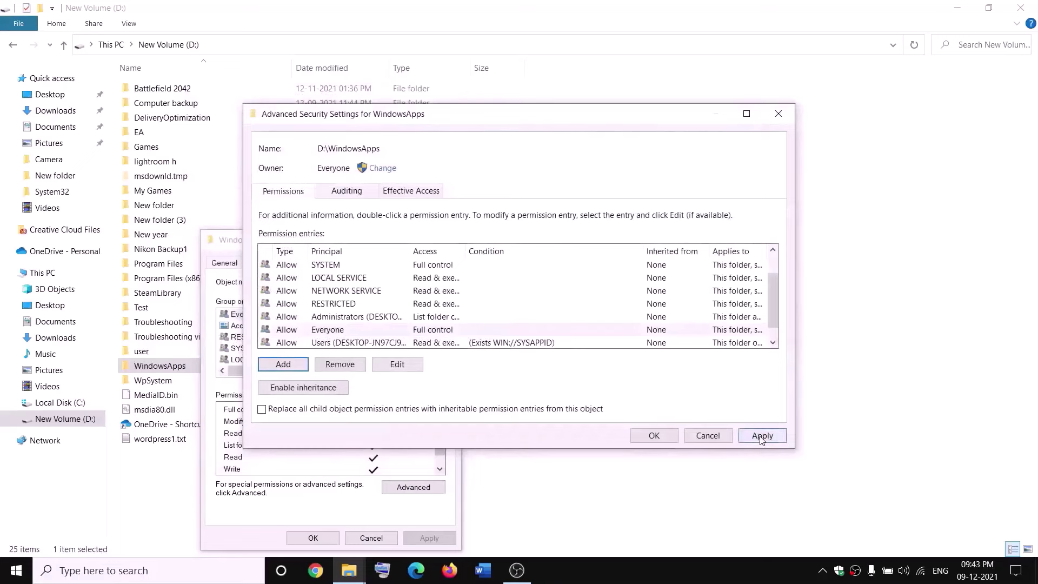
left_click(761, 437)
left_click(654, 436)
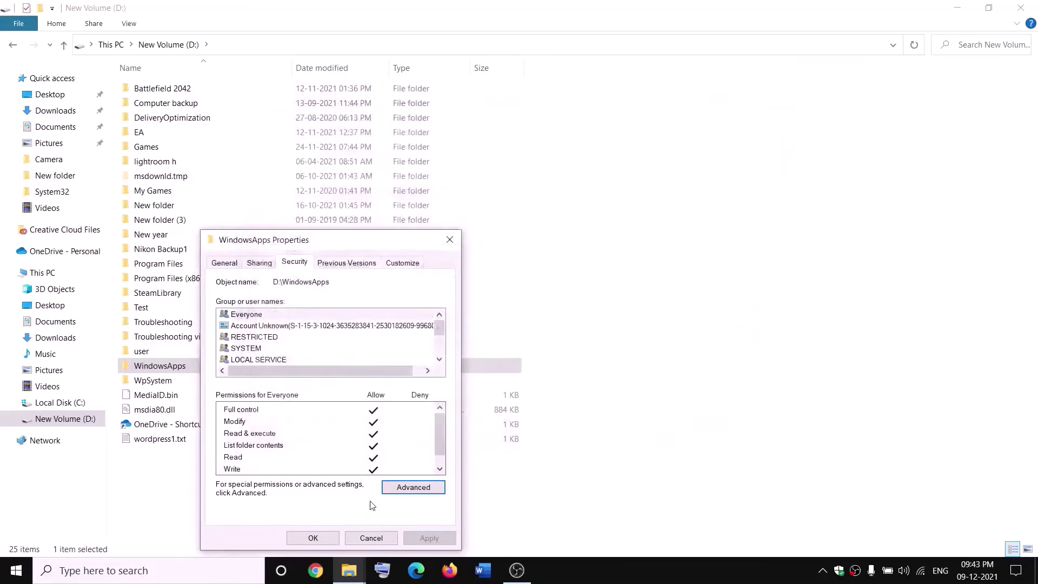
left_click(327, 536)
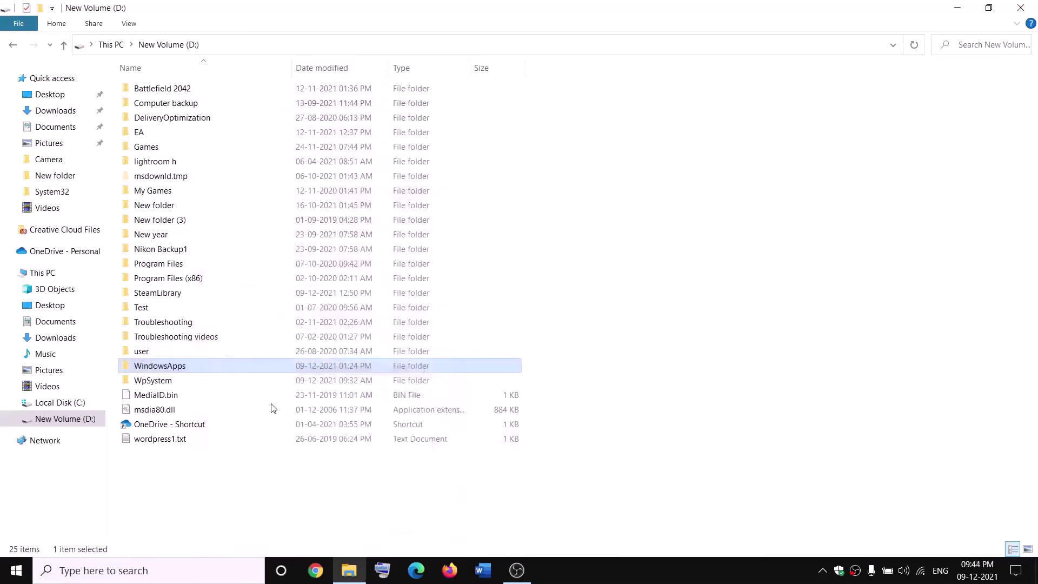
Step: Rename the WindowsApps folder on the D: drive to WindowsApps.old
right_click(196, 371)
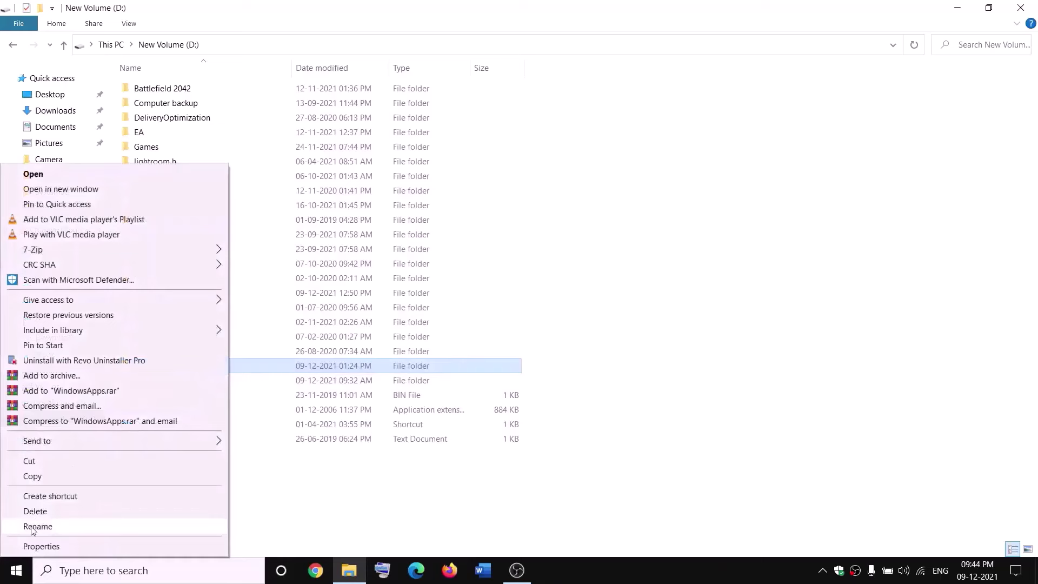
left_click(32, 527)
left_click(194, 364)
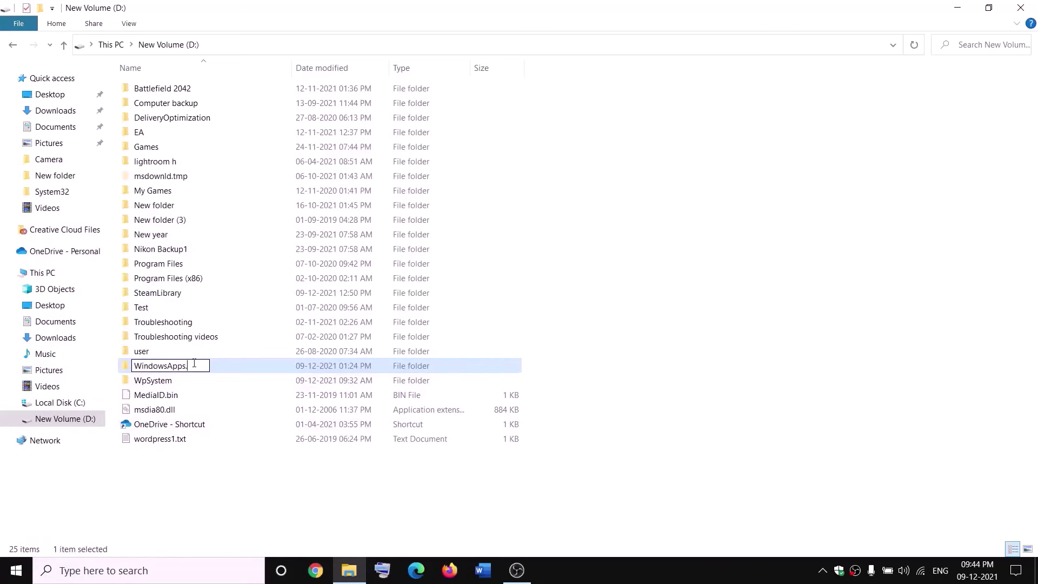
type(".old")
left_click(236, 471)
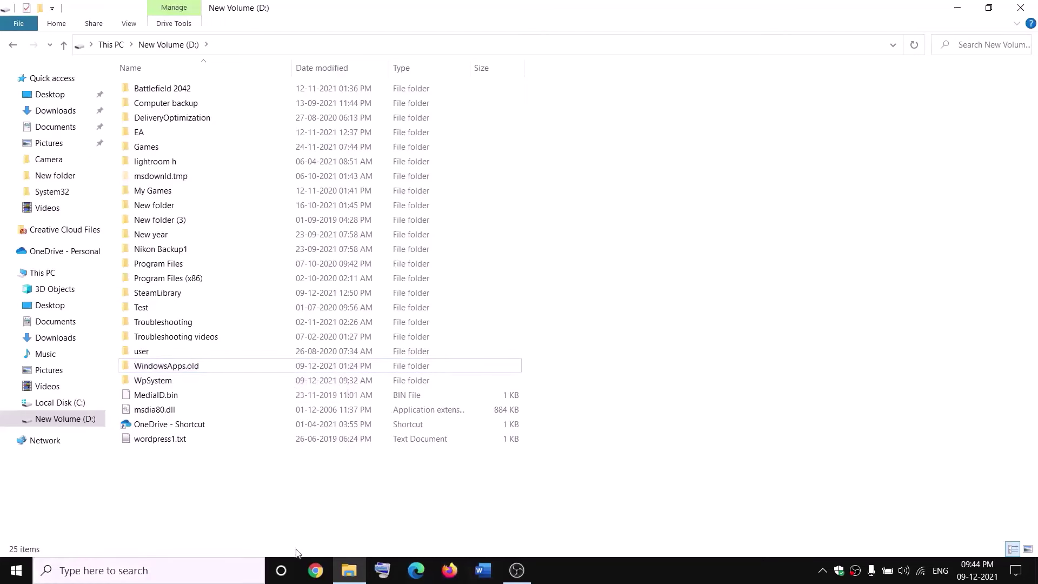
Step: Open Task Manager, end the Gaming Services background process, and close Task Manager
right_click(16, 570)
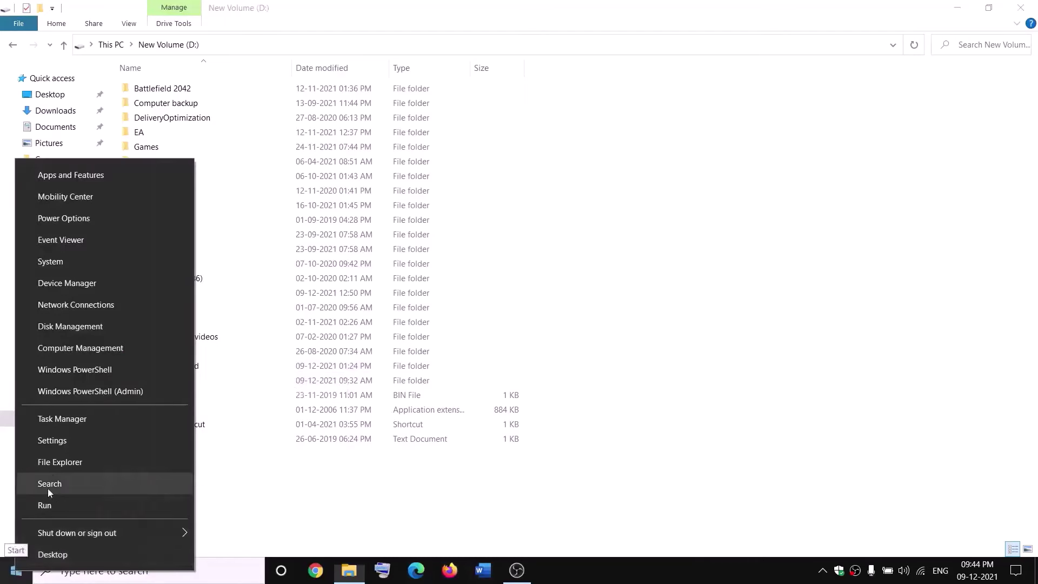
left_click(56, 424)
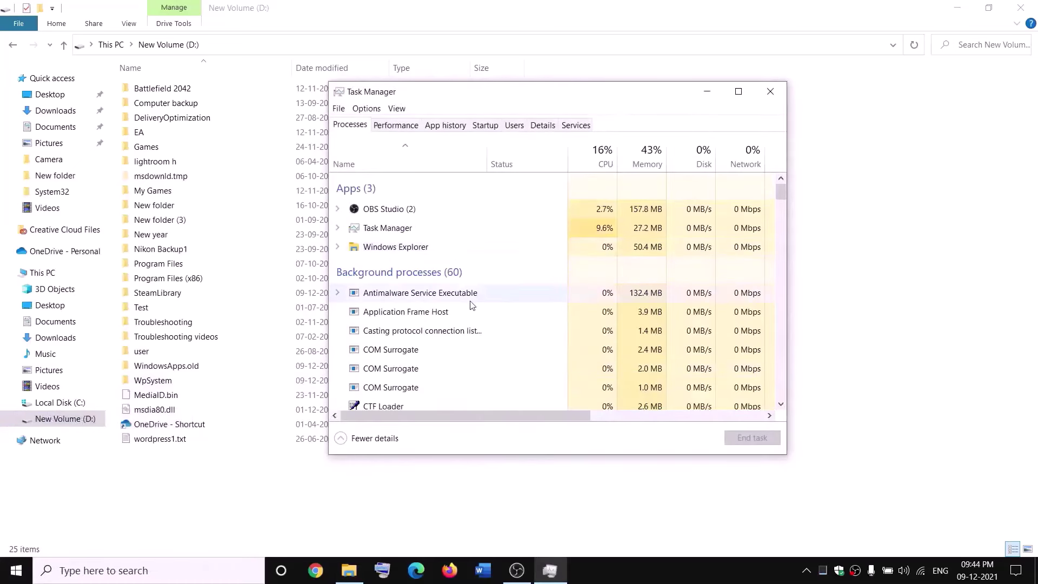
scroll(470, 305, "down", 3)
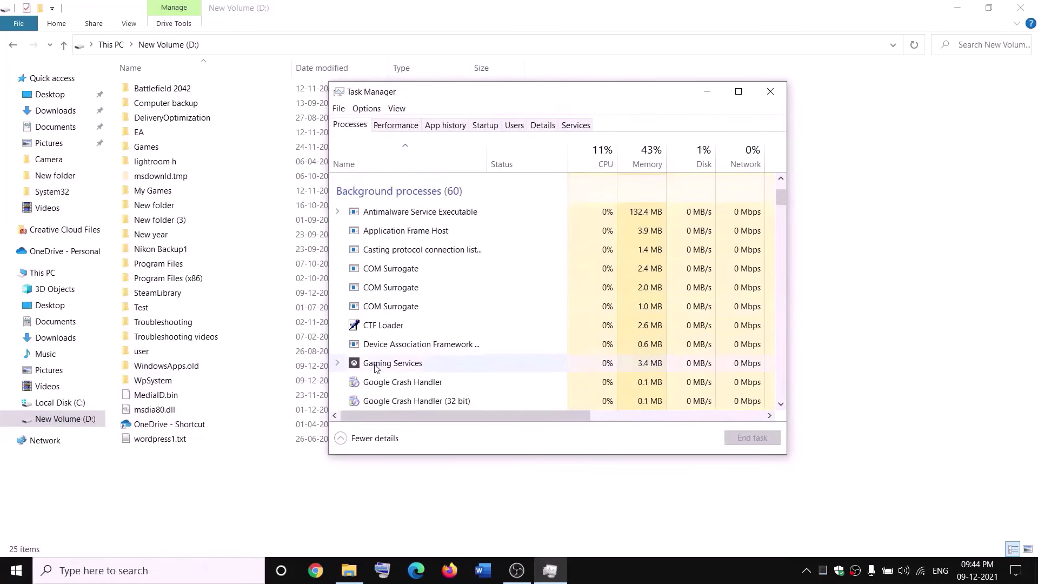
right_click(376, 366)
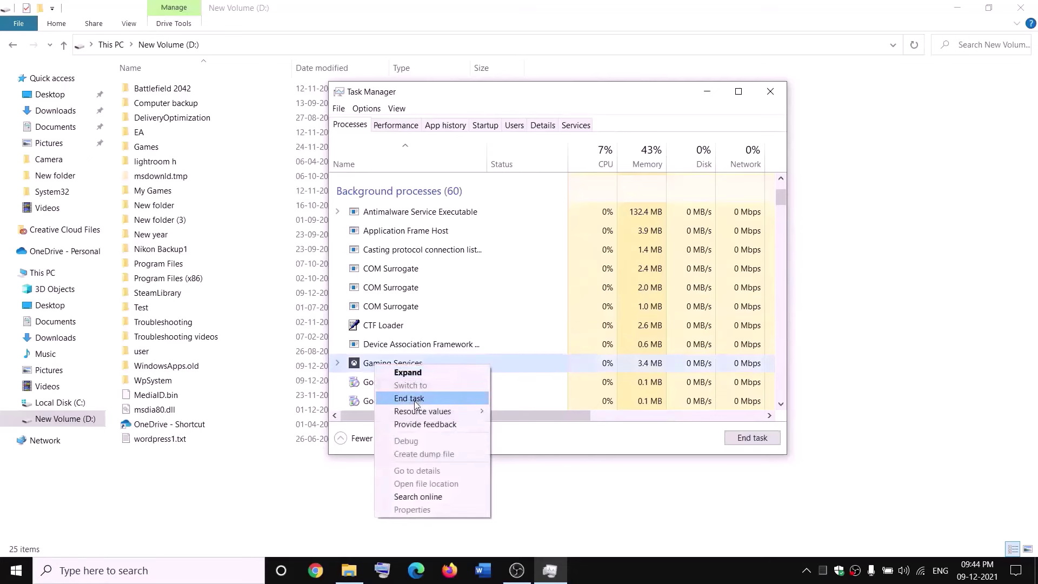
left_click(416, 400)
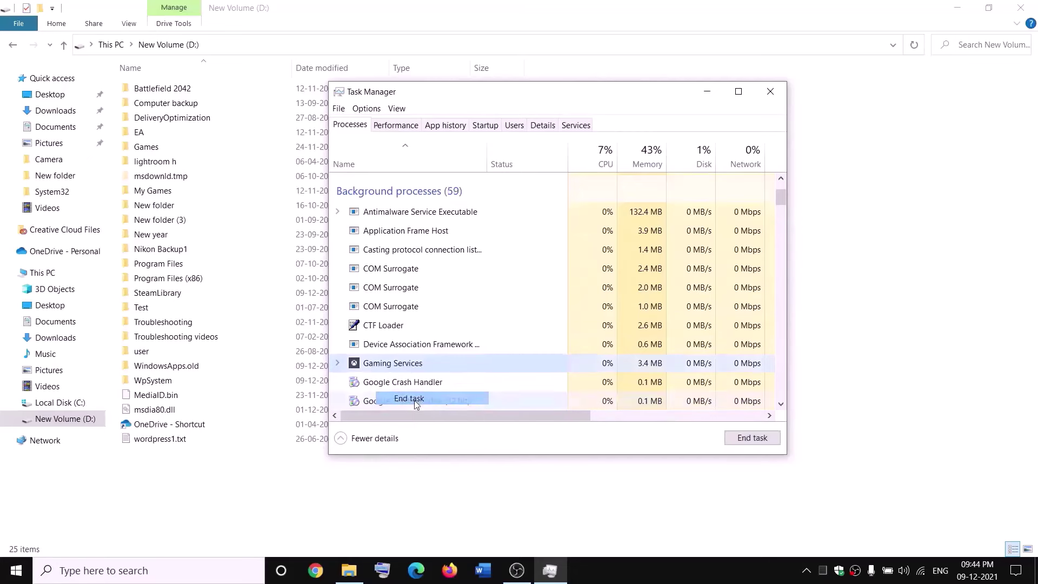
left_click(778, 92)
Step: Search Windows for Services and open the Services console
left_click(228, 571)
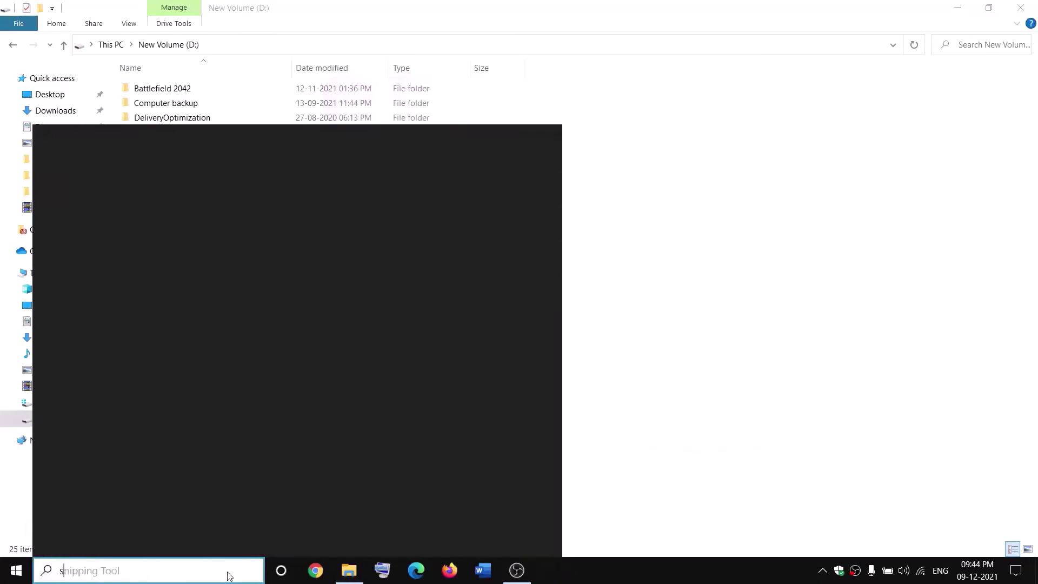
type("servi")
key("Return")
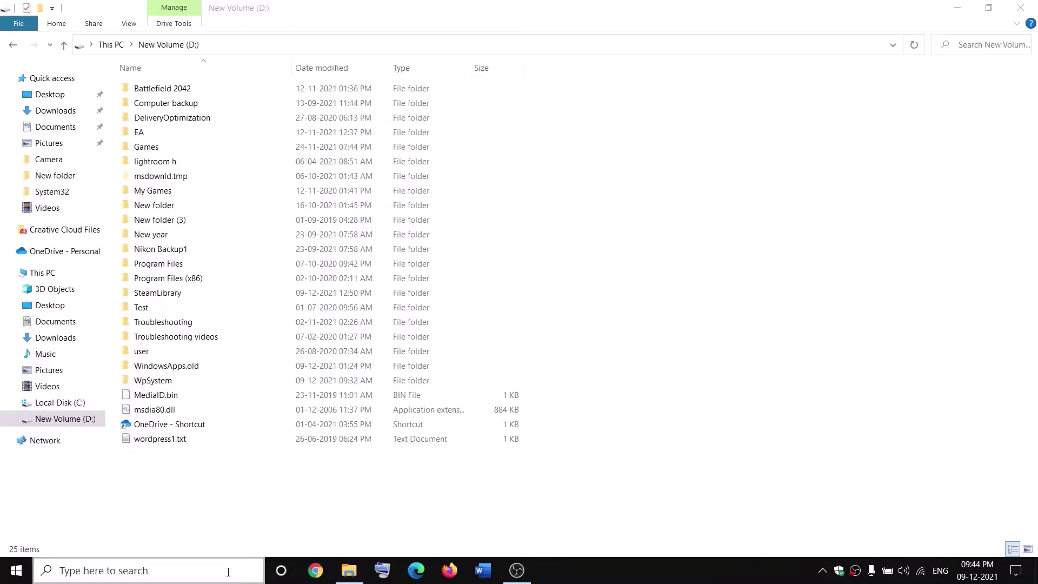
Step: Locate the Gaming Services entries in the services list and start the one that logs on as Local Service
left_click(445, 290)
key("g")
key("g")
key("g")
key("g")
key("g")
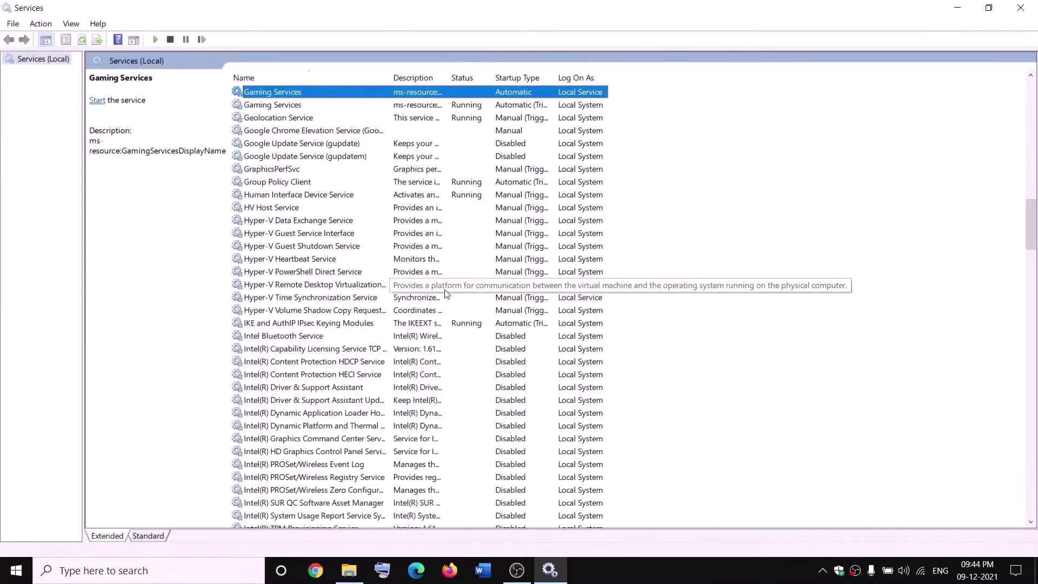
right_click(432, 94)
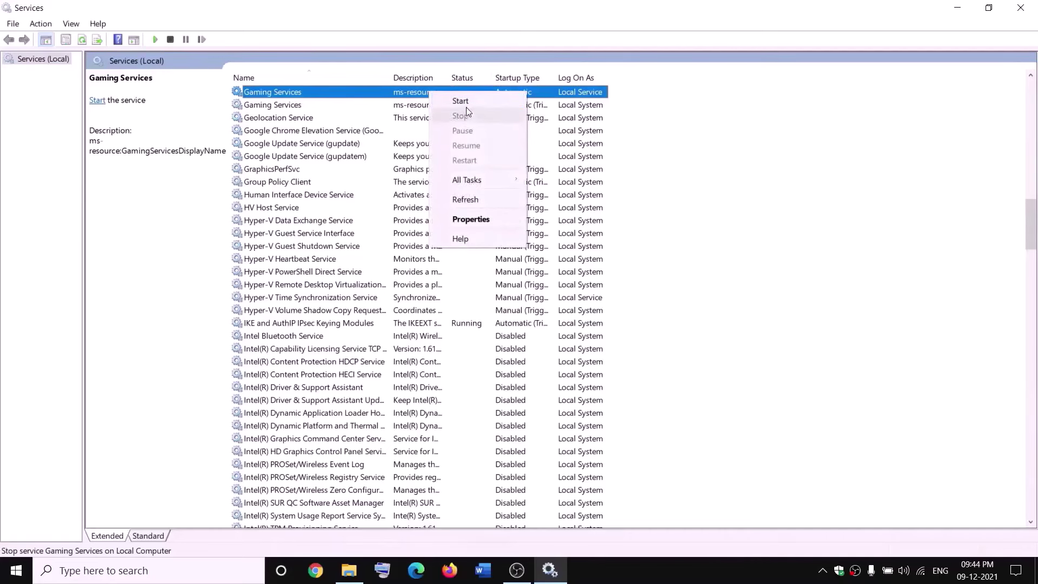
left_click(464, 101)
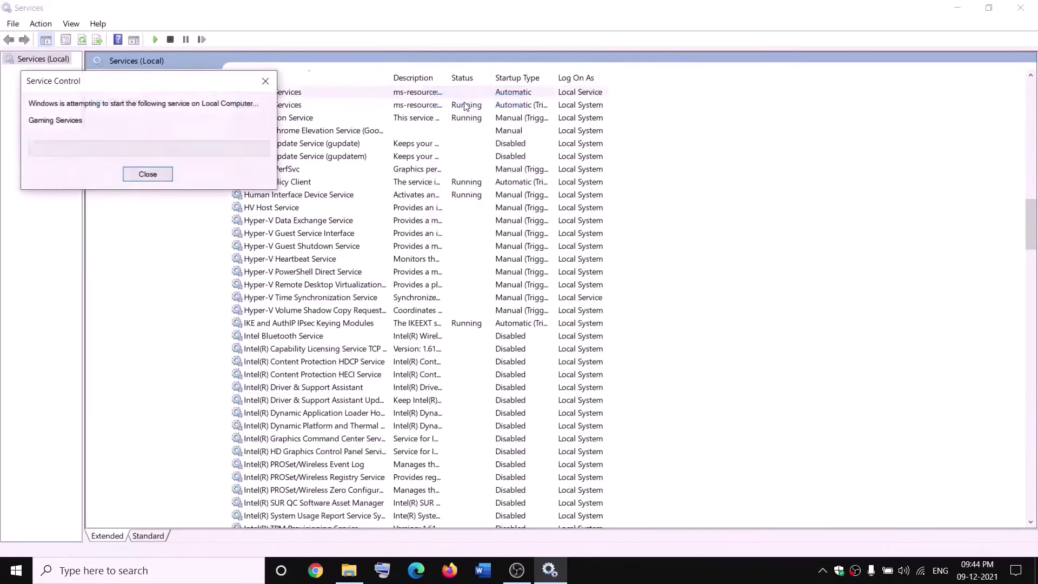
Step: Stop both Gaming Services entries, first the Local Service one and then the Local System one
right_click(427, 95)
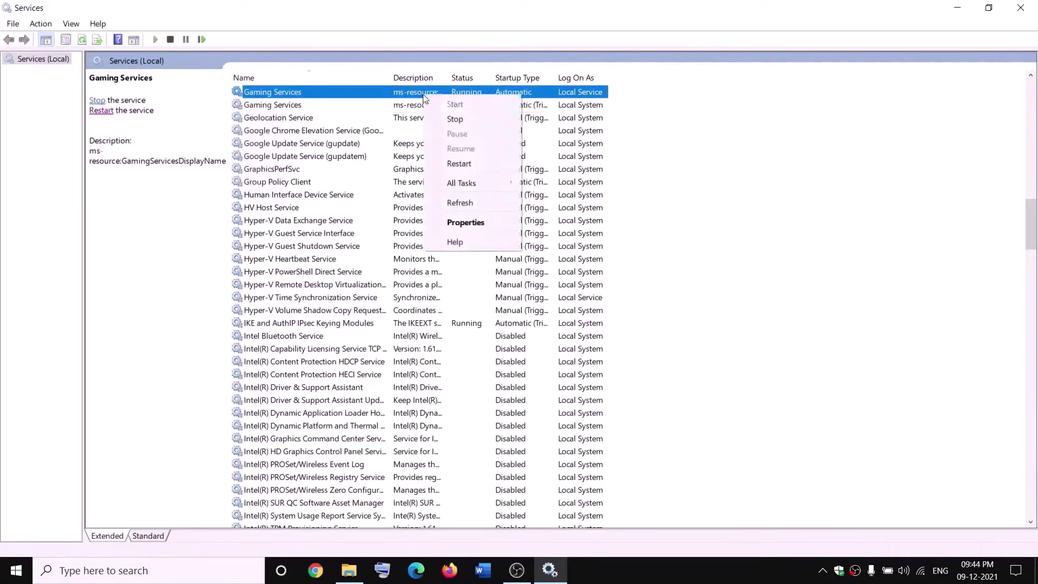
left_click(454, 117)
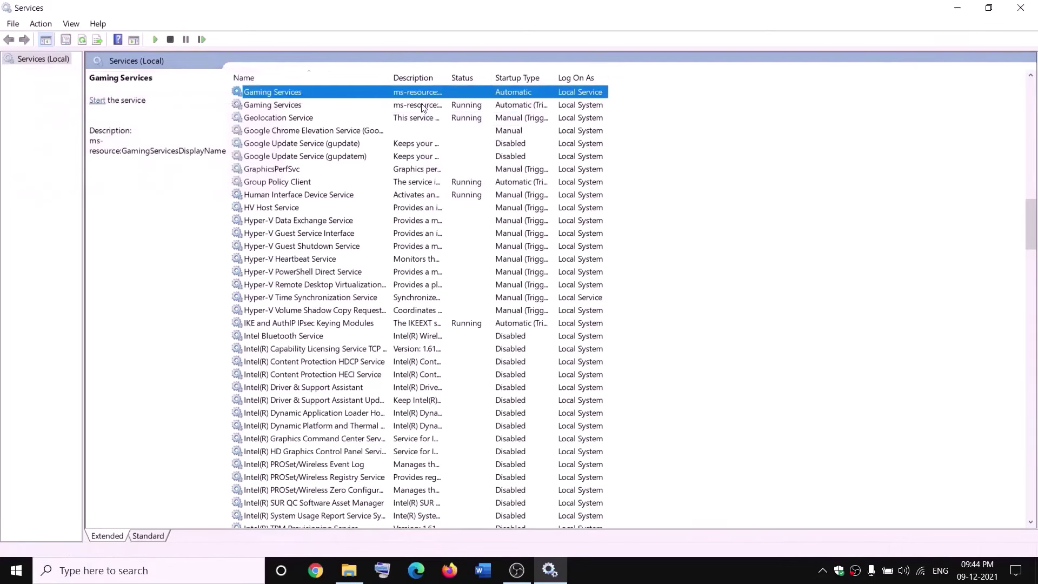
left_click(421, 105)
right_click(422, 105)
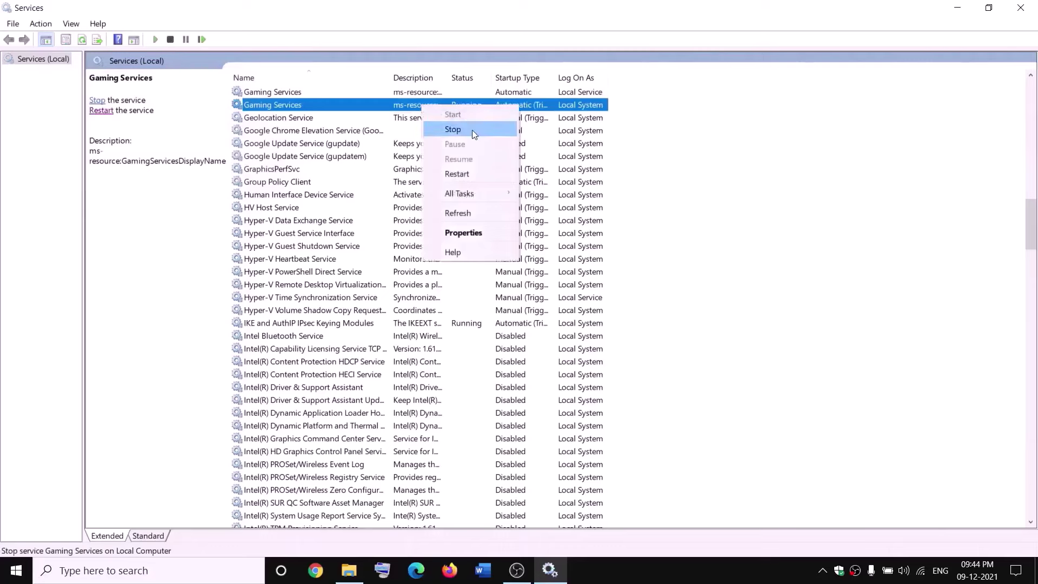
left_click(471, 129)
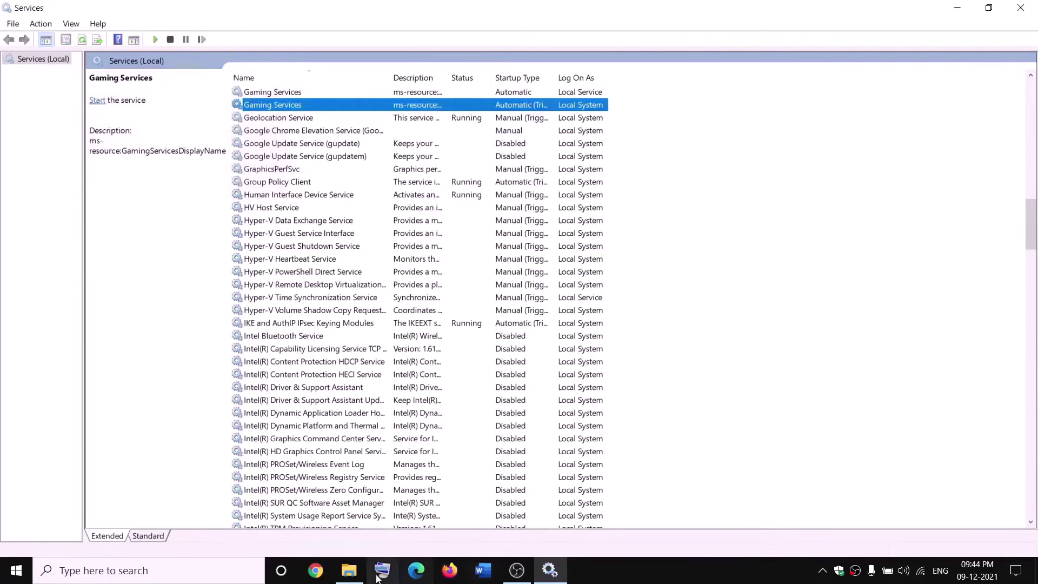
Step: Glance at the D: drive folders in File Explorer, then return to Services and start both Gaming Services entries
left_click(348, 570)
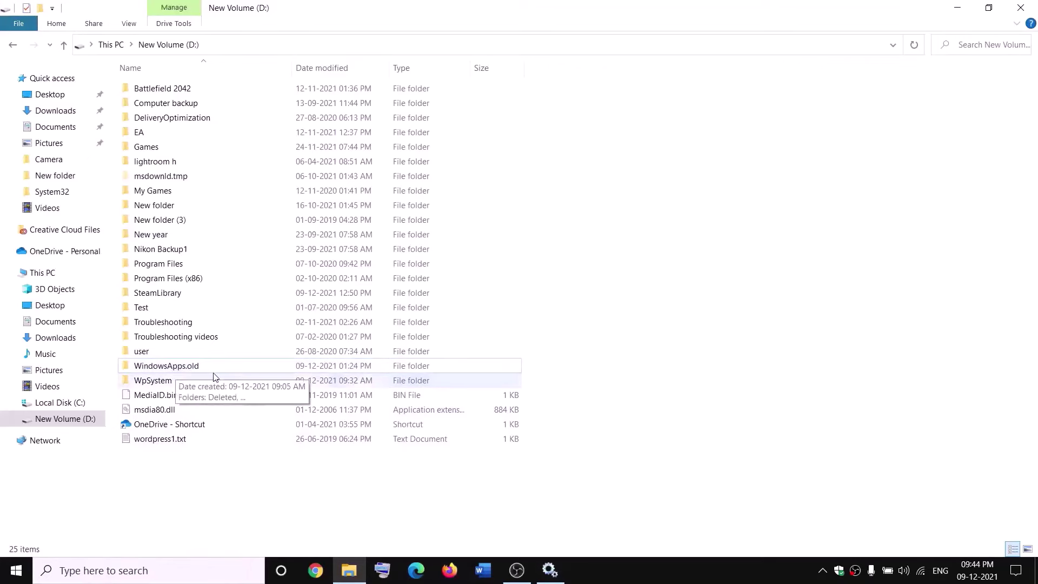
key("alt+Tab")
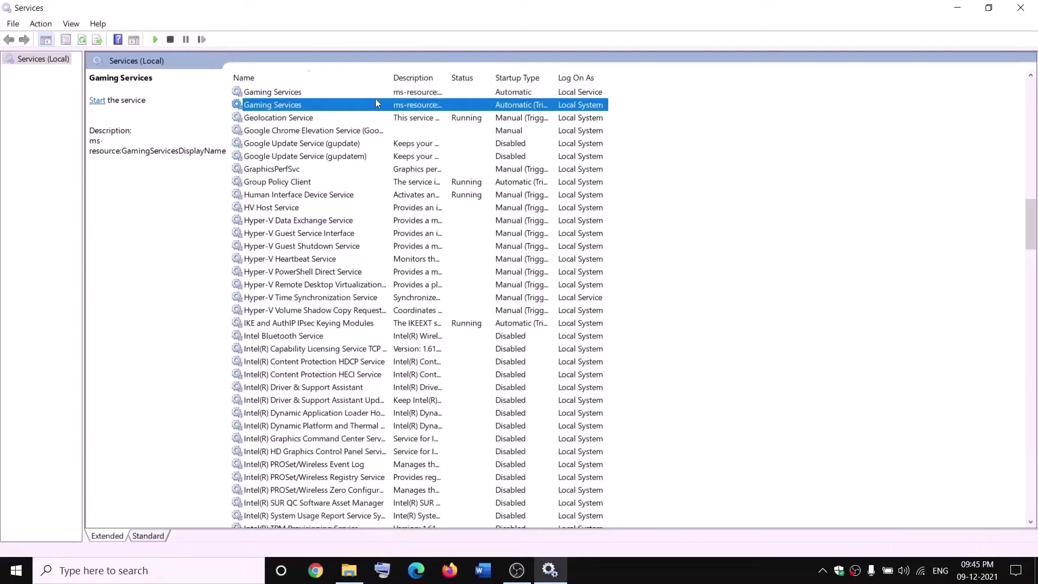
right_click(384, 93)
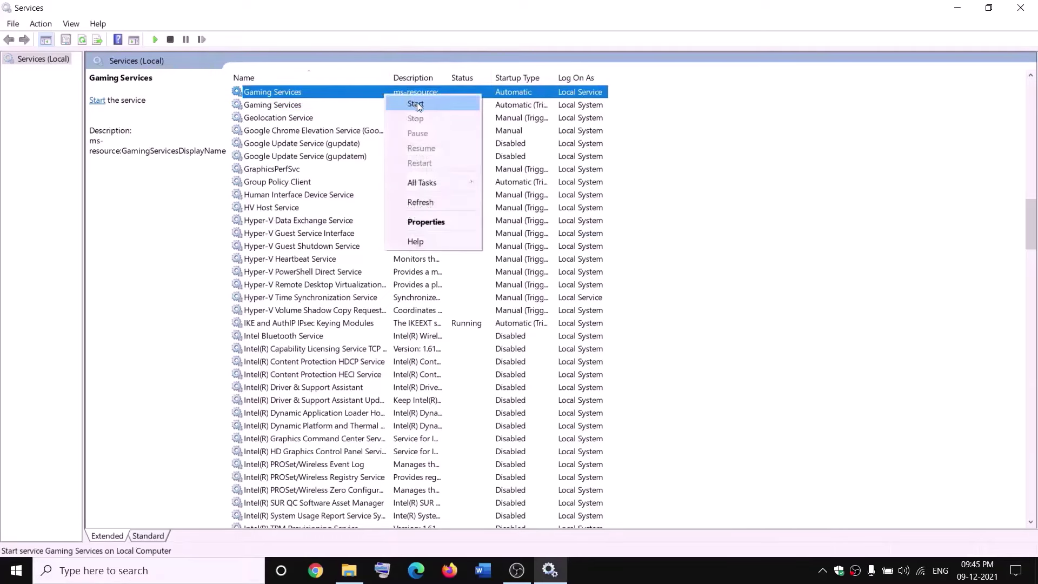
left_click(410, 105)
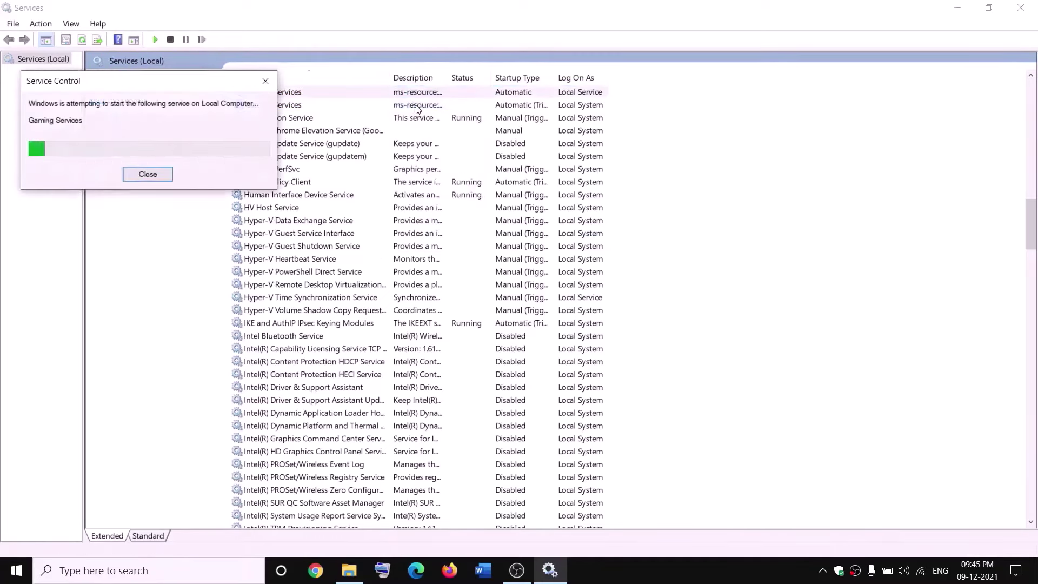
left_click(418, 106)
right_click(419, 106)
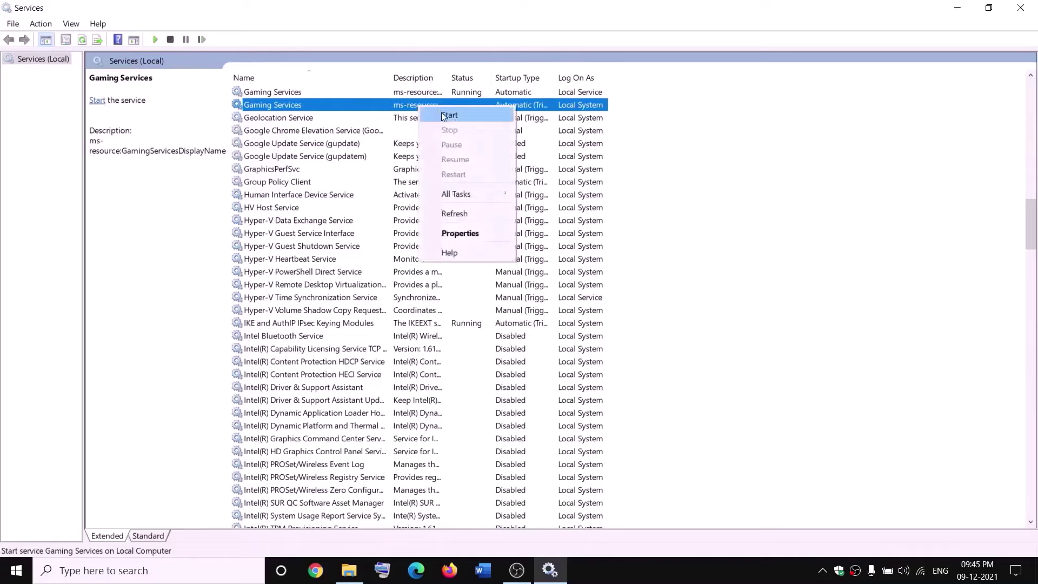
left_click(444, 116)
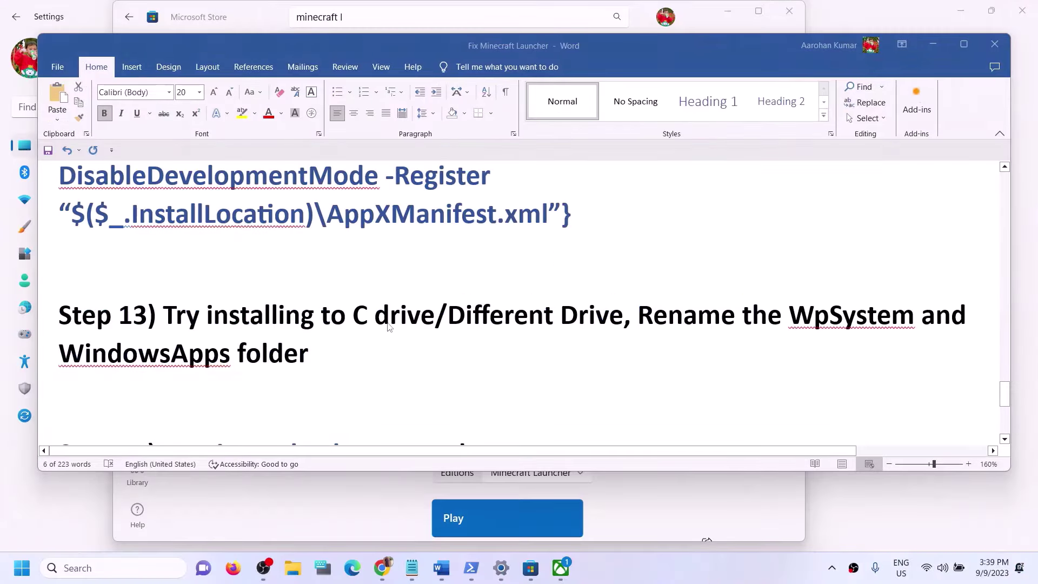
Step: Highlight Xbox in Step 12 of the Word guide, then search Microsoft Store for xbox and open the Xbox app page
scroll(388, 326, "up", 6)
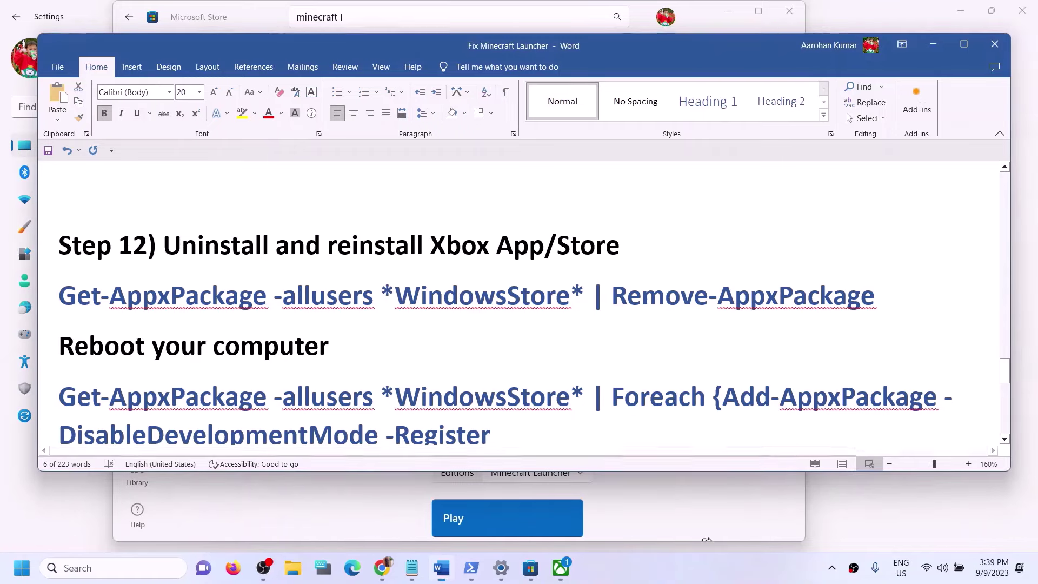
left_click_drag(433, 246, 514, 246)
left_click(378, 22)
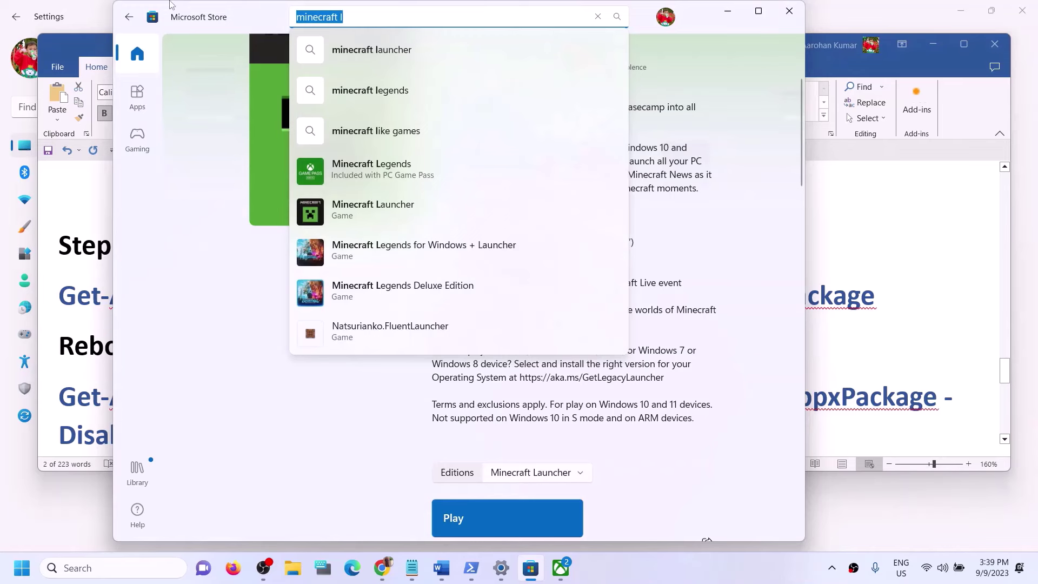
type("xbox")
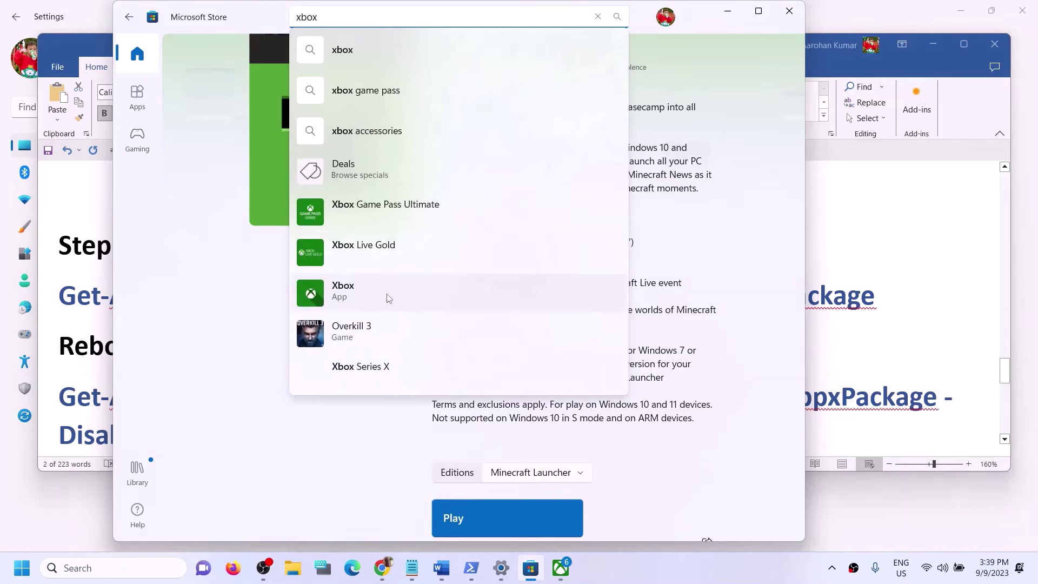
left_click(381, 295)
Step: Return to the Word guide and copy the inetcpl.cpl command from Step 14
left_click(869, 351)
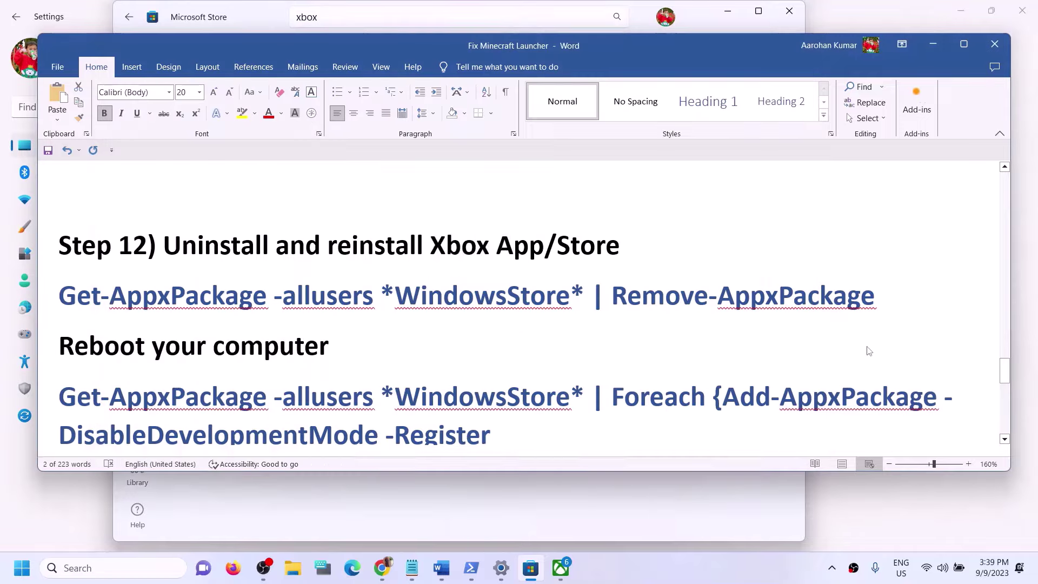
scroll(445, 319, "down", 3)
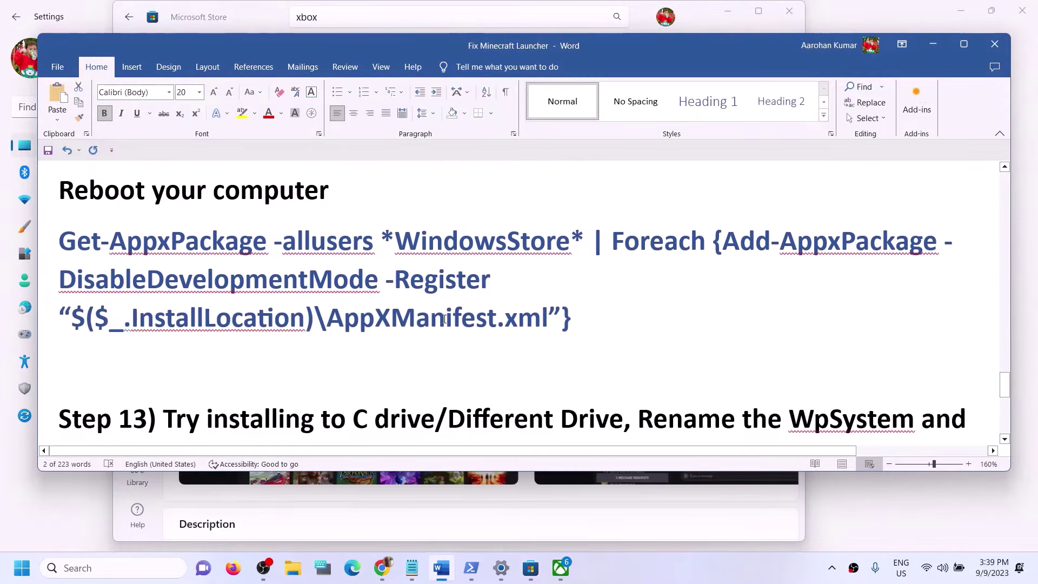
scroll(444, 319, "down", 4)
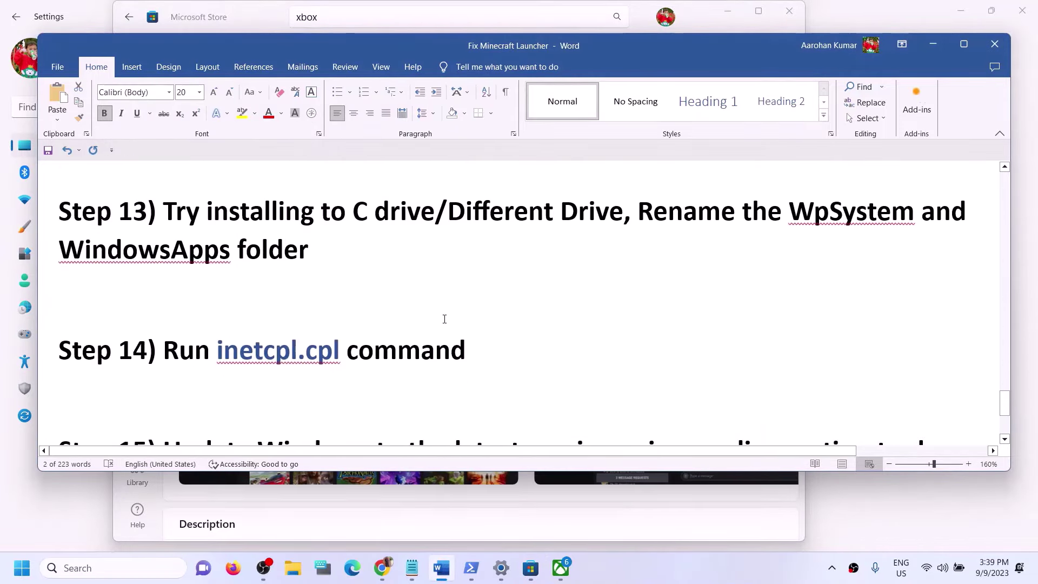
left_click_drag(187, 355, 467, 357)
key("Down")
left_click_drag(344, 364, 226, 348)
key("ctrl+c")
Step: Search Windows for inetcpl.cpl, open the Internet Properties control panel item and move its window over the document
left_click(142, 573)
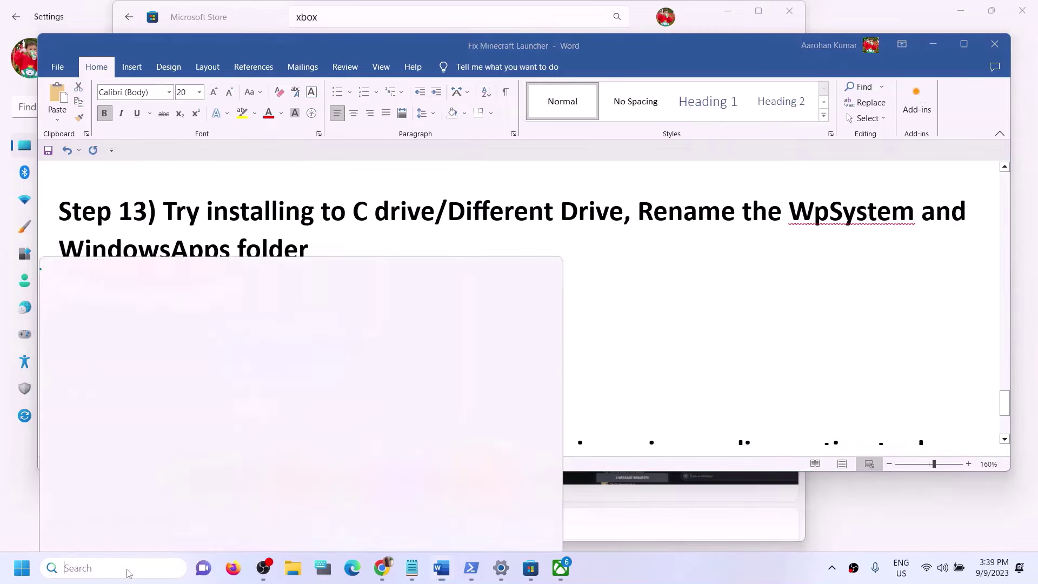
key("ctrl+v")
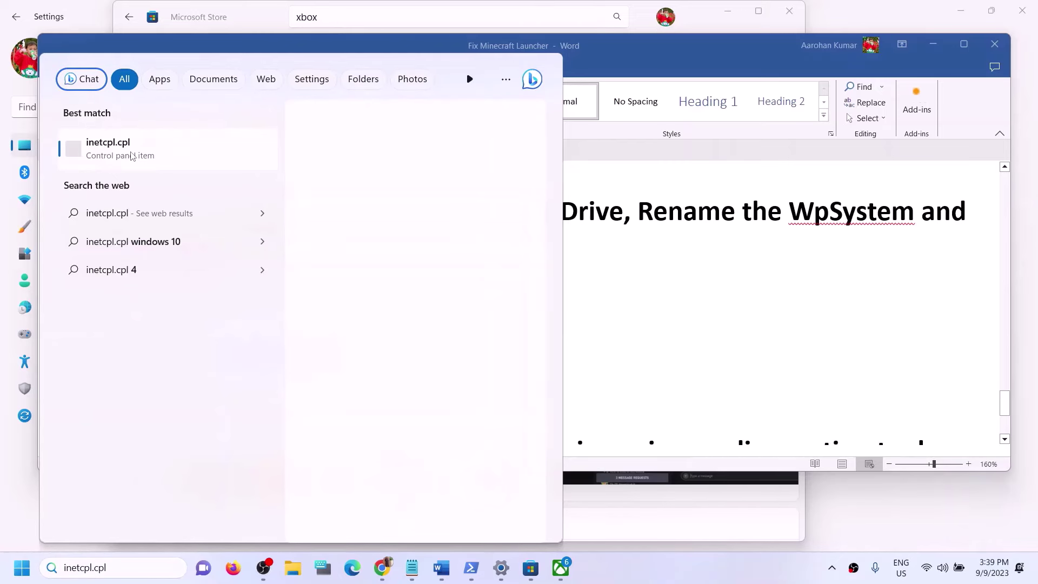
left_click(132, 151)
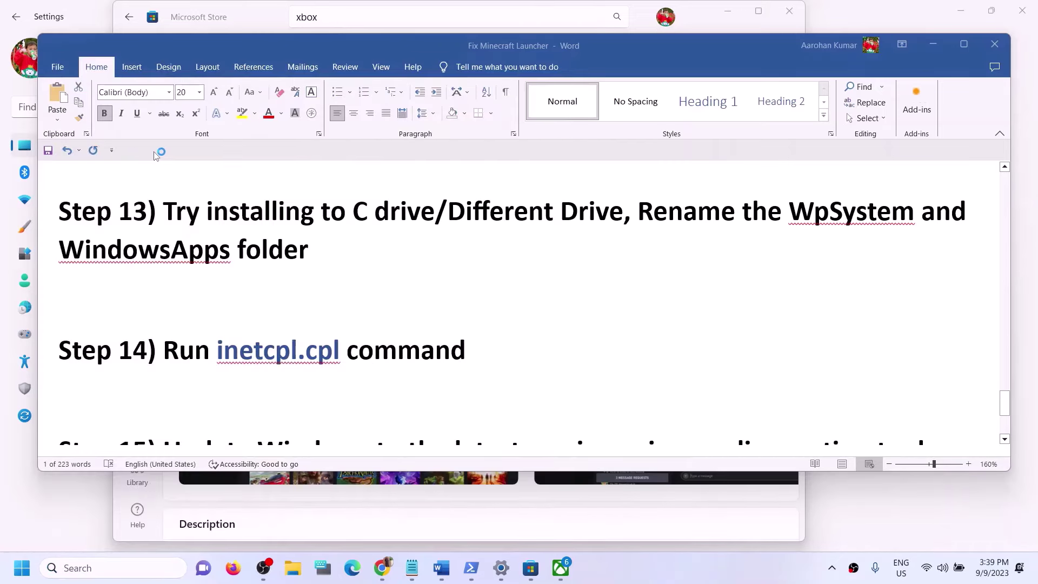
left_click_drag(150, 33, 435, 194)
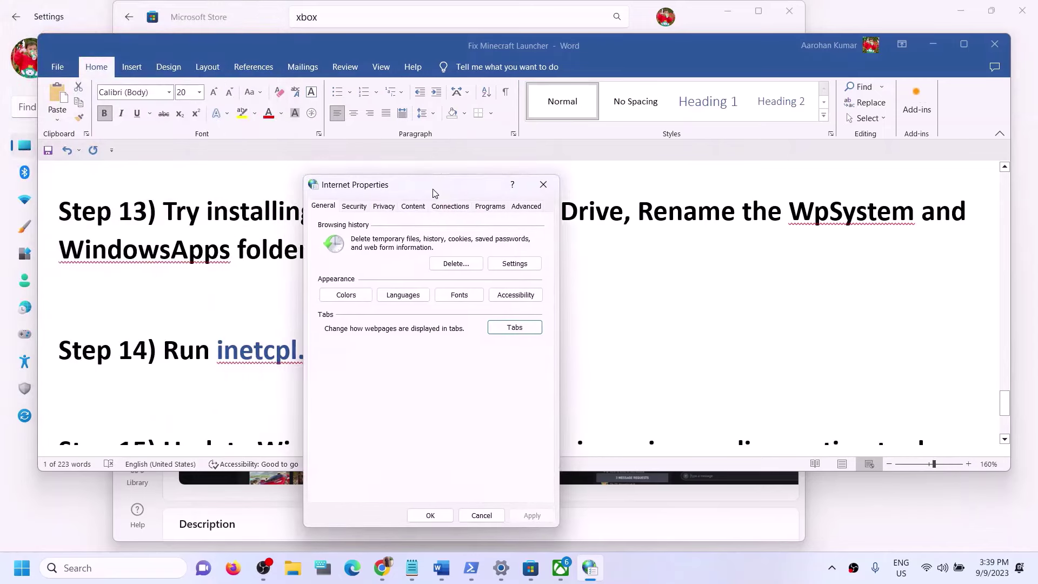
Step: Check the Use TLS 1.0, 1.1, 1.2 and 1.3 options in the advanced Internet Properties settings and confirm the dialog
left_click(526, 207)
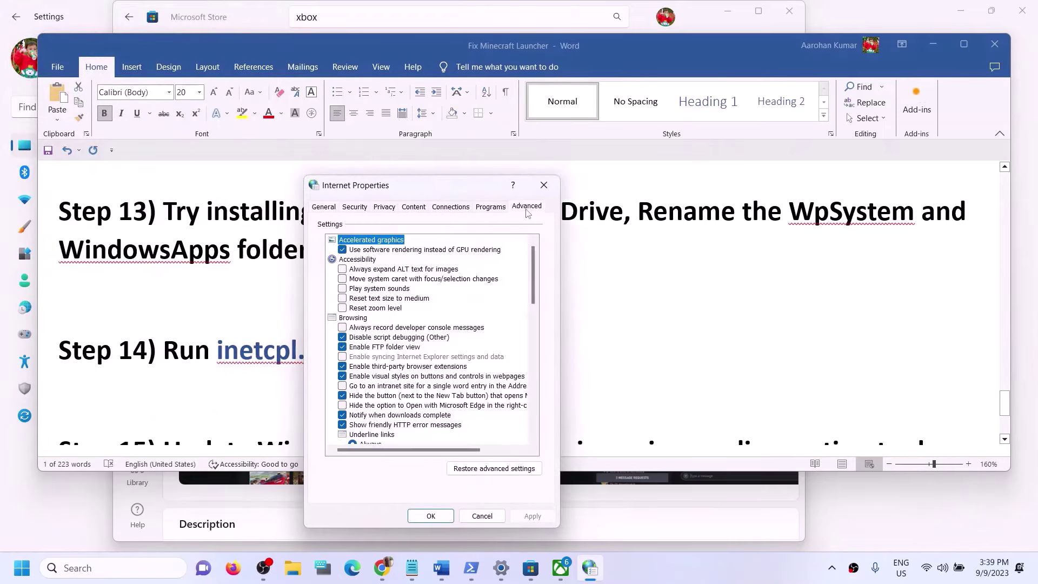
scroll(458, 346, "down", 15)
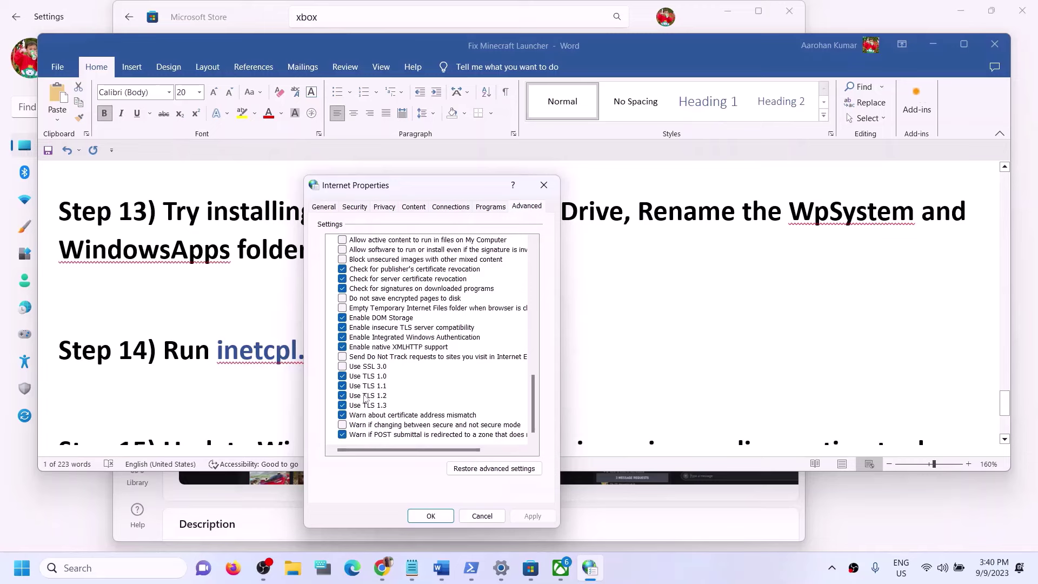
left_click(430, 516)
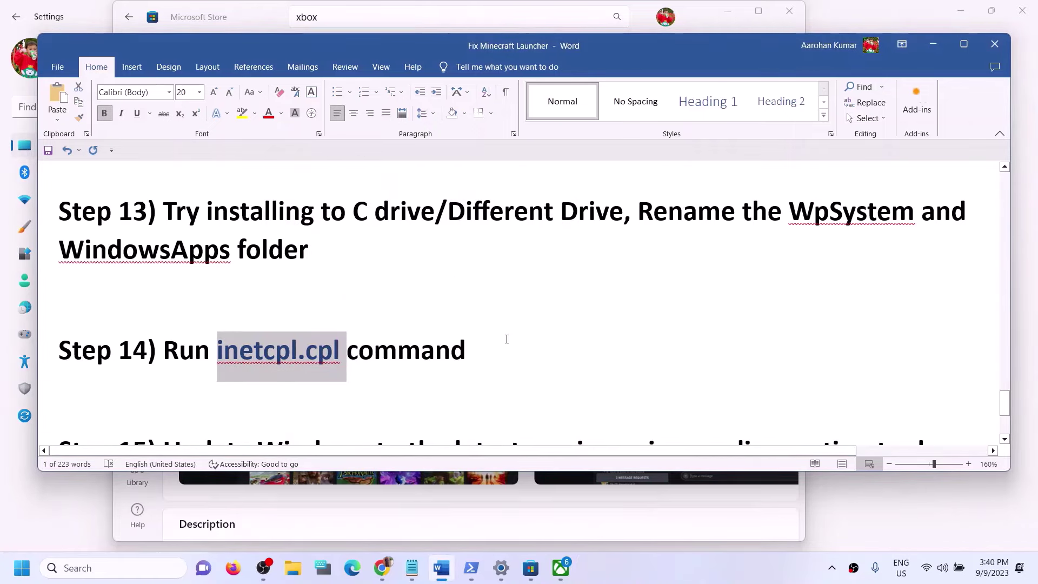
Step: Highlight the Step 15 text about updating Windows to the latest version using the media creation tool
scroll(506, 338, "down", 1)
scroll(507, 339, "down", 3)
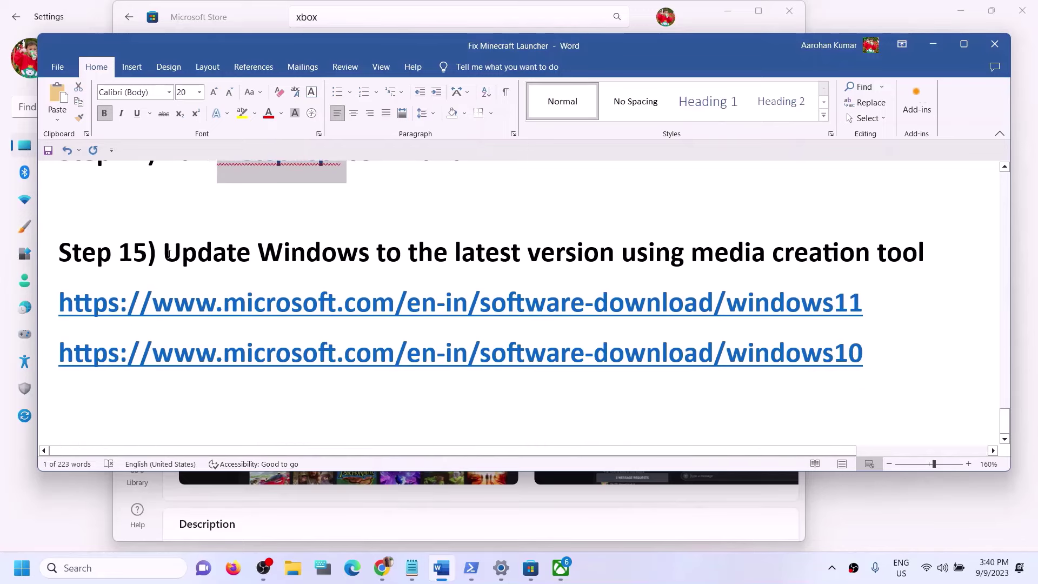
left_click_drag(164, 254, 927, 249)
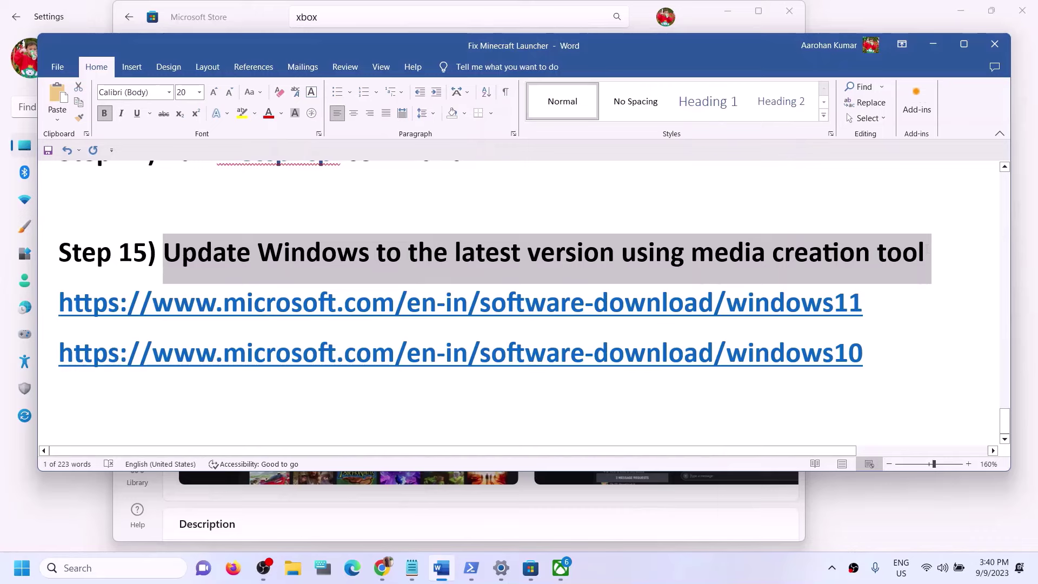
left_click(733, 579)
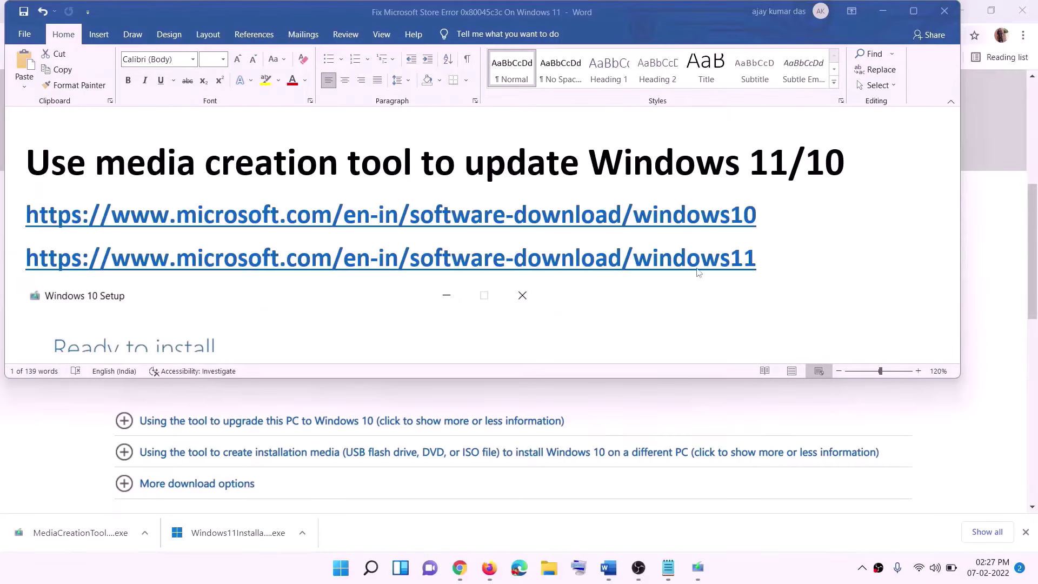
Step: Highlight the Windows 10 and Windows 11 software download links in the document, then minimize the Word window
left_click(764, 214)
triple_click(765, 215)
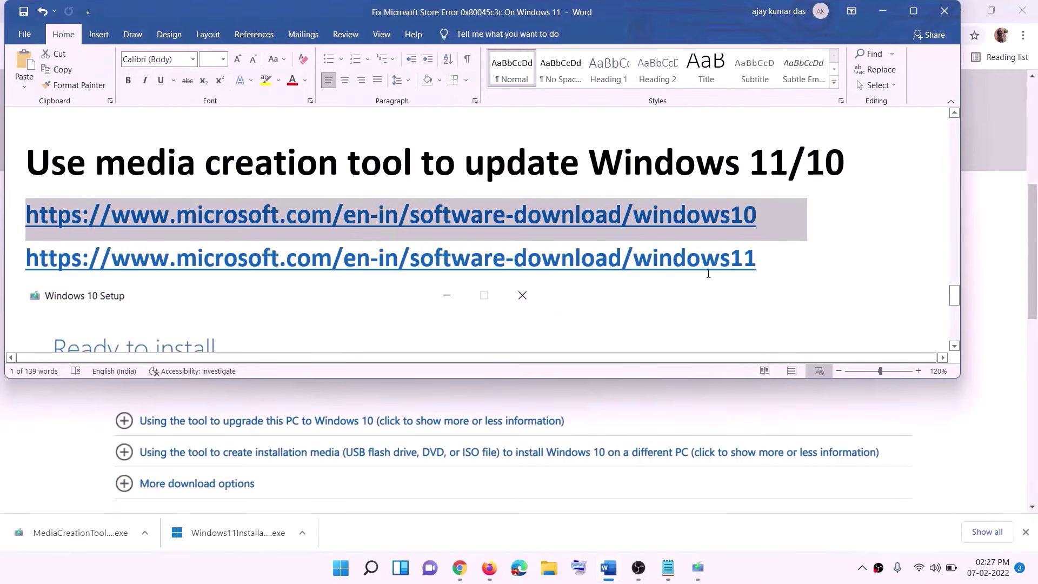
left_click_drag(765, 259, 157, 262)
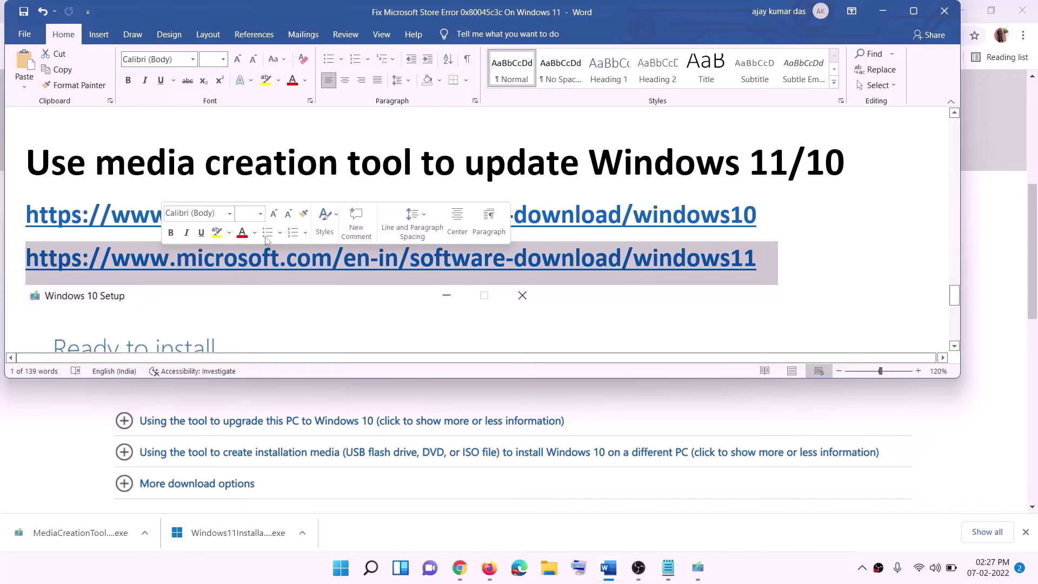
left_click(883, 12)
Step: Review the media creation tool section on Microsoft's Download Windows 10 page, then bring up the Windows 10 Setup window
scroll(447, 229, "up", 6)
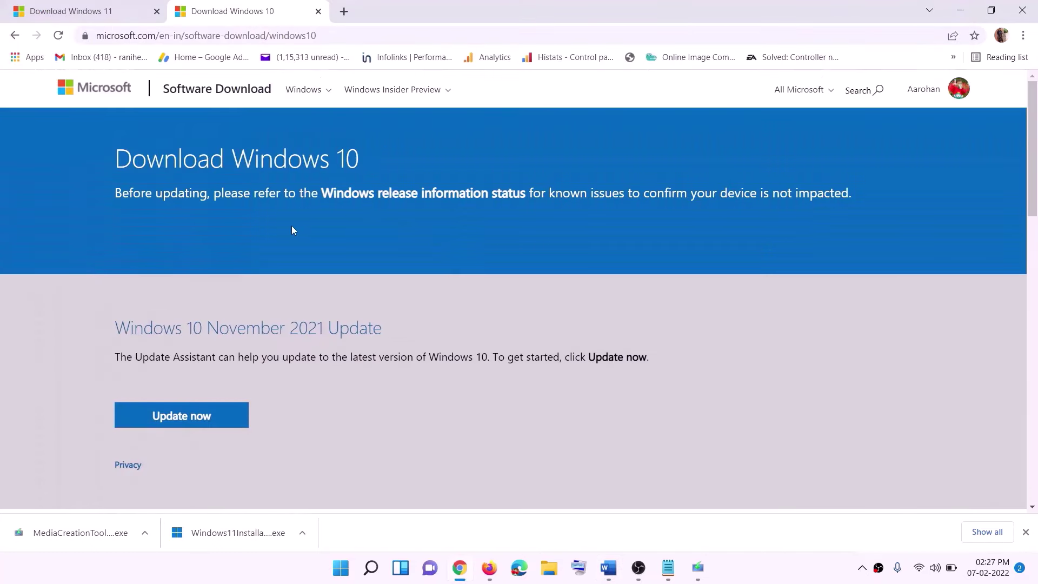
scroll(321, 197, "down", 5)
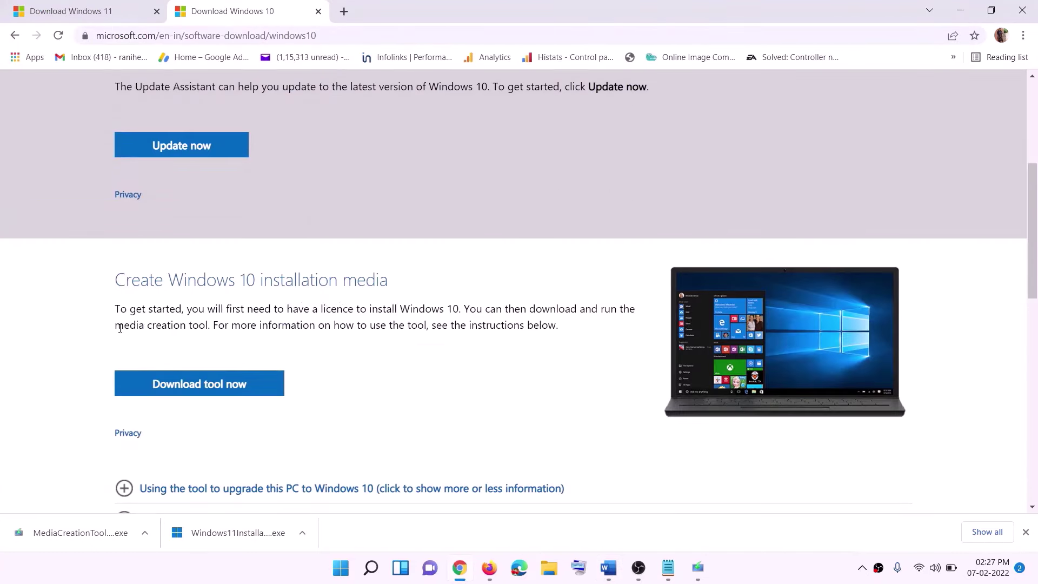
left_click_drag(123, 325, 231, 325)
scroll(348, 298, "down", 2)
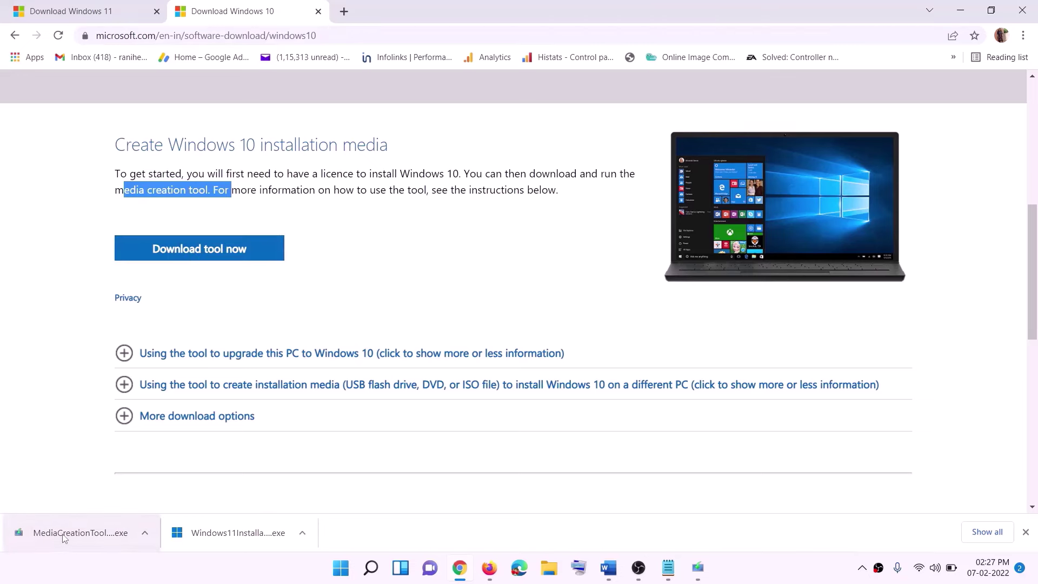
left_click(706, 574)
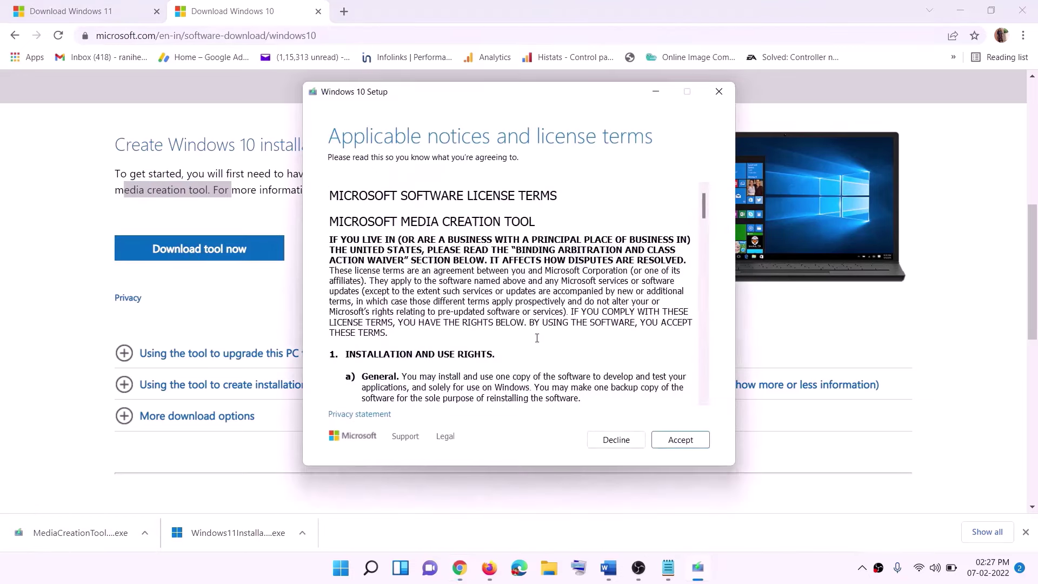
Step: Accept the Windows 10 Setup license terms and start the download with the Upgrade this PC now option
left_click(677, 442)
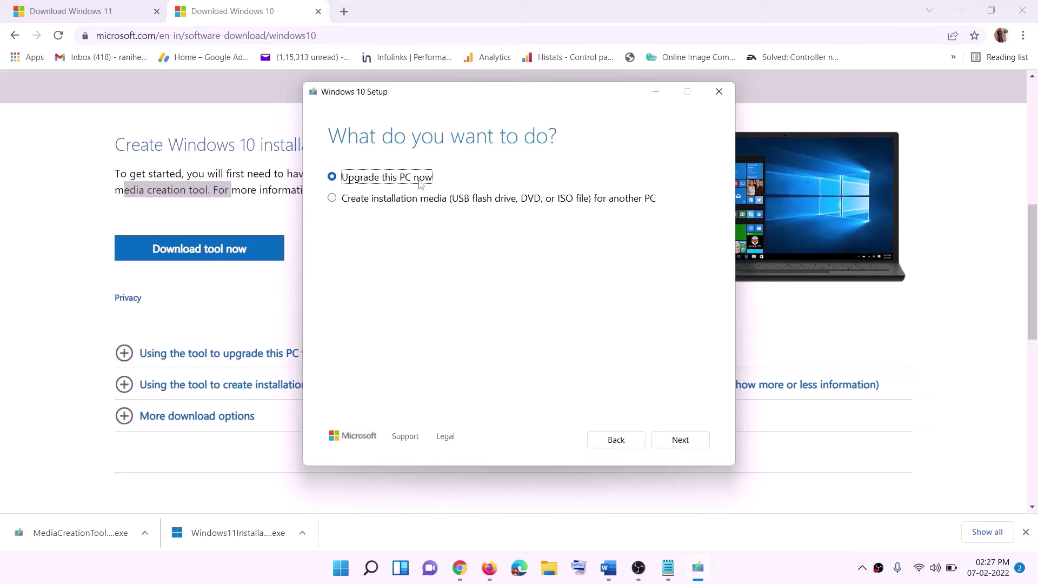
left_click(678, 440)
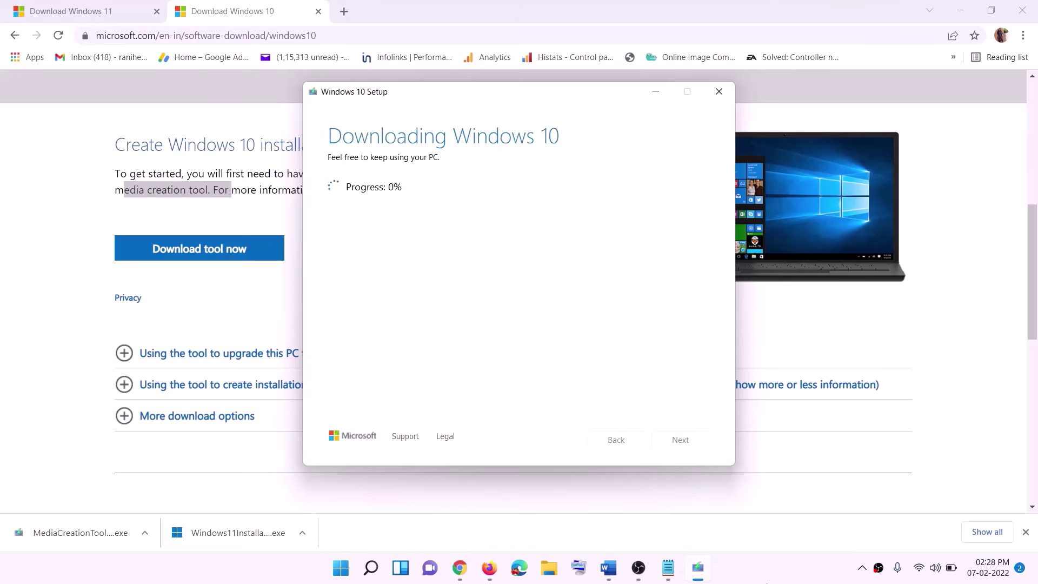
left_click(766, 578)
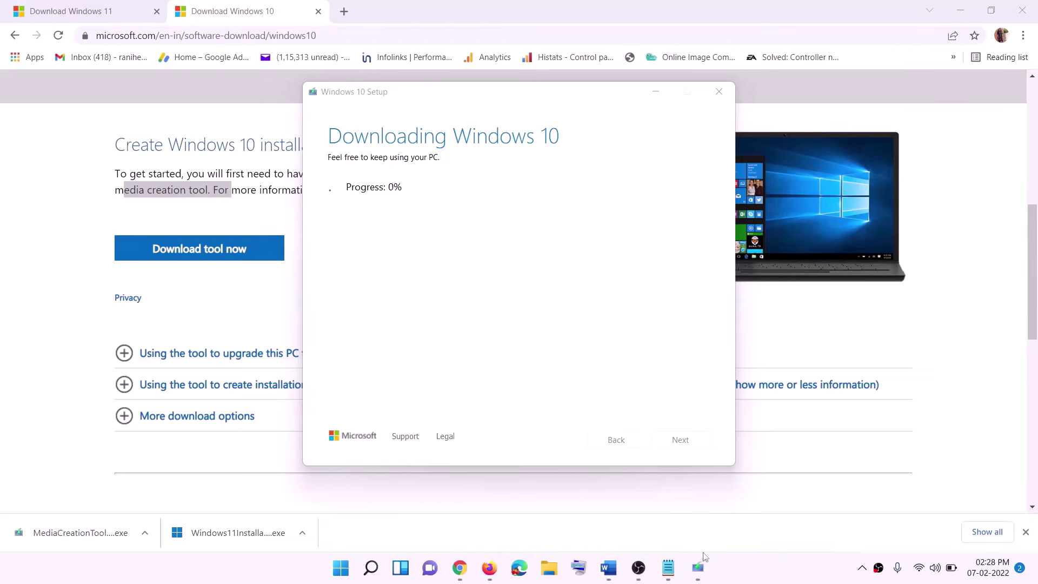
Step: Switch to Word, maximize the document, and review the Windows 10 Ready to install picture with its keep-files option
left_click(614, 577)
scroll(112, 261, "down", 1)
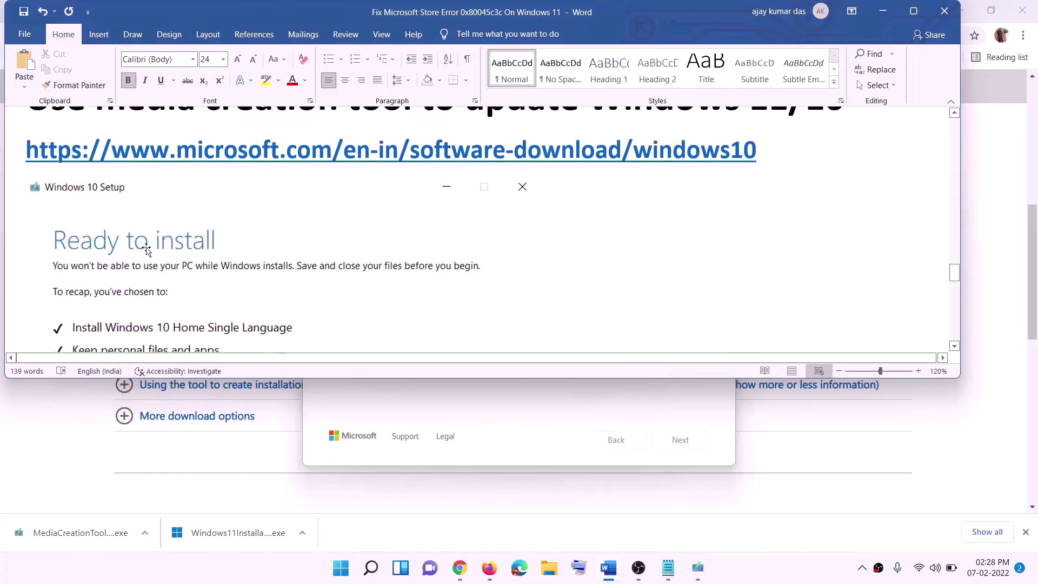
left_click(913, 11)
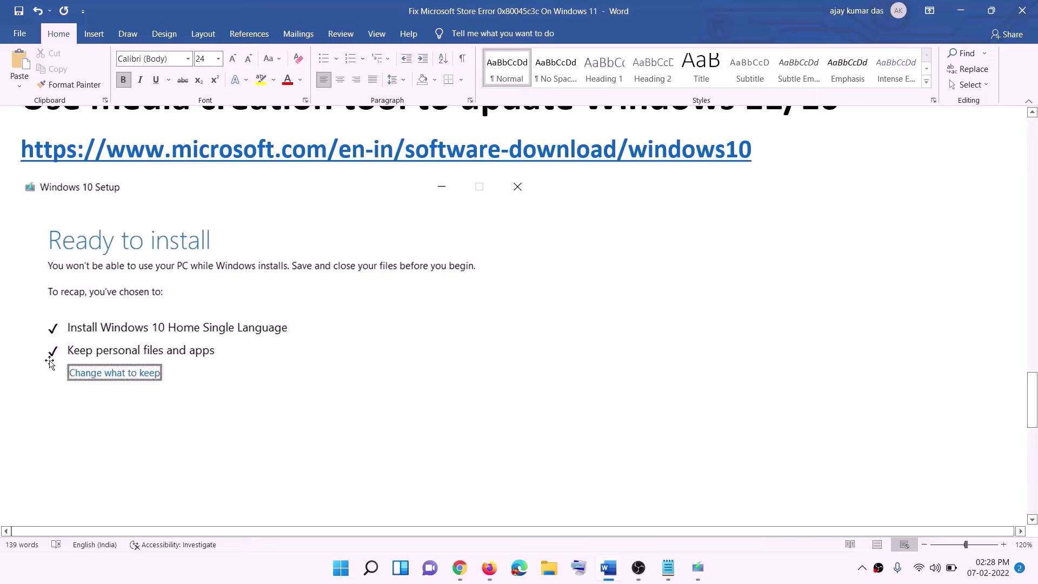
scroll(533, 378, "down", 3)
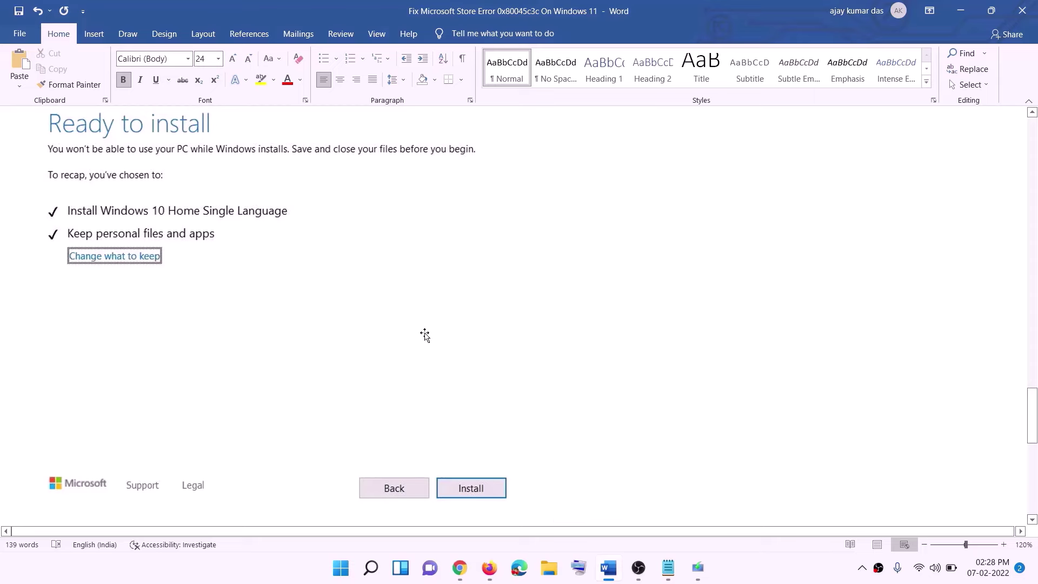
scroll(424, 335, "up", 1)
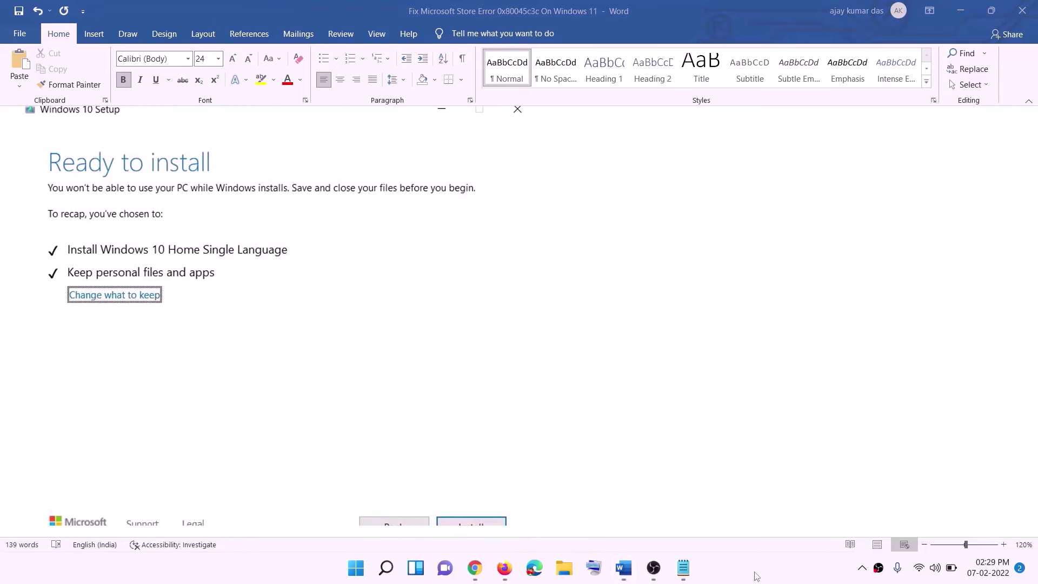
Step: Download the media creation tool from the Create Windows 11 Installation Media section in Chrome, run it and allow it to start
left_click(478, 569)
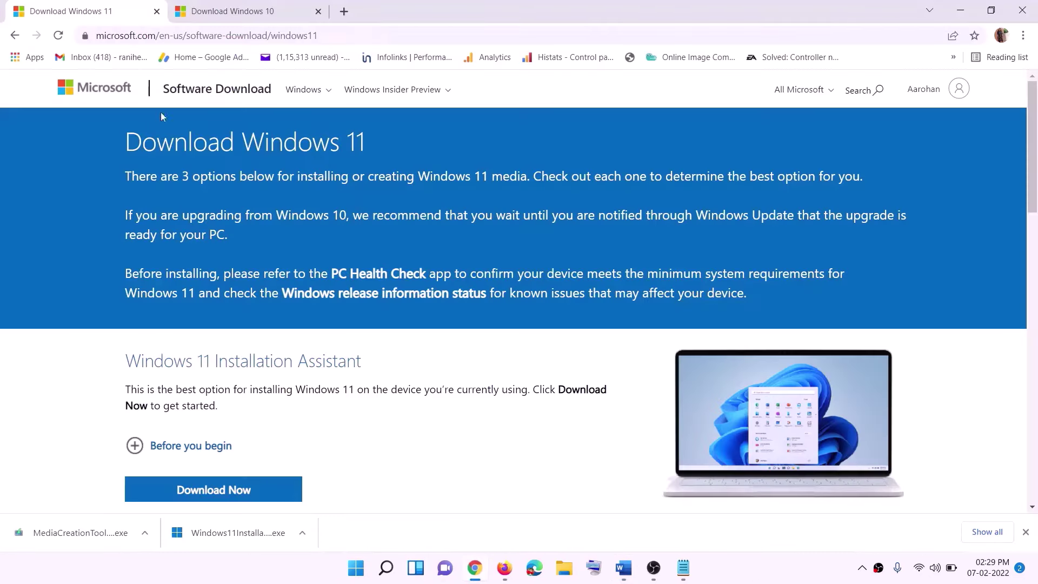
scroll(335, 357, "down", 5)
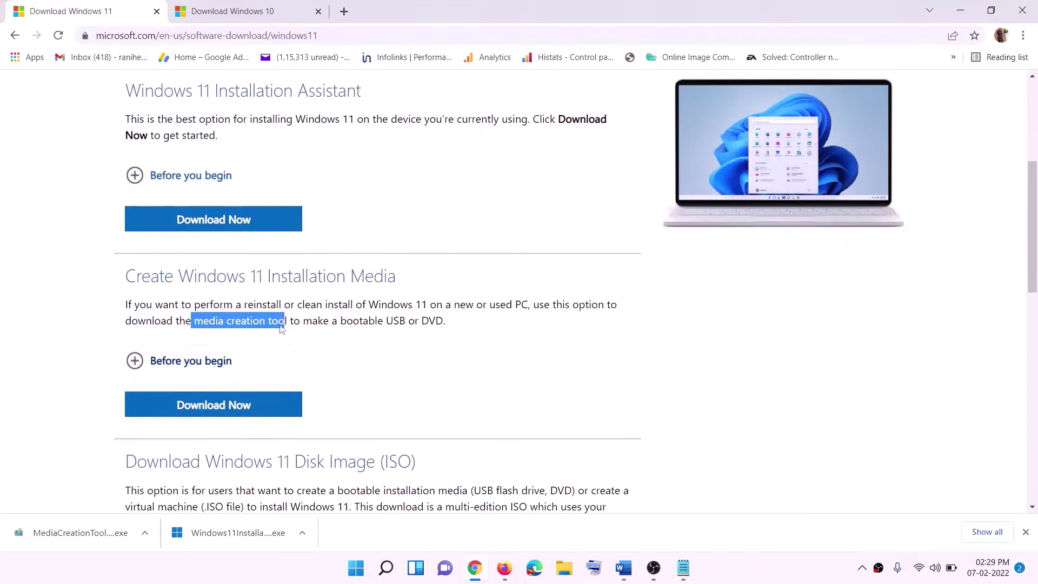
left_click_drag(198, 321, 300, 321)
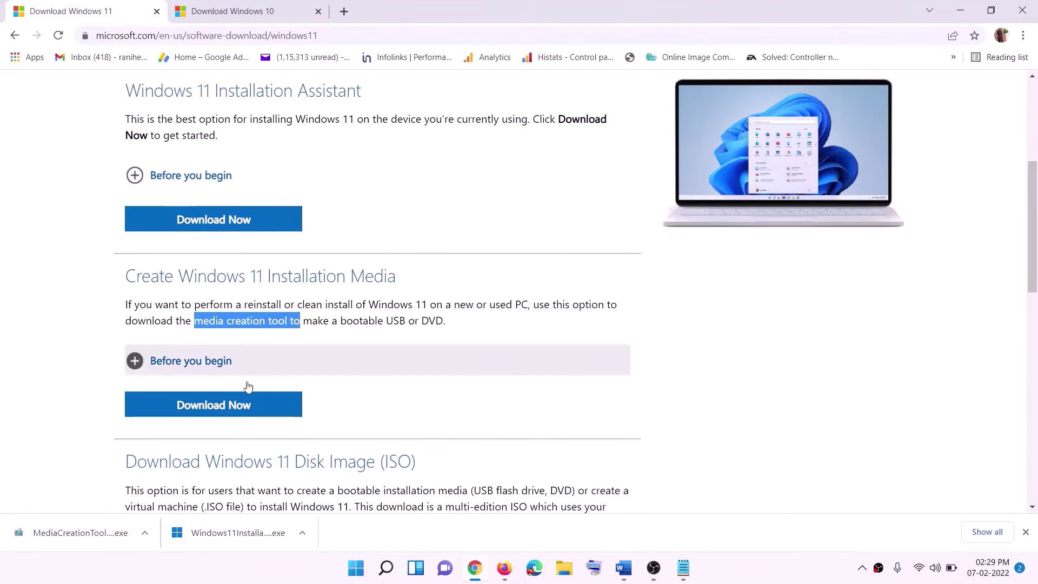
left_click(206, 412)
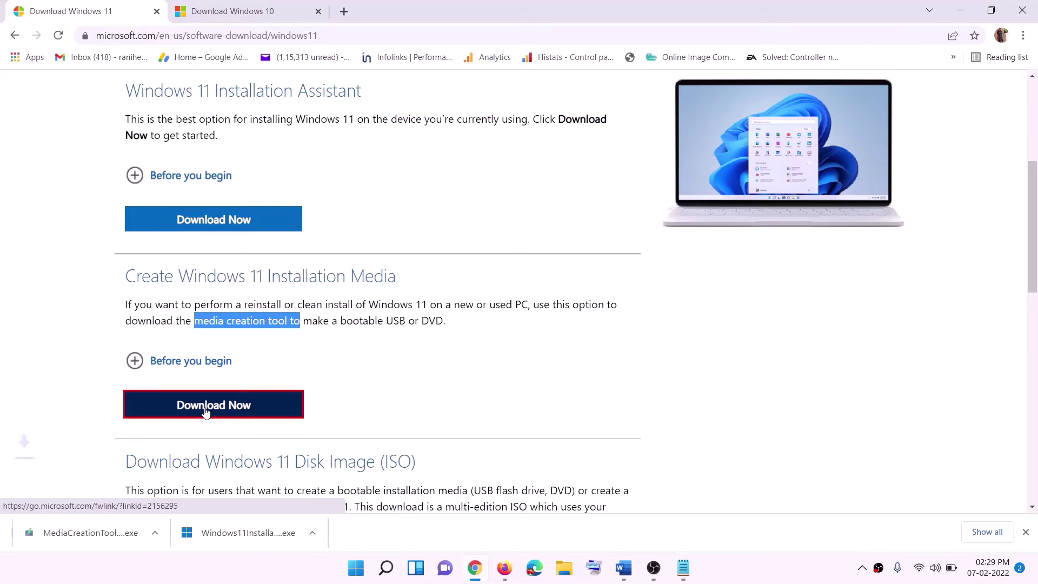
left_click(73, 540)
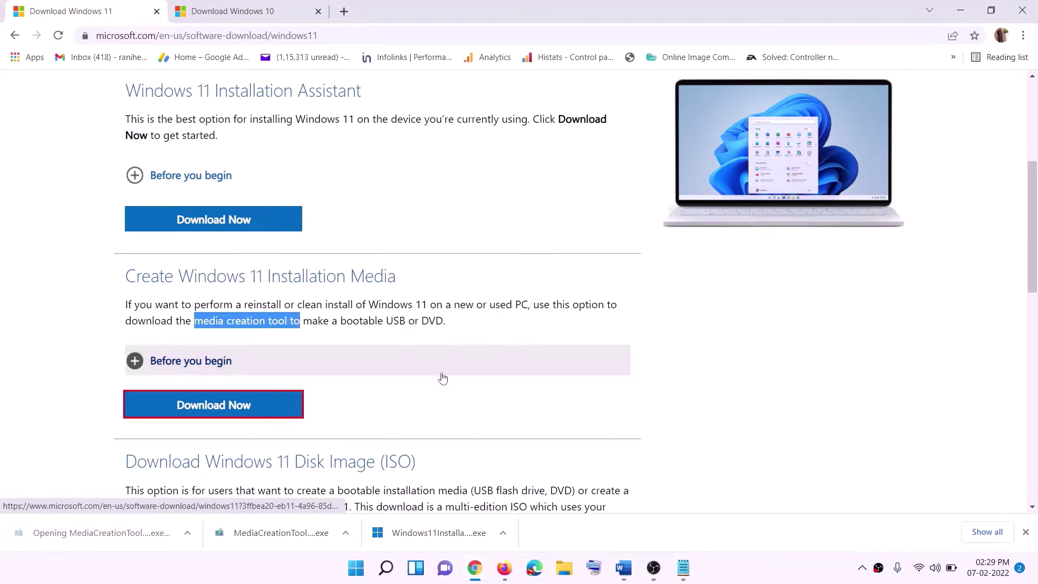
left_click(460, 398)
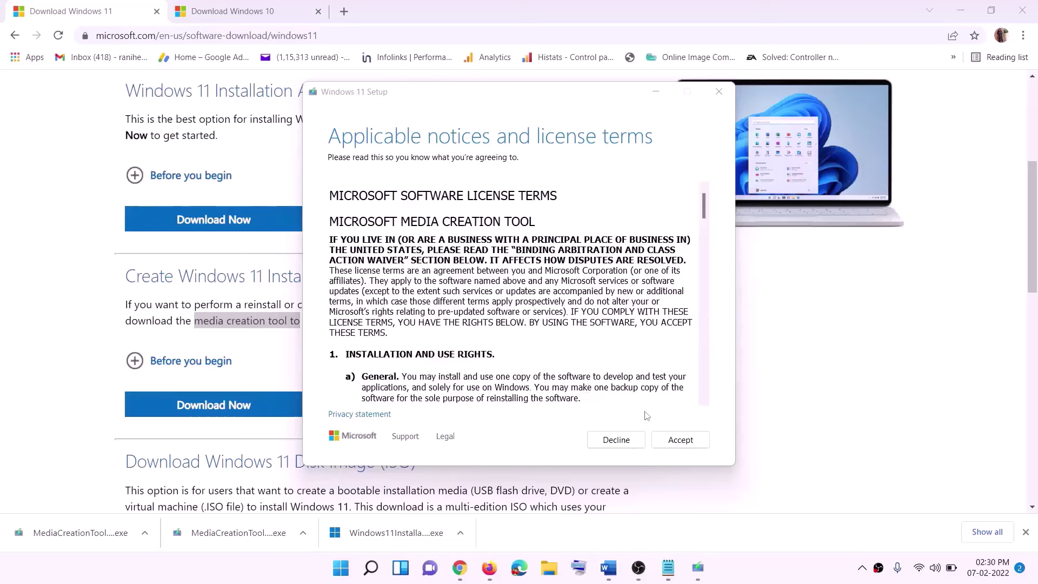
Step: Accept the Windows 11 Setup license, keep the recommended language and edition, and save an ISO file named Windows to the Desktop
left_click(680, 439)
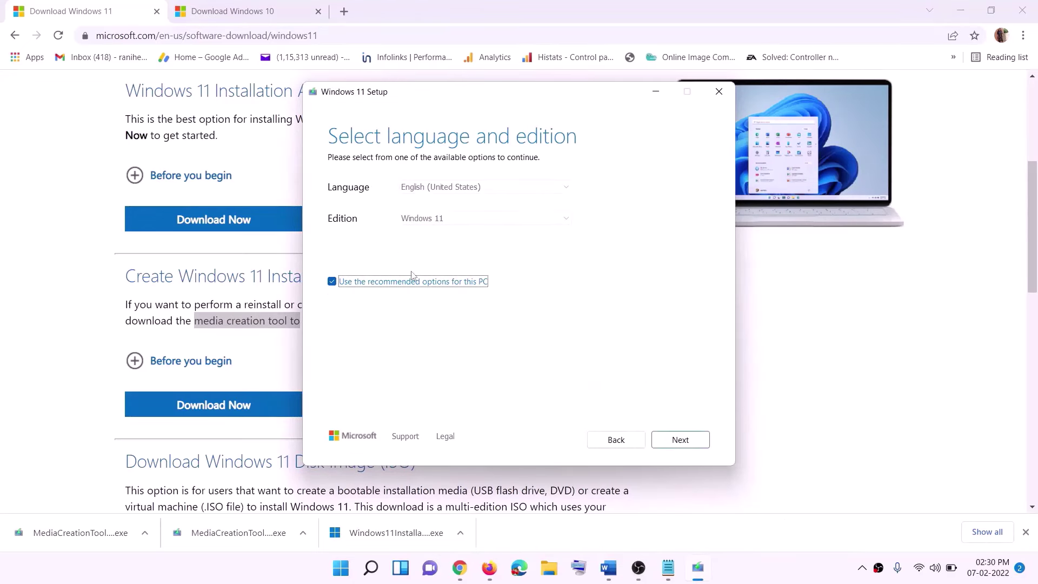
left_click(672, 440)
left_click(346, 235)
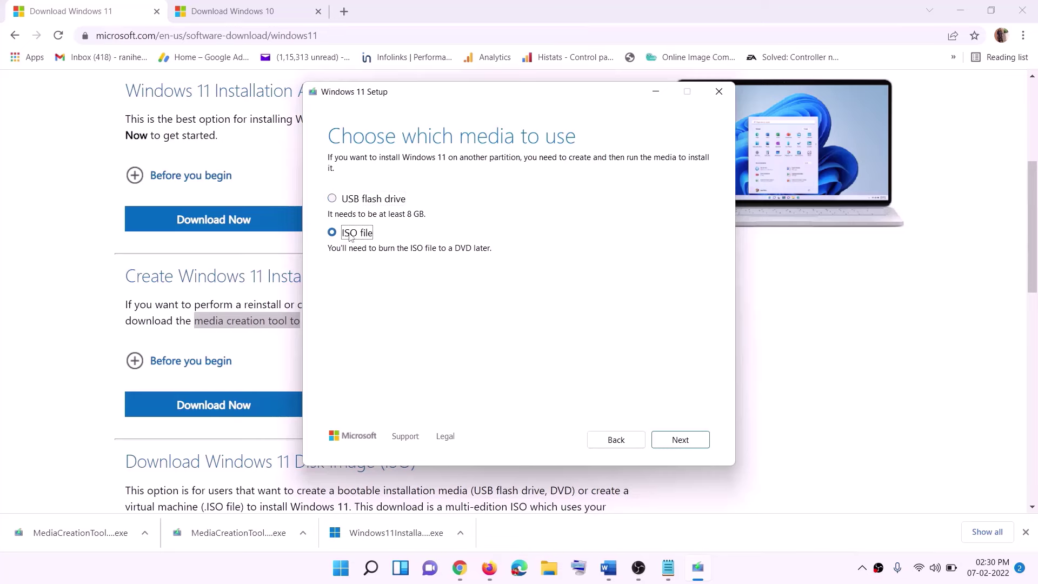
left_click(680, 439)
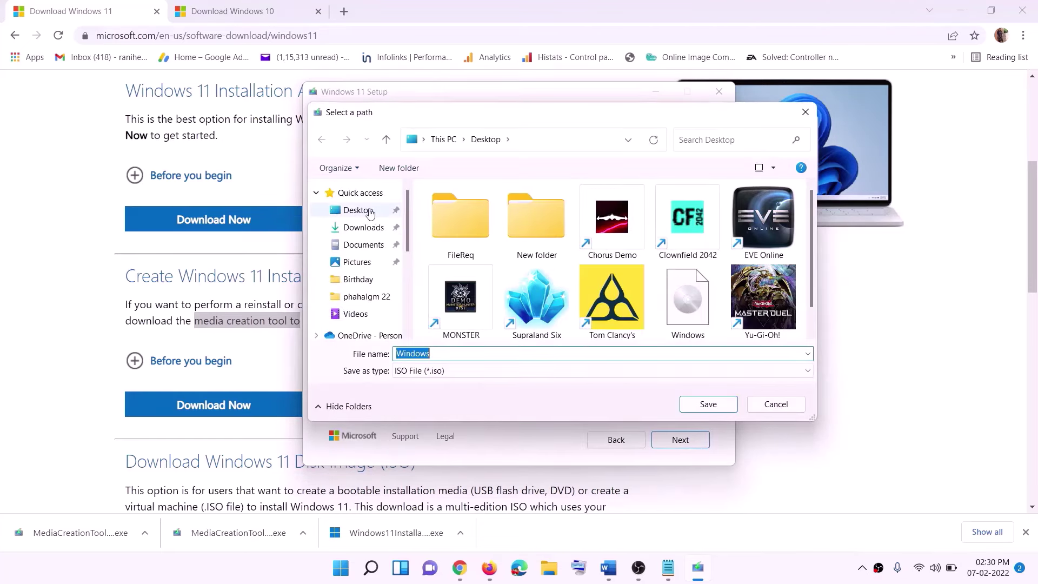
left_click(352, 211)
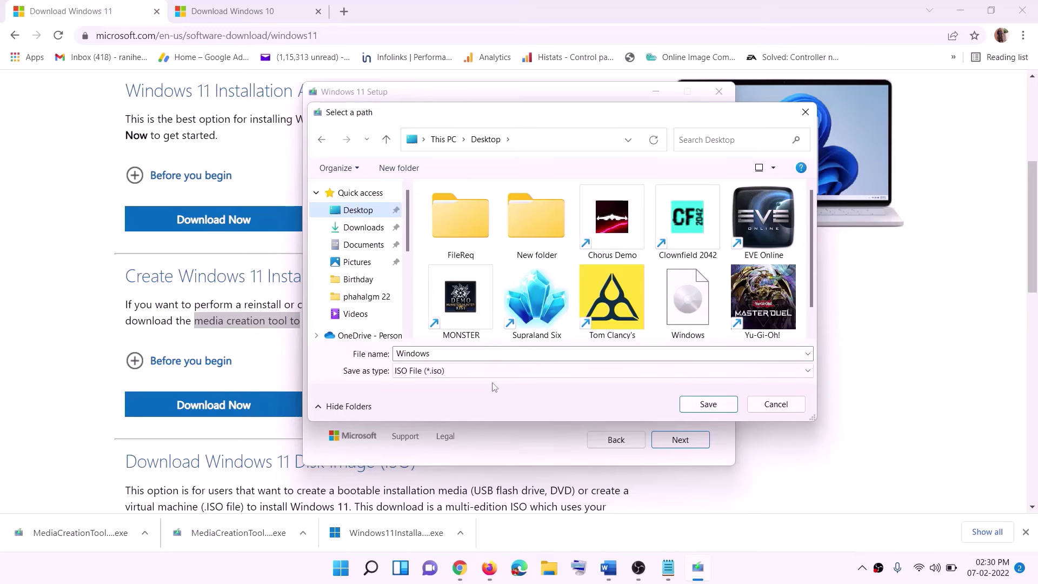
left_click(711, 406)
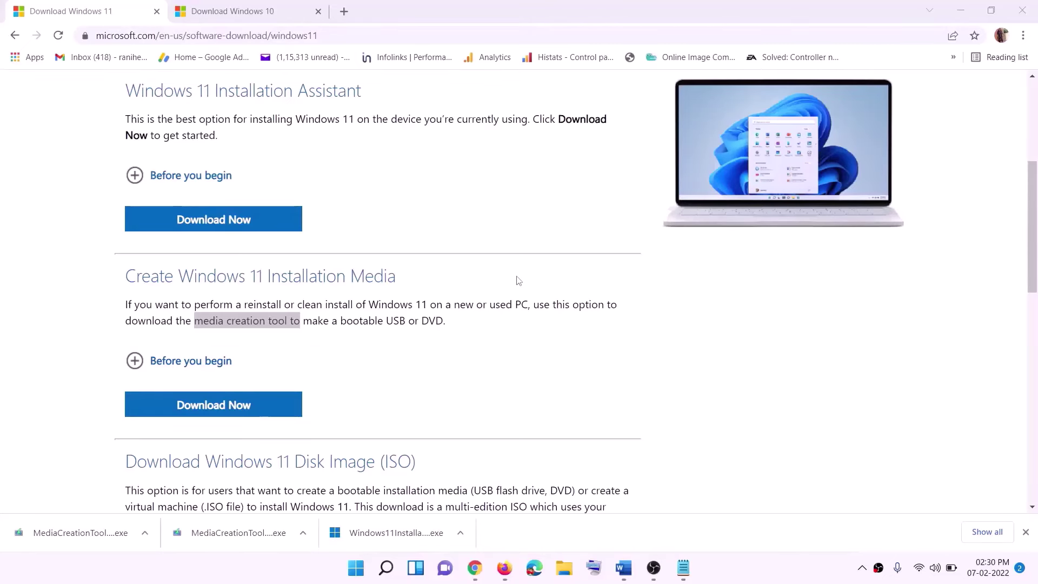
Step: Show the desktop, move the Windows ISO file to a spot above Firefox, and open it
key("super+d")
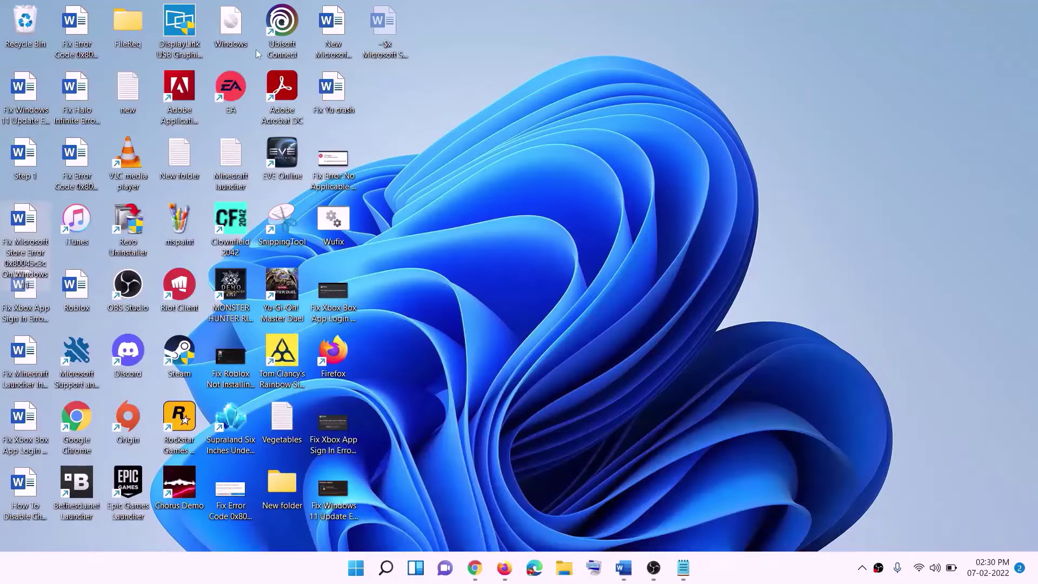
left_click_drag(236, 27, 414, 319)
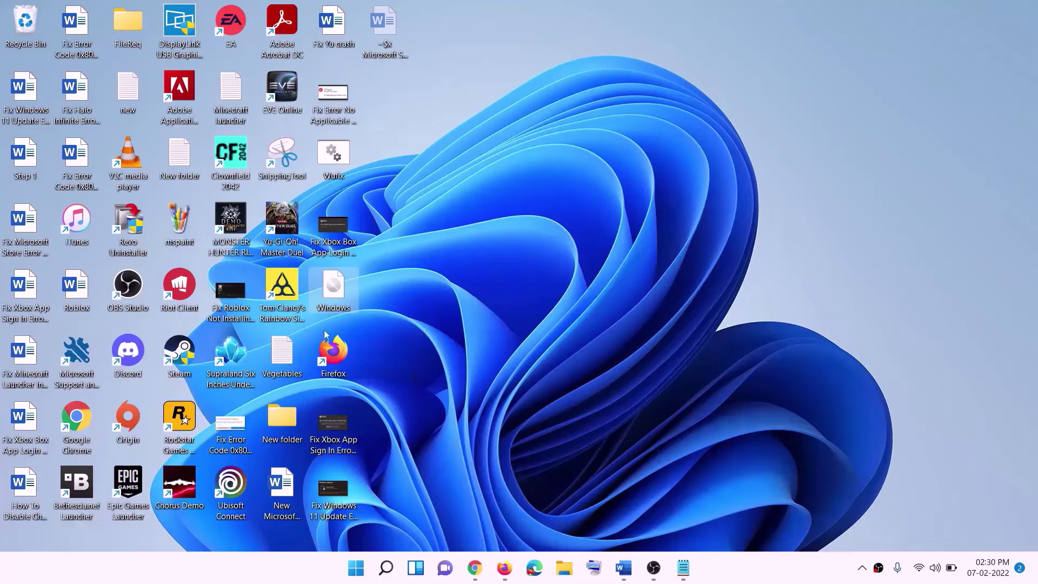
double_click(336, 294)
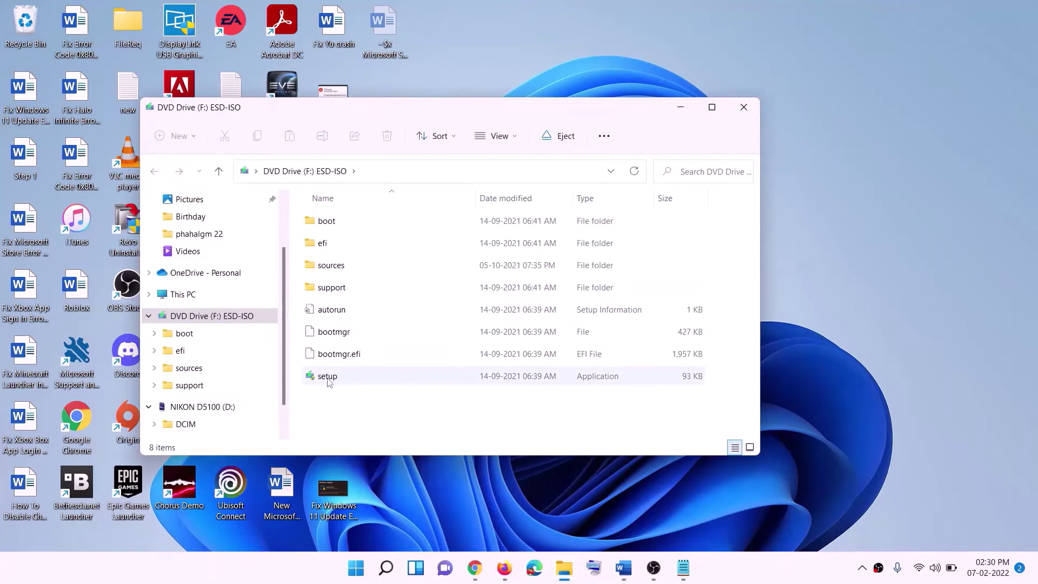
Step: Run setup from the ESD-ISO DVD drive, allow it to start, and continue past the Install Windows 11 page
left_click(328, 378)
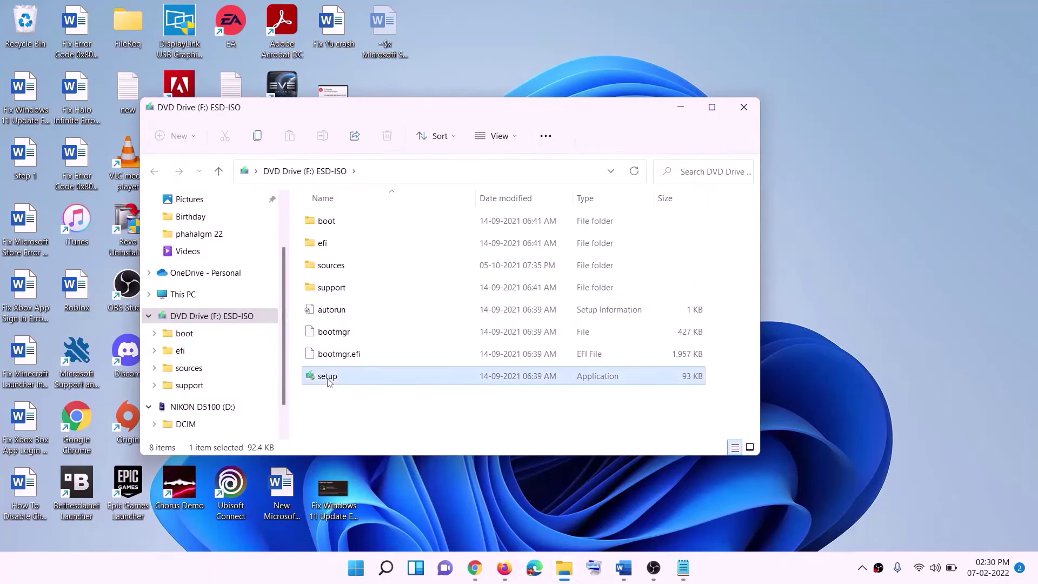
double_click(355, 375)
left_click(501, 416)
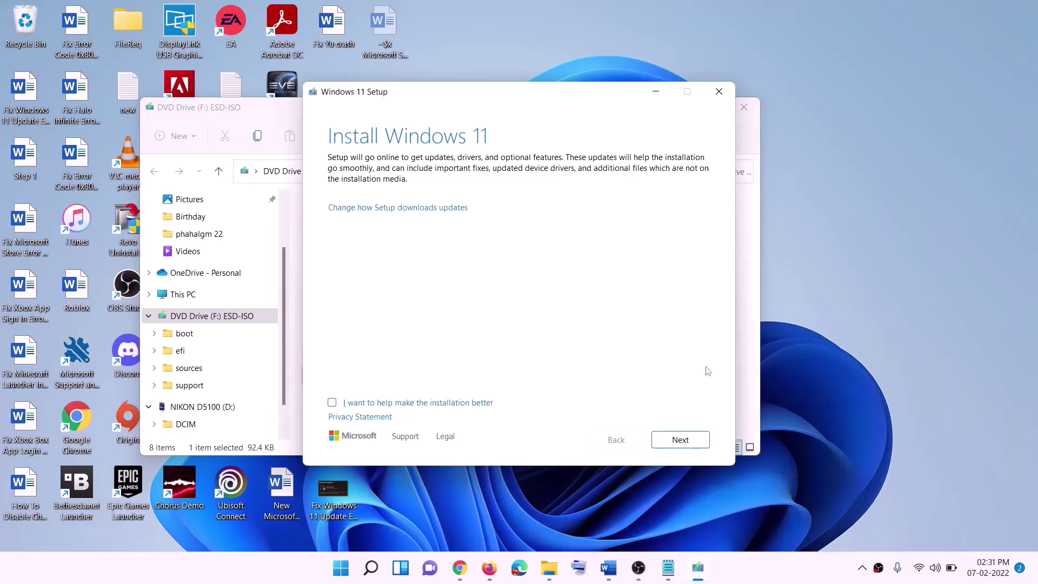
left_click(694, 439)
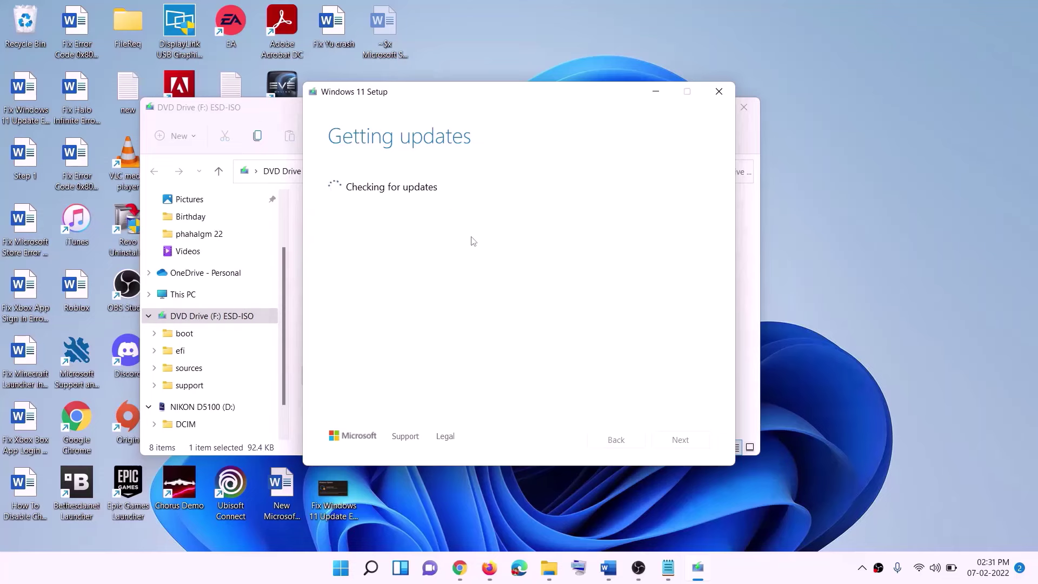
Step: Switch to Word and review the Windows 11 Ready to install picture below the windows11 download link
key("alt+Tab")
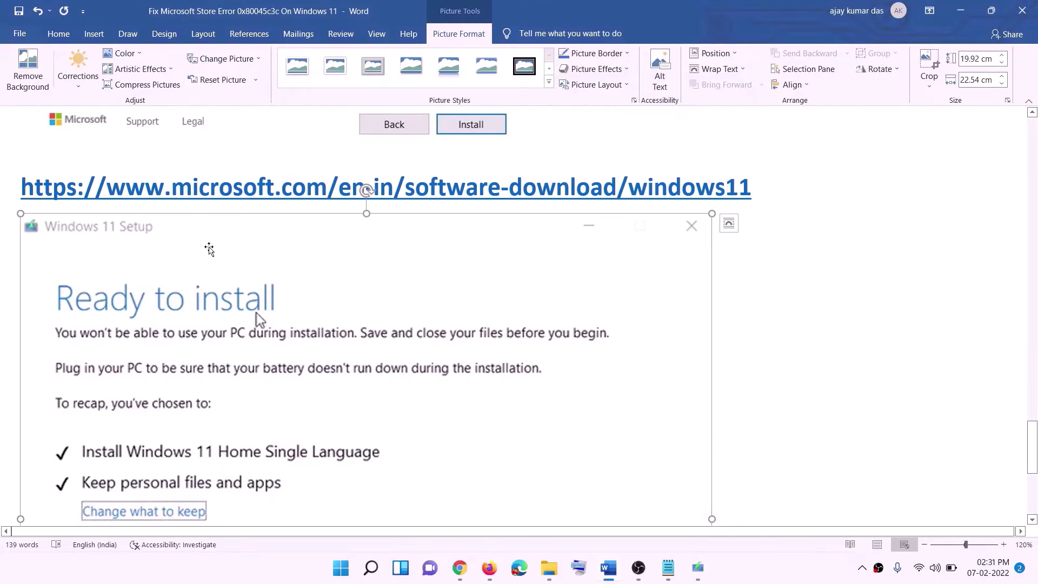
scroll(240, 270, "down", 1)
scroll(240, 270, "down", 3)
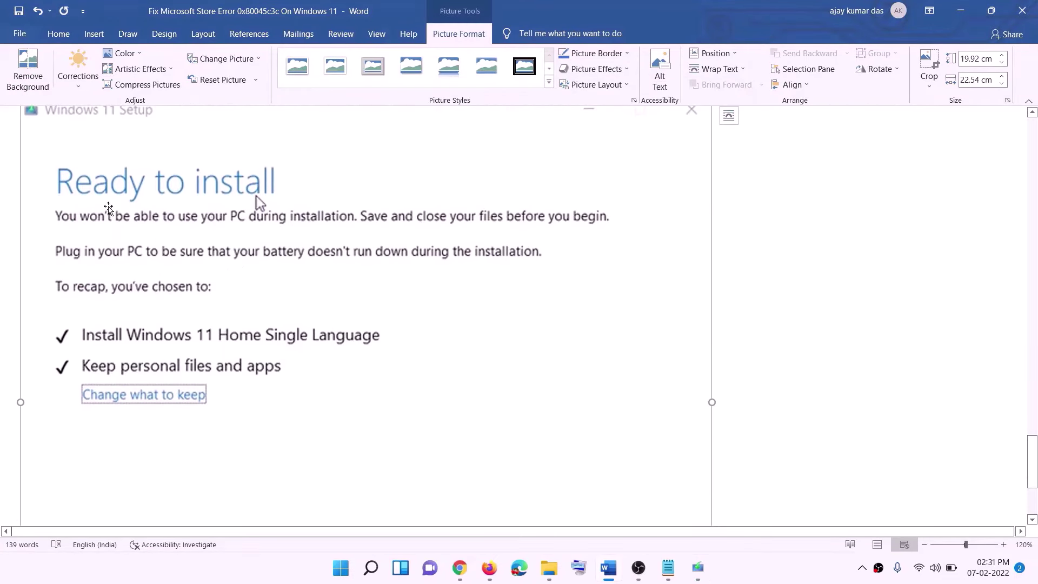
scroll(283, 216, "down", 1)
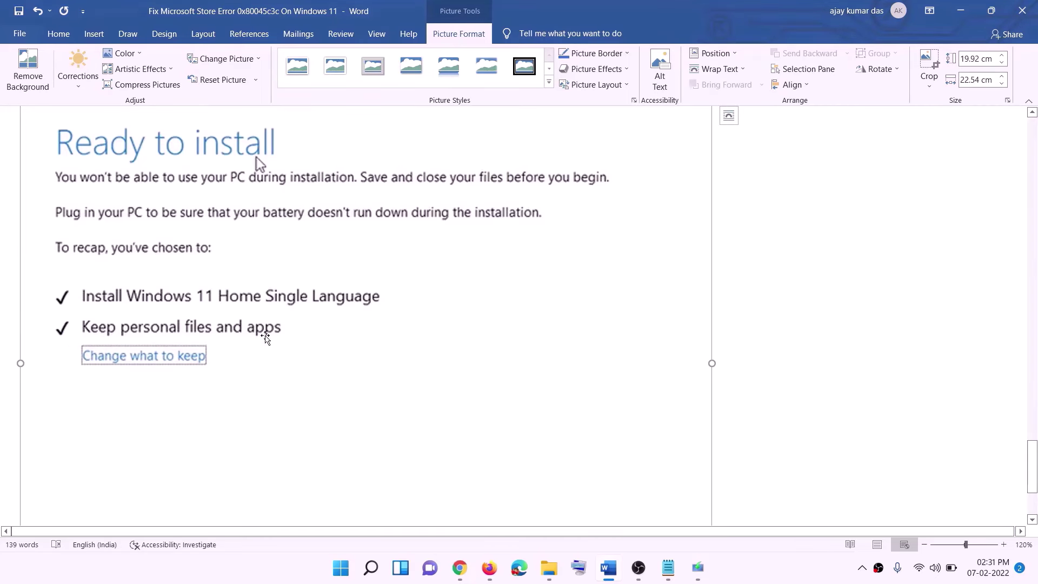
scroll(264, 338, "down", 3)
scroll(548, 401, "up", 7)
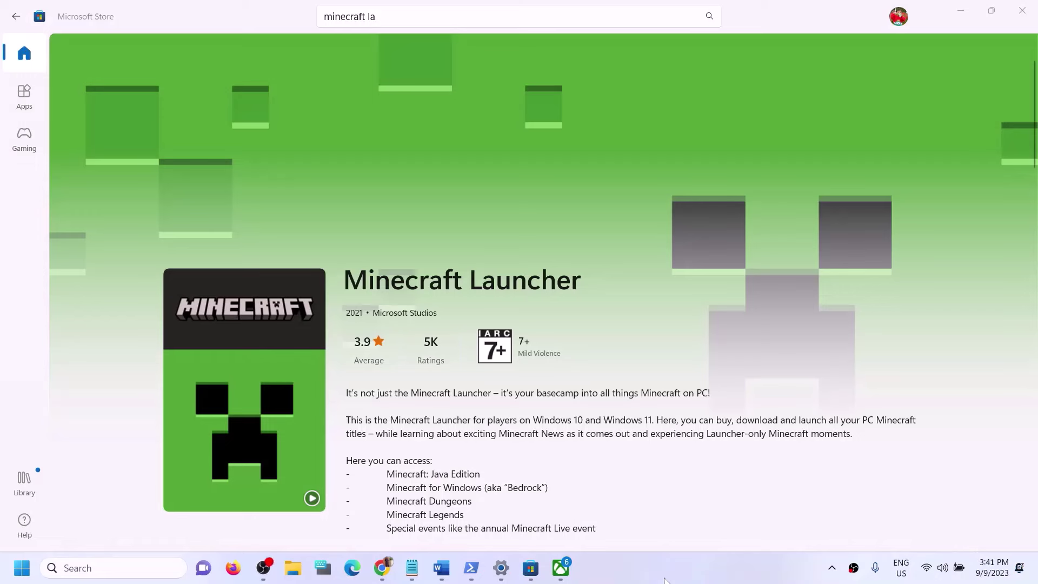
Step: Look over the Minecraft Launcher listing in Microsoft Store, switch to the Xbox app, and play Minecraft Launcher from its page
scroll(514, 346, "down", 3)
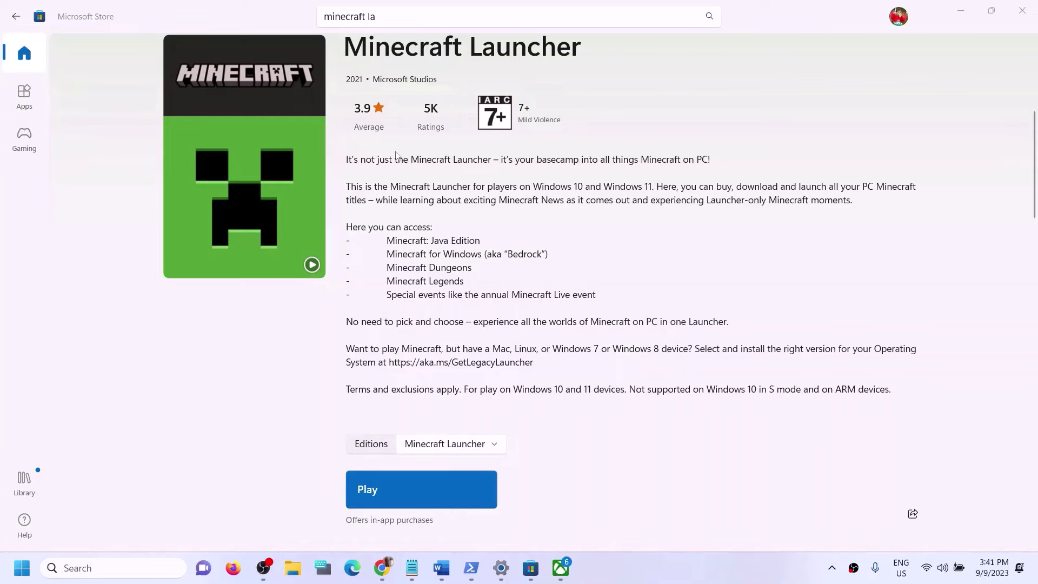
scroll(589, 273, "up", 7)
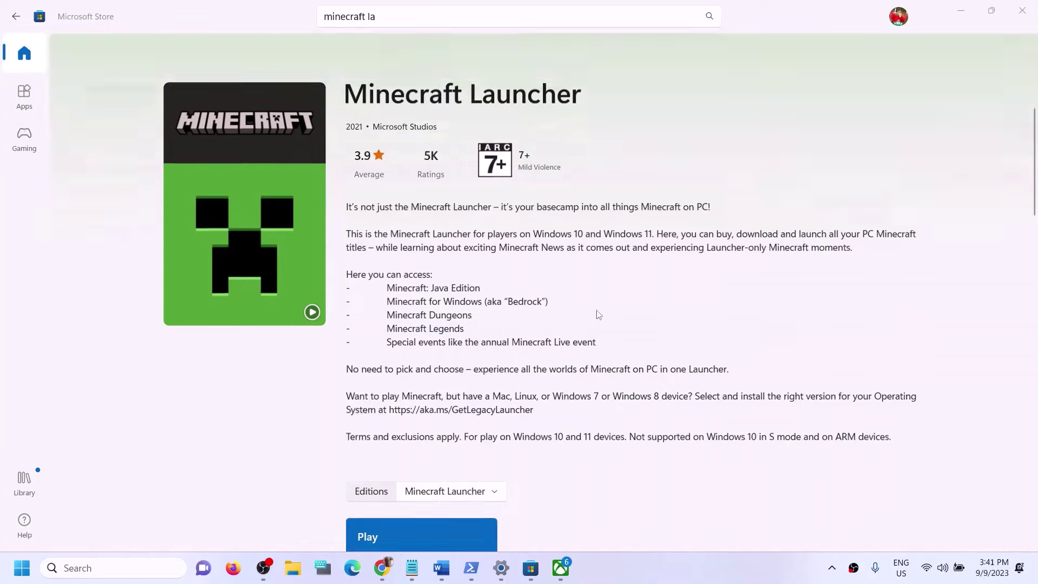
left_click(560, 566)
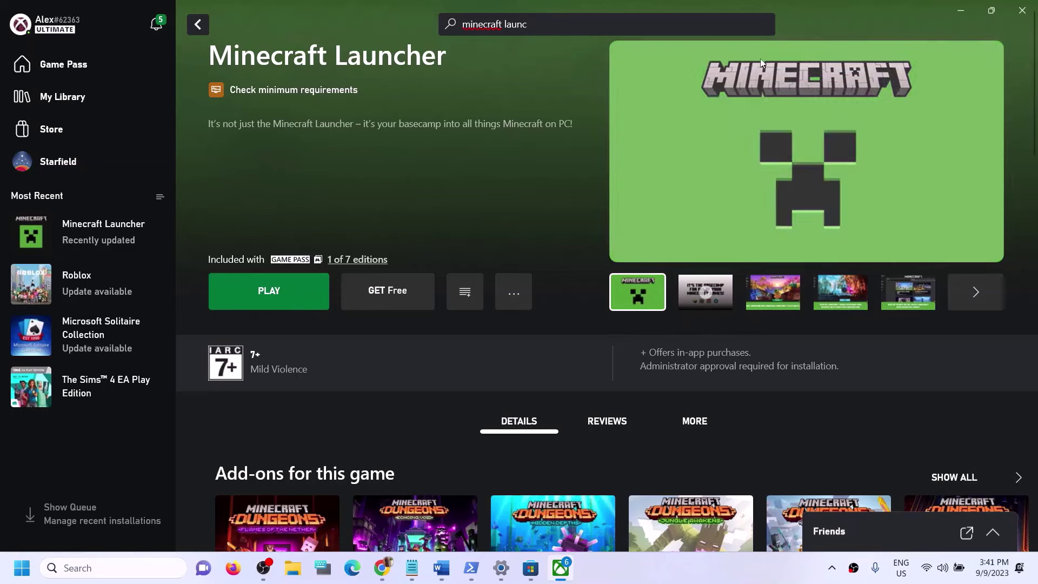
left_click(731, 571)
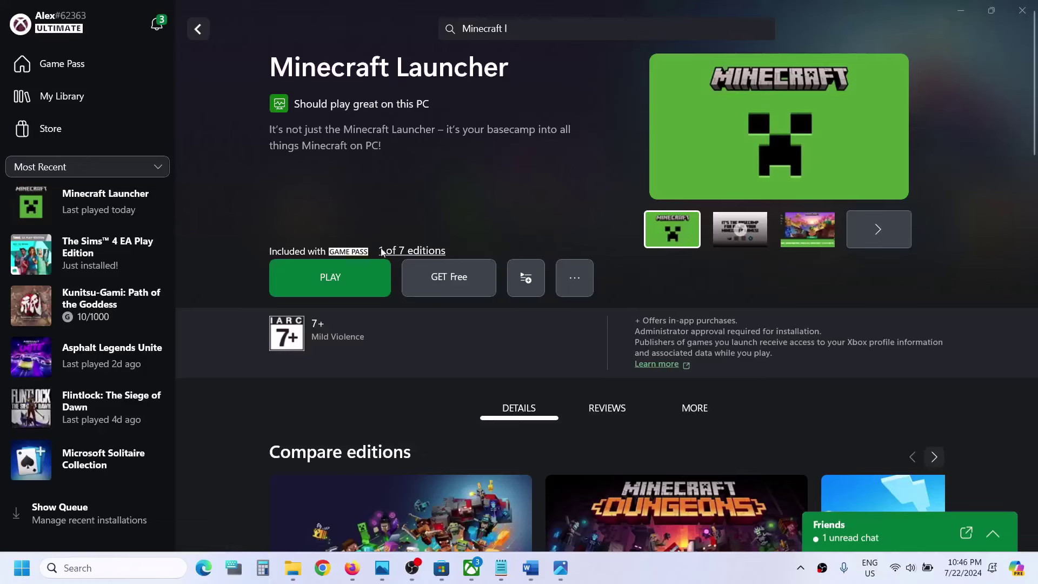
left_click(340, 281)
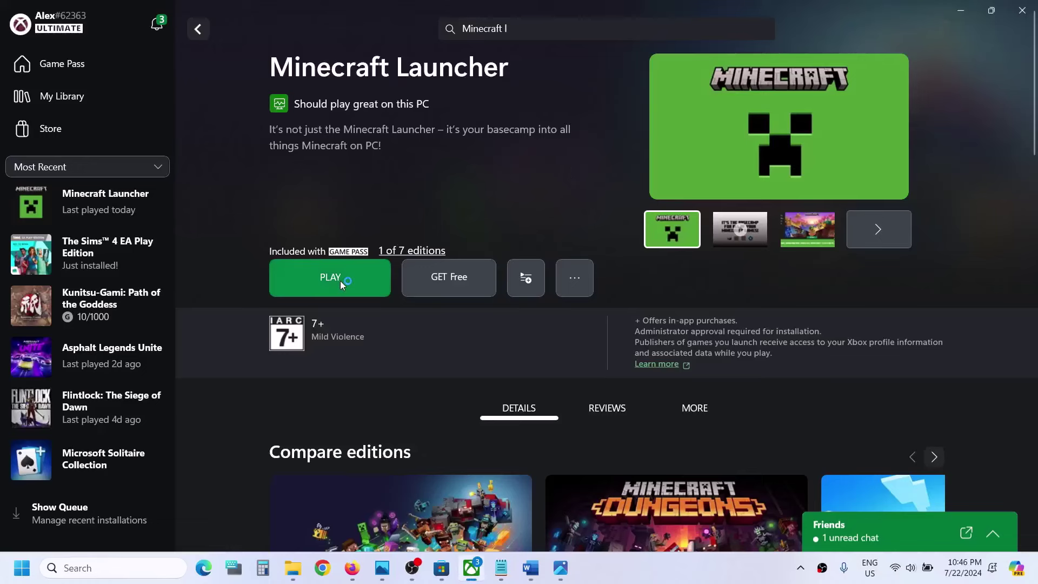